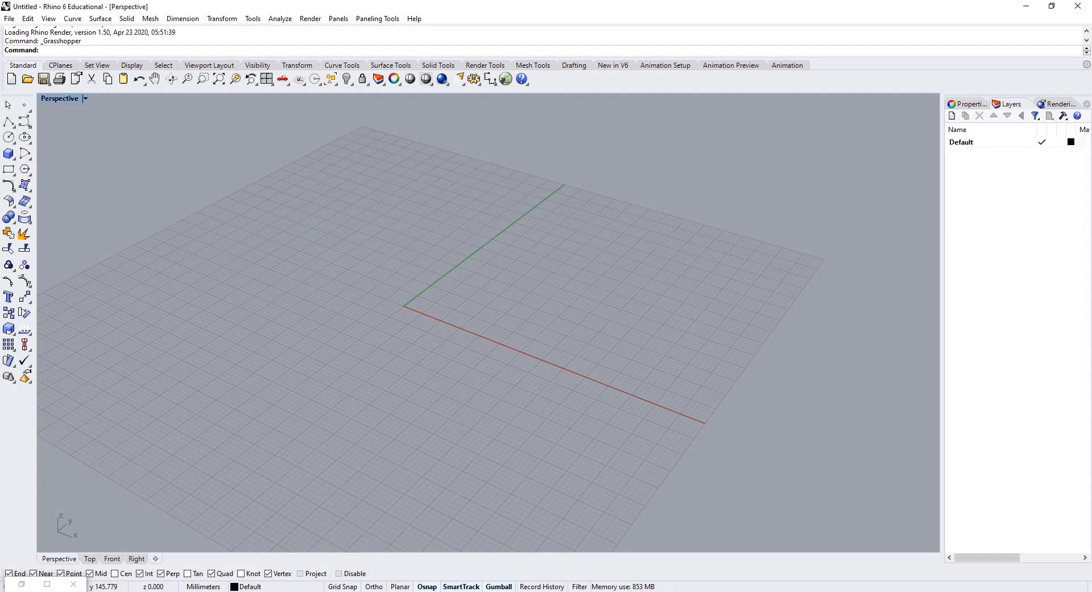
Step: Create a 20 by 20 mesh plane from a corner picked on the grid
right_drag(418, 378, 475, 331)
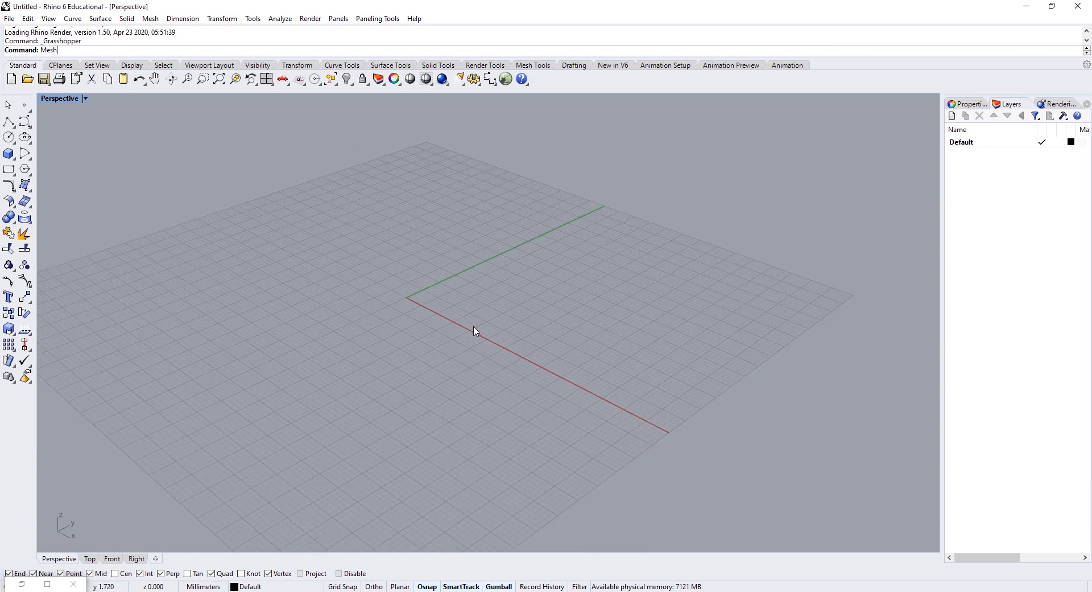
text(Plane)
key(Return)
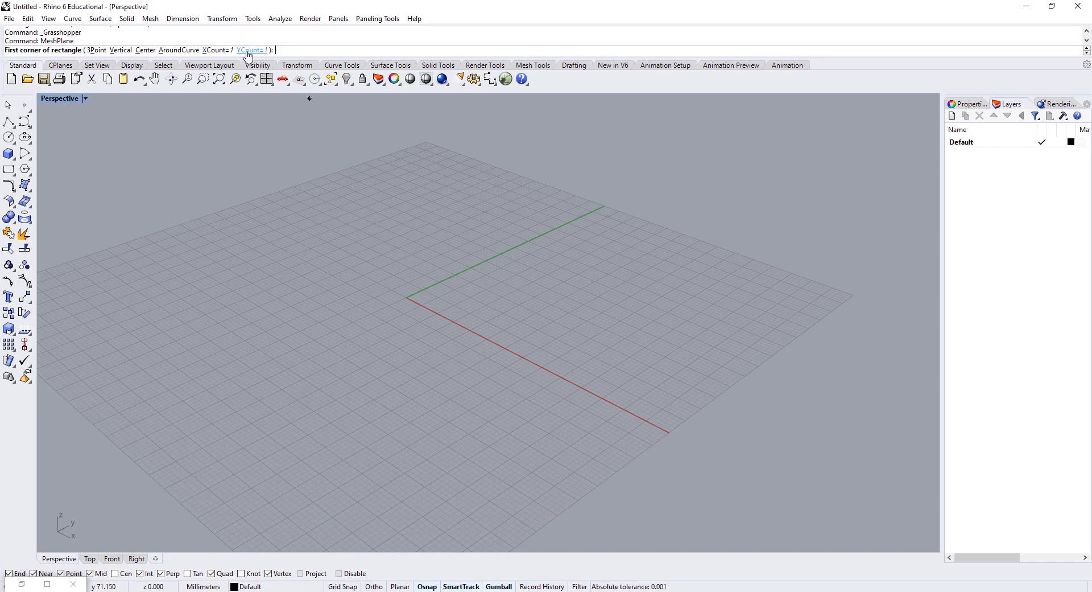
scroll(580, 259, down, 5)
shift+right_drag(580, 259, 416, 336)
scroll(417, 334, down, 5)
right_drag(490, 341, 558, 355)
scroll(465, 390, up, 6)
click(464, 392)
text(20)
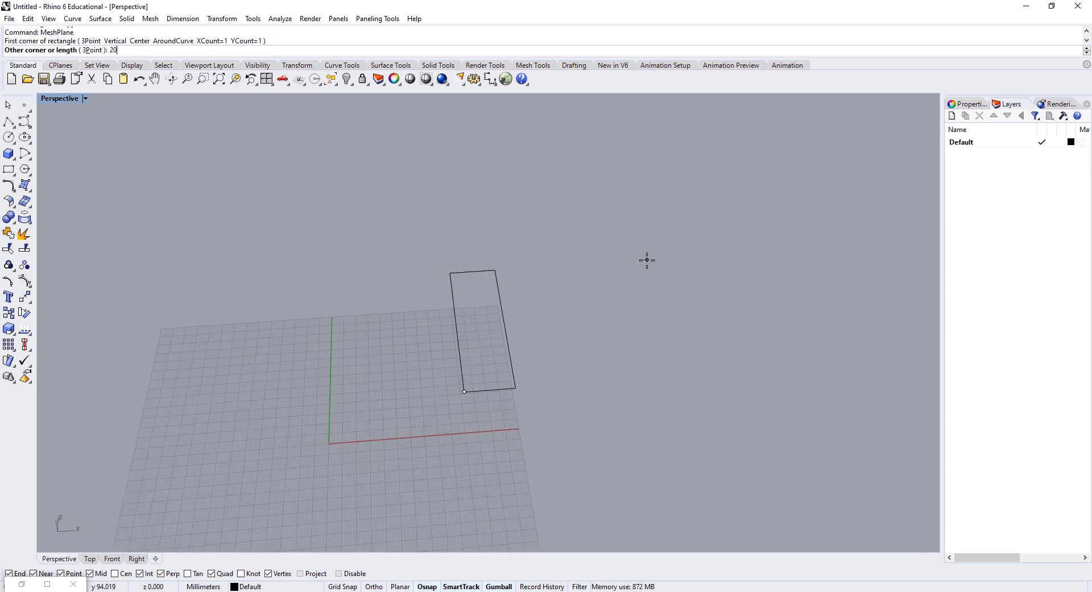
key(Return)
text(20)
key(Return)
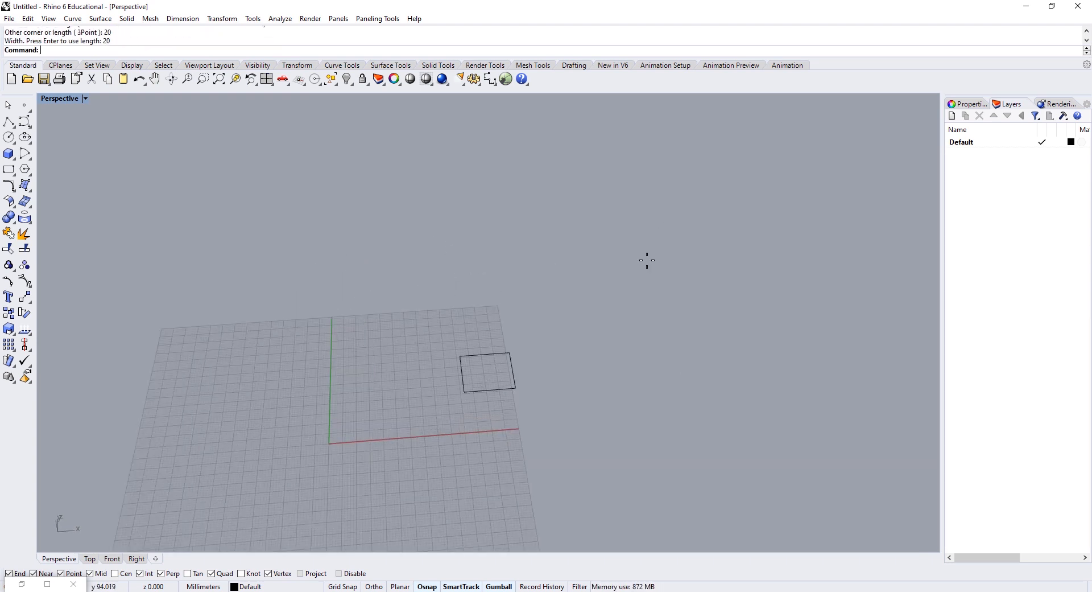
Step: Zoom to the new square, switch the viewport to Shaded display, and select the mesh
click(462, 391)
text(zs)
key(Return)
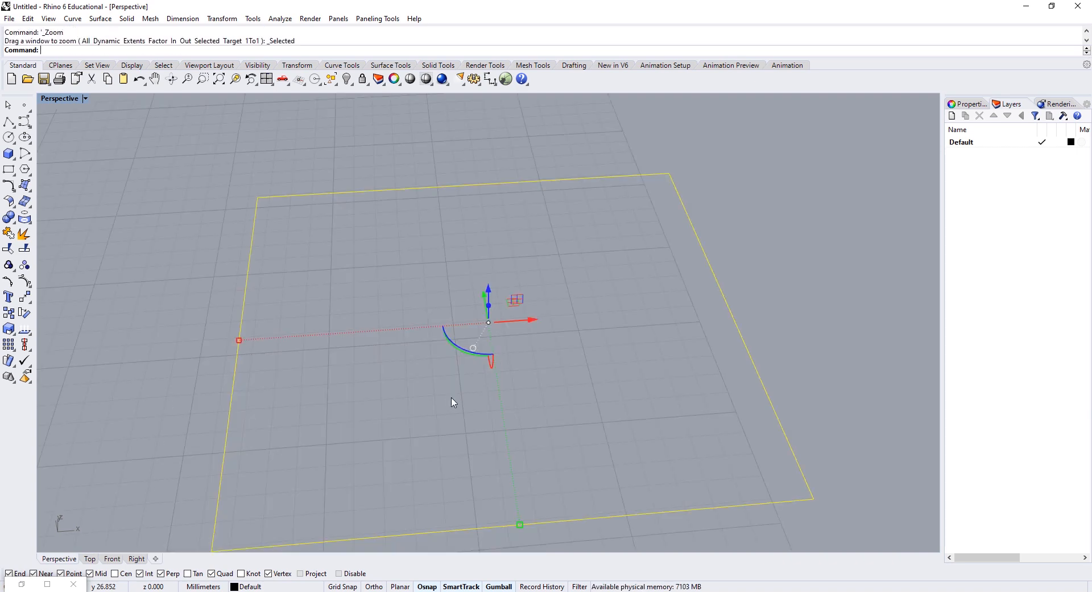
right_drag(455, 400, 480, 323)
key(Escape)
click(49, 19)
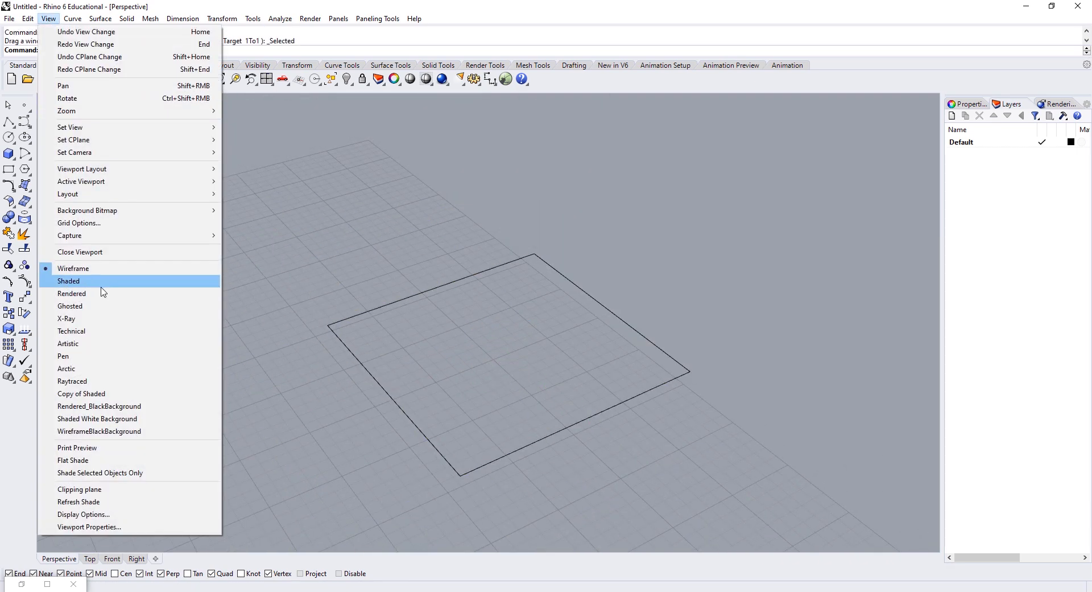
click(69, 280)
right_drag(527, 382, 589, 338)
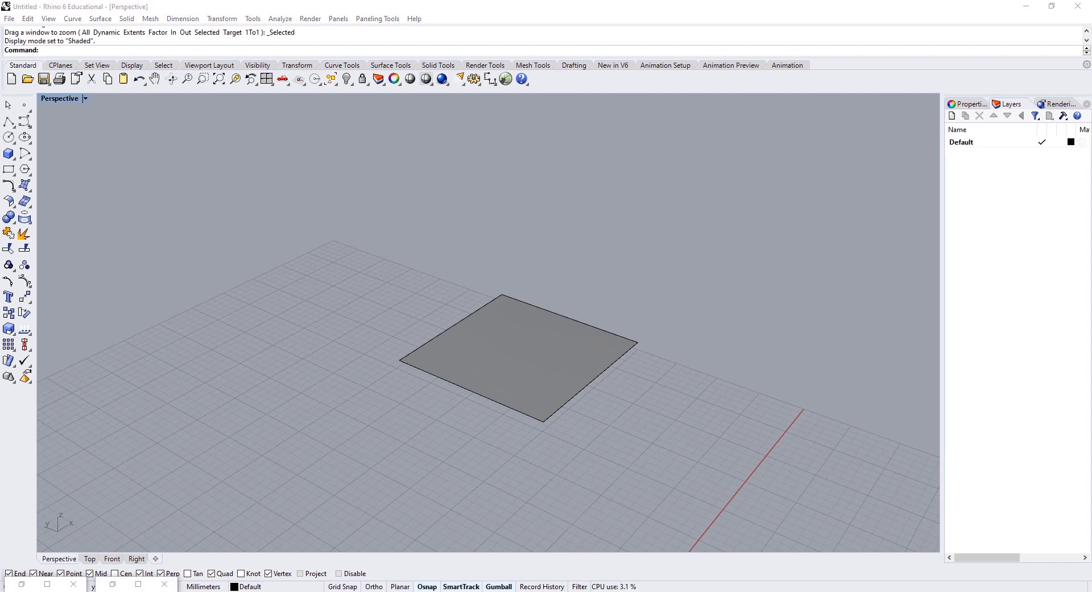
click(498, 366)
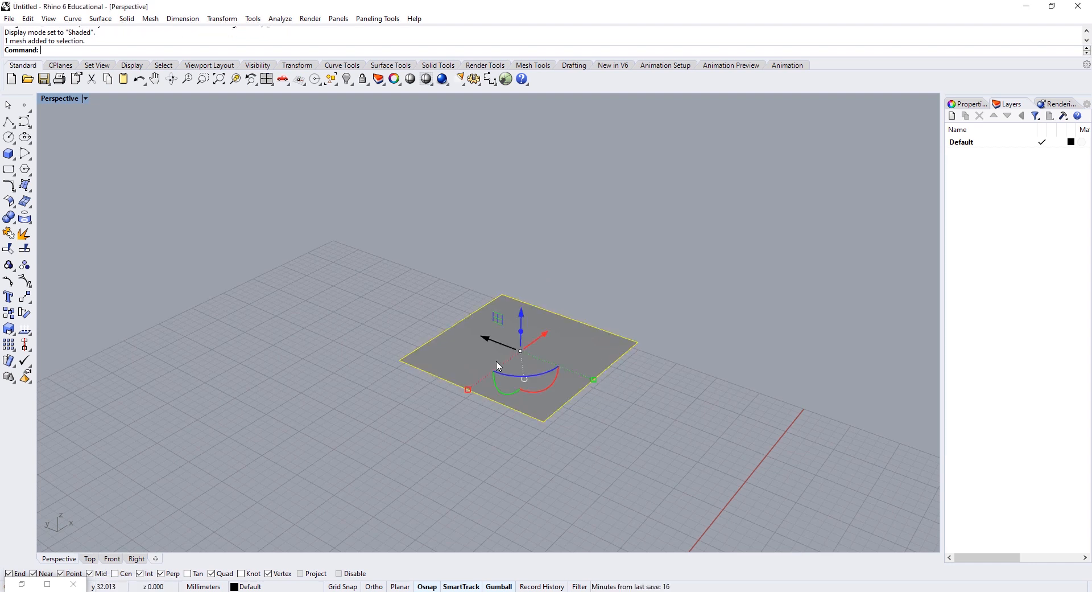
Step: Copy the square so the copy adjoins the original
key(Return)
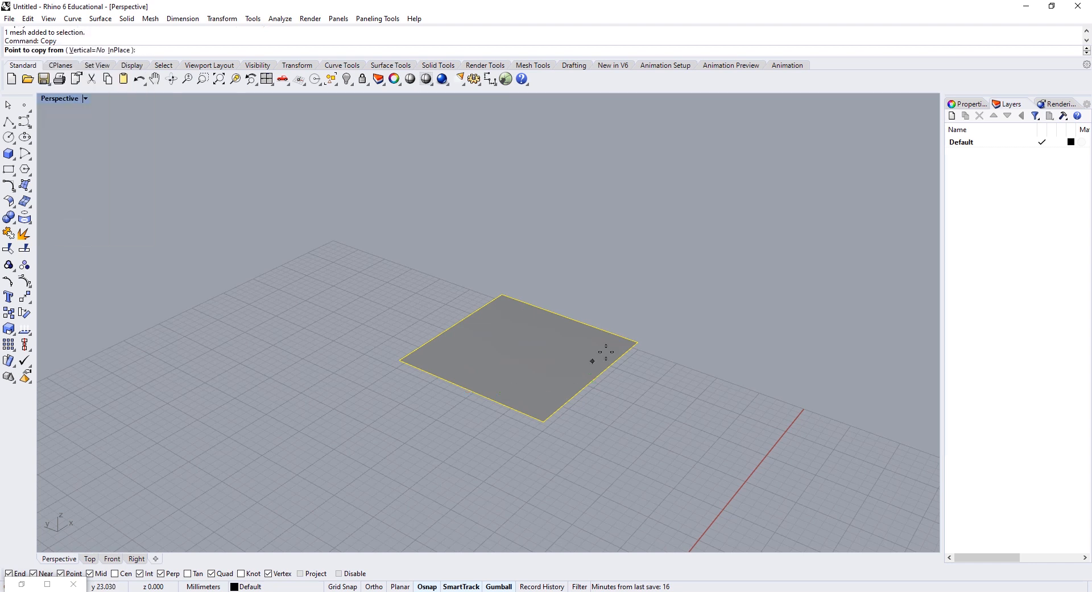
click(638, 343)
click(527, 438)
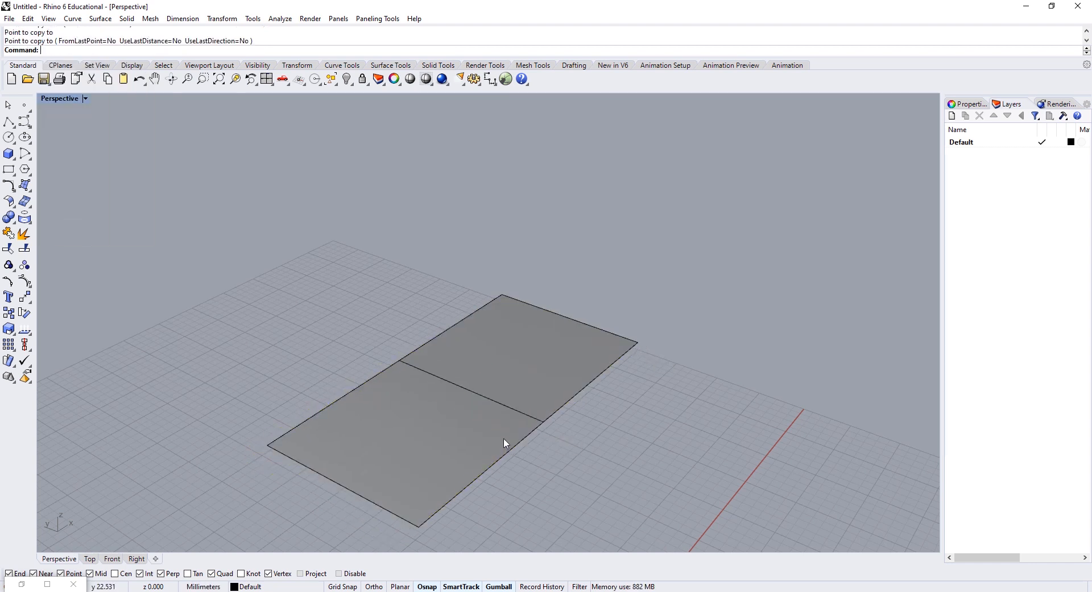
key(Return)
Step: Scale1D the copy to 10 wide, making a narrow strip, and reselect it
text(S)
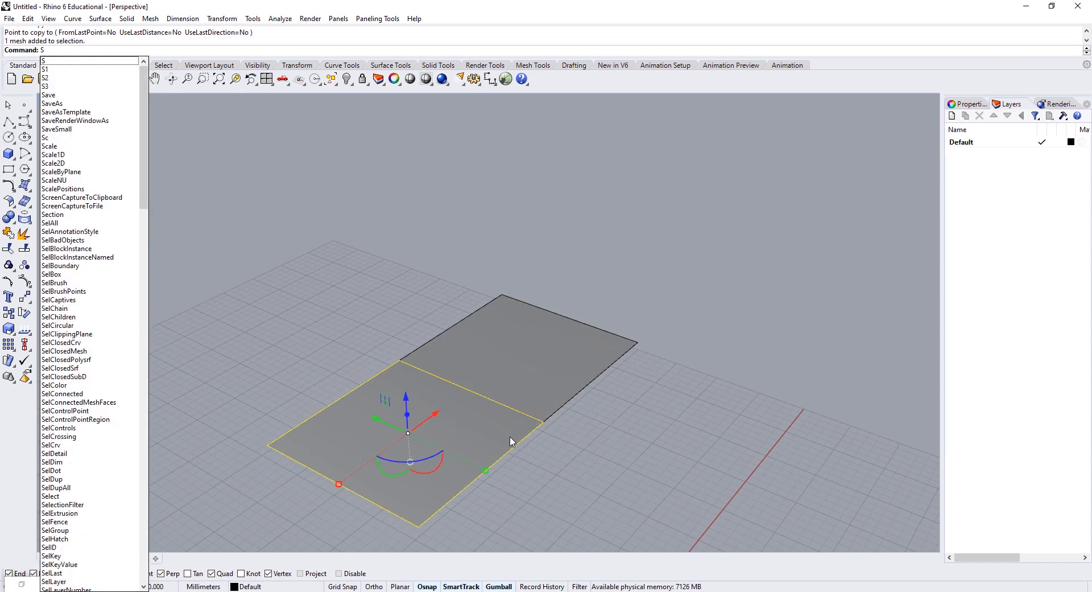
text(cale1D)
key(Return)
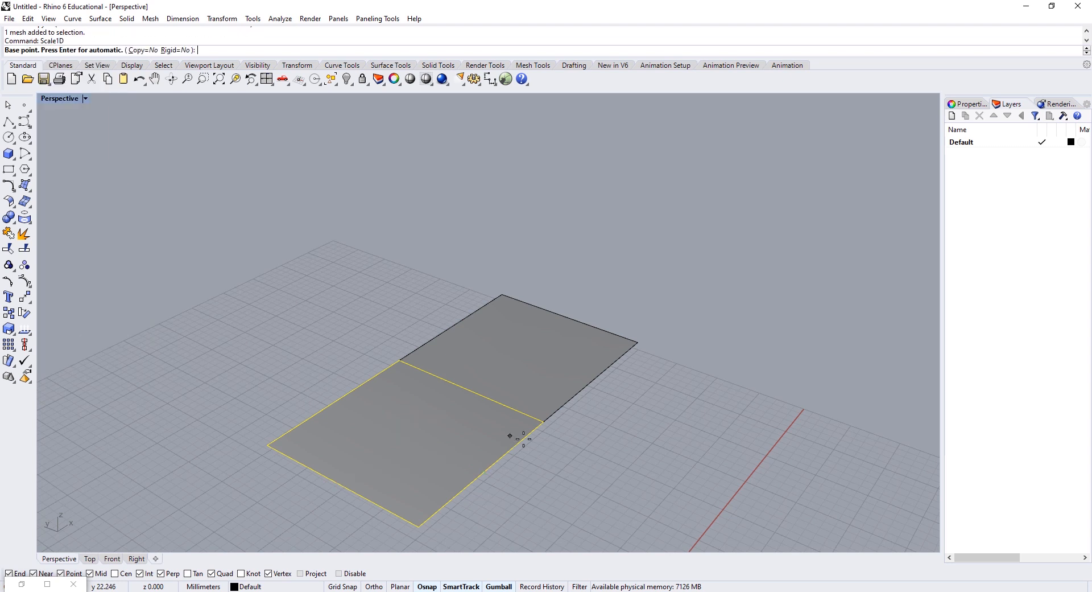
click(543, 421)
click(419, 527)
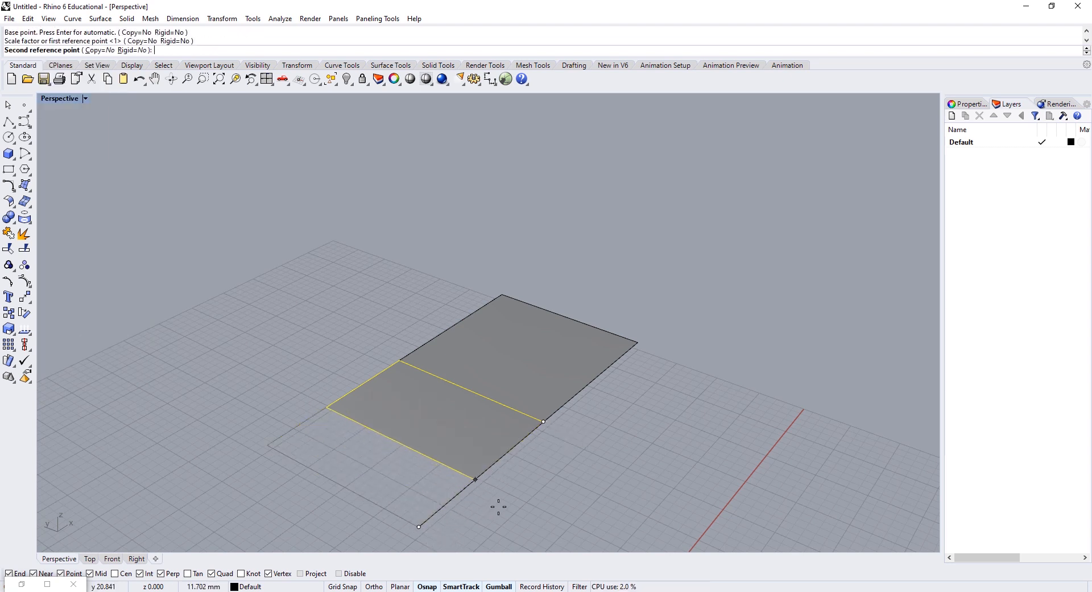
text(10)
key(Return)
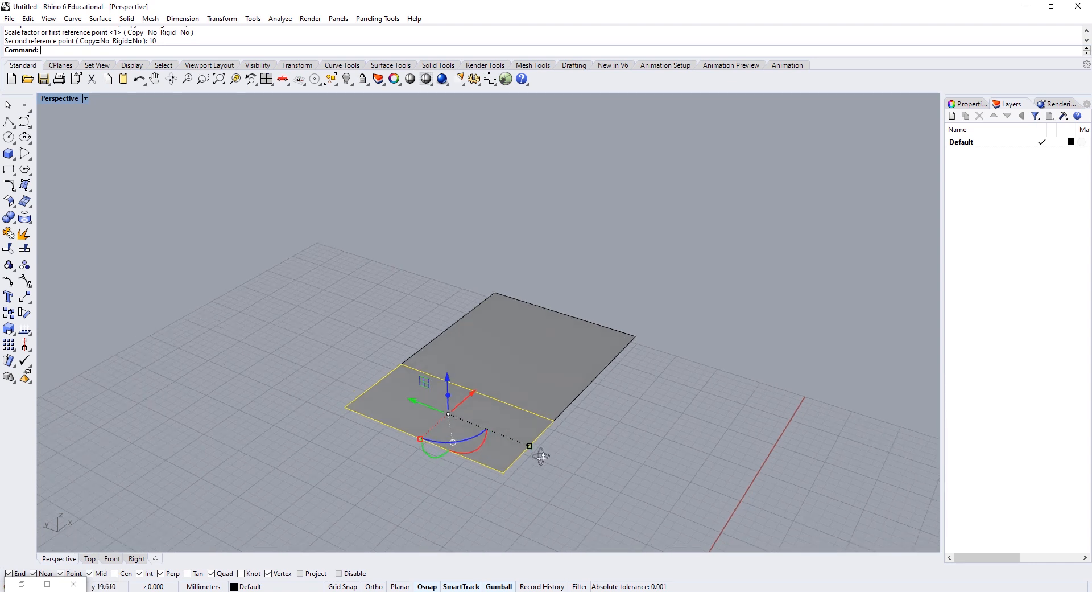
right_drag(541, 456, 605, 424)
click(605, 440)
click(620, 488)
click(571, 465)
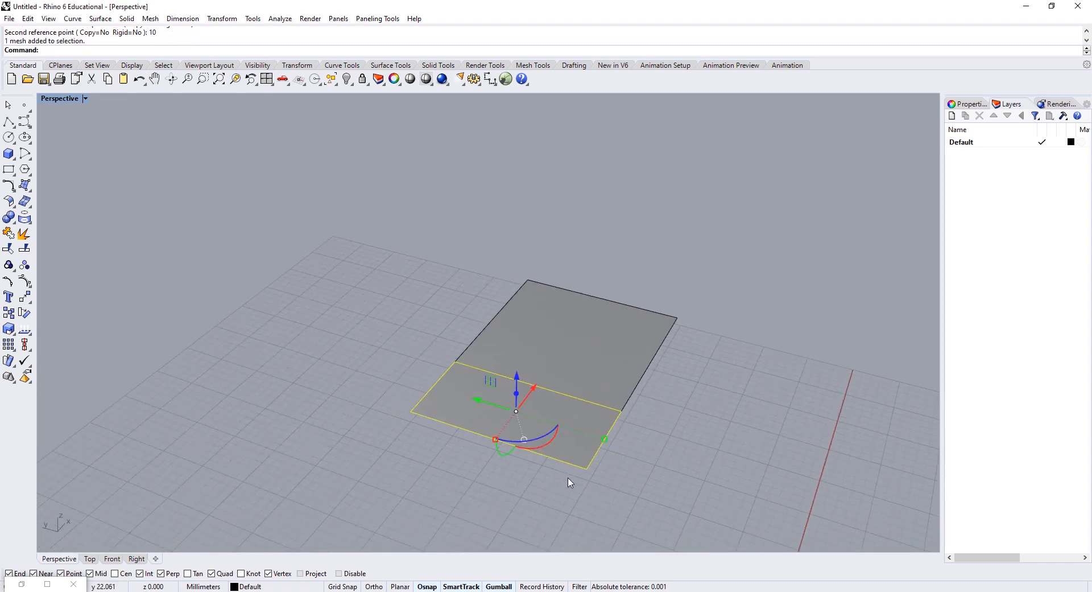
Step: Copy the strip beside the first, then copy both strips beyond the square's far edge
text(Cop)
key(Return)
click(621, 410)
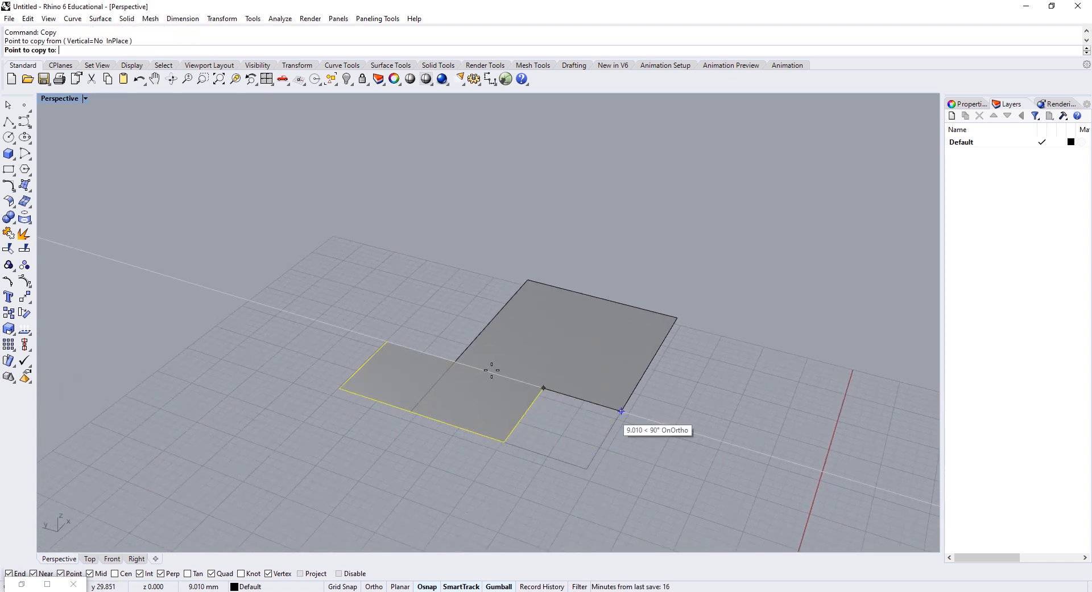
click(455, 362)
key(Return)
key(Return)
click(411, 412)
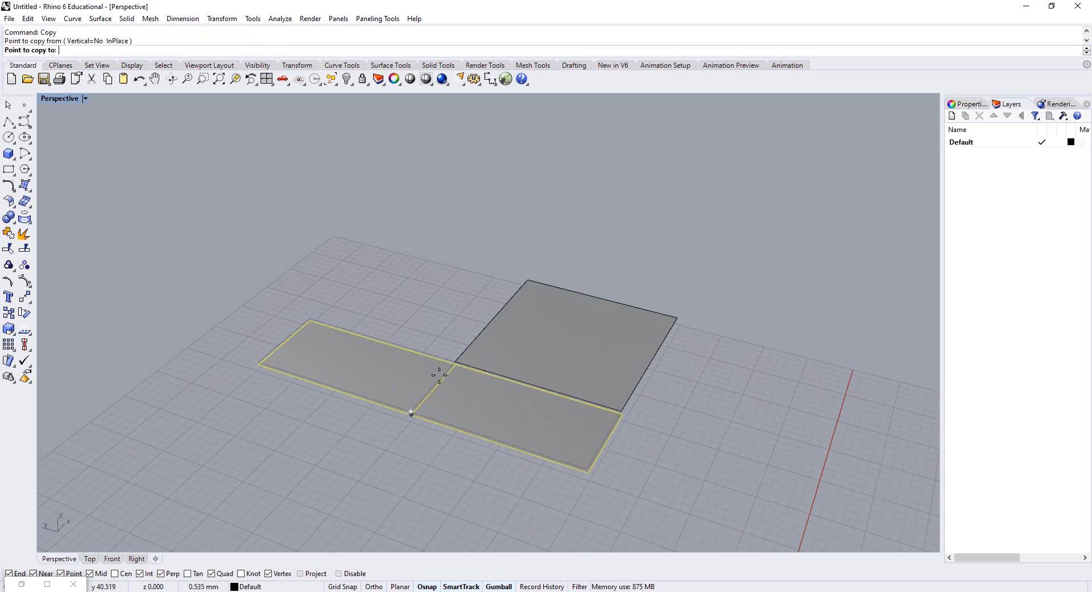
click(528, 280)
Step: Copy the lower-left strip one width to the left and select the new copy
key(Return)
scroll(520, 290, down, 5)
right_drag(438, 346, 479, 351)
click(483, 355)
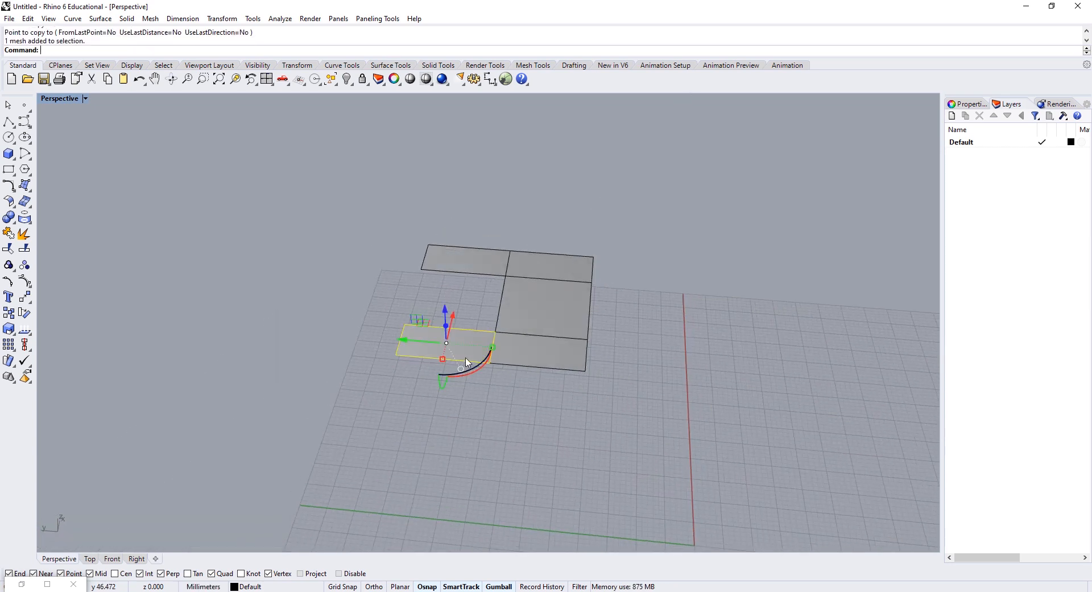
text(Copy)
key(Return)
click(495, 332)
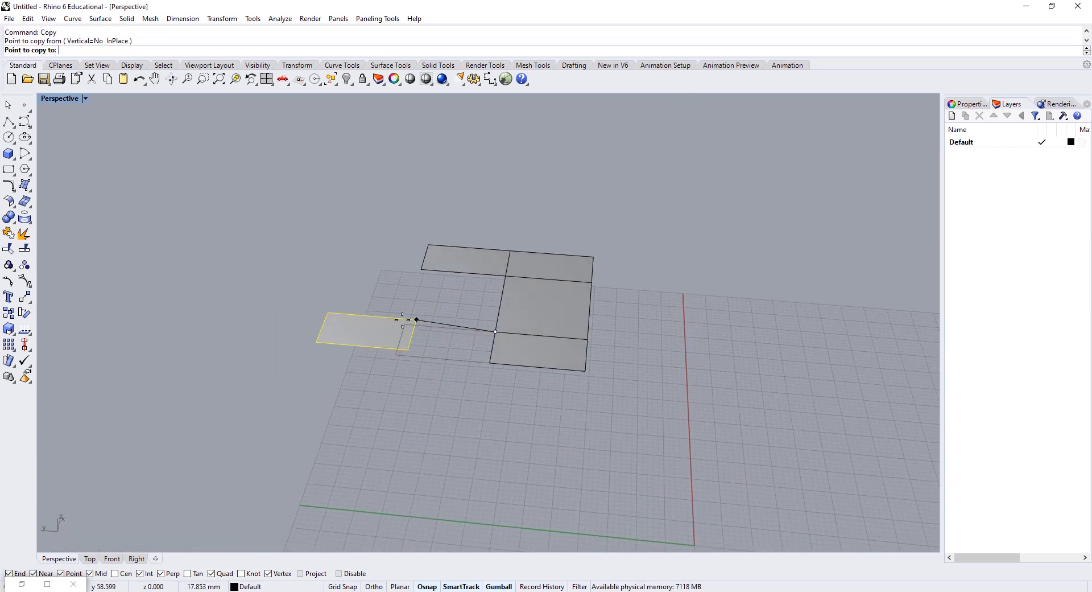
click(405, 324)
key(Return)
click(348, 336)
Step: Rotate the strip copy 90° about its corner to close the ring
text(Ro)
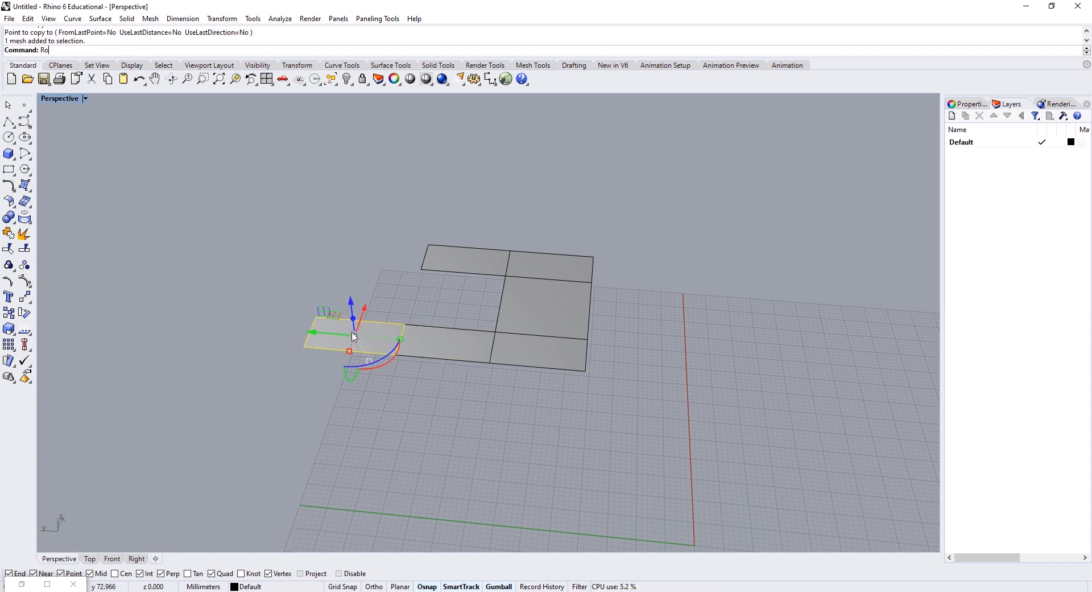
text(tate)
key(Return)
click(405, 324)
click(396, 355)
click(316, 316)
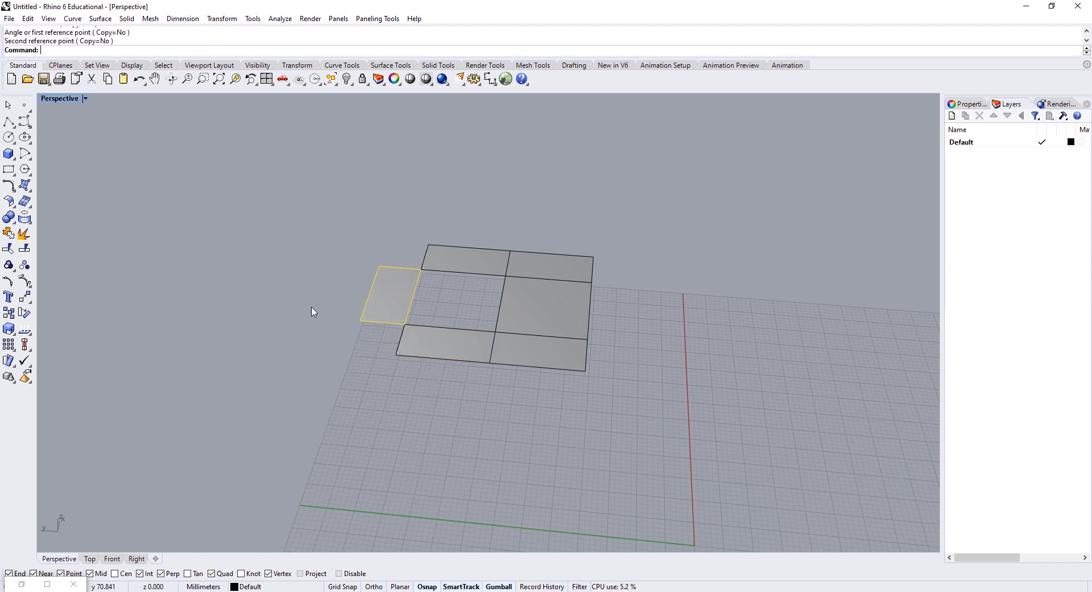
scroll(417, 279, up, 5)
click(274, 253)
right_drag(360, 314, 451, 371)
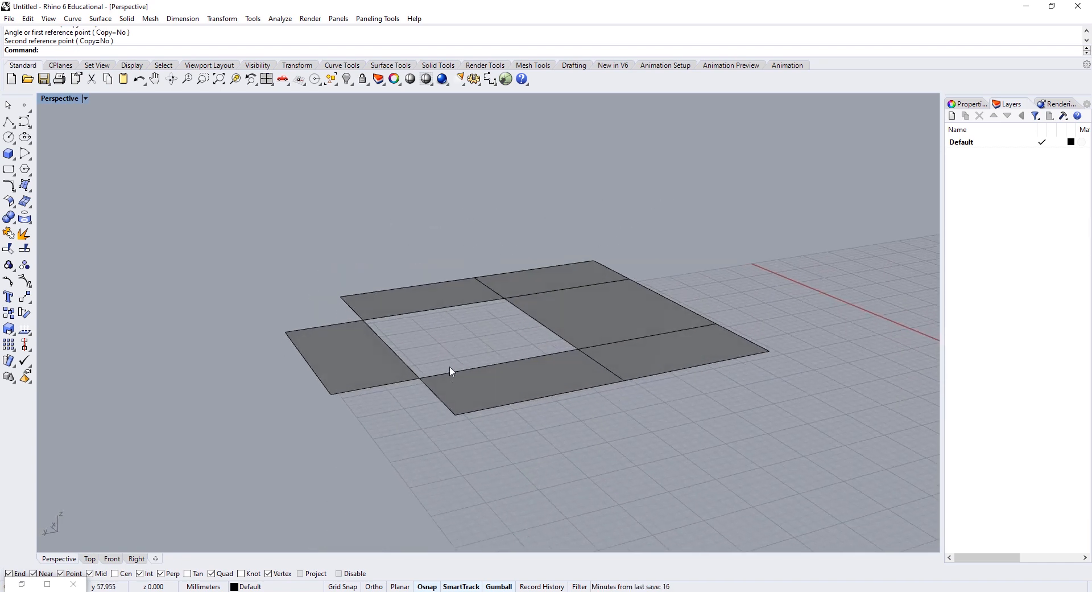
Step: Slide the right-middle square panel toward the central opening
shift+right_drag(498, 312, 582, 364)
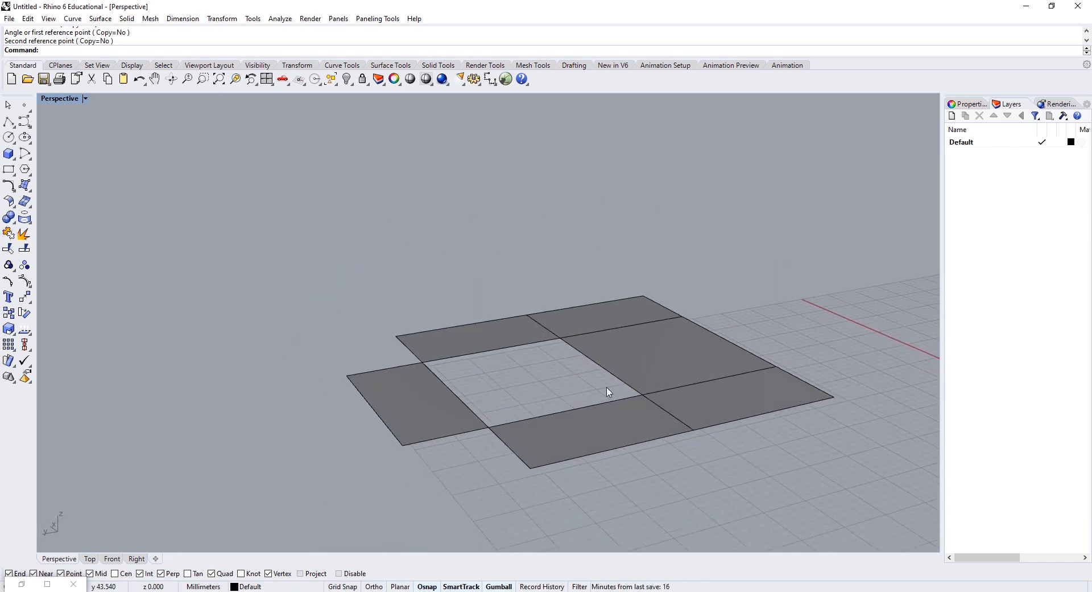
click(653, 344)
drag(633, 356, 546, 371)
Step: Stand the selected panel upright and move it into position by its bottom vertex
right_drag(685, 407, 631, 390)
drag(633, 408, 586, 426)
right_drag(586, 425, 619, 439)
text(m)
key(Return)
click(620, 466)
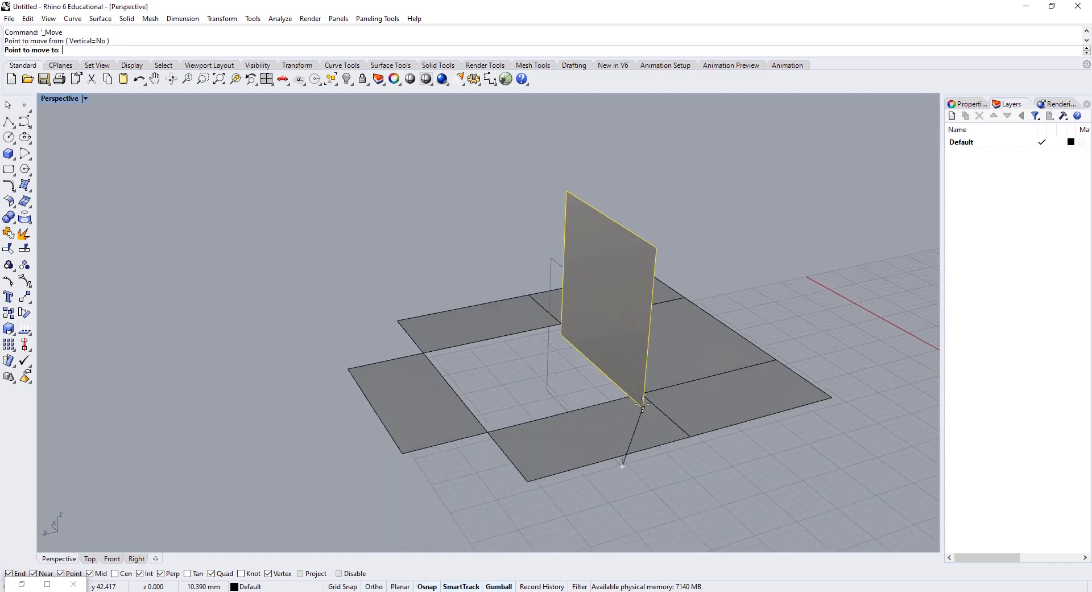
click(641, 394)
right_drag(641, 395, 633, 364)
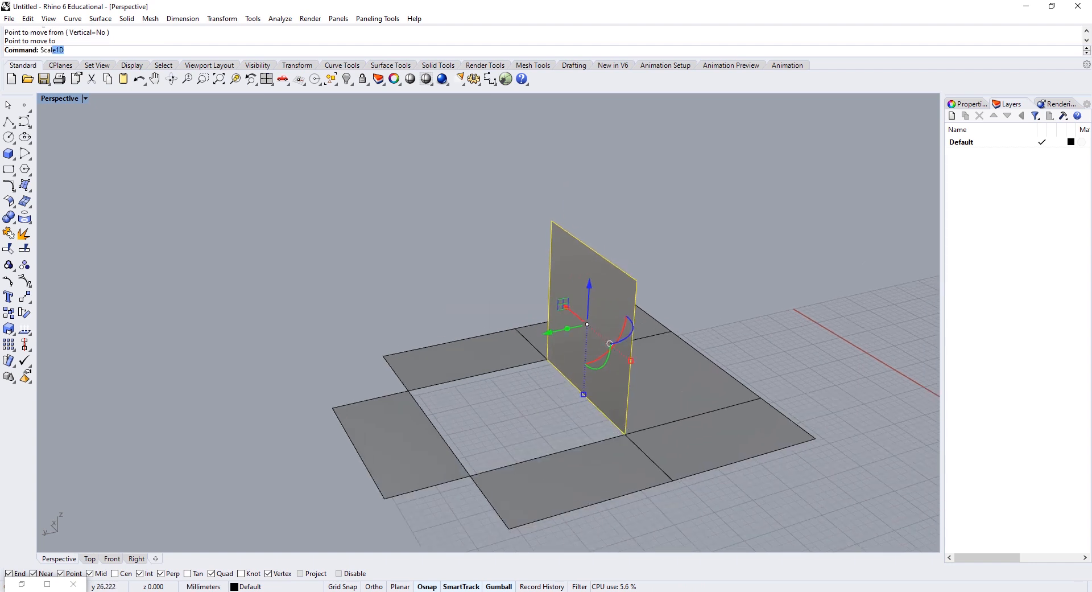
Step: Scale the upright panel in one direction, shortening it to 15
key(Return)
click(625, 434)
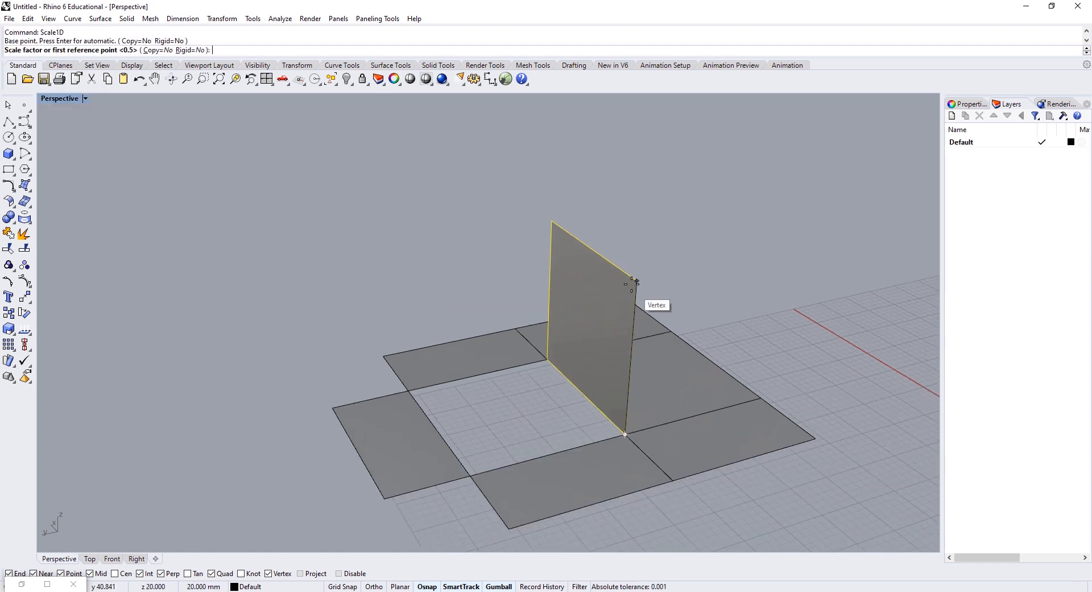
click(637, 281)
text(15)
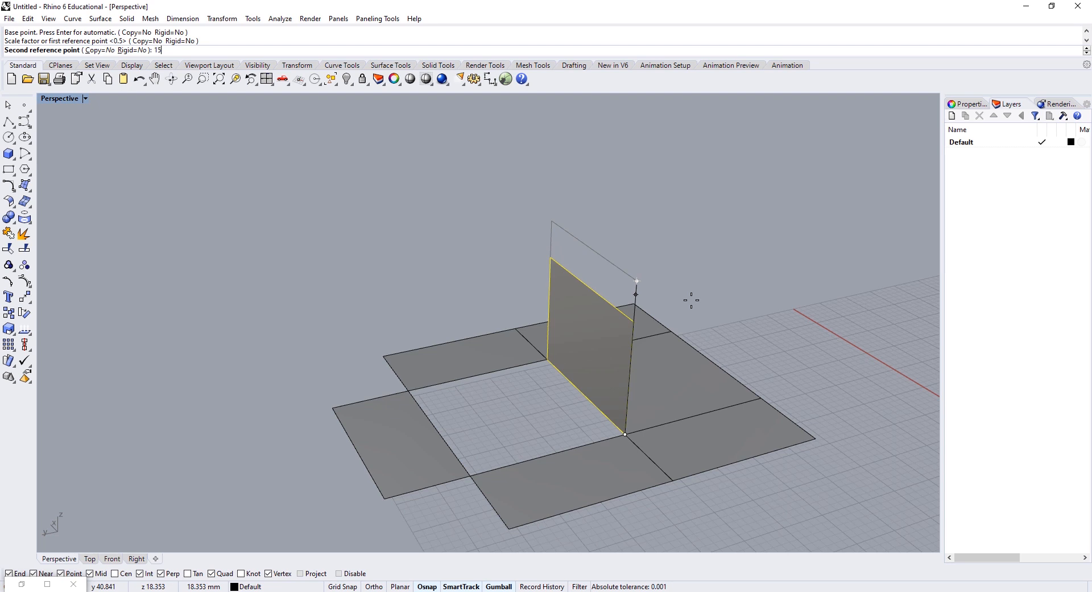
key(Return)
right_drag(719, 298, 643, 345)
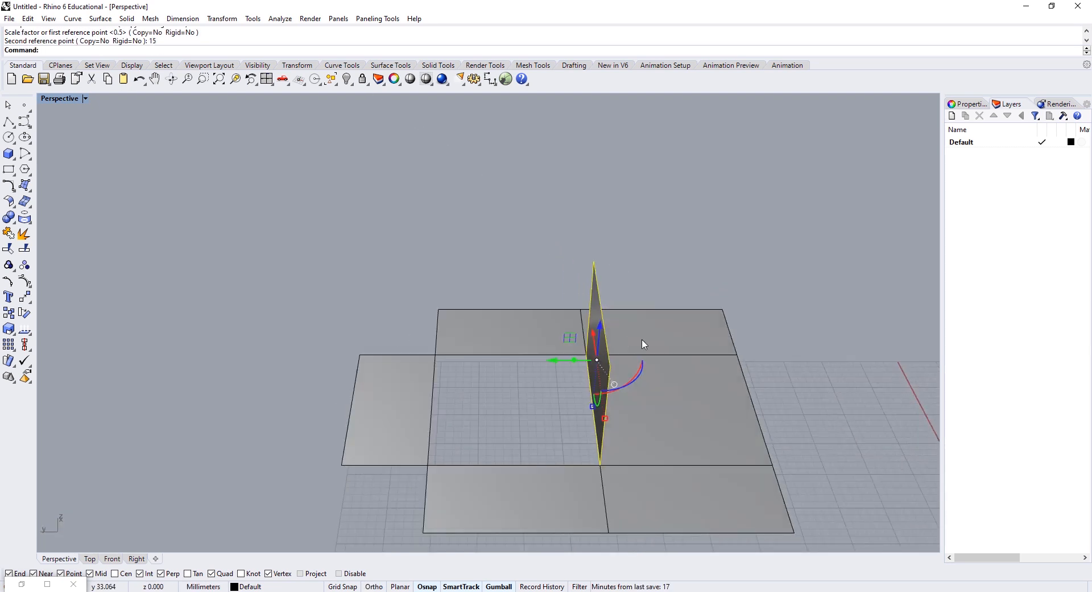
Step: Copy the upright fin to the left panel corner
text(Copy)
key(Return)
click(600, 465)
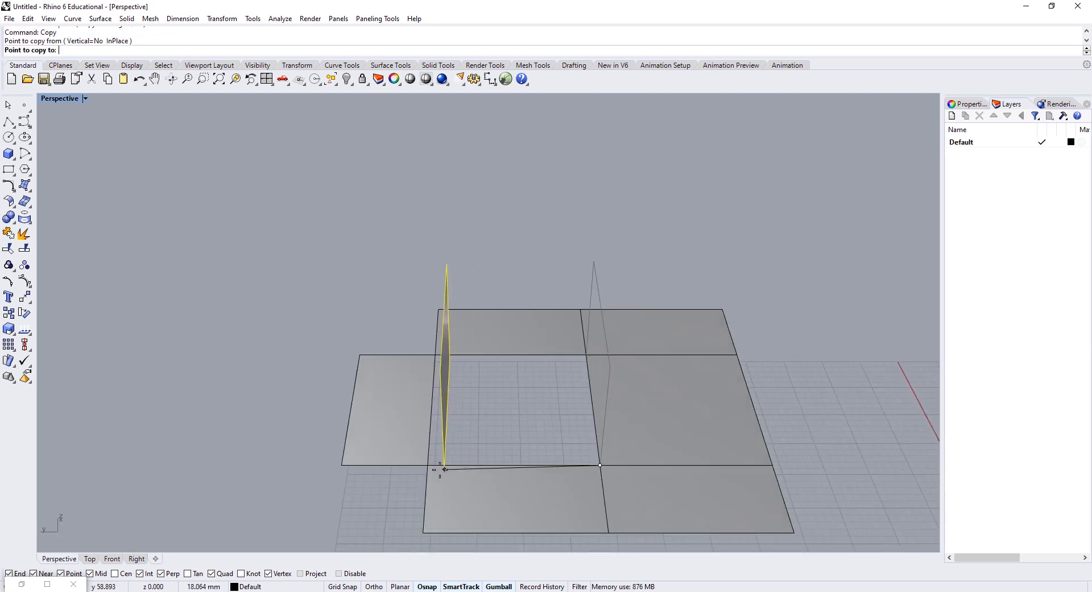
click(427, 465)
key(Return)
Step: Select both fins and Alt-drag the gumball to duplicate them sideways
right_drag(501, 364, 637, 326)
key(Escape)
click(603, 322)
shift+click(481, 405)
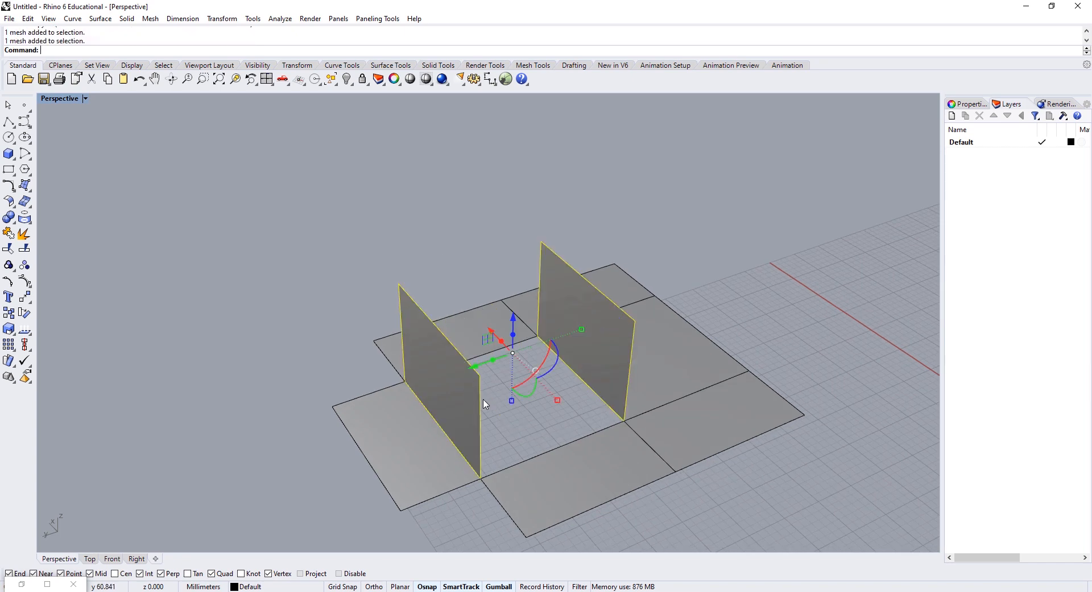
right_drag(482, 403, 521, 398)
key(alt)
drag(490, 339, 385, 293)
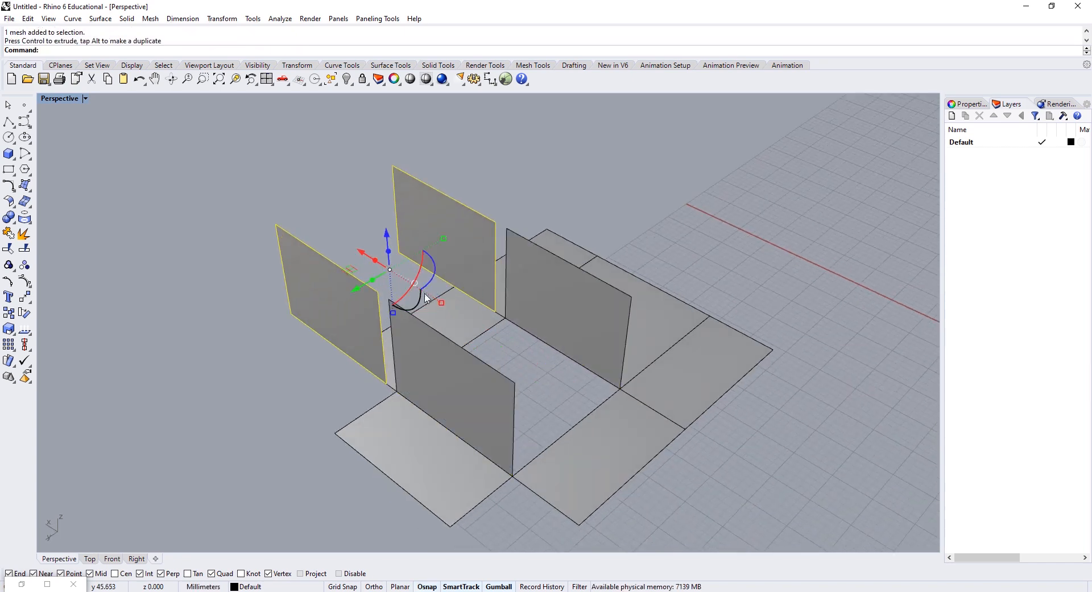
Step: Rotate the two copied fins by 90 degrees with the gumball
click(437, 262)
shift+click(330, 289)
right_drag(393, 256, 421, 284)
shift+drag(439, 255, 414, 167)
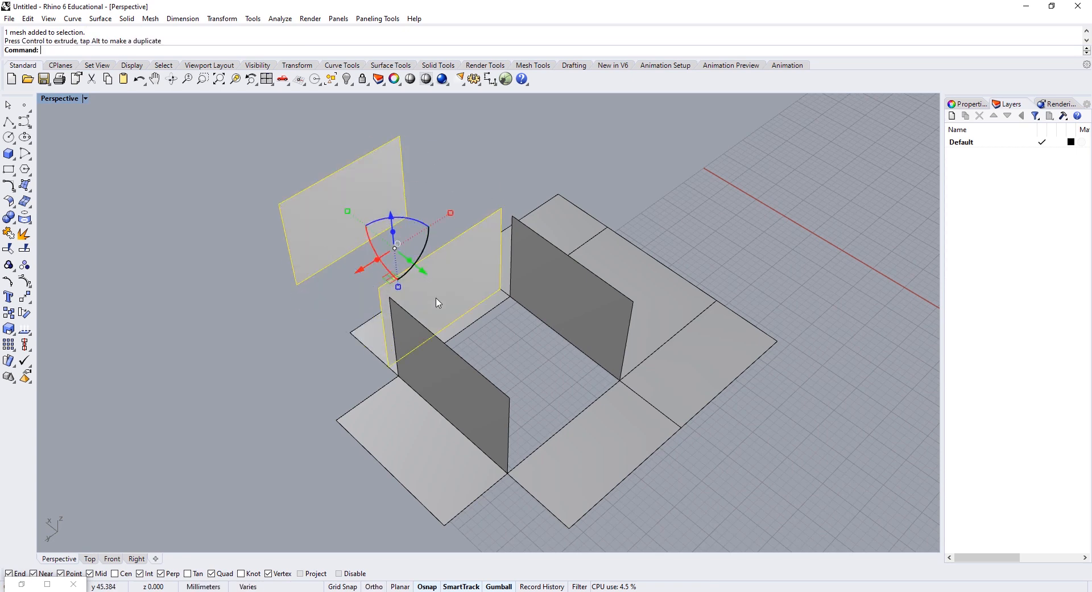
Step: Move the rotated fins to the corner to close the box, then select a floor panel
text(m)
key(Return)
click(389, 366)
click(508, 473)
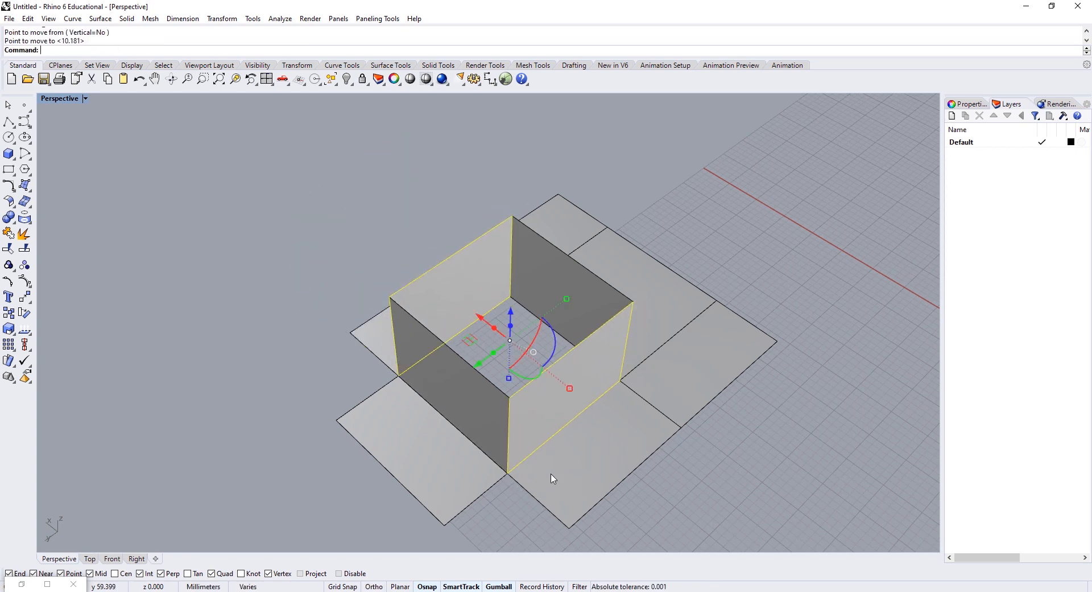
right_drag(551, 477, 495, 346)
key(Escape)
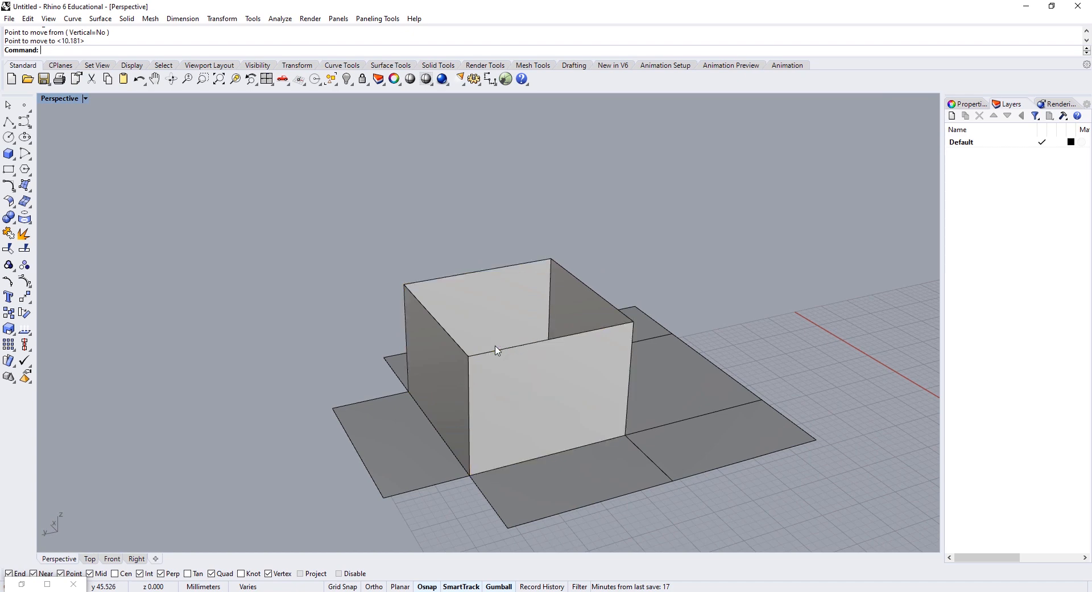
click(578, 485)
click(703, 463)
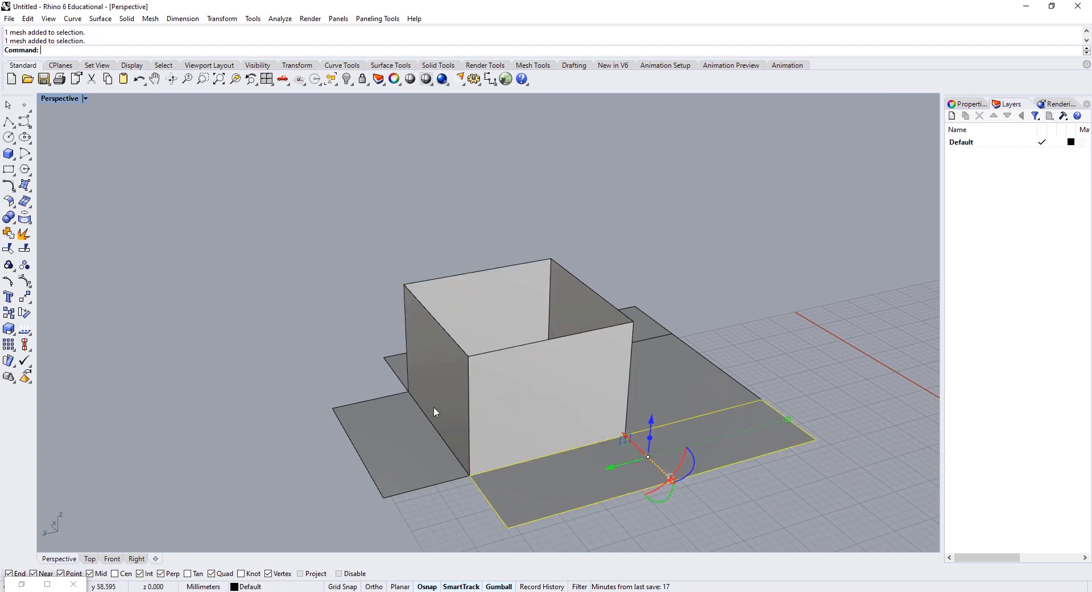
Step: Copy the selected floor panels from a panel corner up onto the tops of the walls
right_drag(434, 408, 437, 487)
right_drag(434, 444, 311, 356)
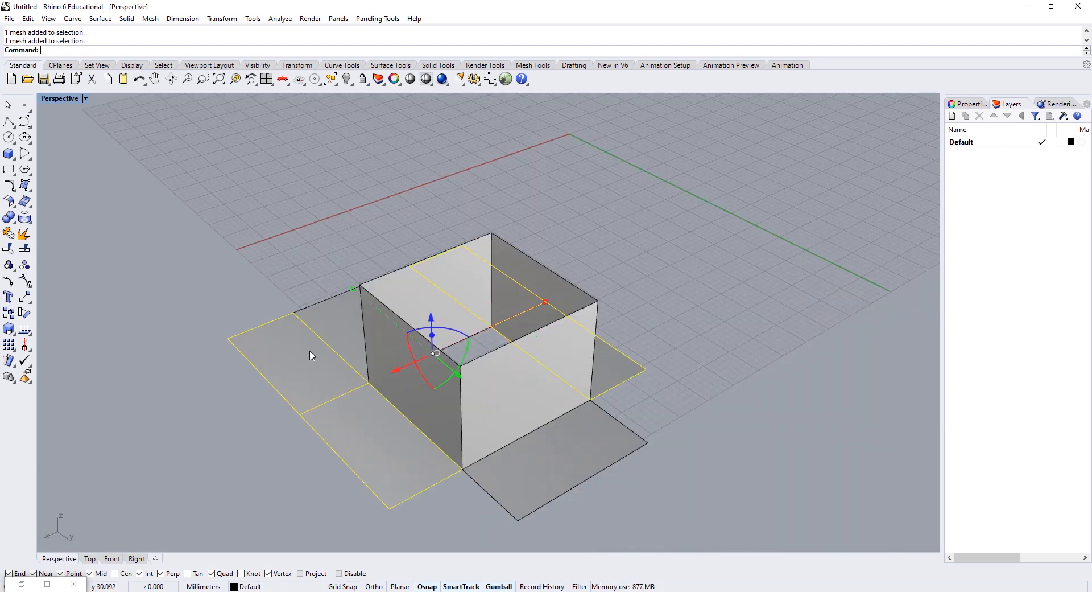
text(Copy)
key(Return)
click(463, 469)
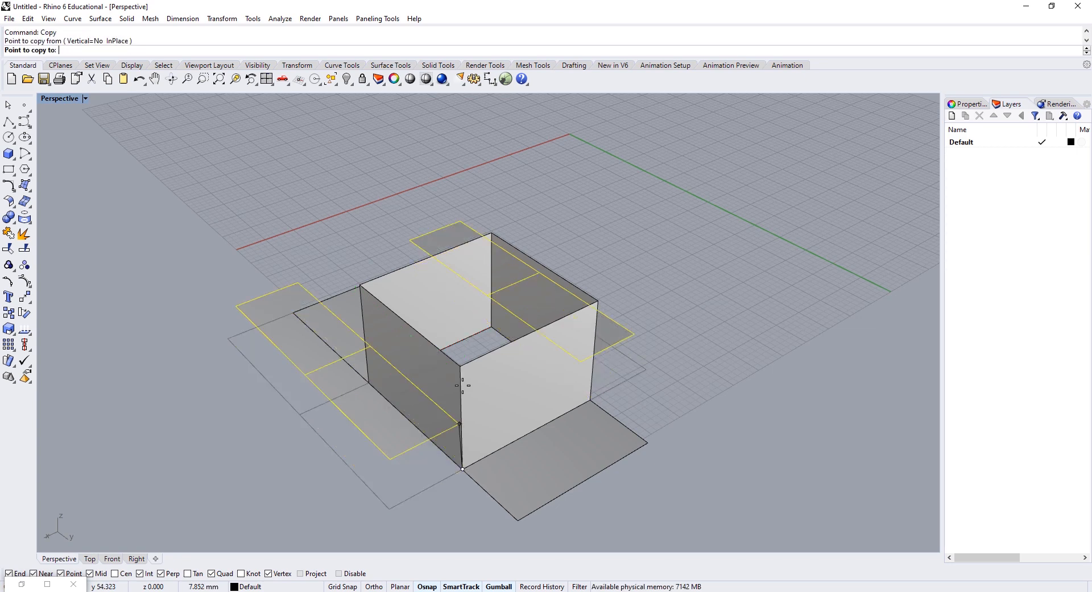
click(456, 367)
key(Return)
Step: Copy the two walls from a bottom corner onto the top of the first storey
right_drag(527, 358, 476, 250)
drag(467, 337, 467, 337)
right_drag(467, 337, 594, 361)
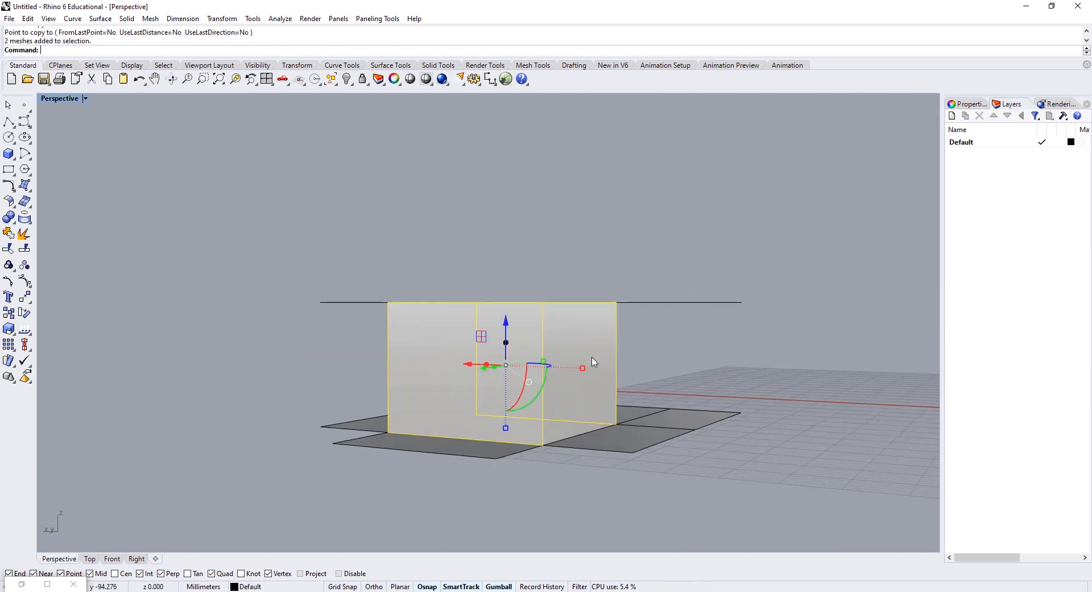
drag(316, 379, 323, 379)
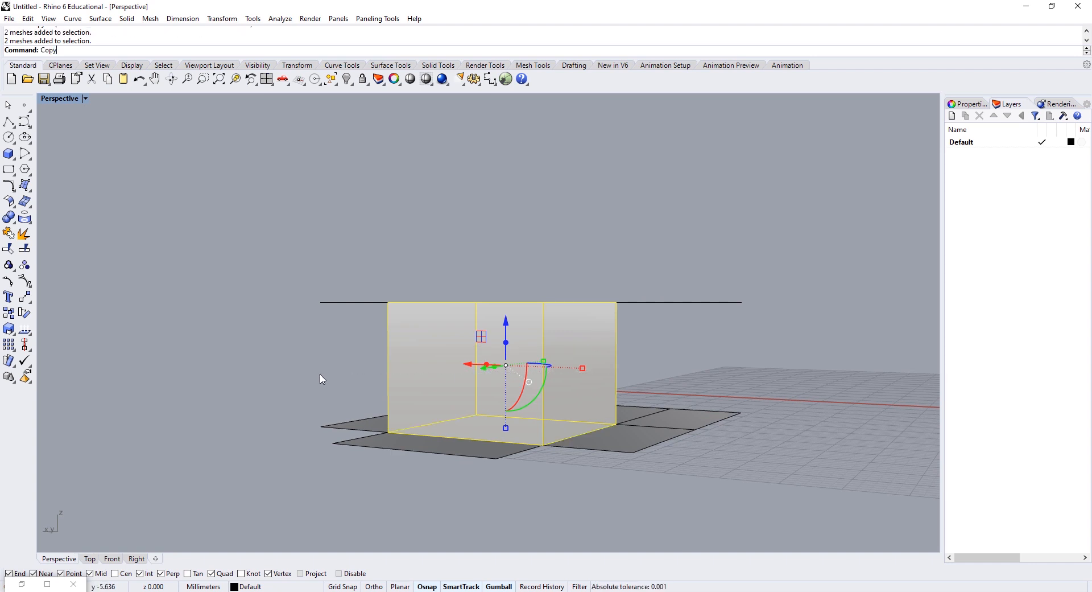
key(Return)
click(542, 446)
right_drag(580, 330, 603, 394)
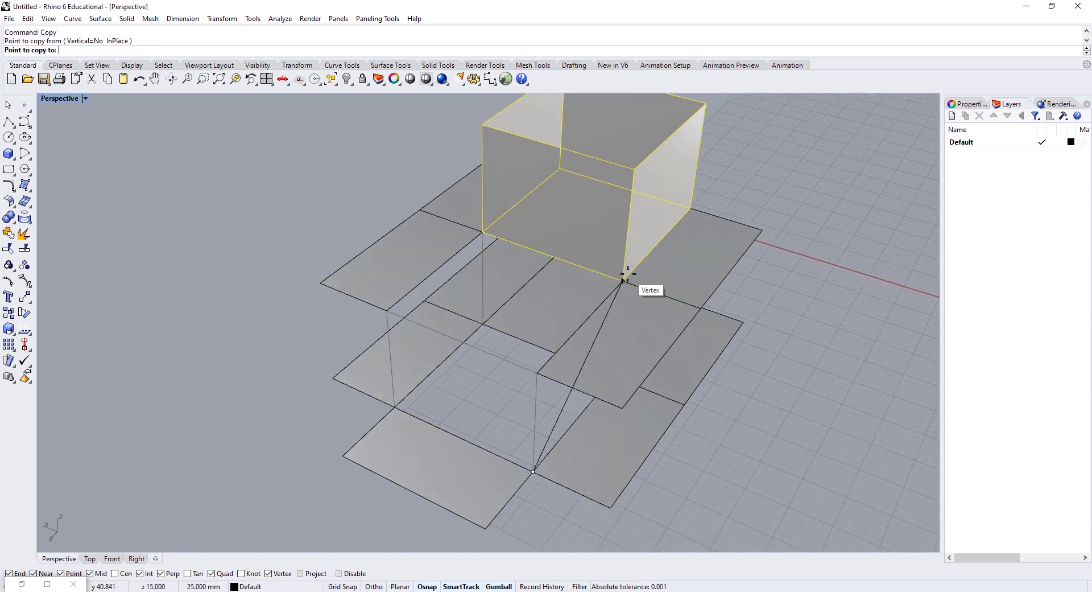
click(629, 277)
right_click(687, 373)
Step: Copy the lower-left floor panel up to the upper wall corner
right_drag(688, 387, 424, 434)
click(280, 463)
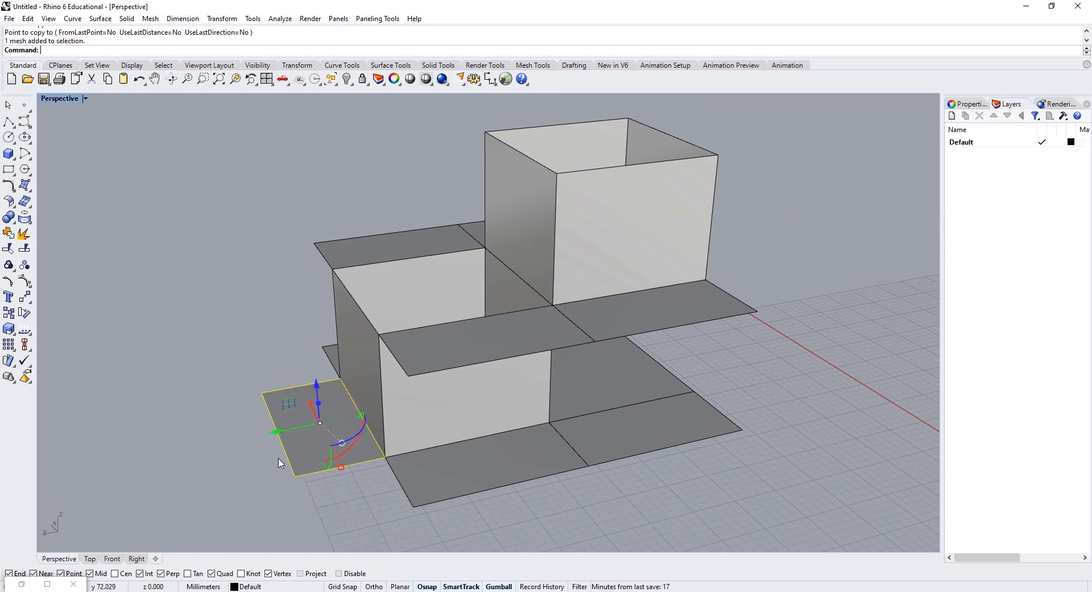
key(Return)
click(296, 477)
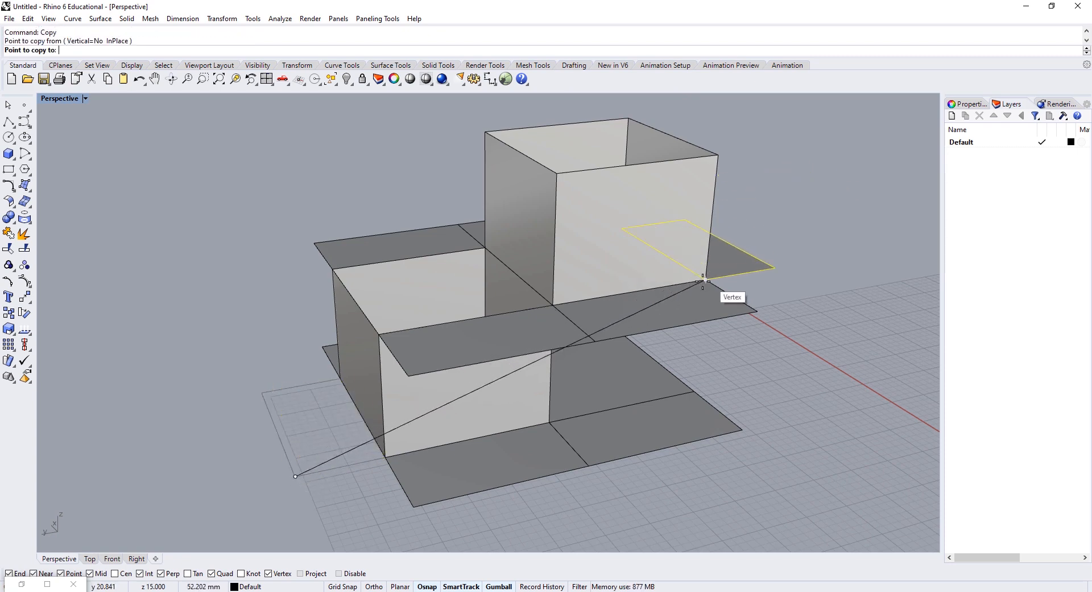
right_drag(703, 281, 685, 334)
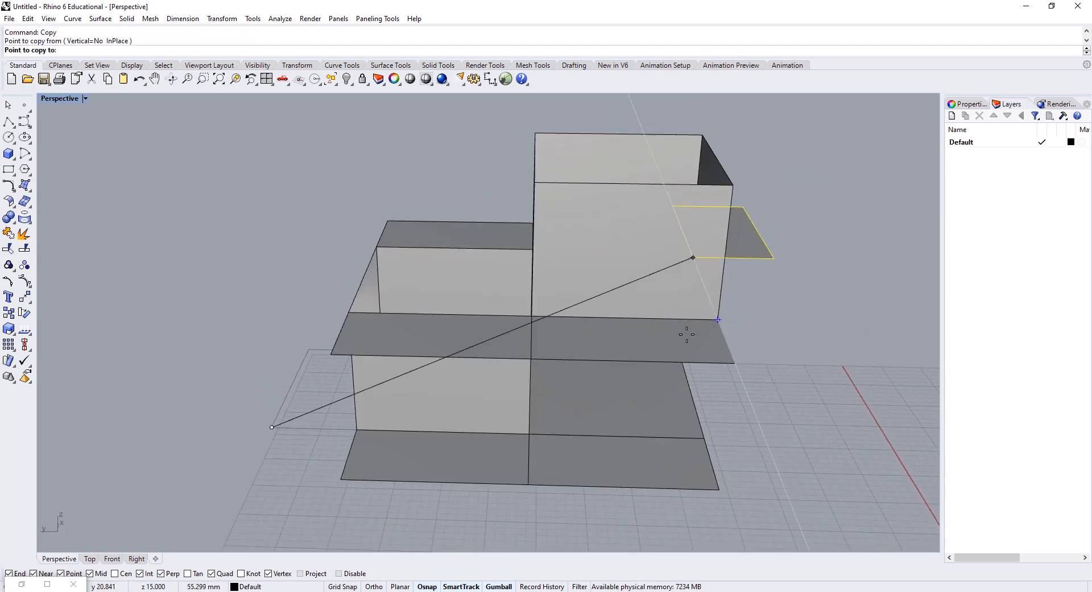
click(735, 185)
key(Return)
Step: Select the bottom floor panels and add the left panels to the selection
right_drag(596, 377, 521, 417)
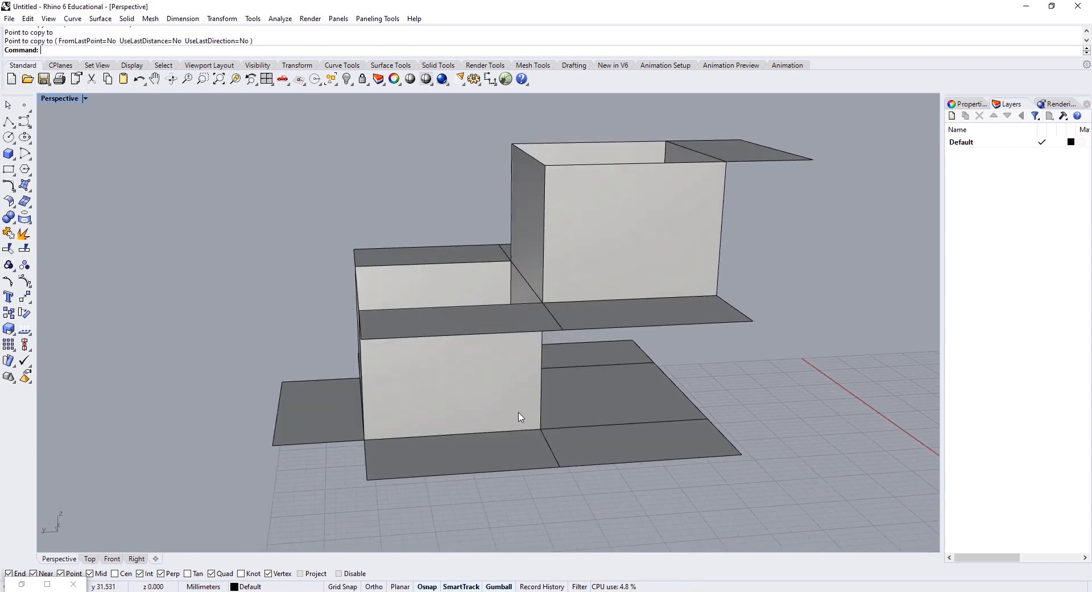
click(554, 480)
right_drag(553, 480, 374, 361)
shift+click(372, 358)
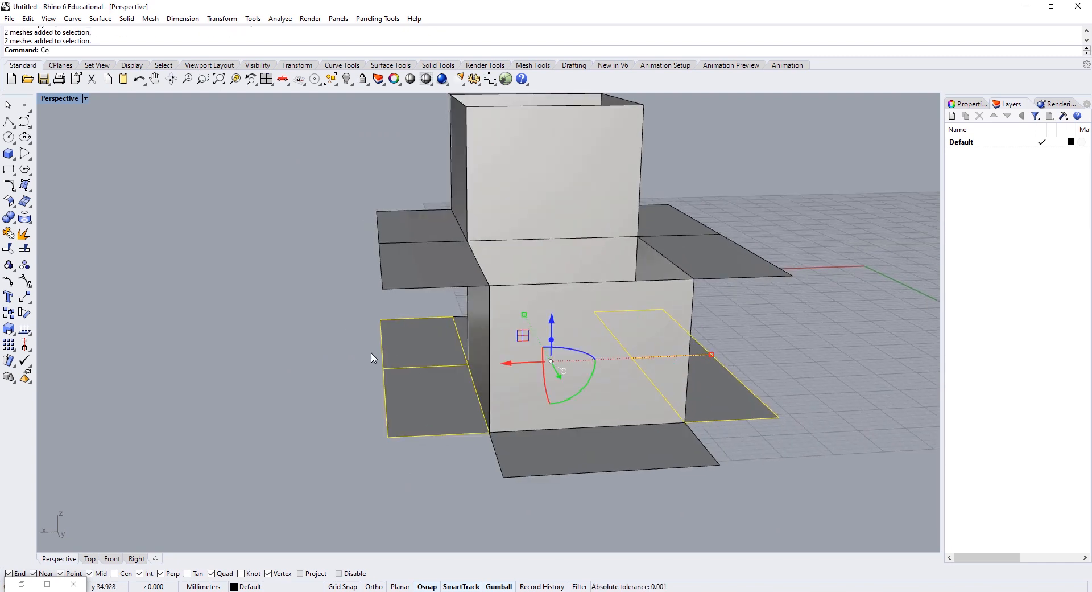
Step: Copy the selected panels from a lower corner up to the upper level, retrying with a new base point
key(Return)
right_drag(563, 261, 457, 337)
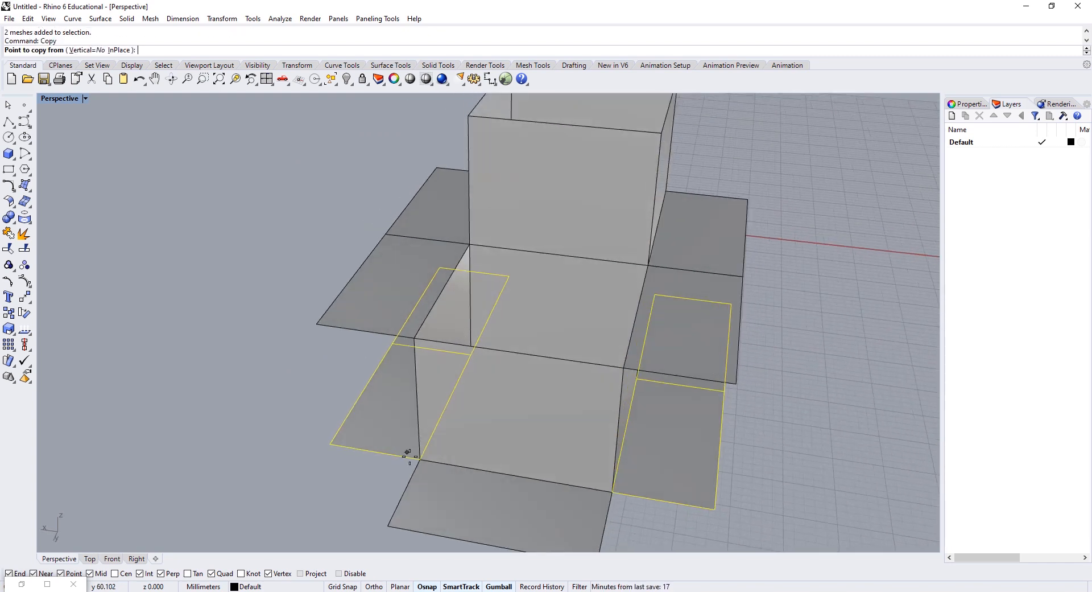
click(421, 460)
key(Escape)
key(Return)
click(471, 355)
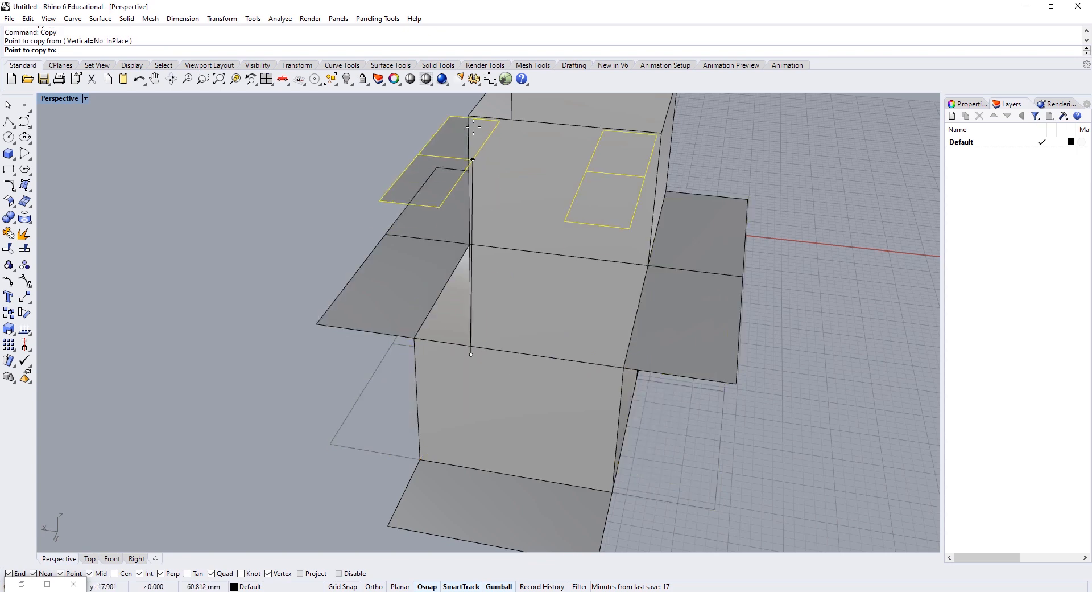
click(469, 116)
scroll(492, 165, down, 4)
right_drag(541, 256, 510, 400)
key(Escape)
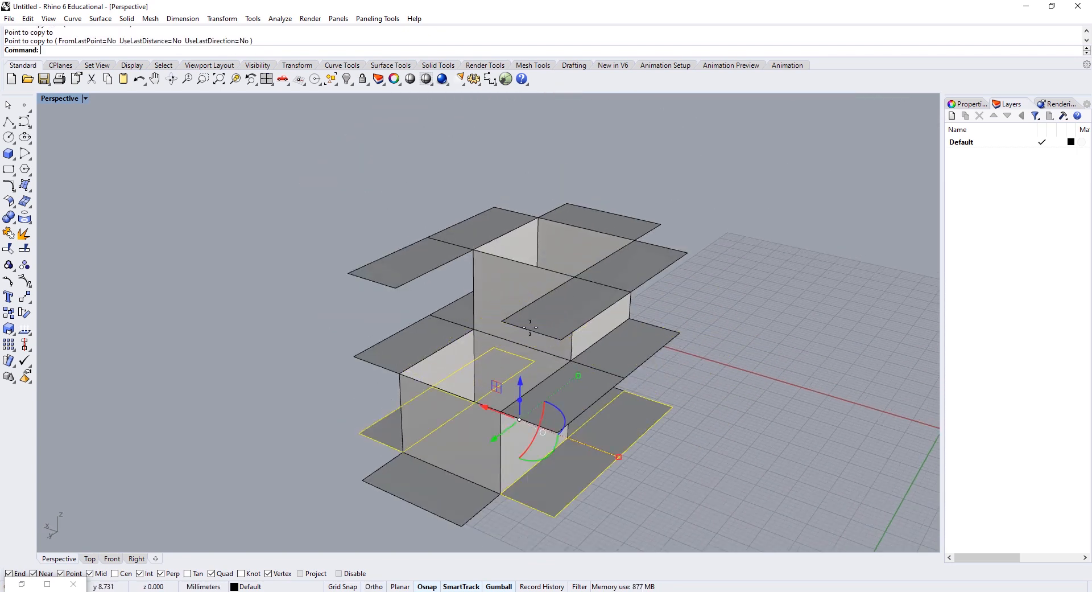
key(Escape)
Step: Begin copying one more floor panel from a vertex, then cancel without placing it
right_drag(568, 286, 568, 419)
scroll(572, 419, up, 5)
click(579, 419)
text(co)
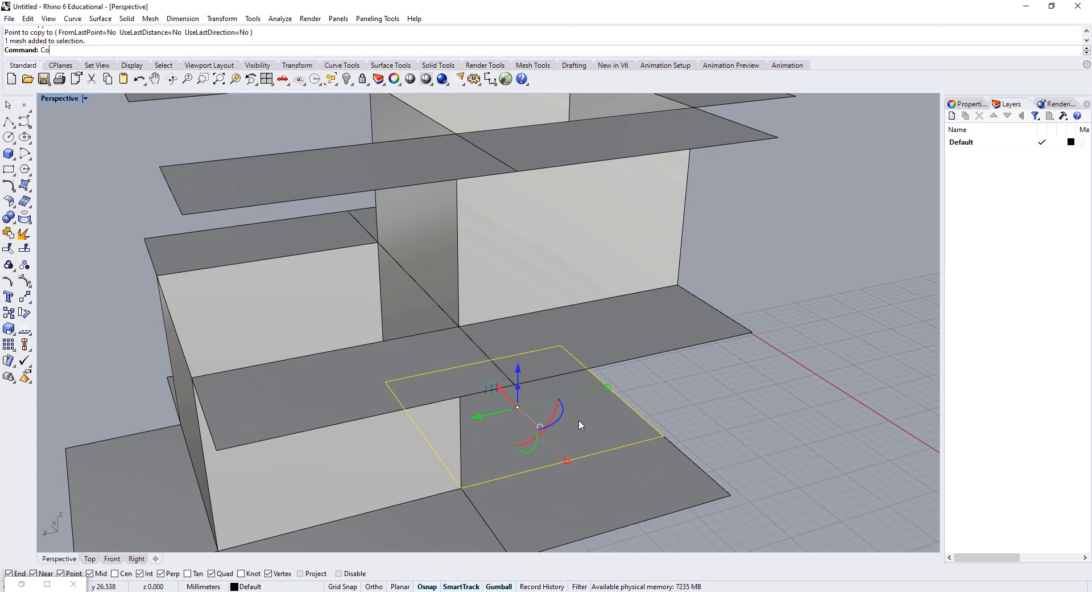
key(Return)
scroll(459, 488, down, 3)
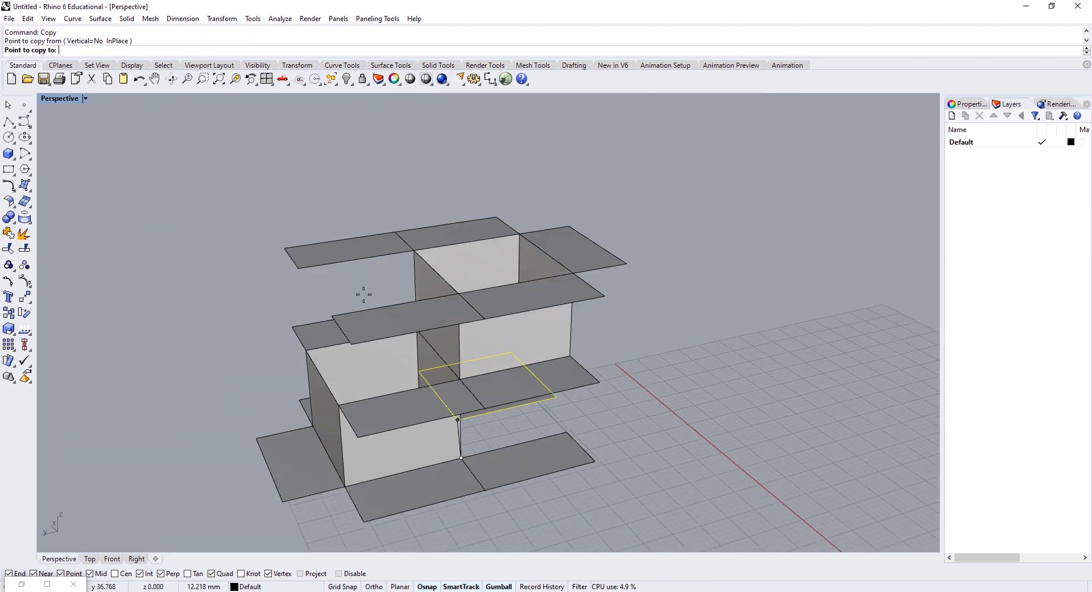
click(336, 315)
scroll(418, 336, up, 1)
right_drag(419, 336, 452, 311)
key(Escape)
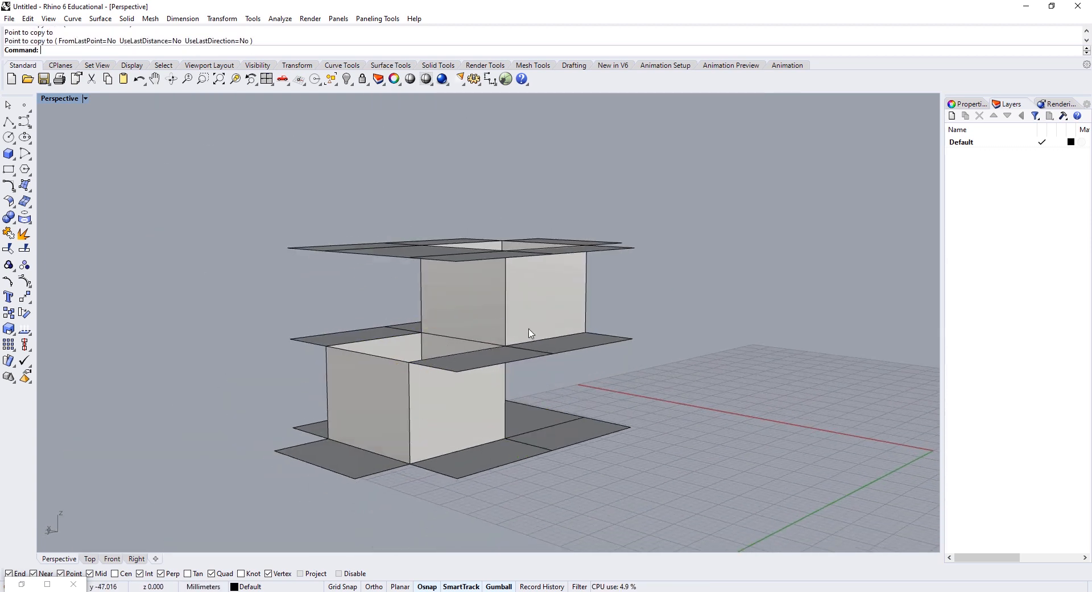
Step: Copy the left wall to two other vertices of the model
click(571, 307)
click(453, 307)
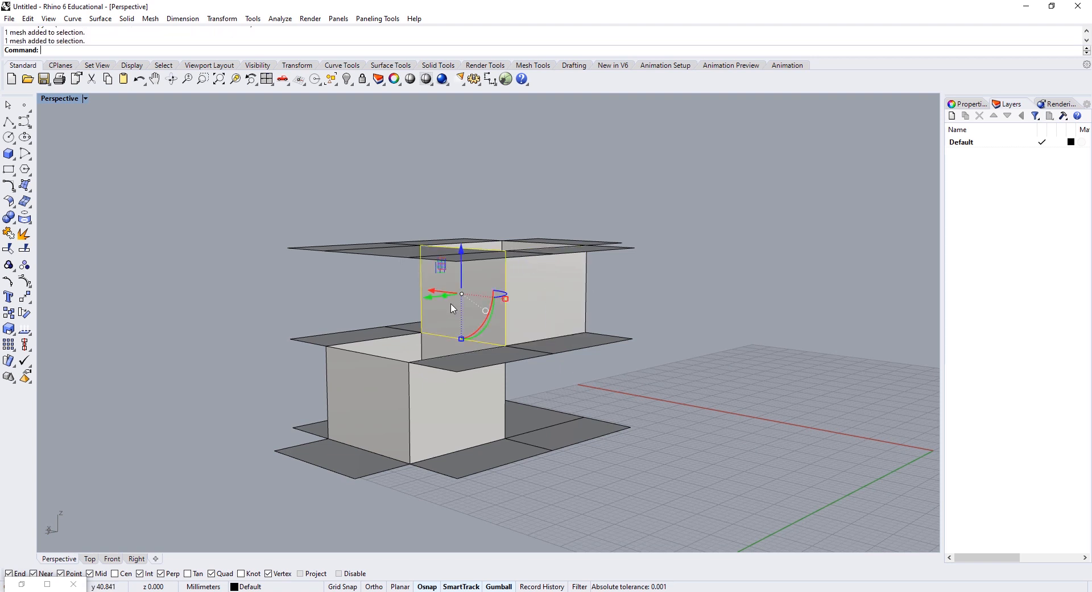
text(Copy)
key(Return)
click(505, 345)
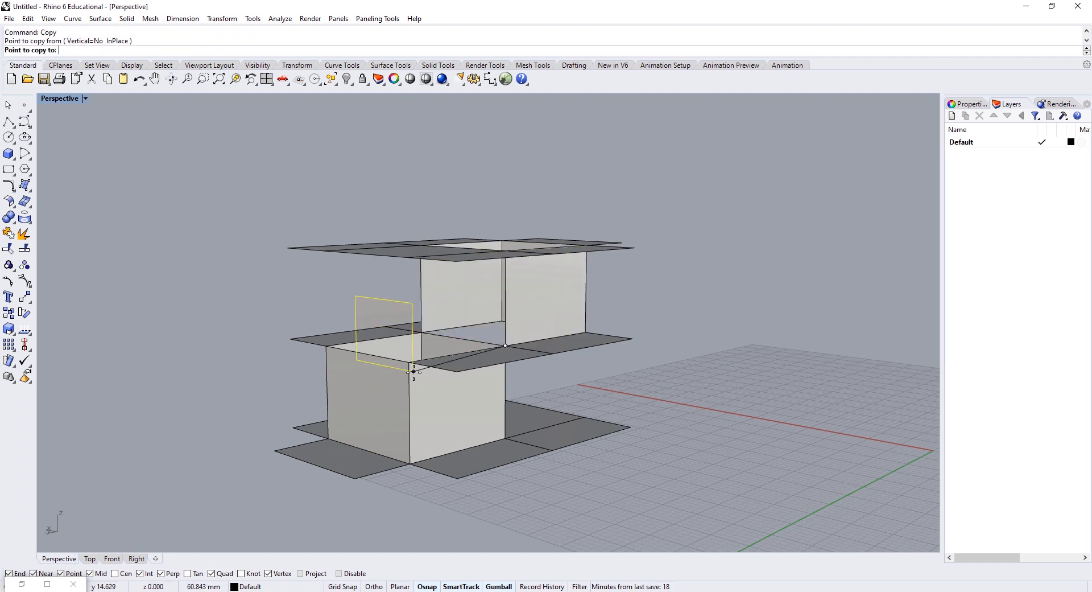
click(409, 363)
right_drag(517, 364, 364, 281)
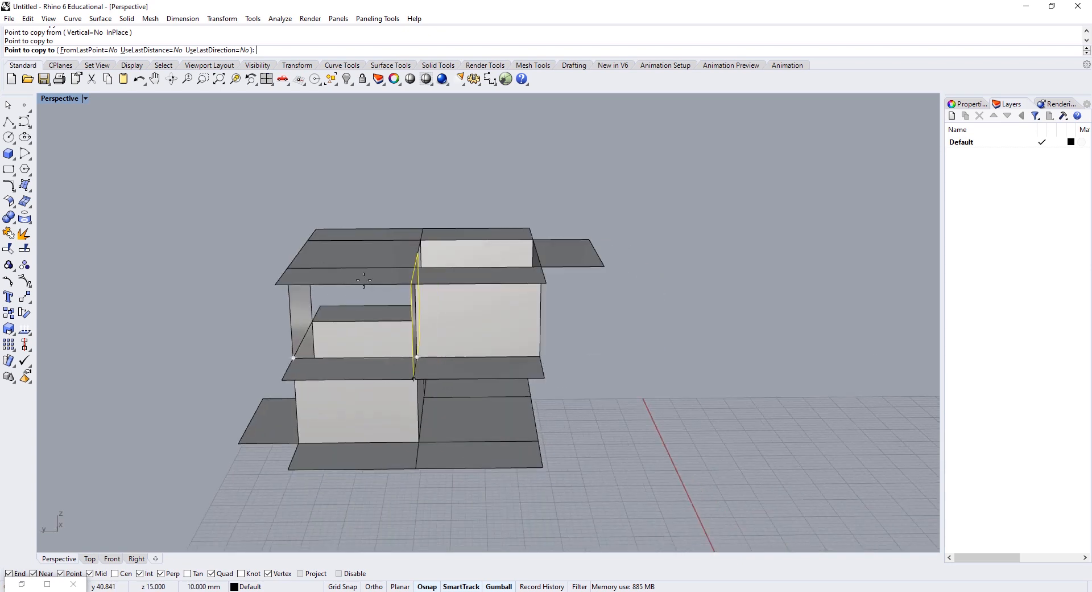
right_drag(341, 329, 447, 302)
right_drag(460, 392, 450, 390)
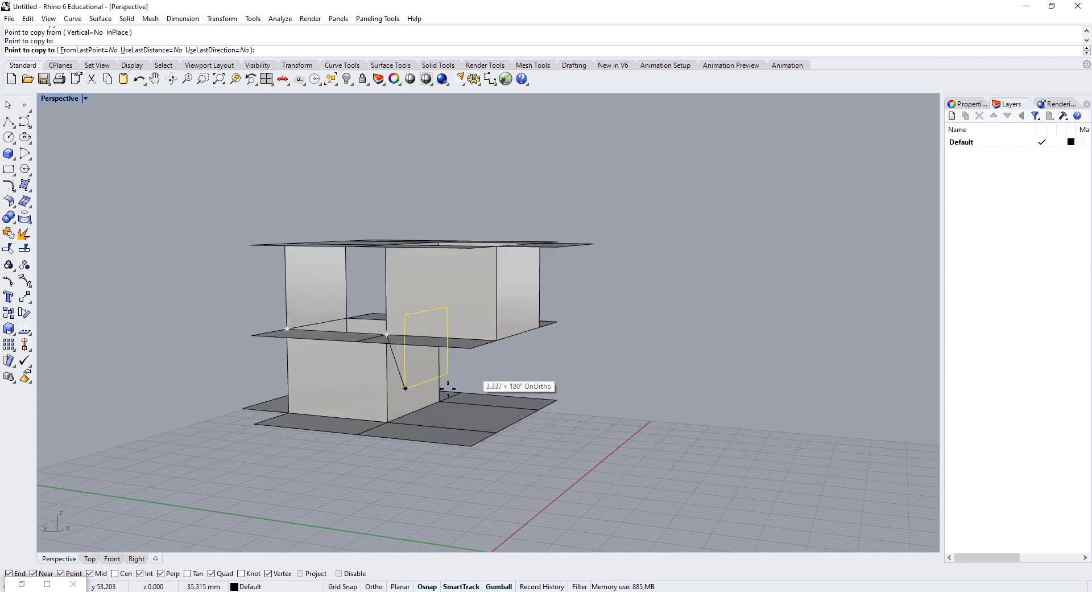
click(498, 432)
key(Return)
Step: Copy the lower-right wall panel from its bottom-right corner to the bottom-left corner
right_drag(512, 378, 543, 380)
scroll(503, 342, up, 2)
click(513, 328)
click(586, 374)
key(Return)
click(628, 402)
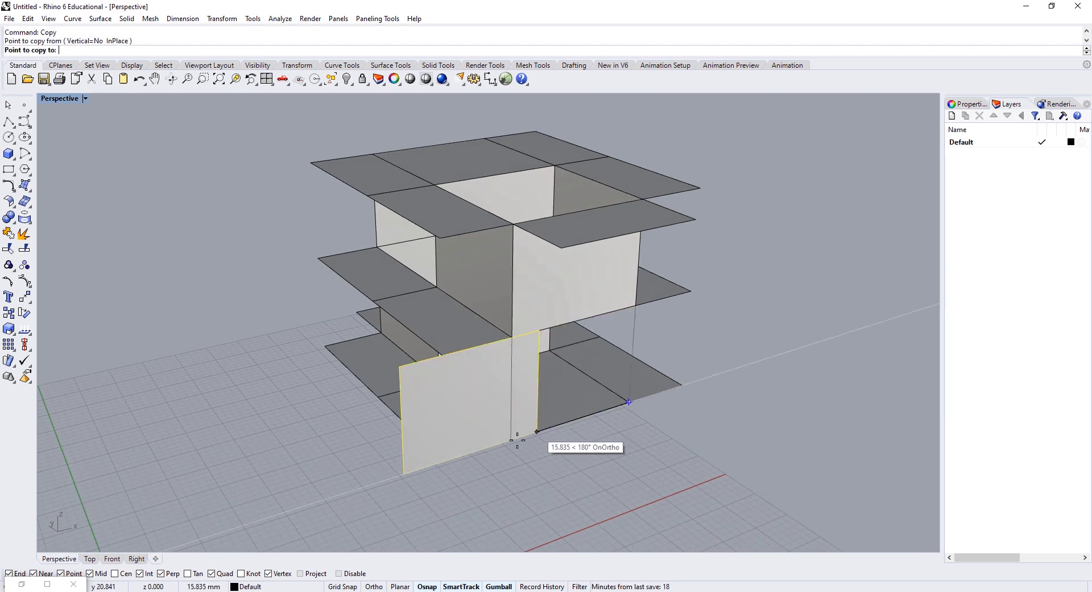
click(511, 439)
key(Return)
Step: Scale the lower-left wall panel in one direction to half its width
click(407, 424)
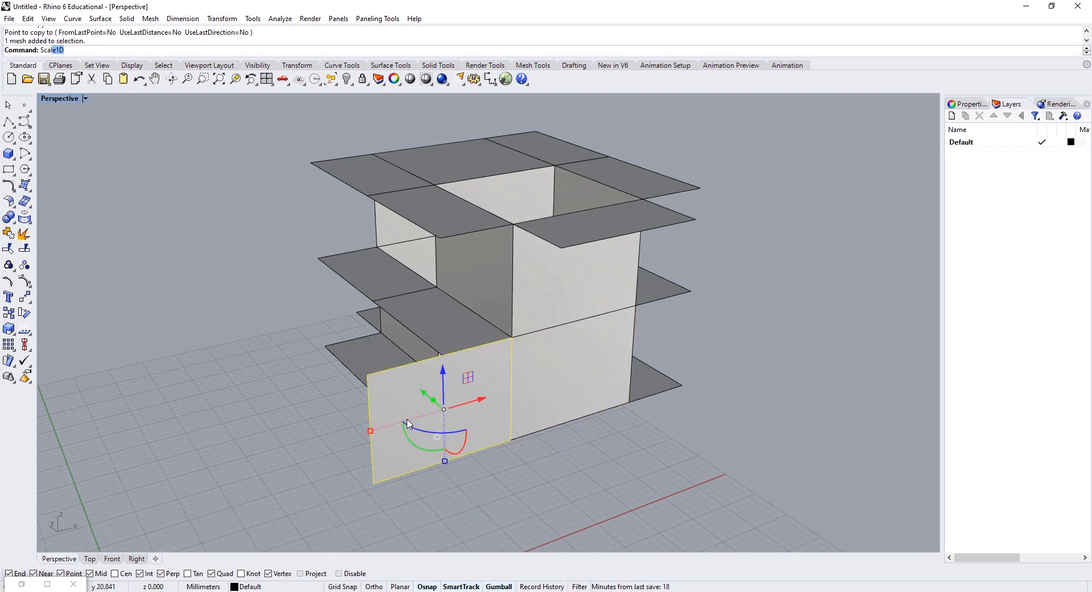
key(Return)
click(511, 438)
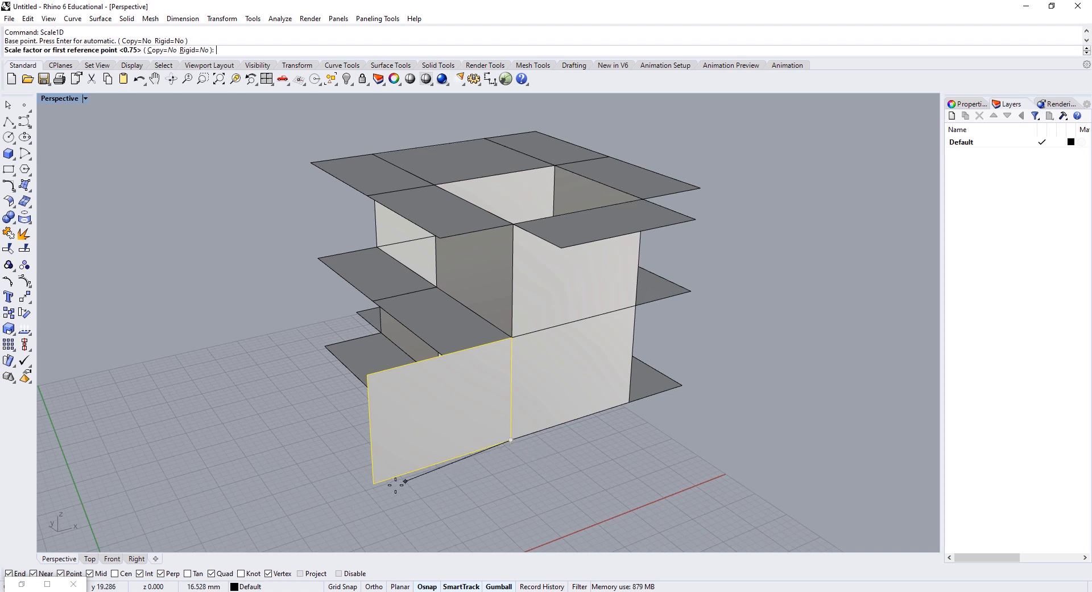
click(375, 484)
click(446, 460)
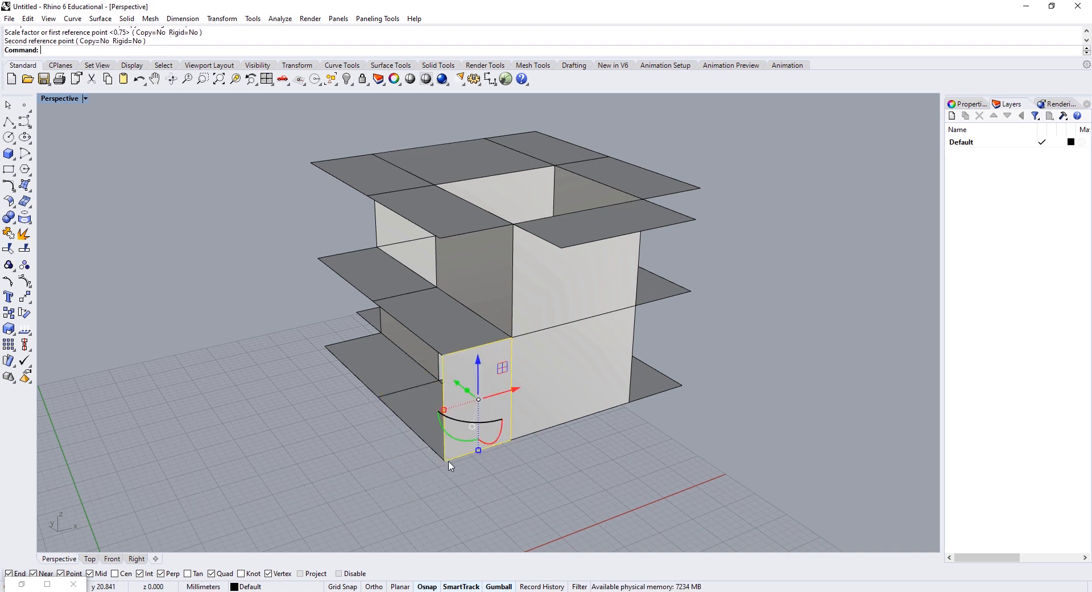
Step: Copy the narrowed panel to the right vertex, the upper slab corner and the upper-left slab edge
text(Copy)
key(Return)
click(445, 459)
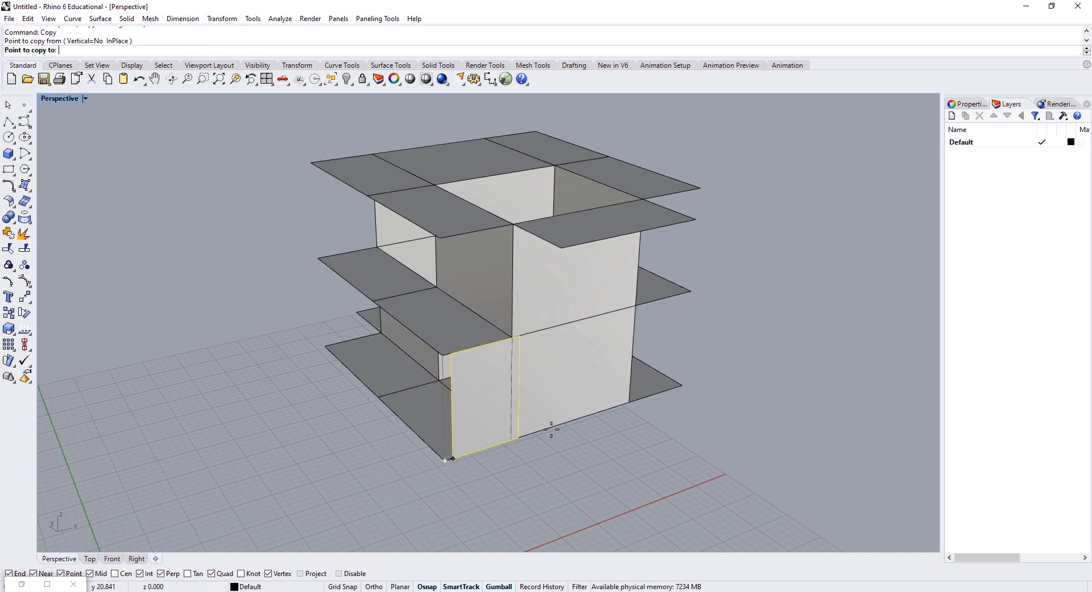
click(633, 402)
click(319, 257)
right_drag(347, 256, 476, 264)
click(317, 315)
right_drag(371, 323, 607, 310)
right_click(582, 320)
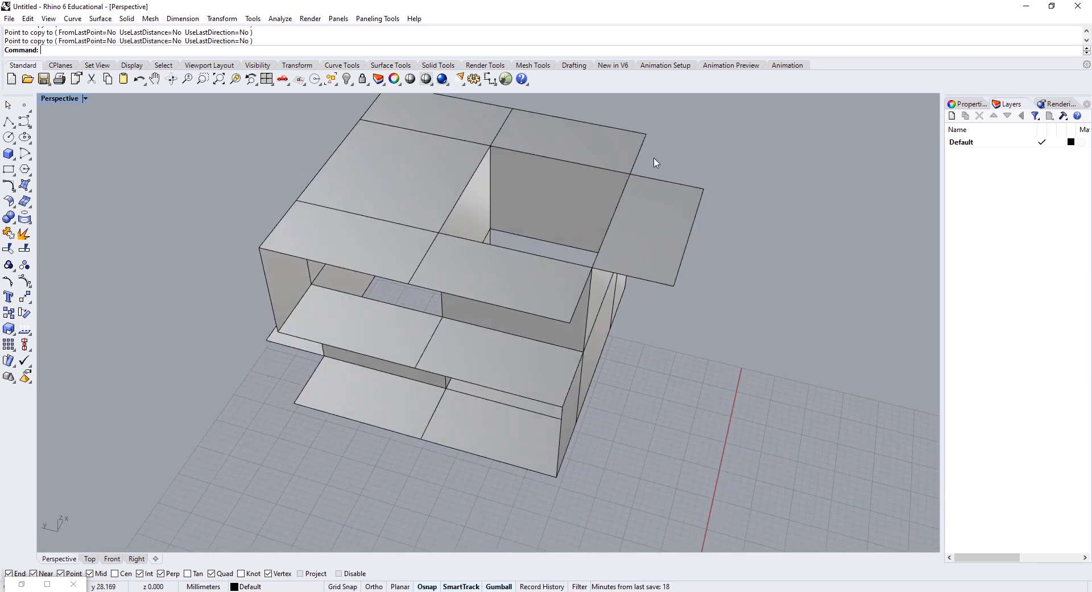
Step: Draw a closed triangular polyline outline starting at the lower-left slab corner vertex
shift+right_drag(264, 428, 389, 409)
right_drag(405, 373, 449, 377)
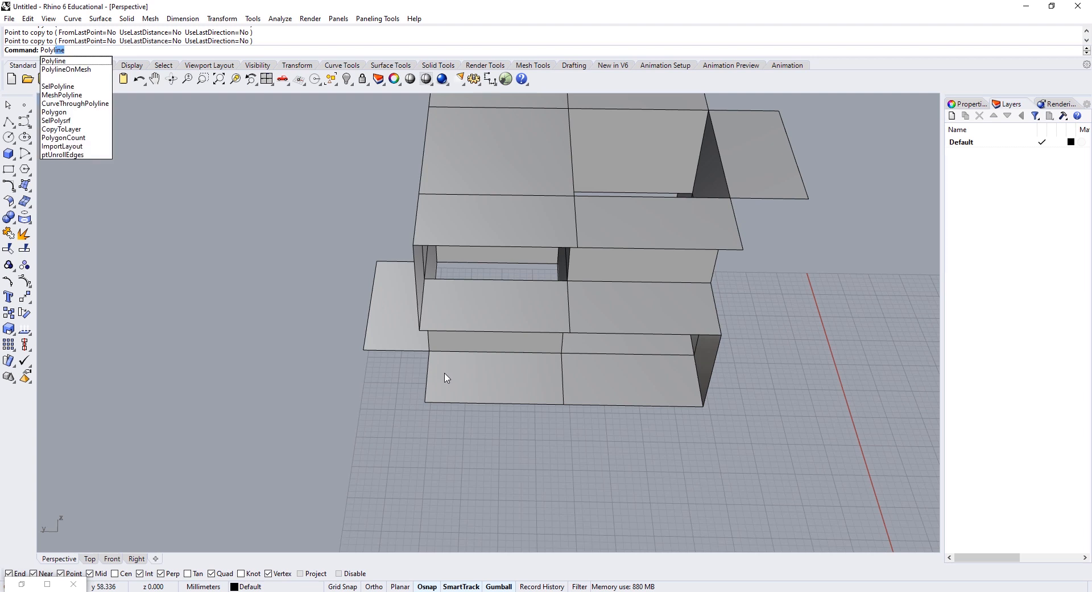
key(Return)
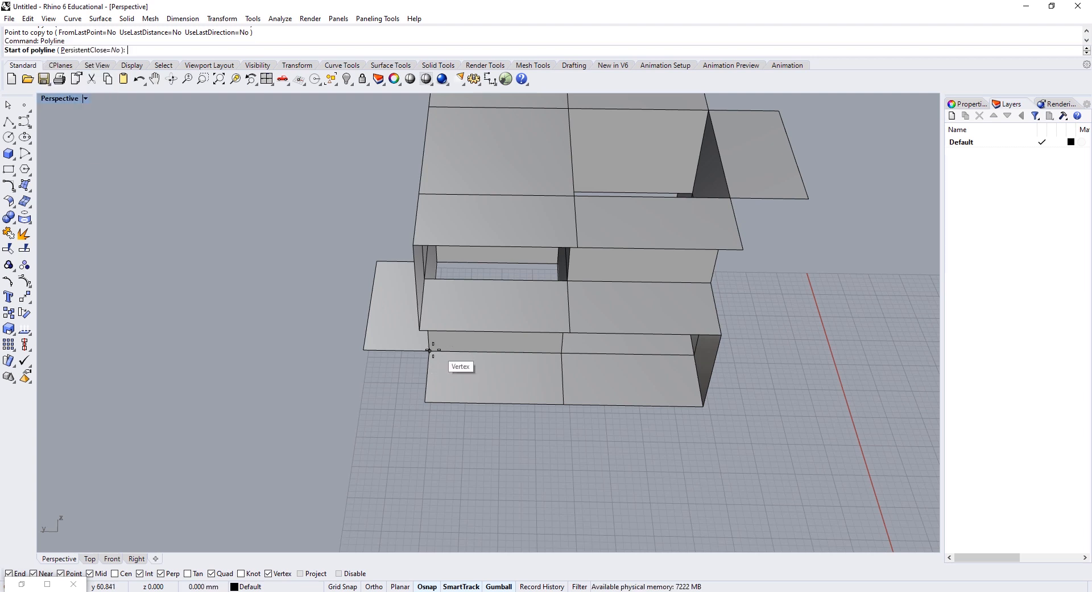
click(430, 351)
click(363, 350)
click(425, 402)
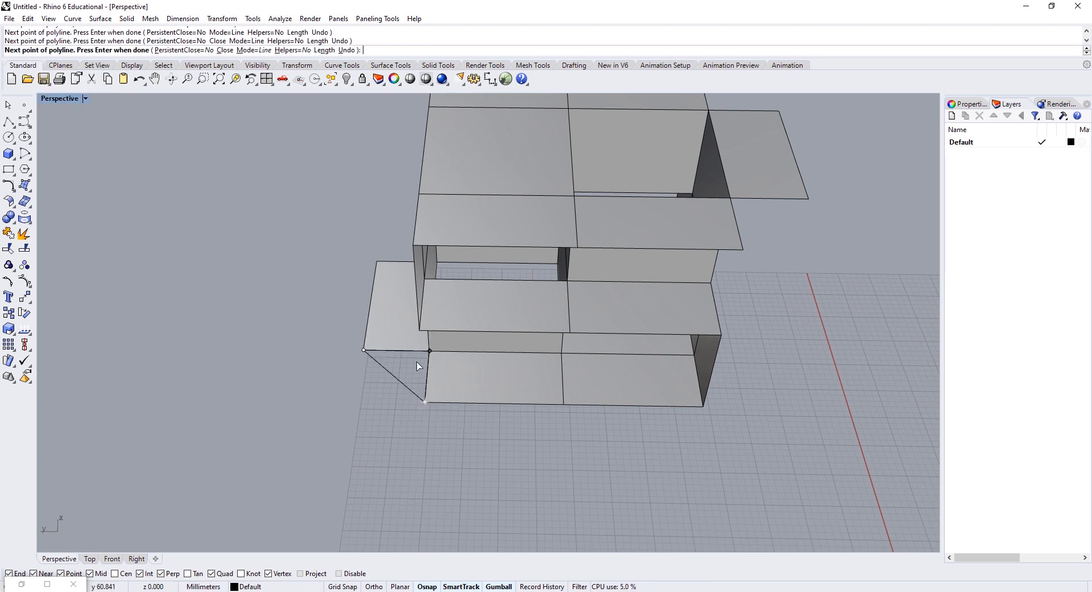
key(Return)
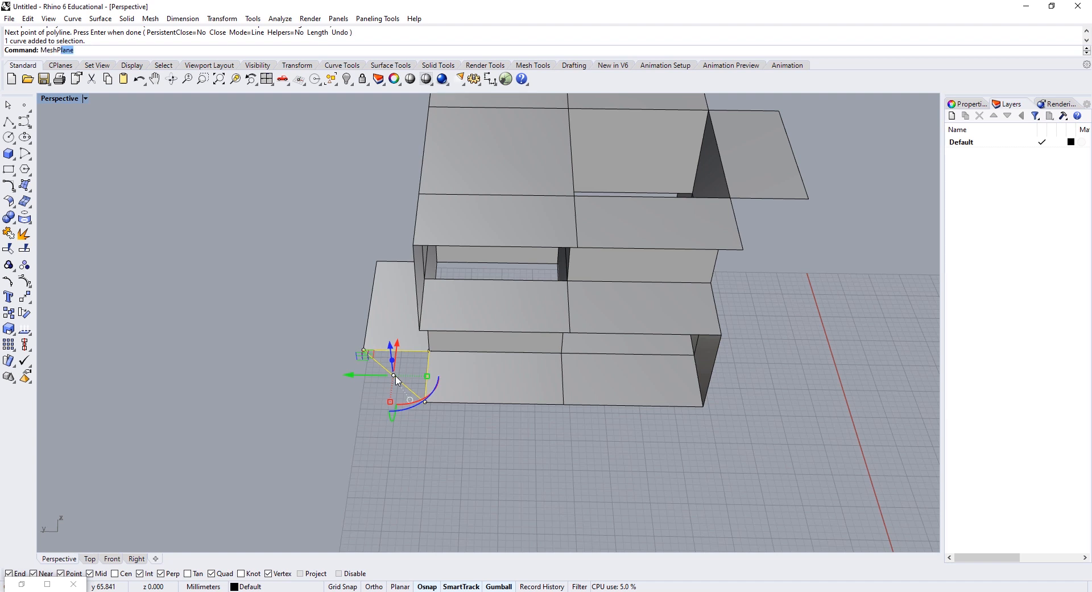
Step: Convert the triangle outline with MeshPolyline, delete the leftover curve, and select the new mesh face
text(MeshPl)
key(BackSpace)
text(olyline)
key(Return)
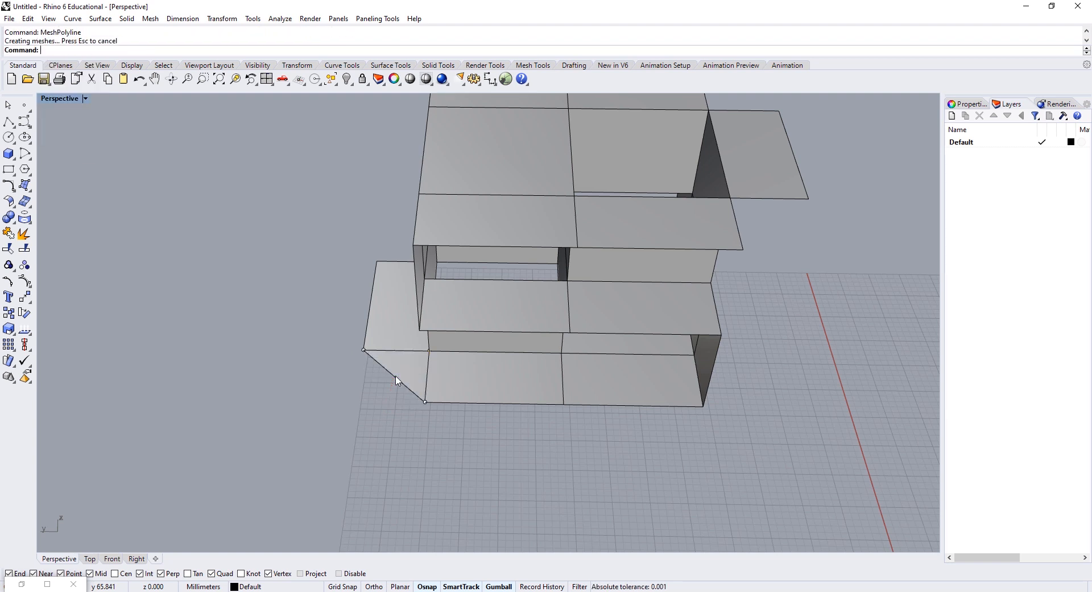
click(400, 380)
key(Delete)
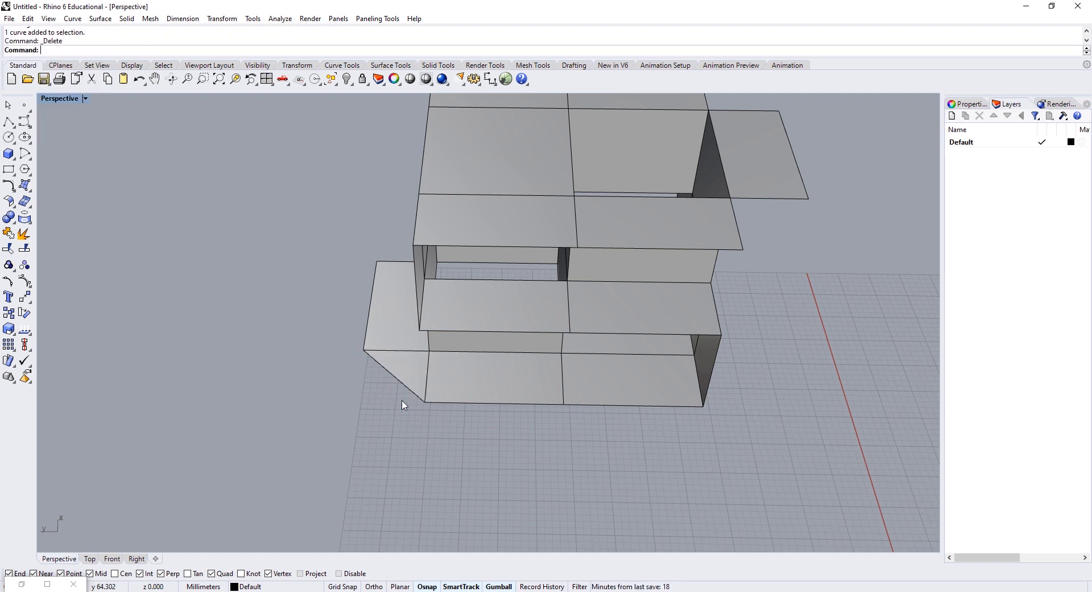
right_drag(402, 402, 492, 418)
click(492, 418)
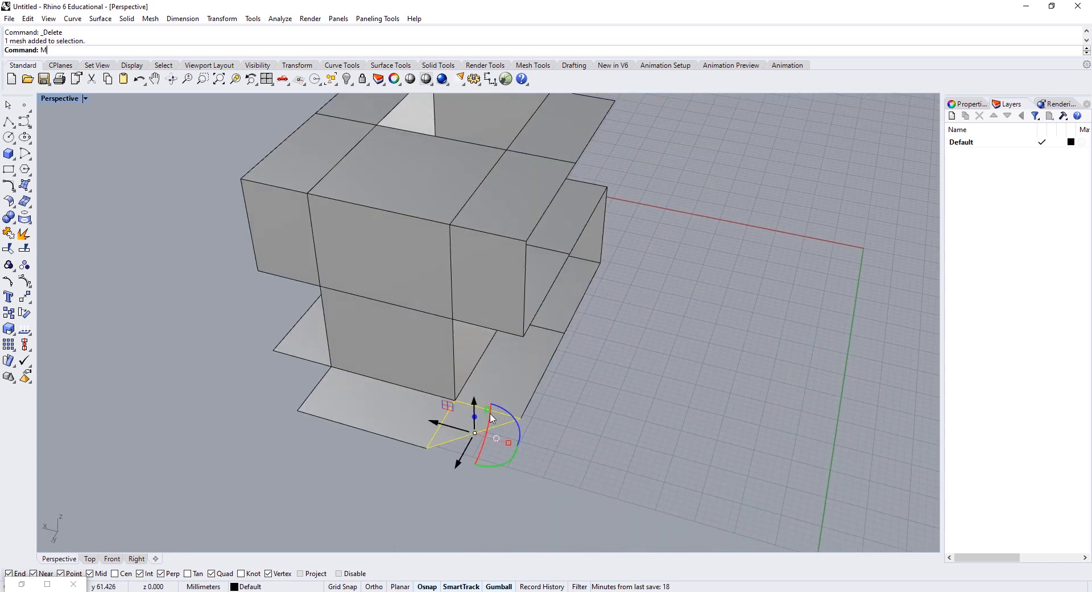
Step: Mirror the triangular mesh face across a picked line and select the mirrored copy
text(Mirror)
key(Return)
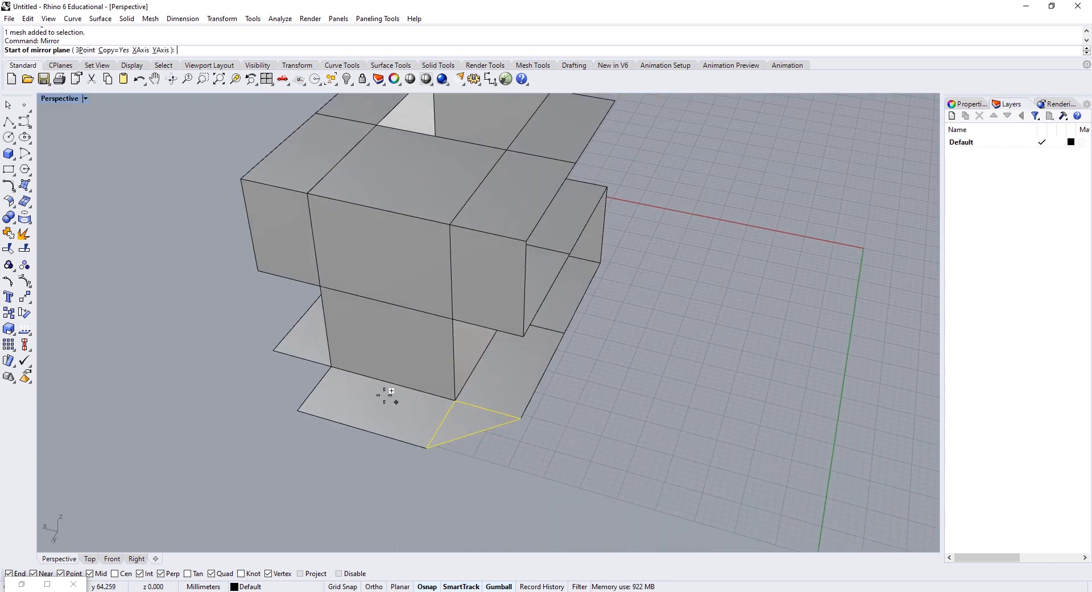
right_drag(372, 440, 572, 275)
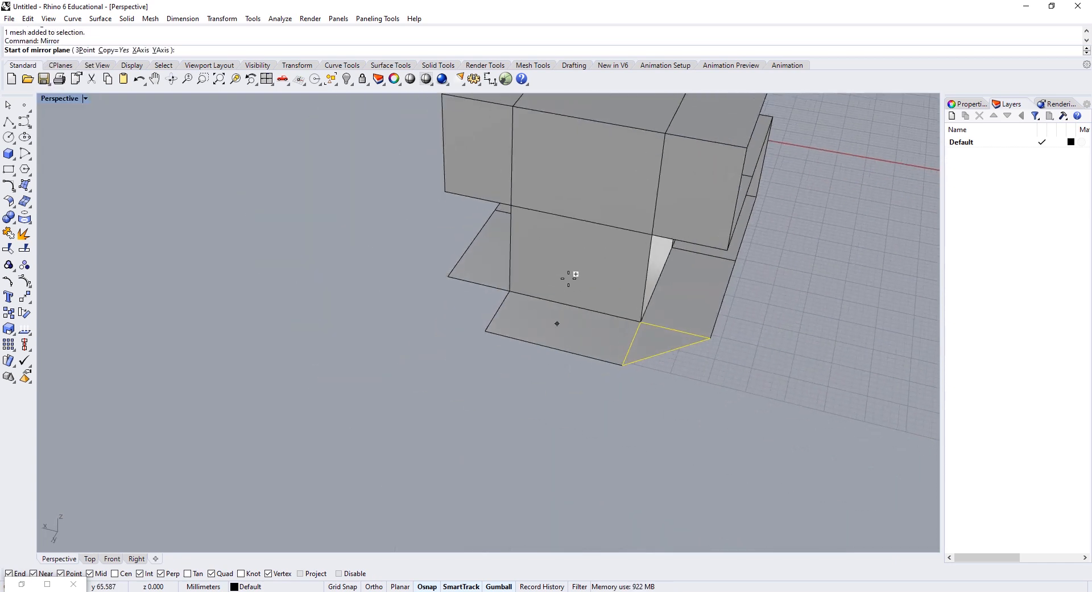
click(658, 236)
shift+click(677, 442)
scroll(611, 349, up, 6)
click(602, 315)
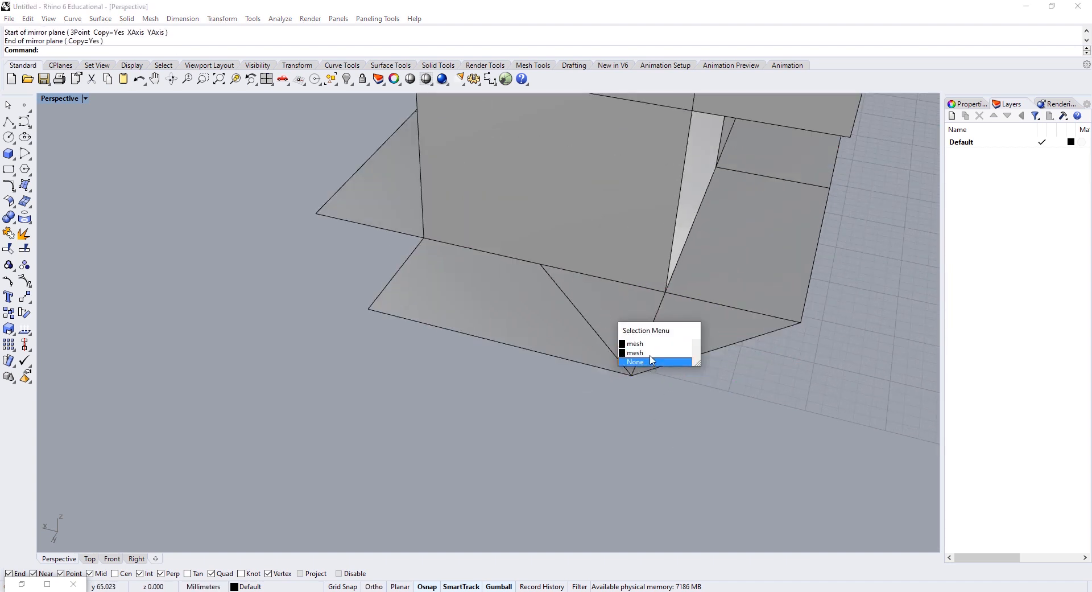
click(652, 352)
Step: Move the mirrored triangle into place, then shift both triangles sideways along Y
text(m)
key(Return)
click(632, 374)
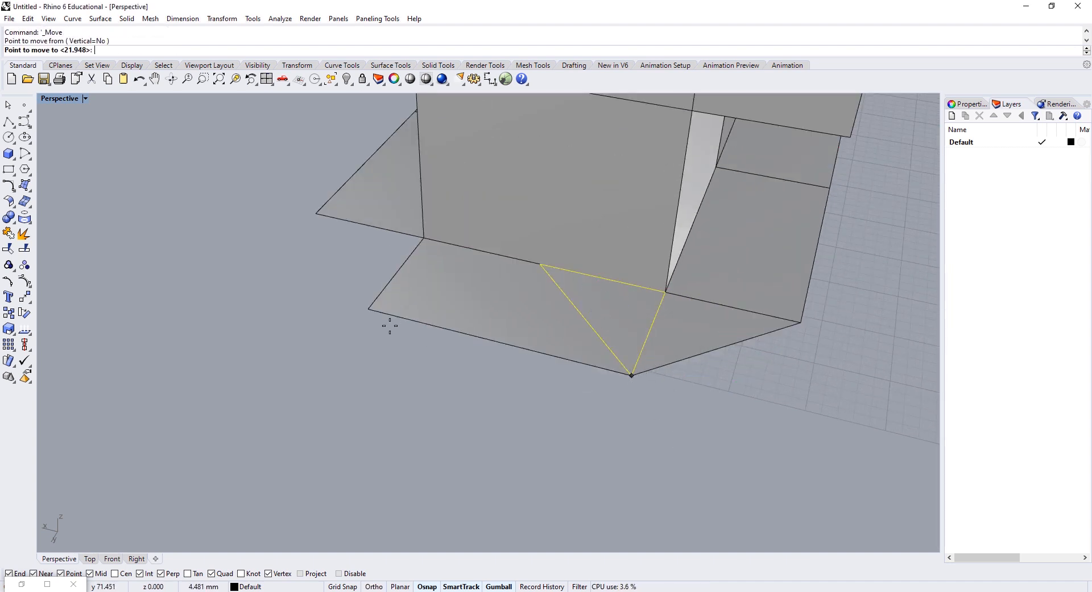
click(359, 303)
shift+click(731, 358)
right_drag(732, 359, 435, 351)
drag(400, 333, 827, 323)
shift+right_drag(827, 323, 576, 356)
scroll(584, 355, up, 2)
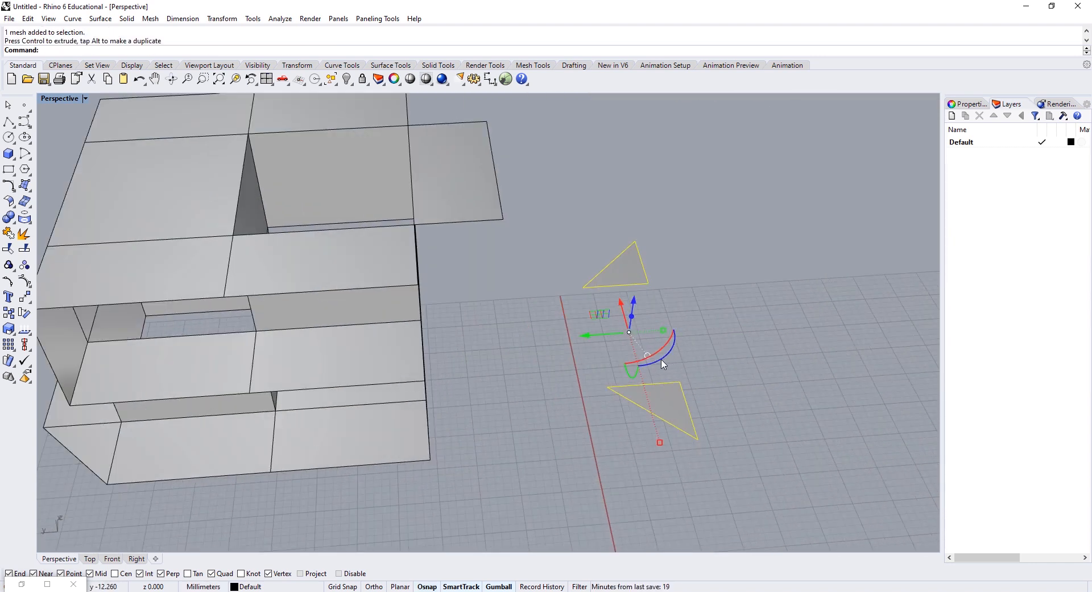
Step: Rotate both triangles 180 degrees and snap them onto the shelf corner
drag(662, 360, 715, 258)
drag(741, 212, 592, 421)
right_drag(670, 348, 691, 370)
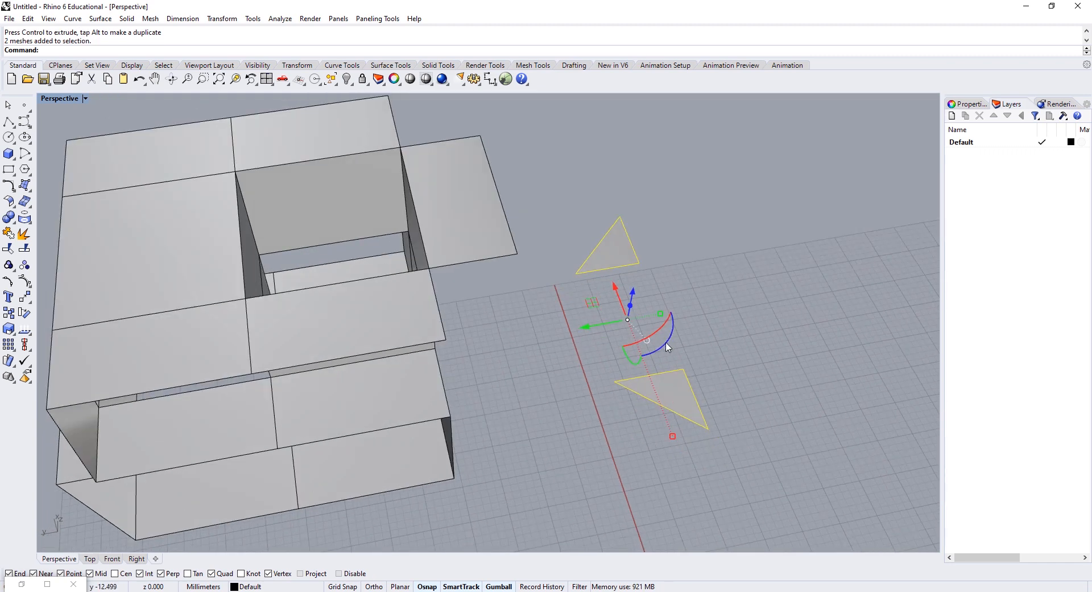
drag(672, 348, 529, 271)
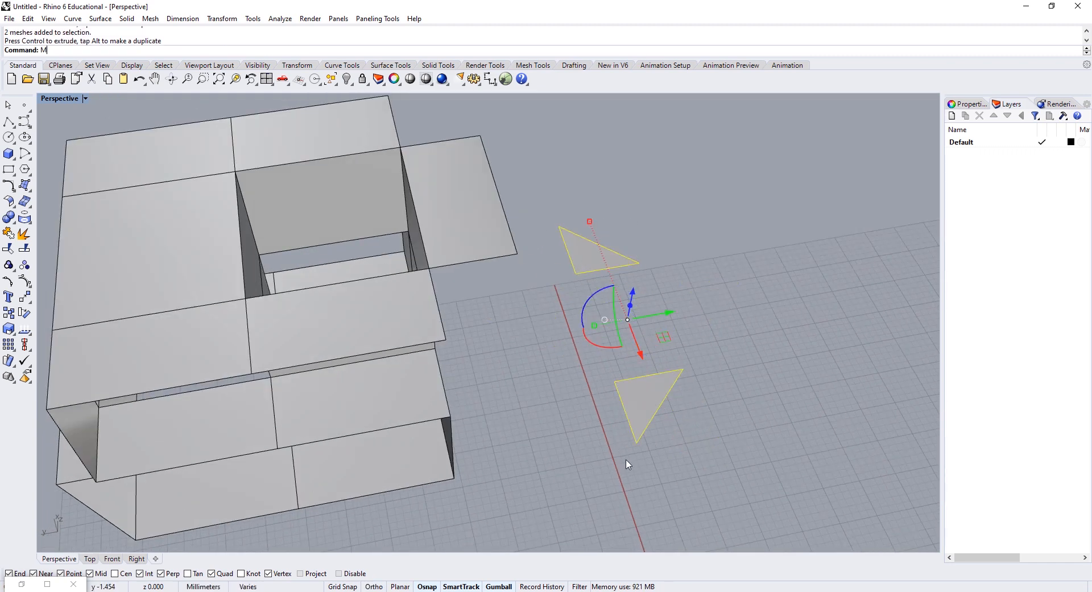
key(Return)
click(637, 442)
click(446, 340)
Step: Select all meshes and Join the 34 panels together
right_drag(455, 347, 688, 310)
scroll(687, 310, down, 6)
right_drag(679, 379, 448, 344)
click(653, 374)
key(ctrl+a)
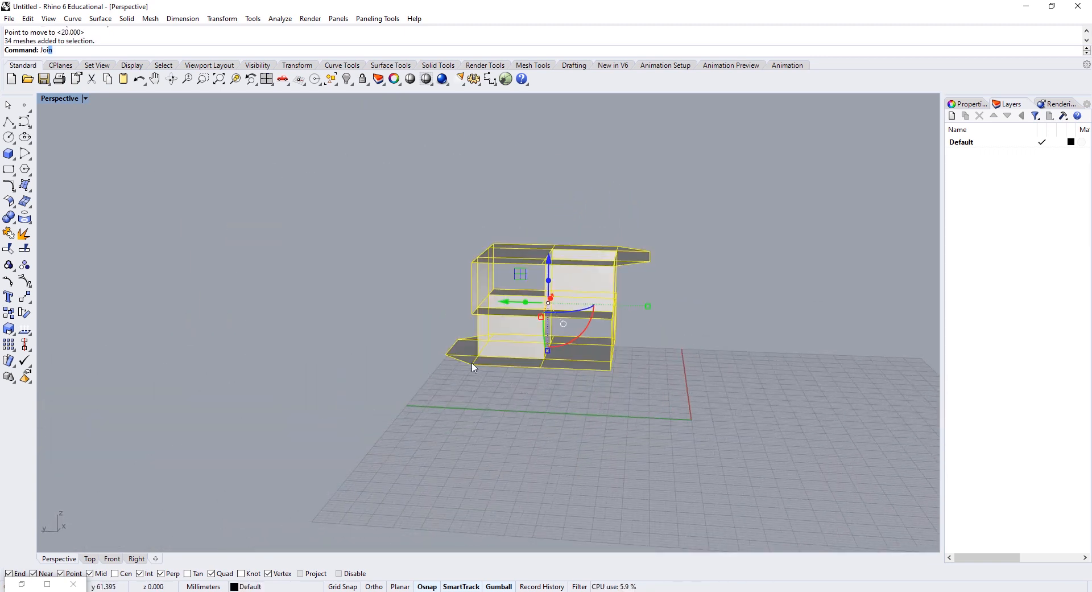
text(Jo)
key(Return)
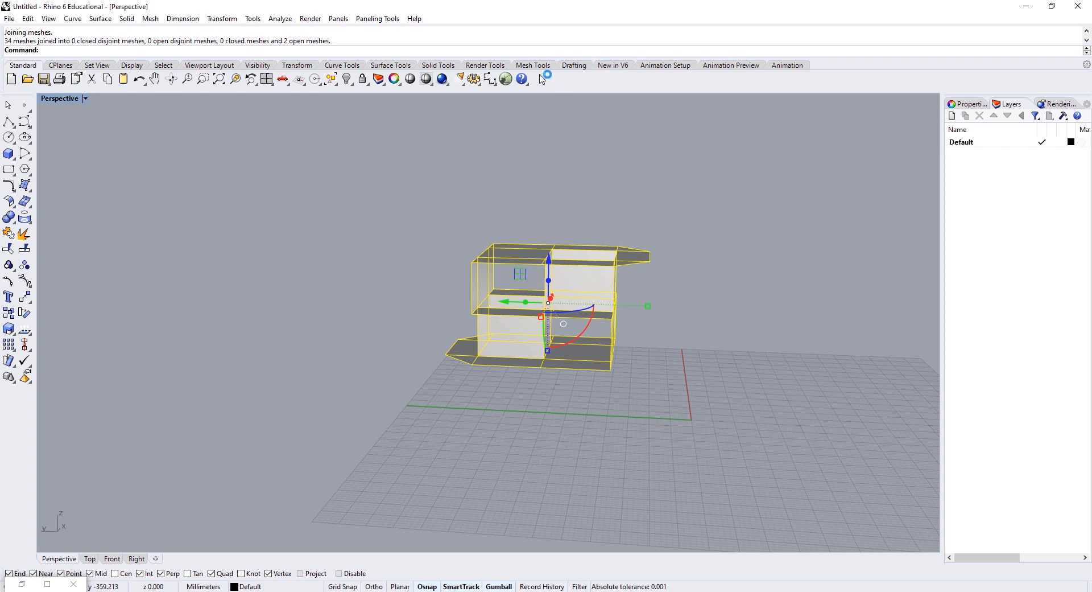
Step: Clear the selection and launch the Grasshopper editor from its toolbar icon
right_drag(623, 151, 634, 241)
click(634, 241)
scroll(631, 260, up, 5)
shift+right_drag(578, 290, 412, 193)
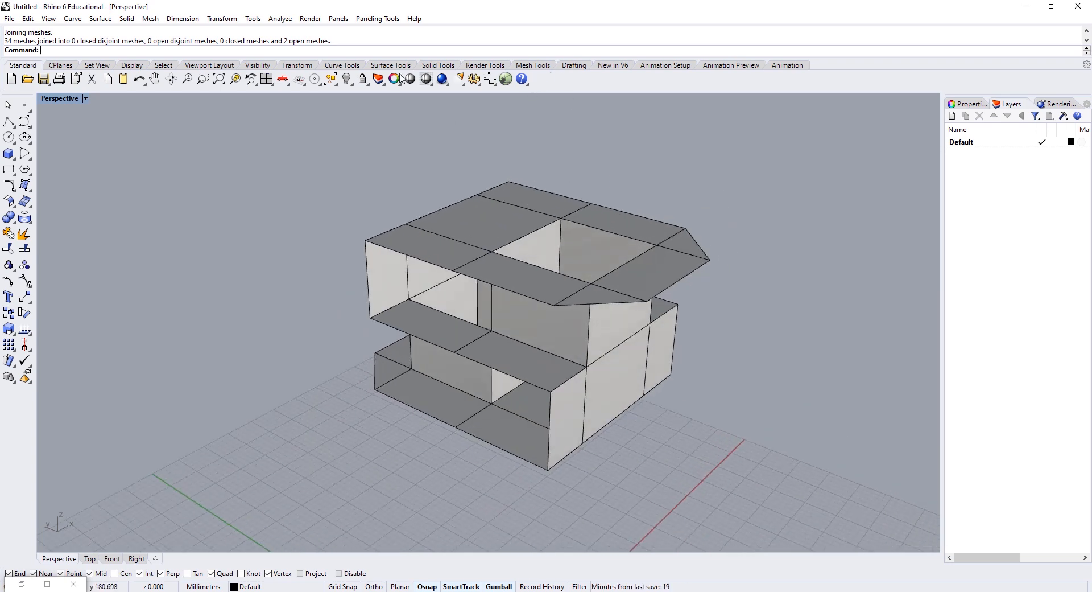
click(505, 80)
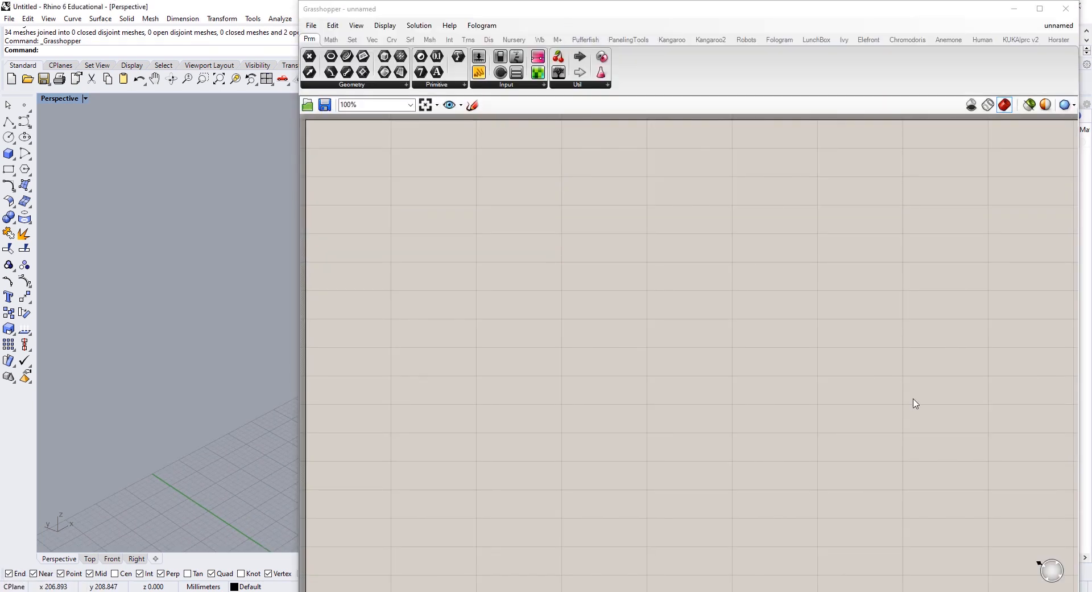
Step: Narrow the Grasshopper window to the right half and try a 'mesh' component search
drag(295, 384, 661, 377)
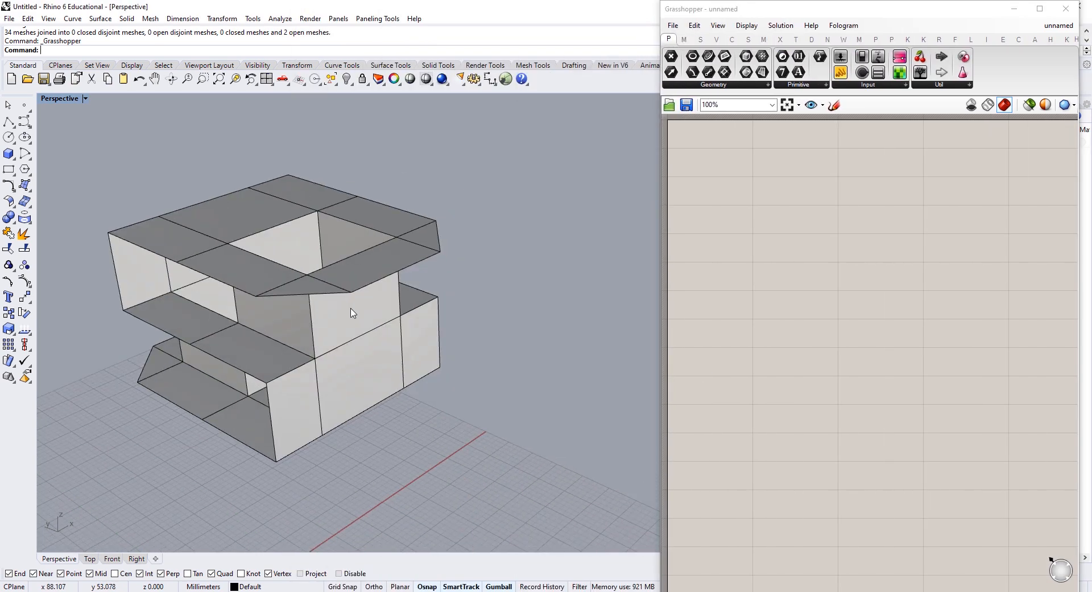
click(351, 310)
double_click(845, 309)
text(mesh)
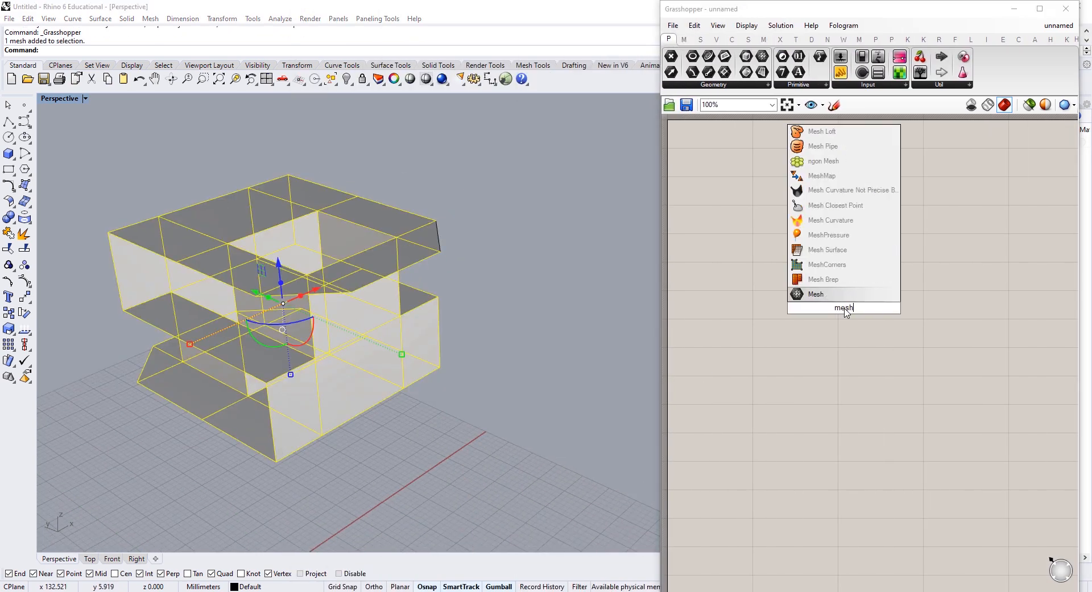
key(Return)
Step: Select the shelf mesh and the small corner triangle and join them with Jo
click(486, 262)
drag(477, 176, 333, 358)
click(482, 217)
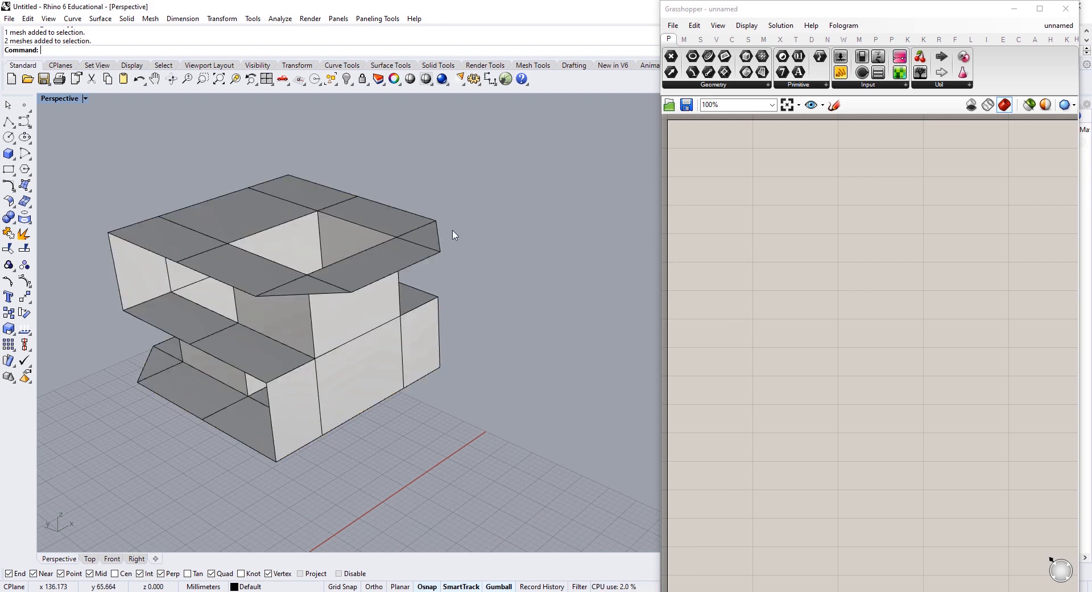
click(430, 236)
drag(521, 163, 105, 474)
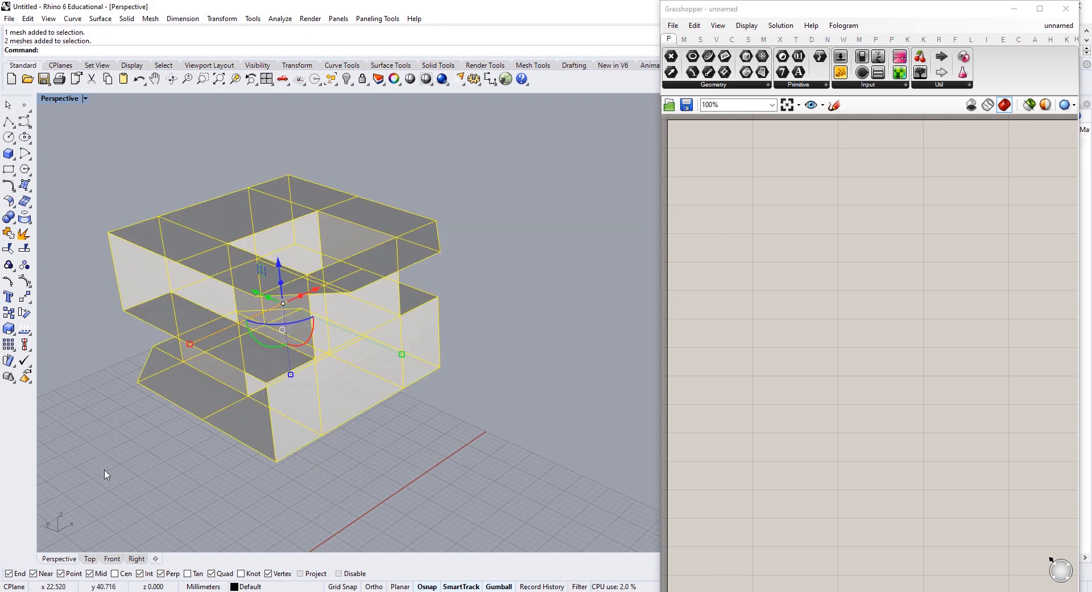
text(Join)
key(Return)
Step: Select only the small corner triangle and orbit in close around it
key(Escape)
click(355, 317)
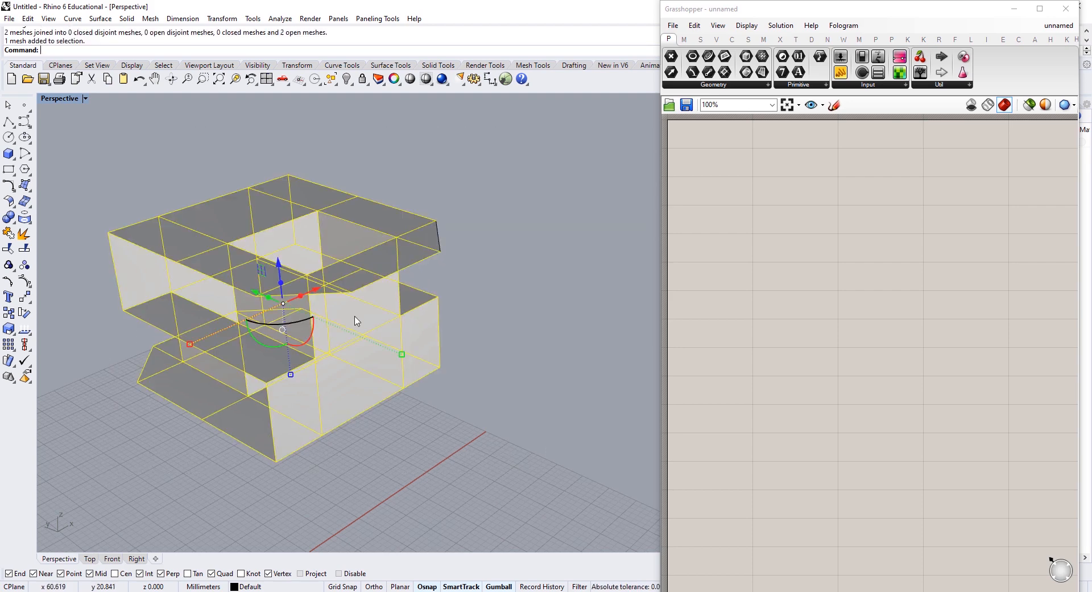
click(426, 260)
click(439, 234)
scroll(441, 239, up, 10)
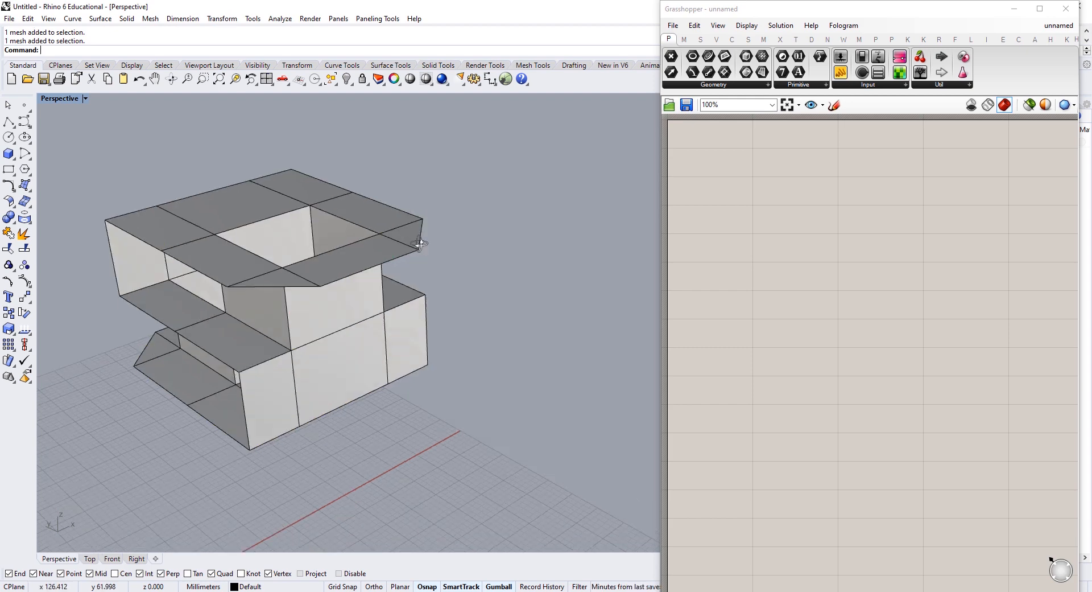
right_drag(409, 237, 443, 308)
Step: Flip the corner triangle's face direction and join it with the large shelf mesh
key(Return)
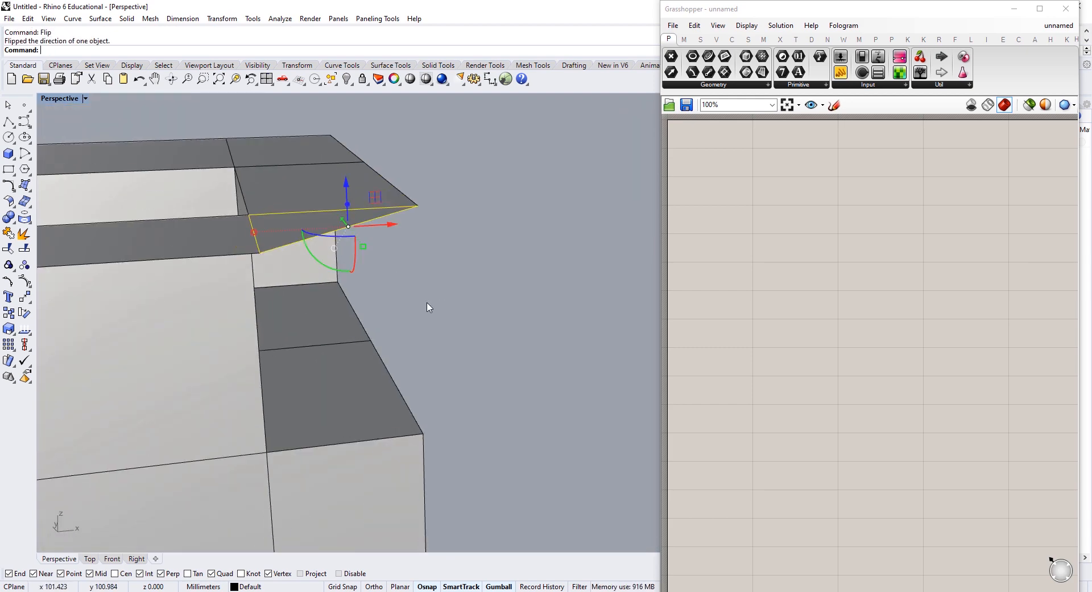
click(175, 367)
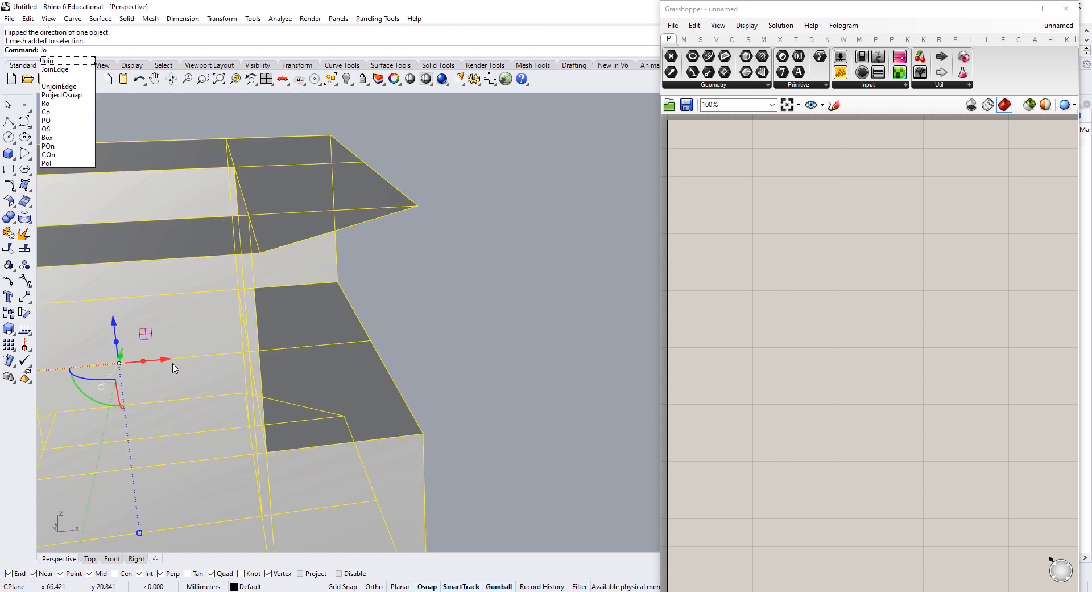
key(Return)
scroll(377, 223, down, 5)
right_drag(378, 223, 428, 323)
Step: Explode the box mesh into separate faces
click(312, 308)
scroll(428, 322, up, 9)
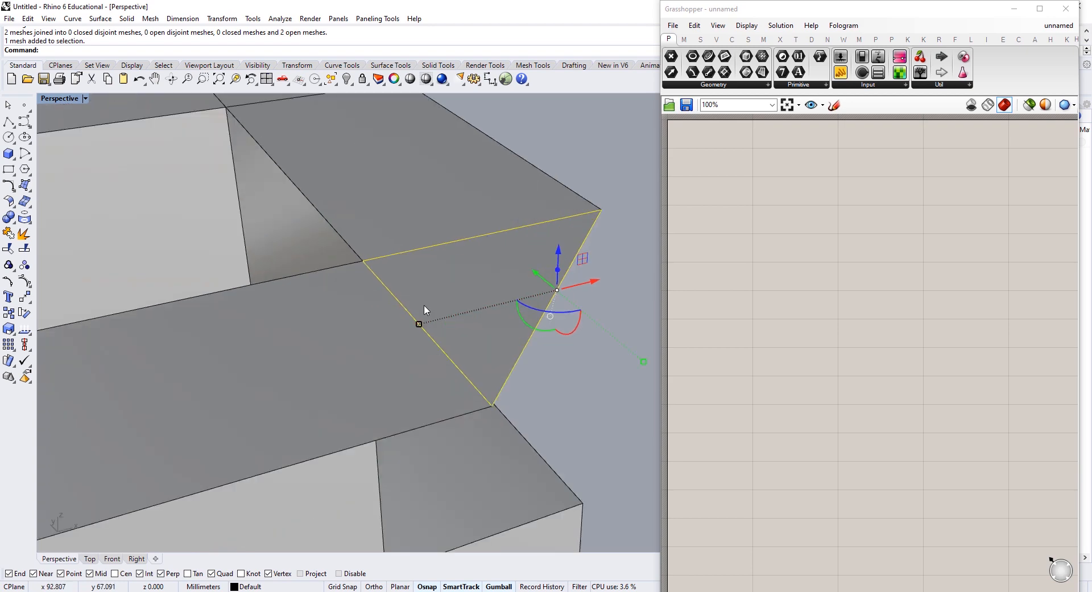
scroll(434, 313, down, 9)
click(296, 354)
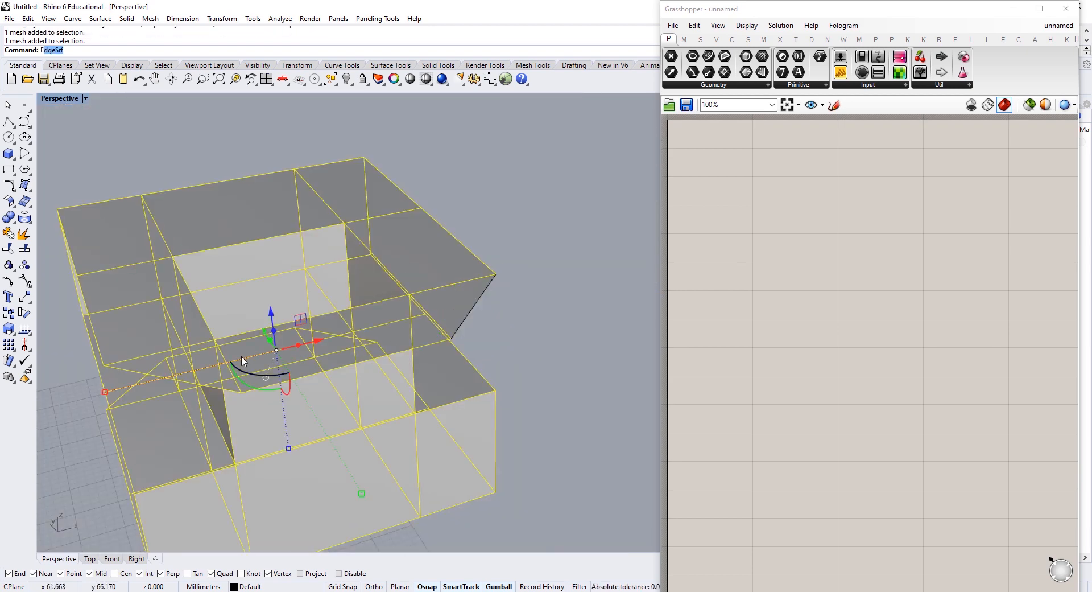
text(explode)
key(Return)
Step: Delete the stray corner triangle and start mirroring the left triangle
click(466, 308)
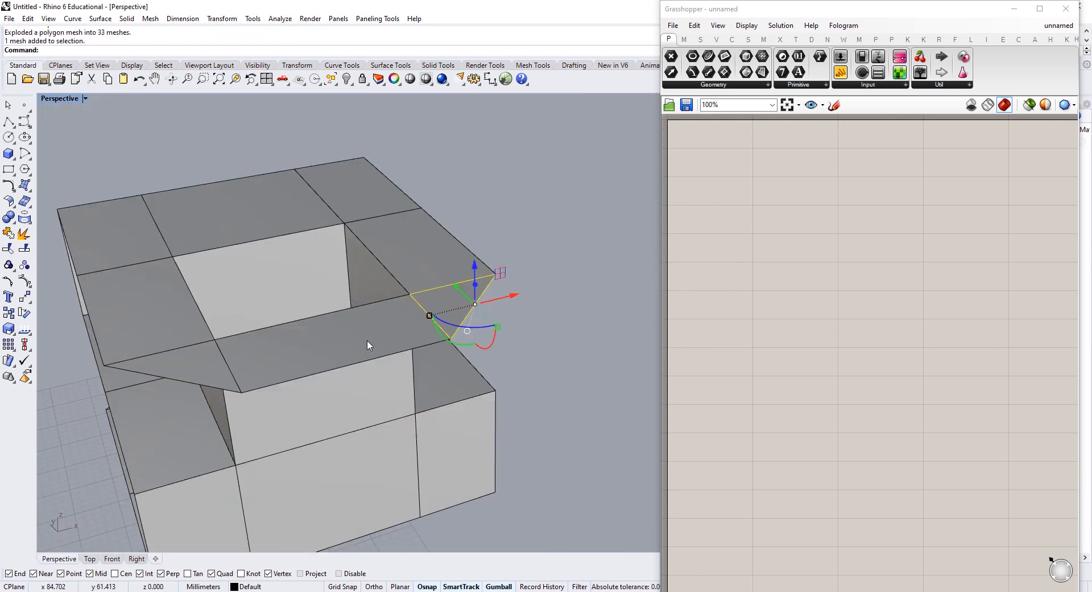
key(Delete)
click(189, 373)
text(Mir)
key(Return)
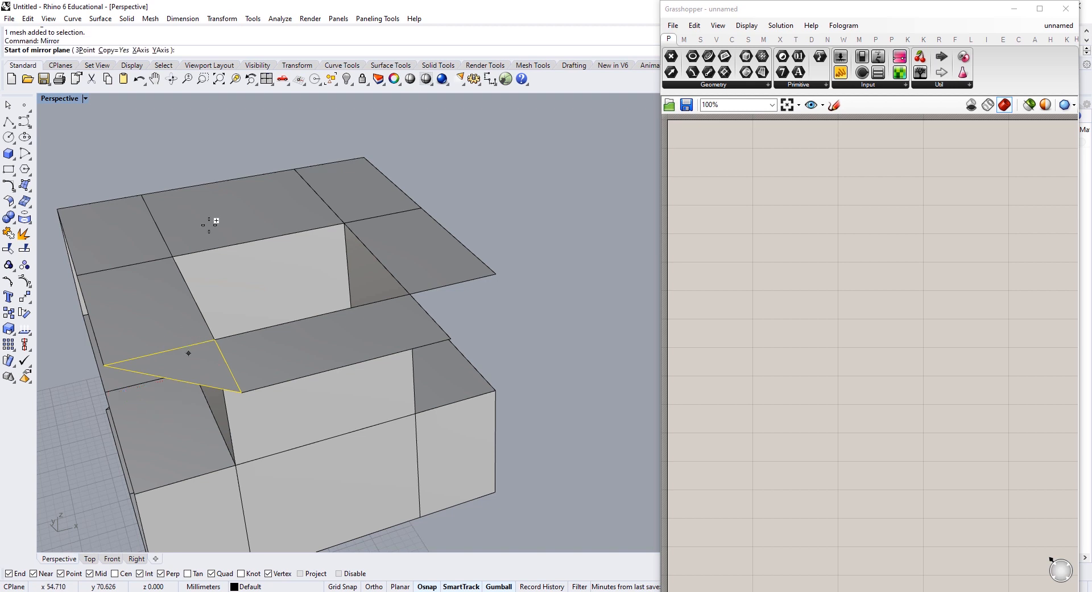
click(222, 175)
Step: Finish the mirror, move the triangle copy onto the box corner and join it to its neighbour
shift+click(177, 123)
scroll(185, 137, down, 5)
shift+right_drag(304, 239, 264, 258)
click(382, 244)
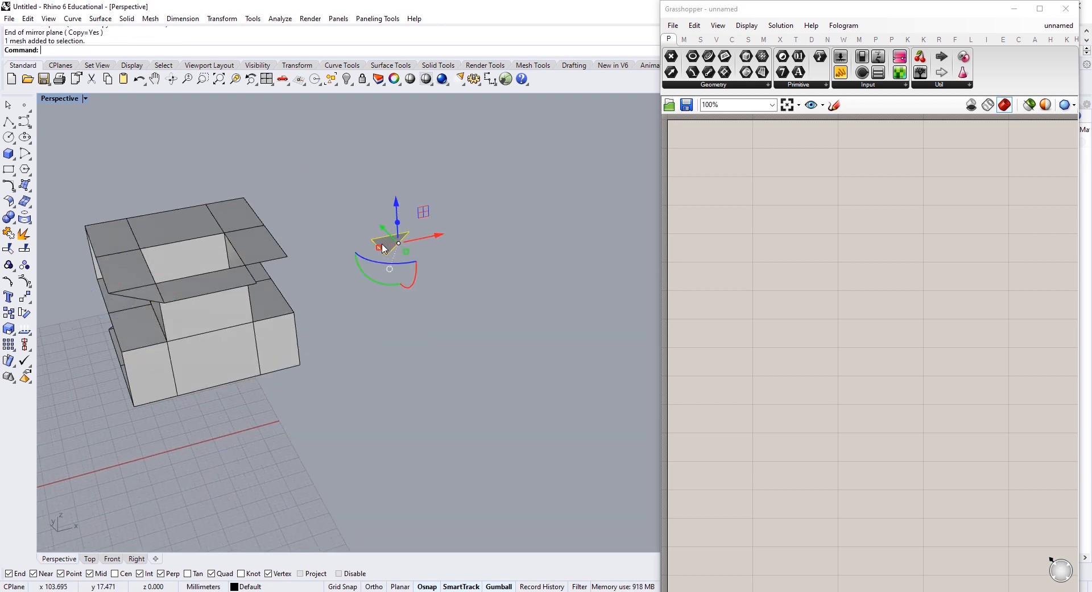
scroll(382, 244, up, 5)
drag(381, 248, 161, 294)
key(Return)
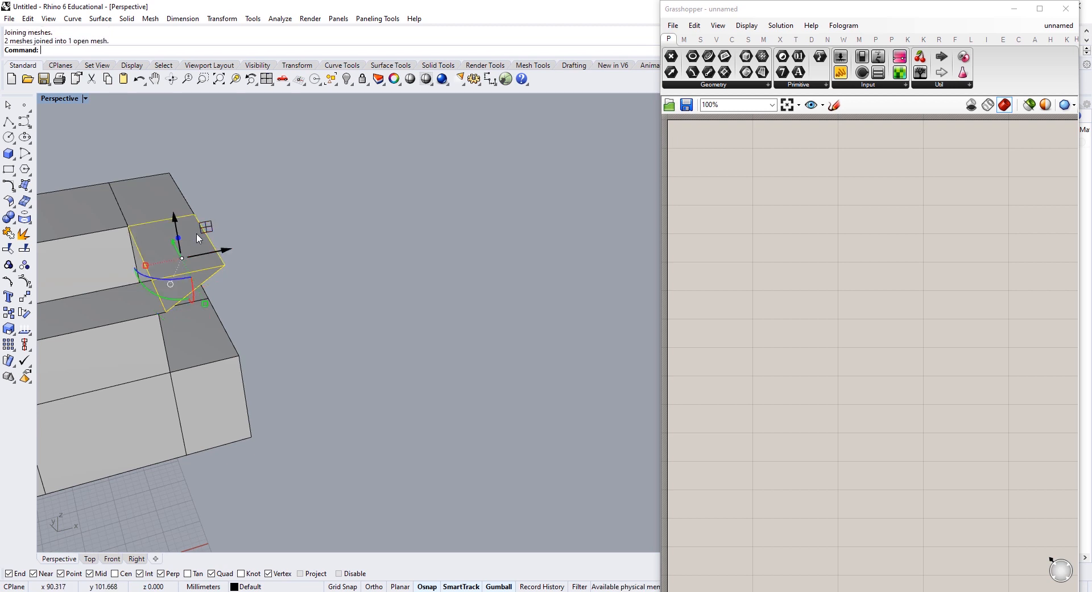
Step: Select all 33 pieces and join them into one open mesh
scroll(385, 288, down, 3)
right_drag(385, 288, 427, 252)
key(ctrl+a)
key(Return)
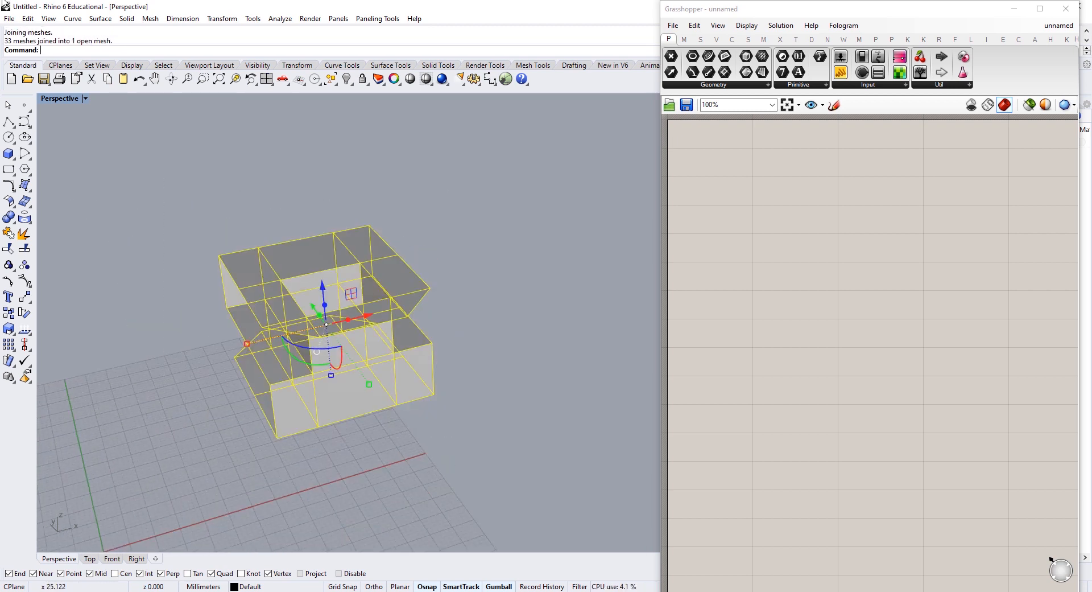
click(473, 301)
click(417, 351)
right_drag(262, 316, 312, 295)
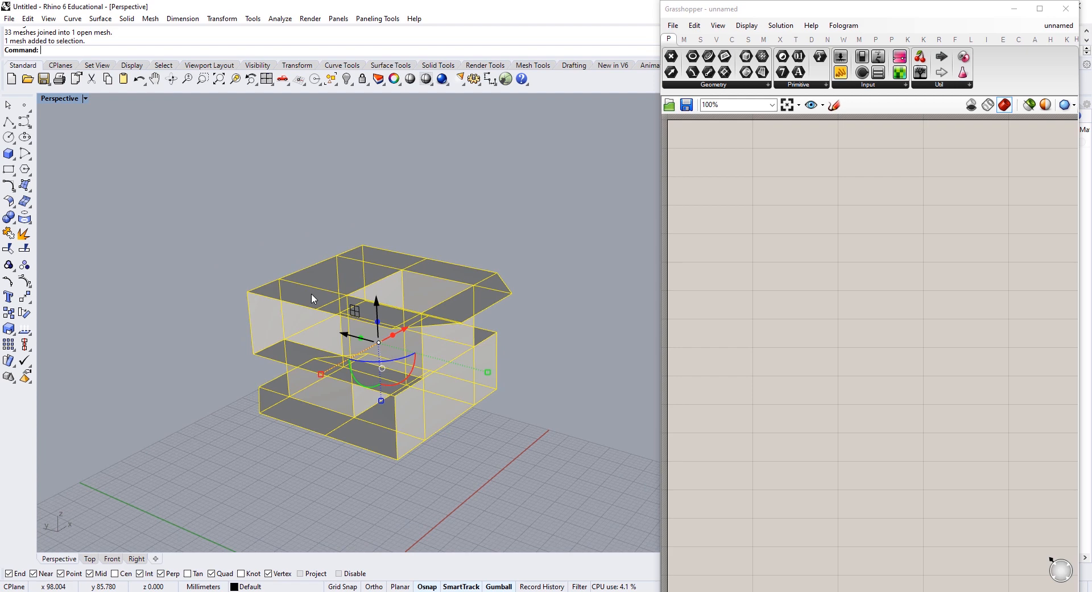
click(579, 323)
right_drag(577, 323, 555, 280)
scroll(437, 307, up, 5)
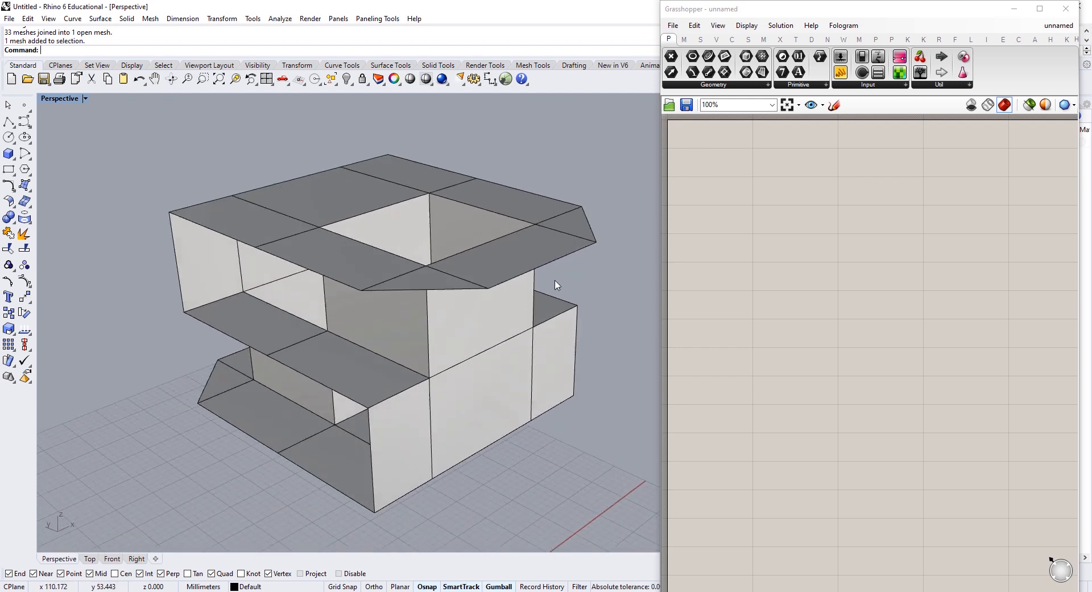
Step: Add a Mesh parameter to the Grasshopper canvas and shift it left
double_click(856, 294)
text(mesh)
key(Return)
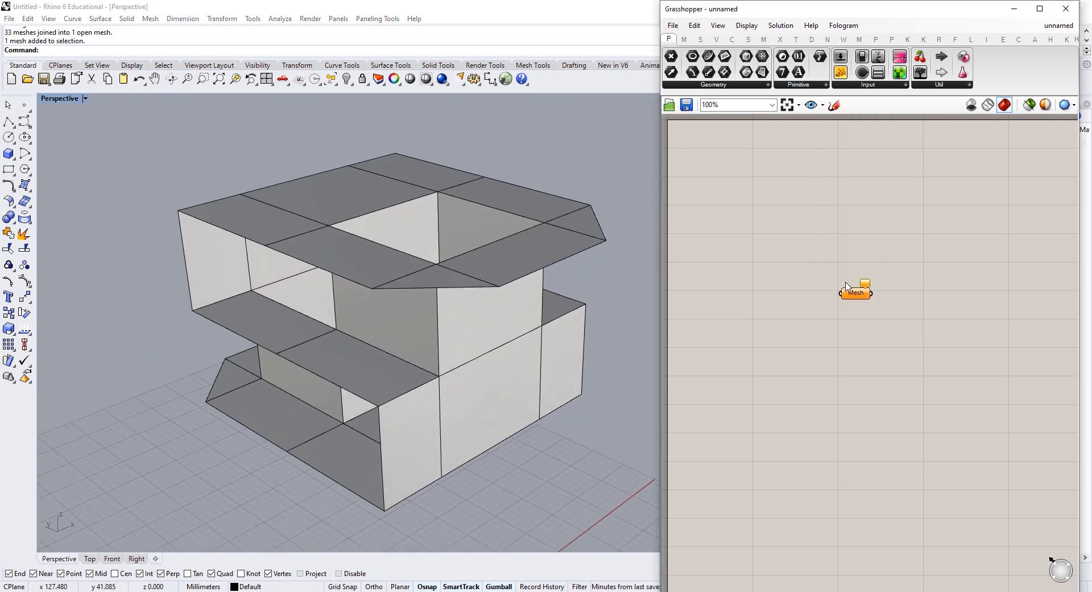
drag(844, 291, 802, 273)
Step: Reference the Rhino box mesh into the Mesh parameter with Set one Mesh
right_click(818, 278)
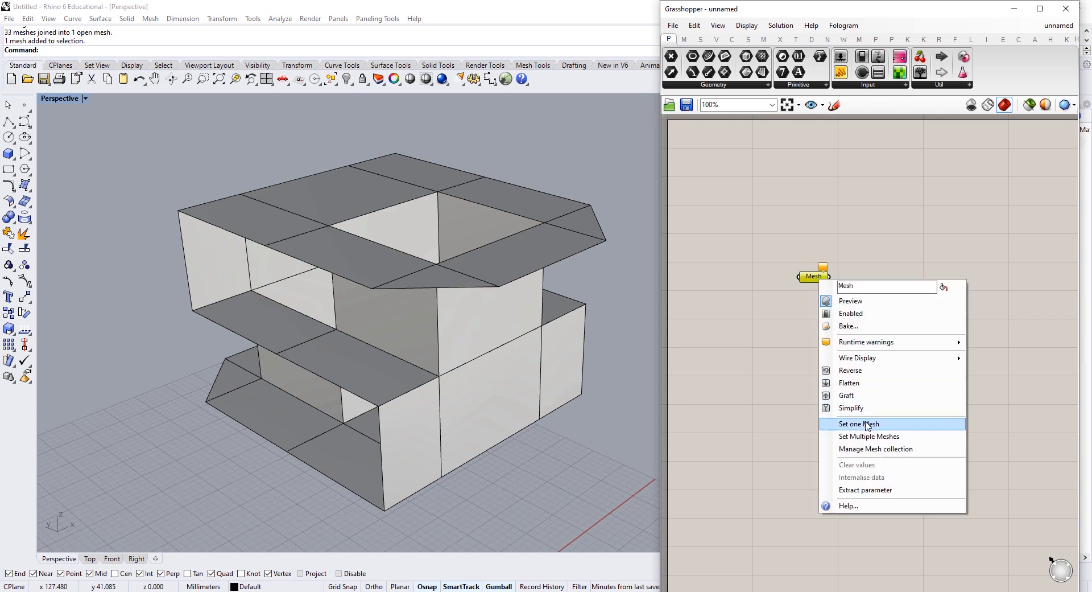
click(848, 422)
click(503, 318)
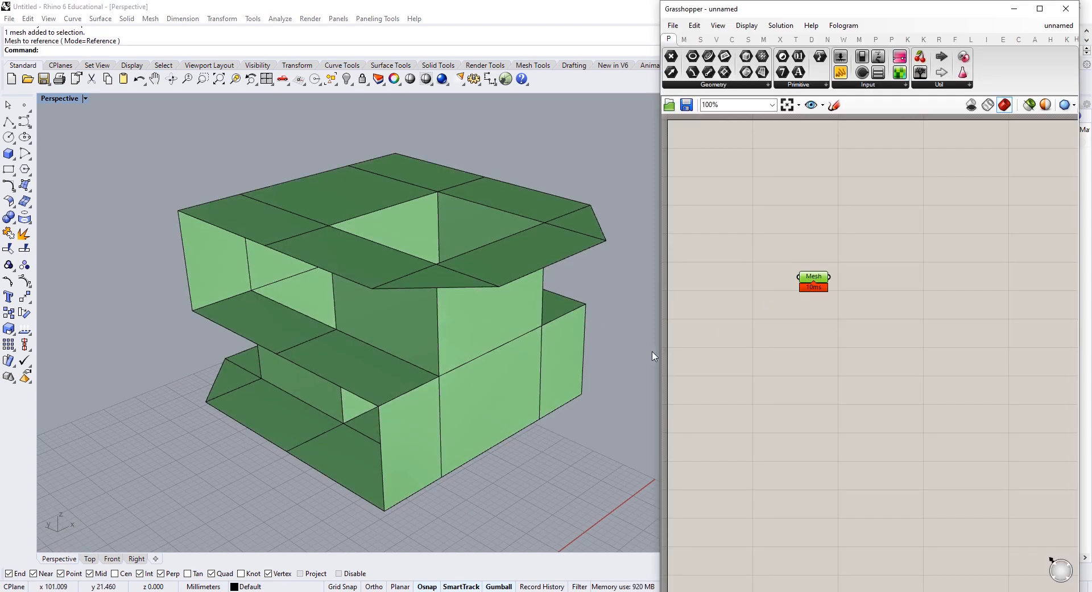
drag(605, 354, 513, 355)
Step: Add a Mesh Join component fed by the Mesh parameter
double_click(705, 300)
text(me)
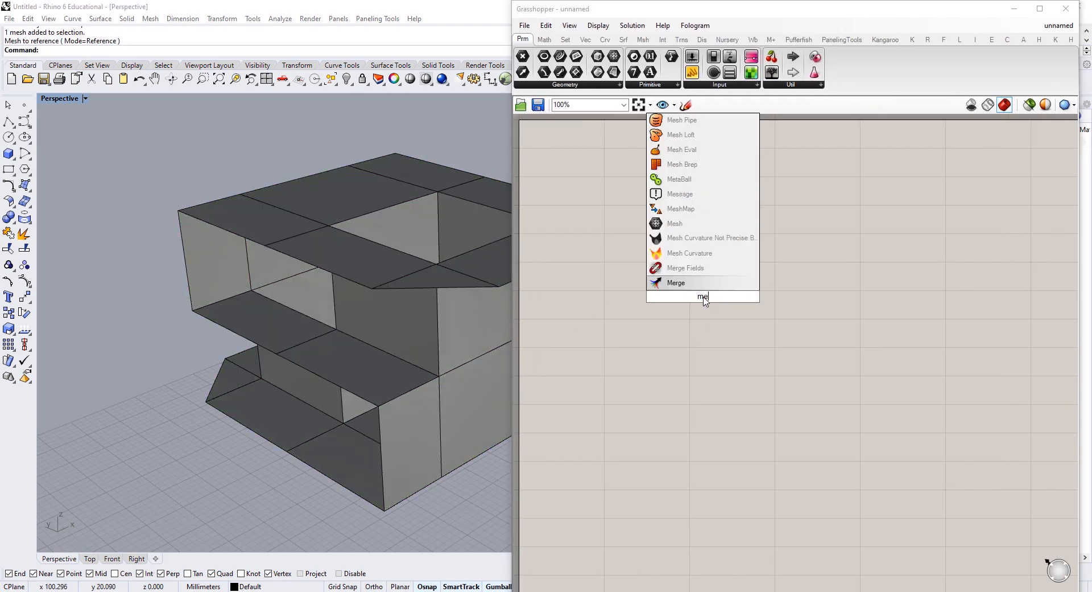
text(shjoin)
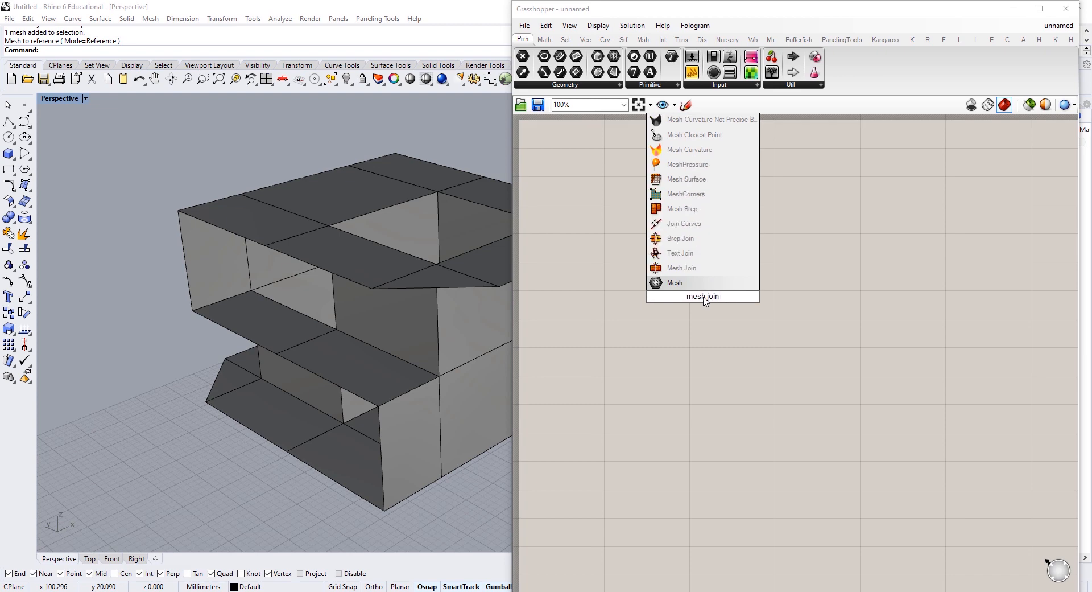
key(Return)
drag(761, 274, 771, 268)
drag(681, 276, 733, 287)
Step: Explode the Rhino box mesh and re-reference its 34 faces with Set Multiple Meshes
scroll(439, 236, down, 6)
right_drag(433, 213, 455, 207)
drag(455, 202, 104, 431)
key(Return)
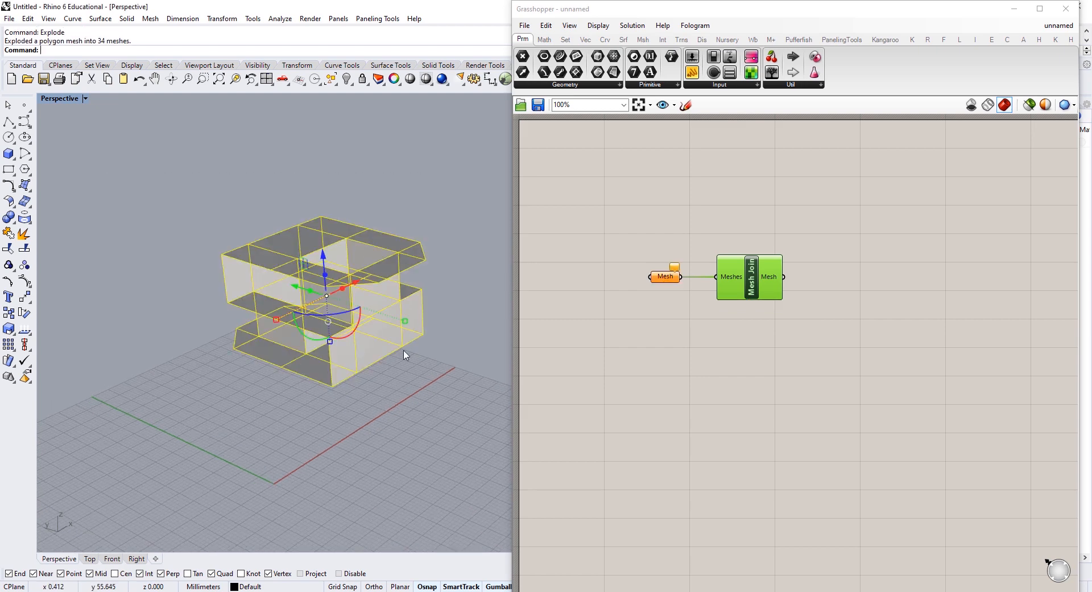
click(663, 285)
right_click(662, 279)
click(722, 454)
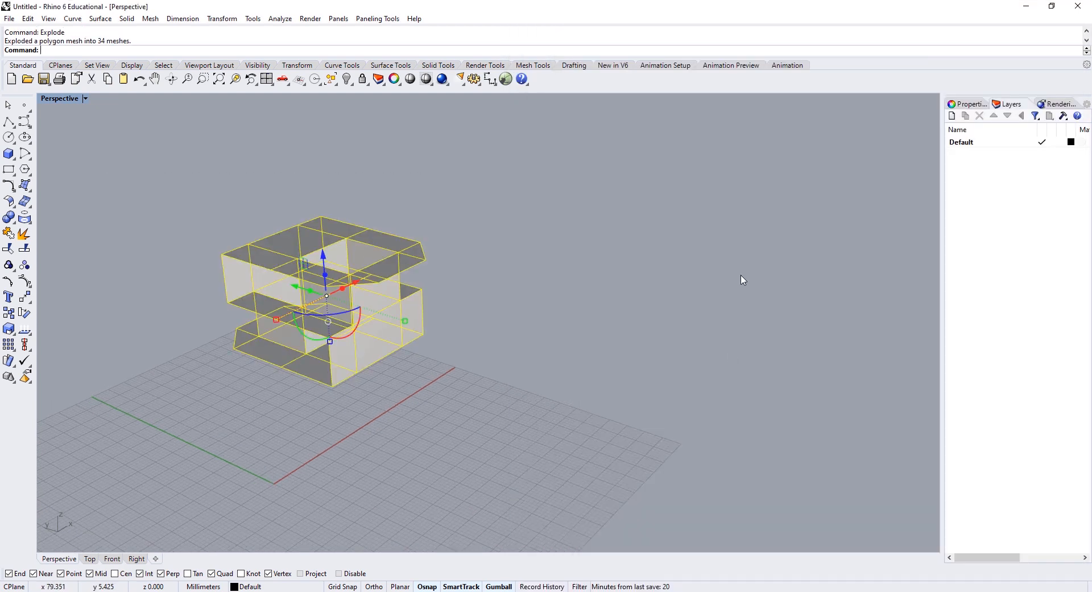
drag(783, 181, 614, 327)
drag(721, 297, 674, 308)
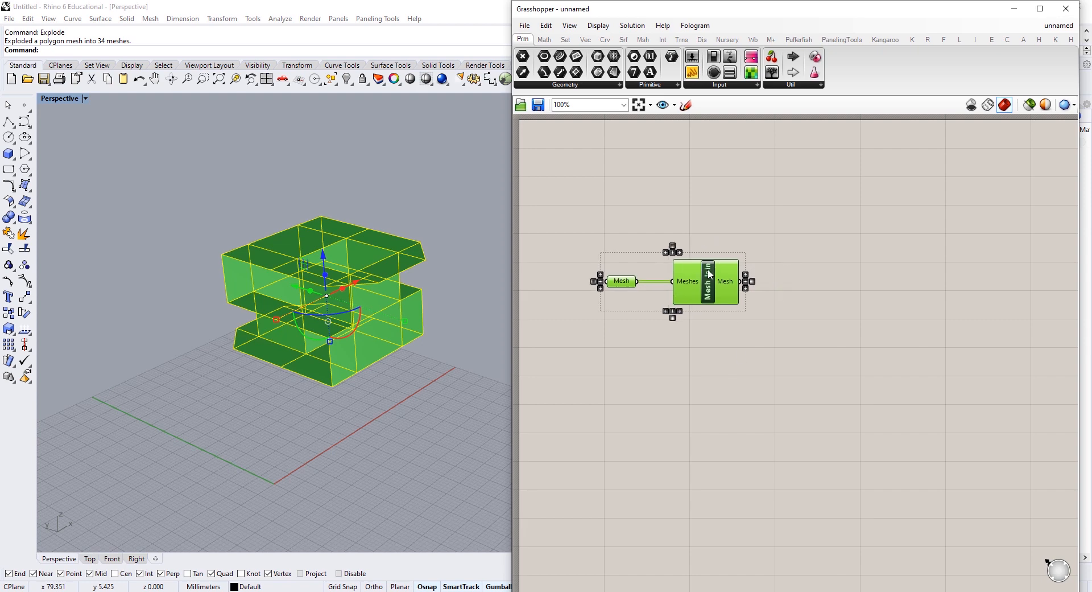
Step: Add Weld Mesh after Mesh Join, cutting the mesh from 132 to 45 vertices over 34 faces
click(831, 339)
double_click(832, 338)
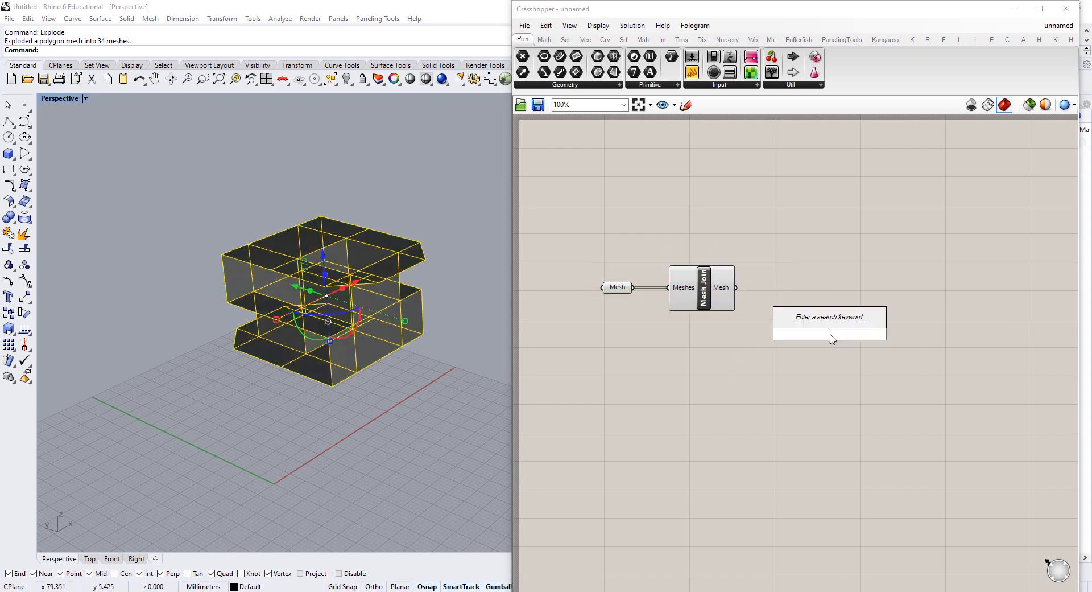
text(mesh we)
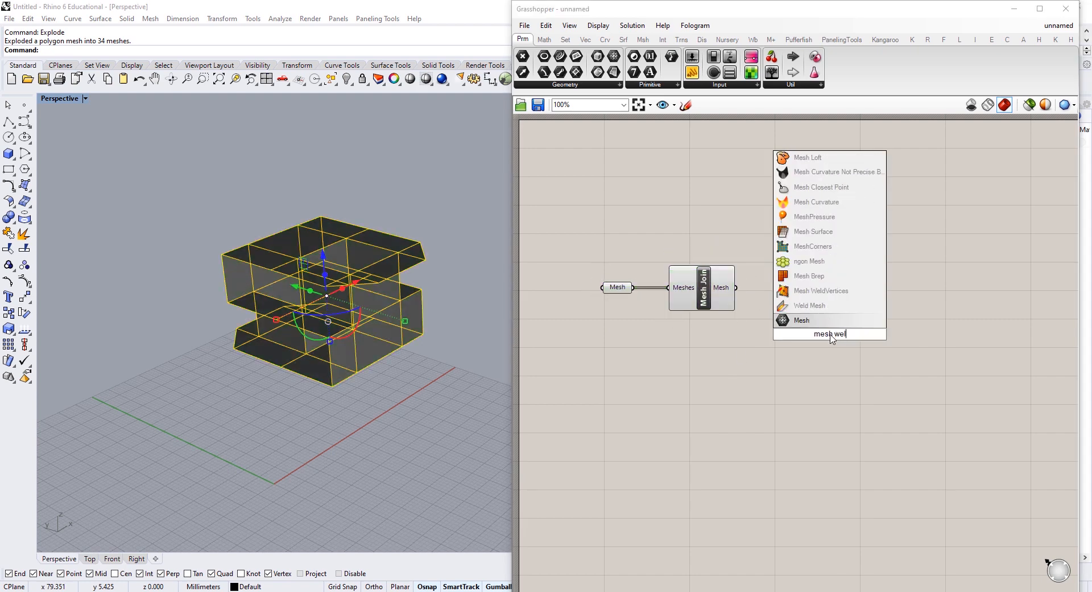
click(809, 306)
drag(749, 296, 800, 298)
mouse_move(723, 292)
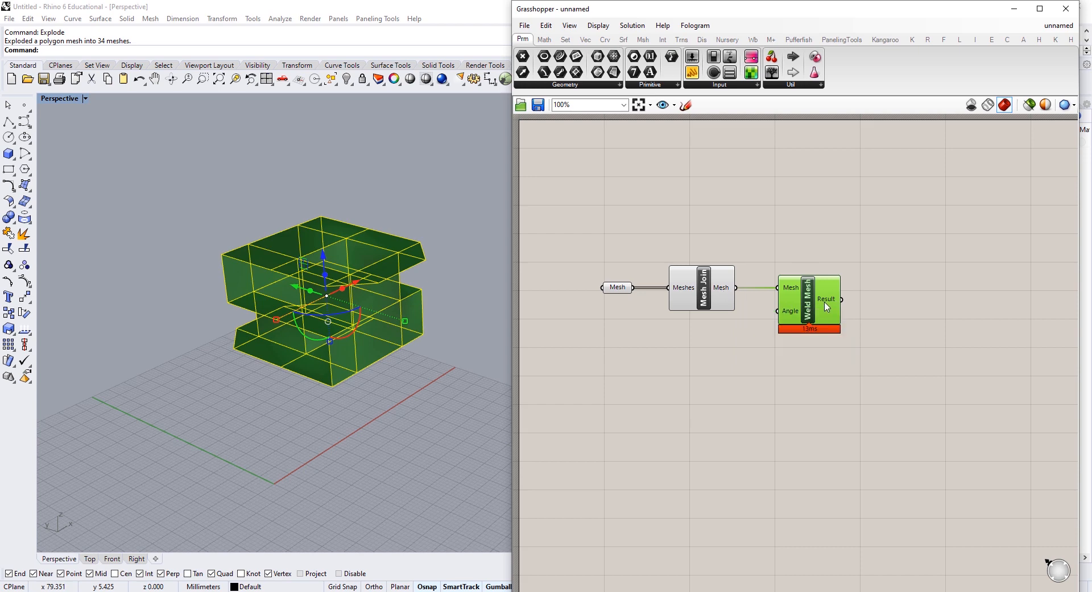
mouse_move(827, 307)
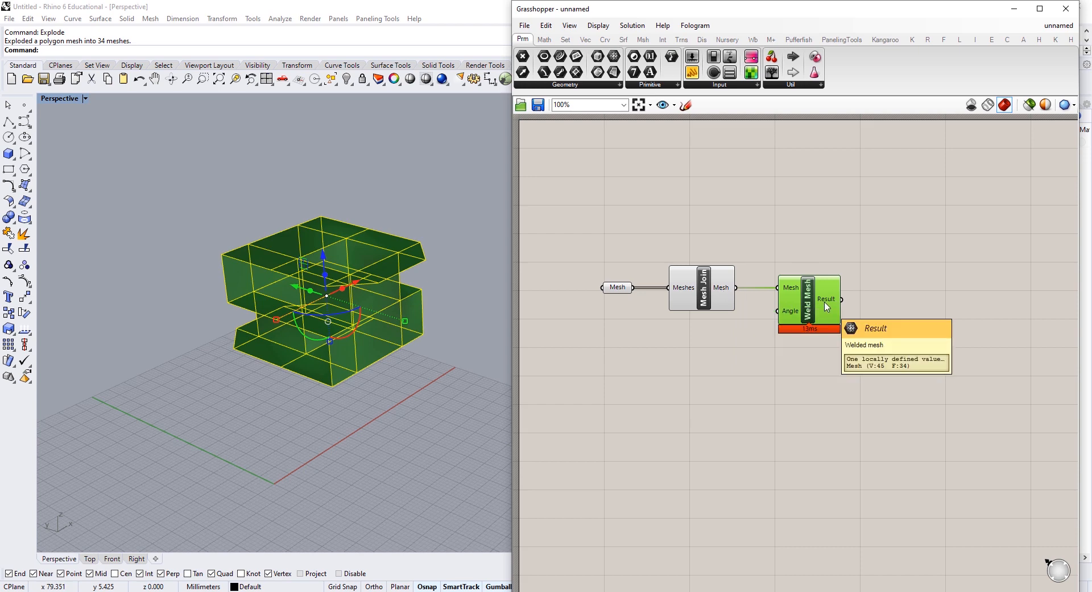
right_drag(842, 302, 740, 300)
double_click(756, 319)
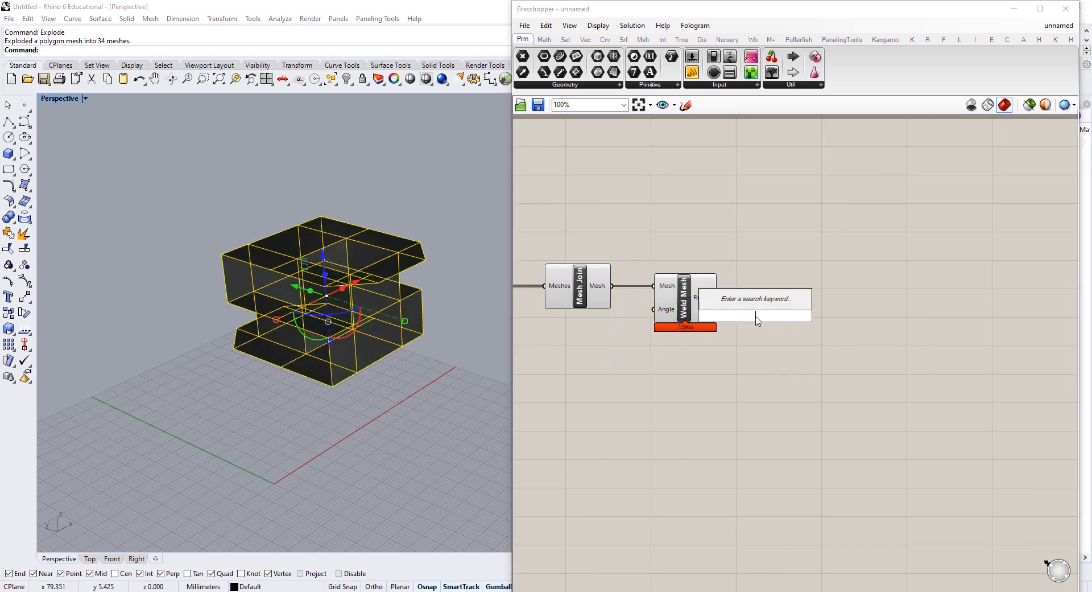
Step: Add a Unify Mesh component fed by the Weld Mesh result
text(unif)
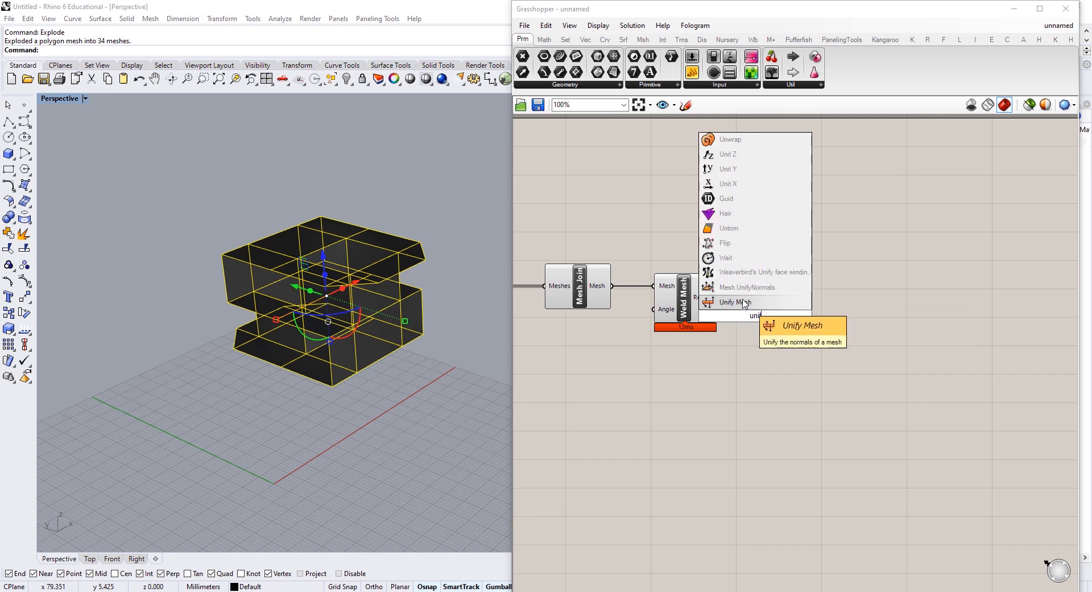
click(744, 302)
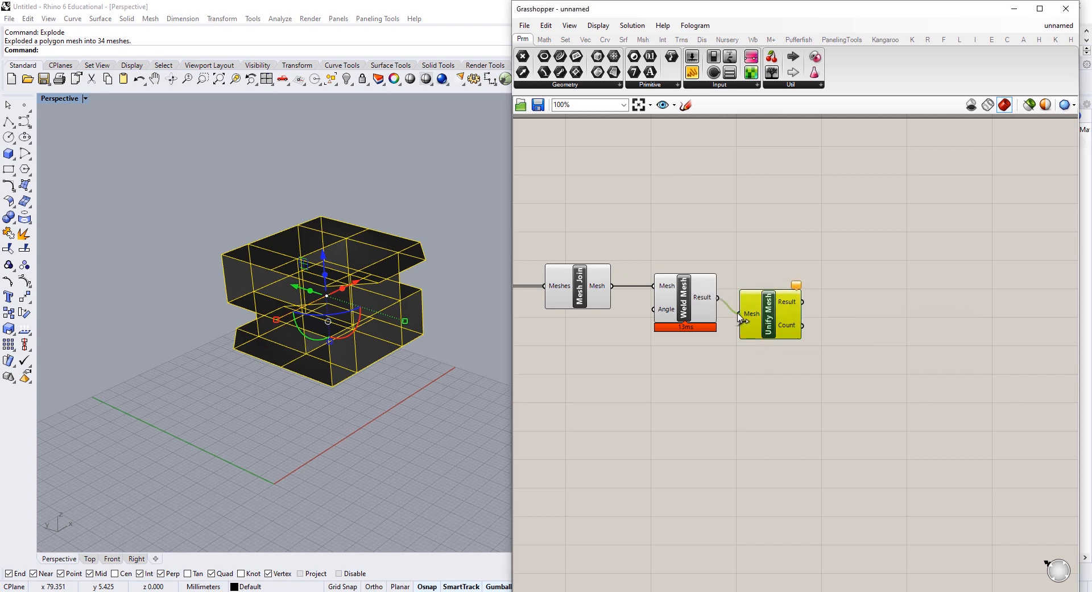
drag(740, 317, 740, 314)
Step: Deselect the mesh in Rhino and bring up the Weaverbird (Wb) component tab
scroll(252, 244, up, 3)
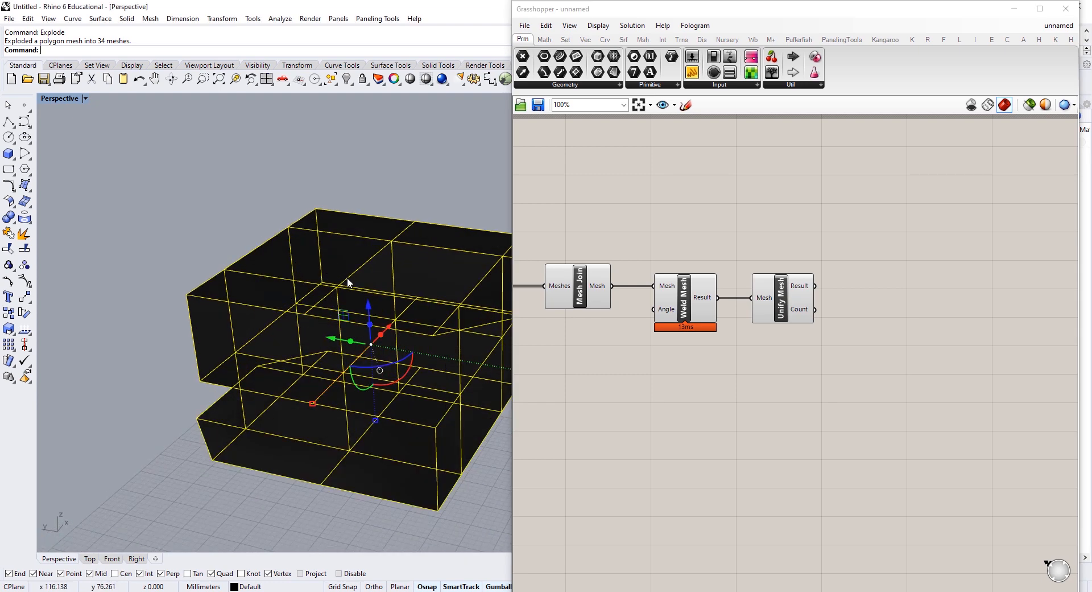
right_drag(347, 277, 209, 329)
click(348, 122)
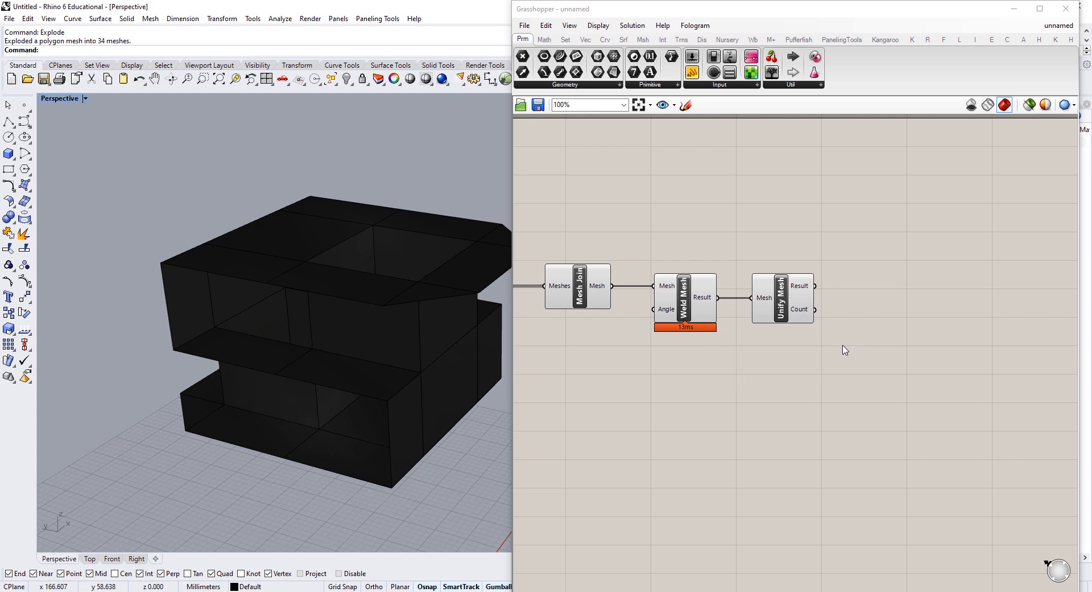
right_drag(846, 359, 763, 356)
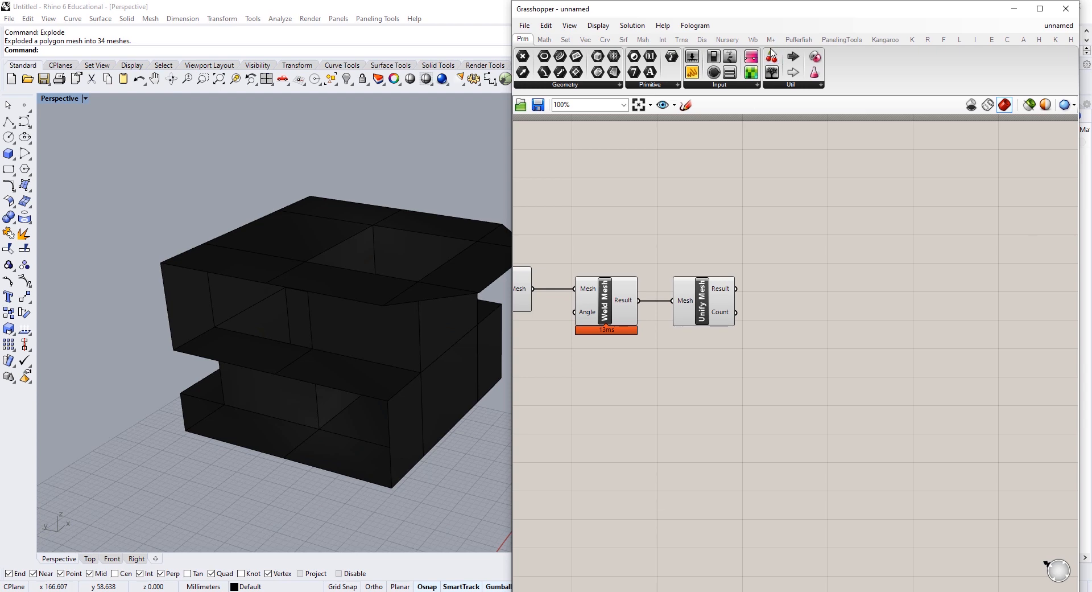
click(753, 41)
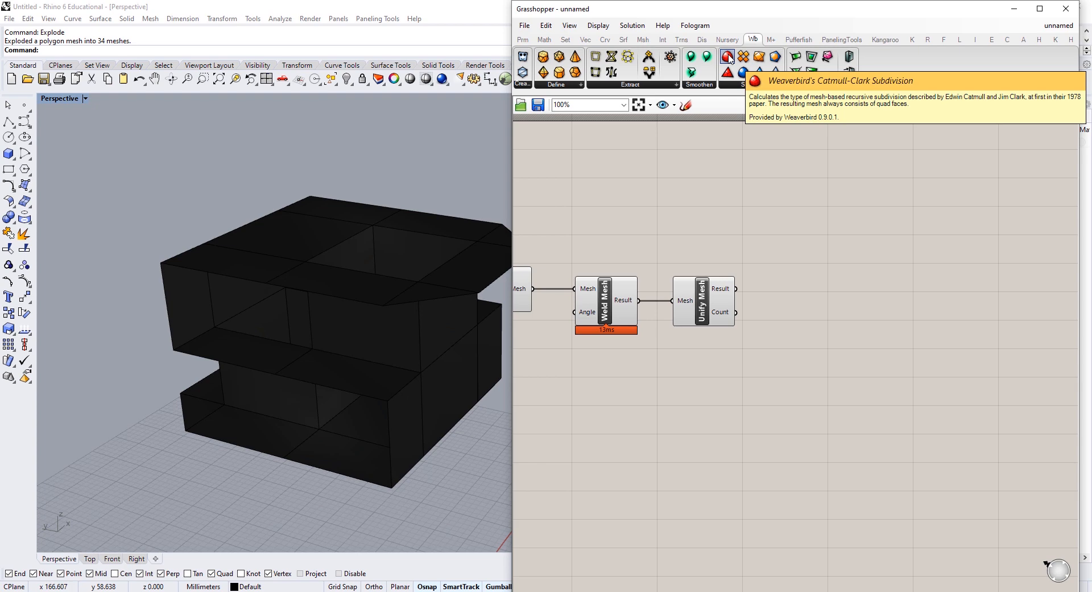
Step: Add Weaverbird's Catmull-Clark Subdivision and feed it the Unify Mesh result
drag(728, 57, 844, 289)
right_drag(430, 293, 397, 327)
click(398, 327)
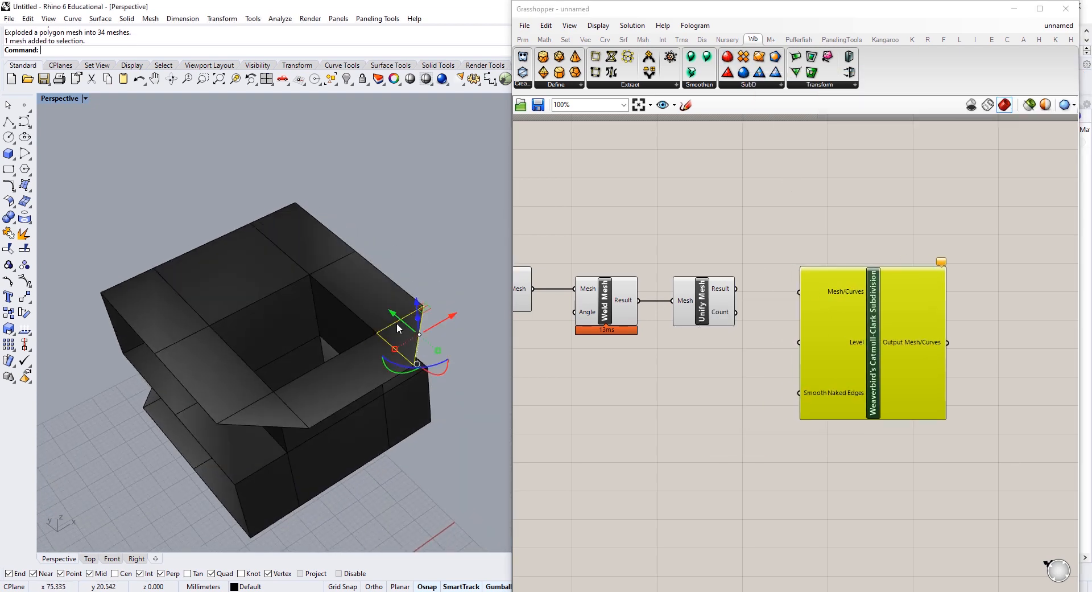
drag(416, 194, 88, 498)
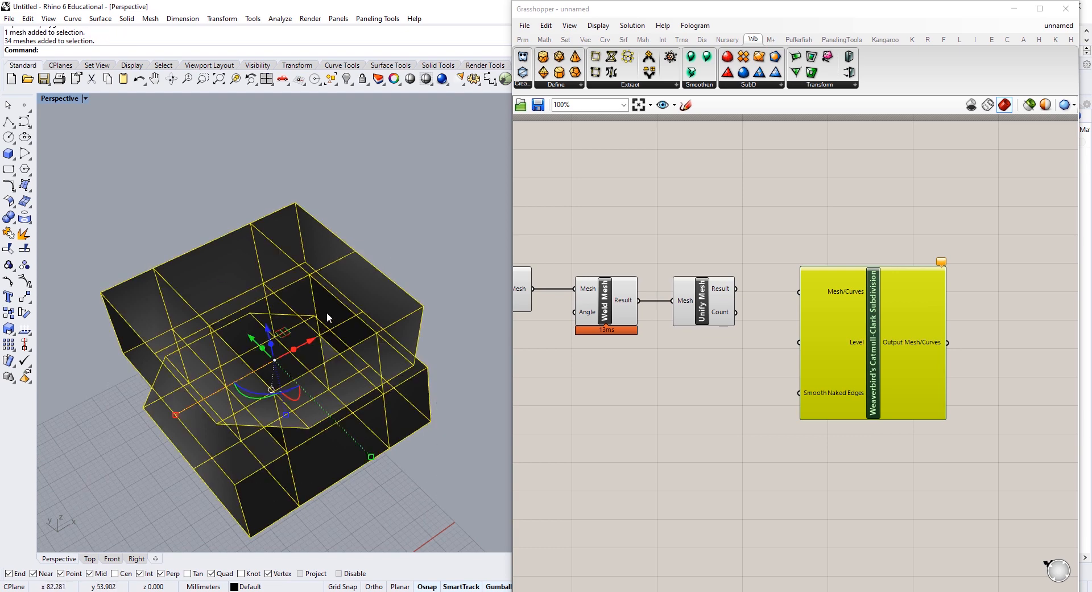
mouse_move(327, 311)
right_down()
mouse_move(302, 326)
mouse_move(337, 285)
mouse_move(328, 304)
right_up()
scroll(310, 228, up, 5)
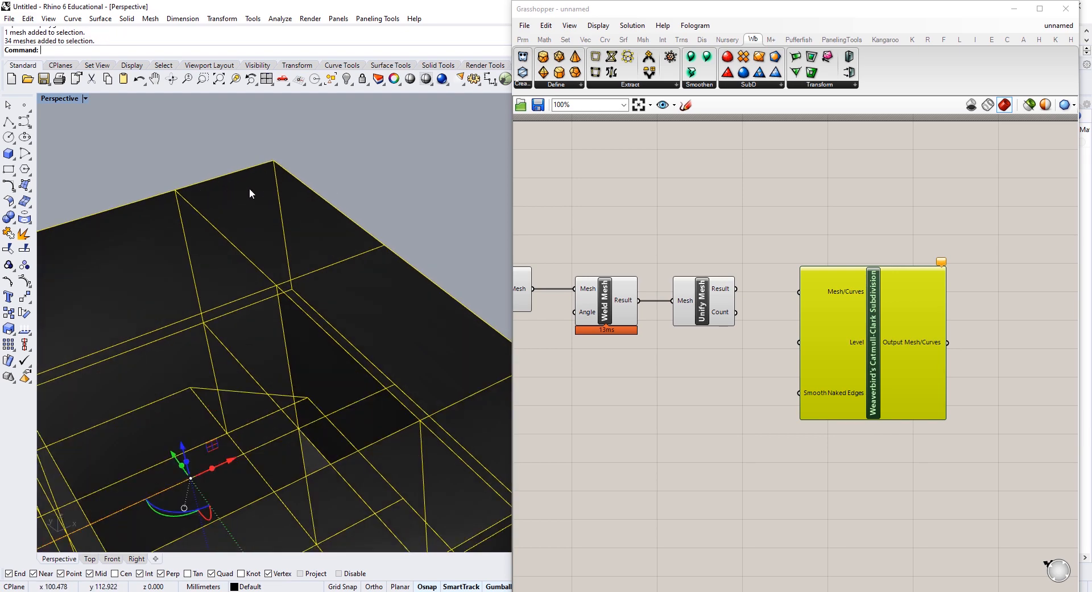
right_drag(249, 194, 430, 287)
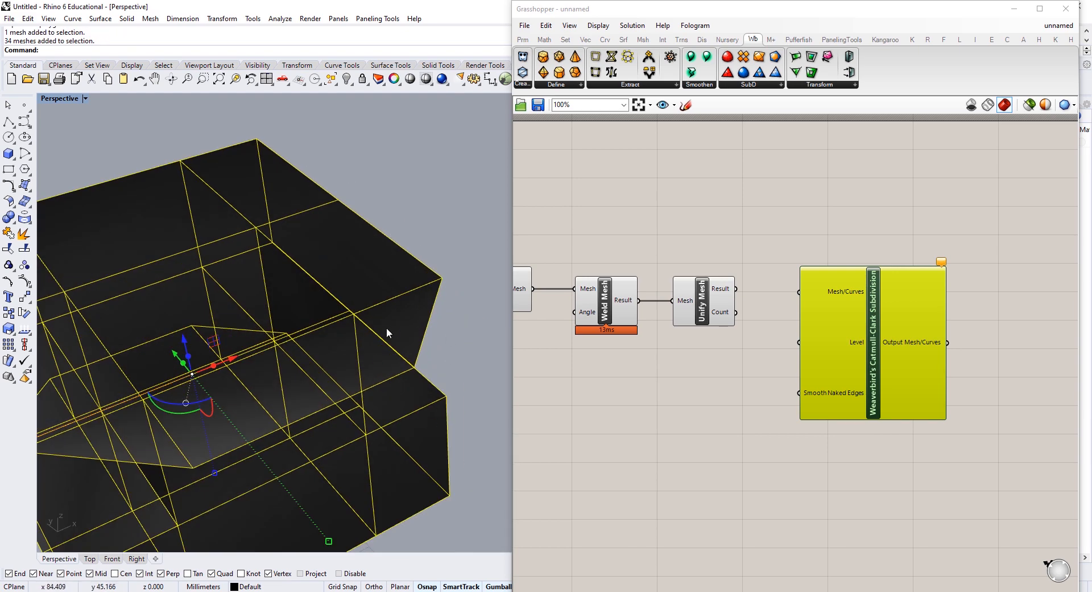
click(416, 204)
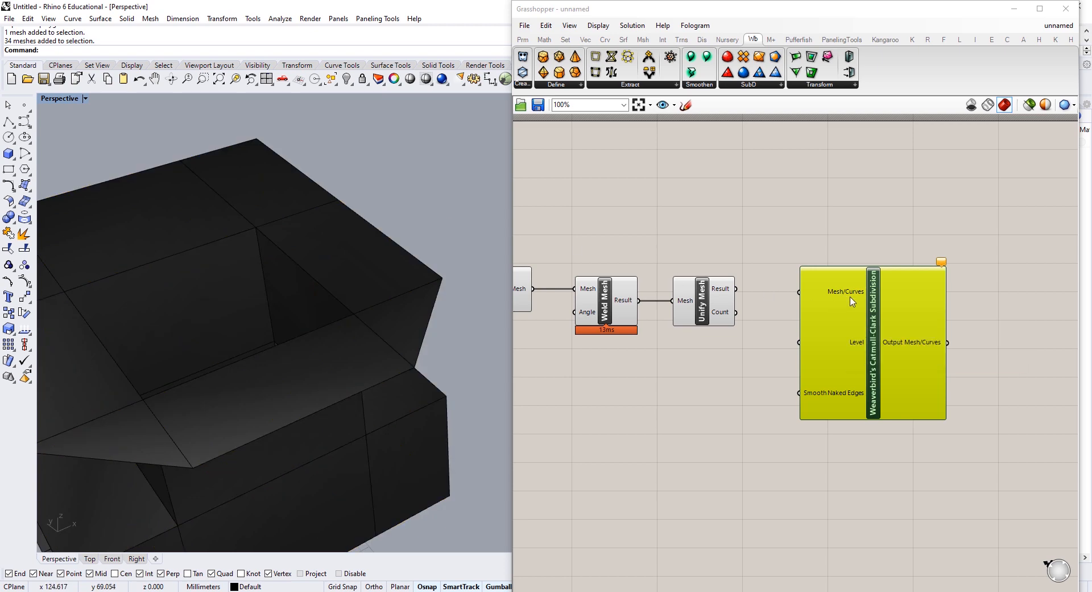
drag(865, 304, 868, 326)
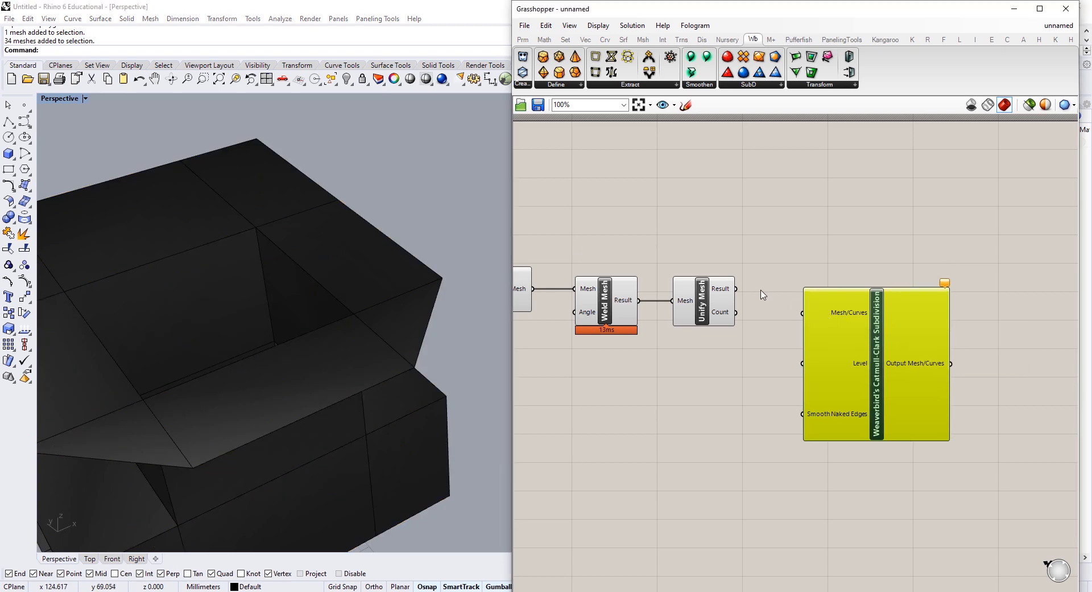
drag(736, 289, 849, 304)
Step: Turn off the previews of the four mesh-preparation components
scroll(819, 282, down, 3)
drag(785, 228, 546, 344)
middle_click(681, 178)
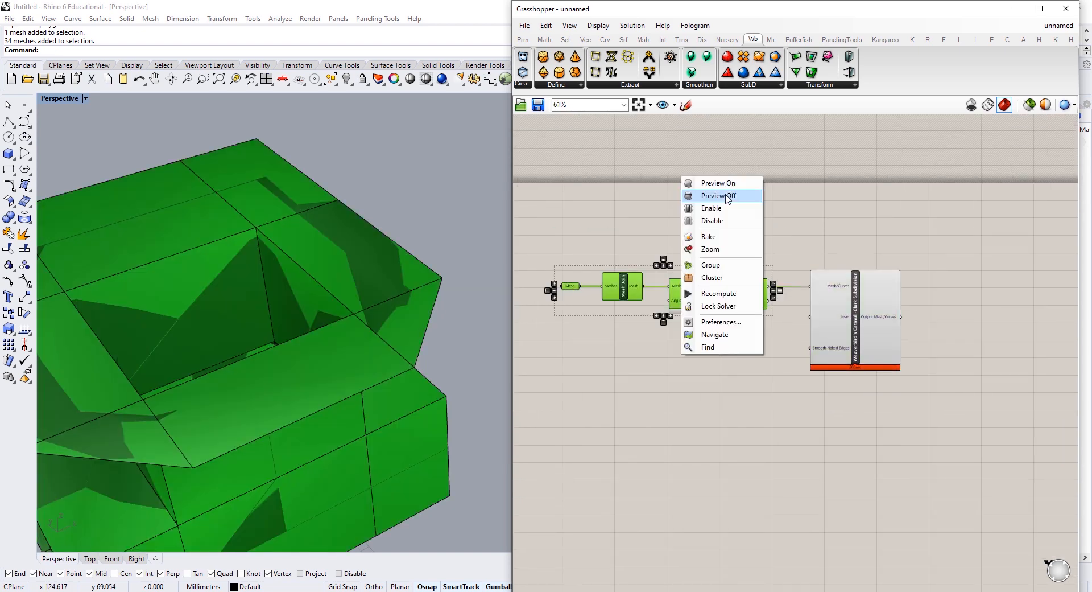
click(725, 196)
Step: Select the original 34 box meshes in Rhino and hide them
scroll(290, 215, down, 5)
shift+right_drag(290, 215, 398, 186)
click(392, 364)
shift+right_drag(394, 365, 442, 289)
text(Hide)
key(Return)
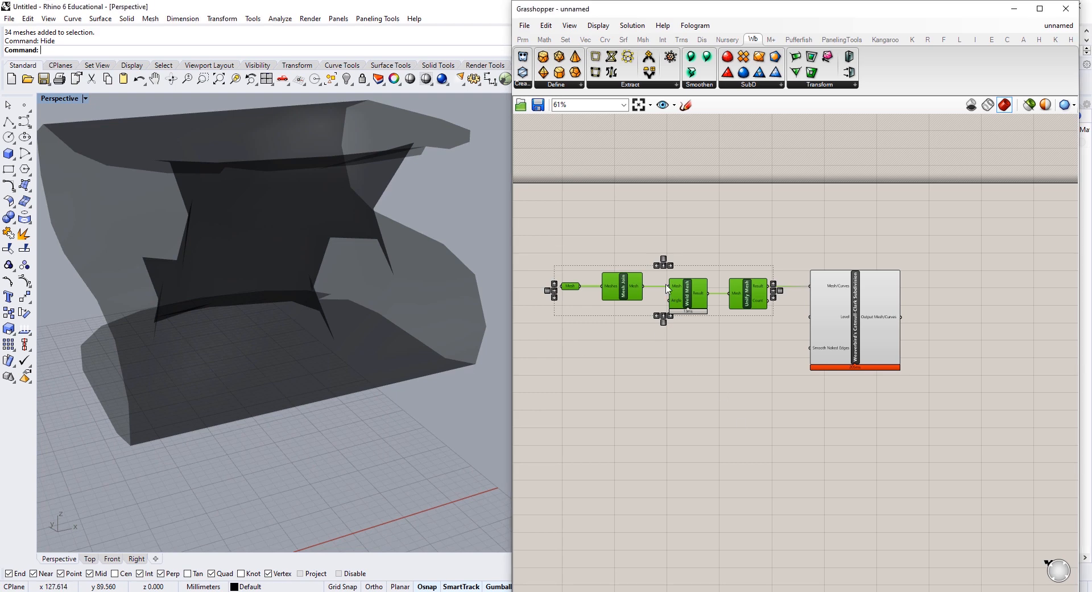
Step: Add a Mesh WeldVertices component wired between Mesh Join and Unify Mesh
scroll(674, 291, up, 3)
click(687, 296)
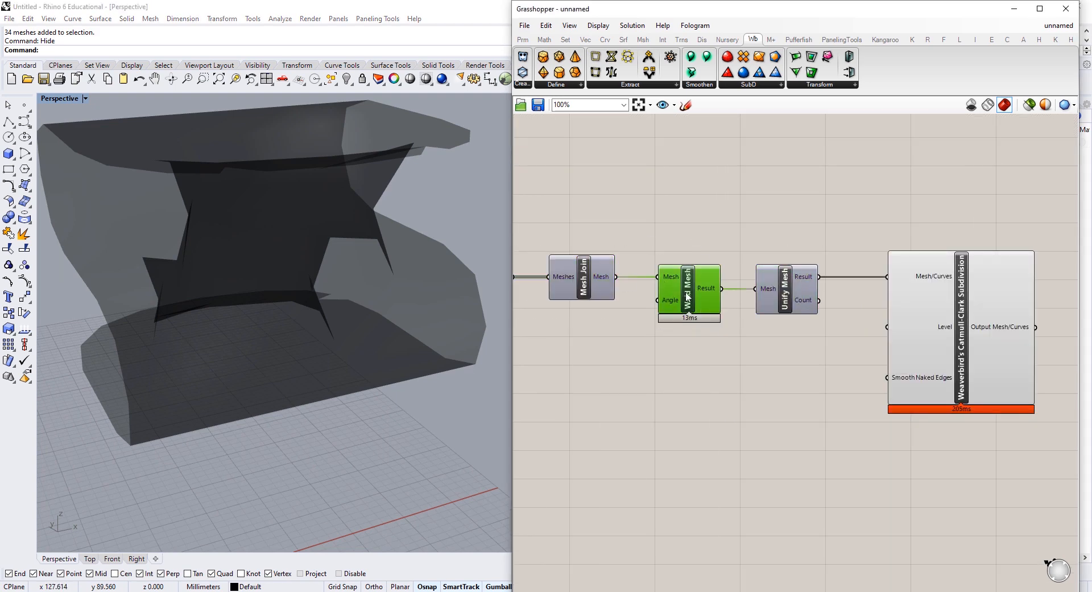
double_click(691, 379)
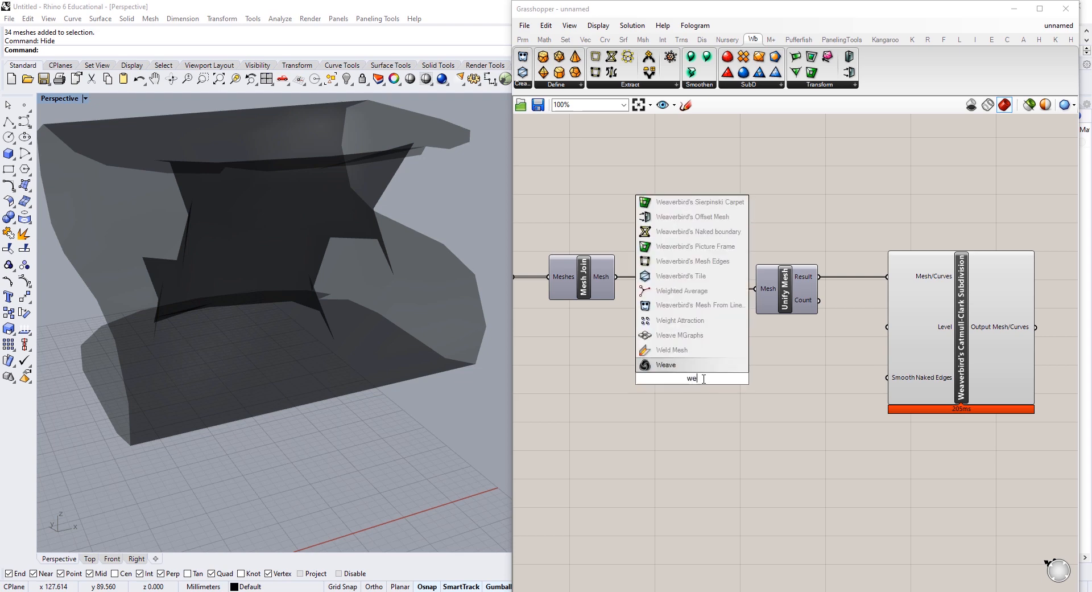
text(weld)
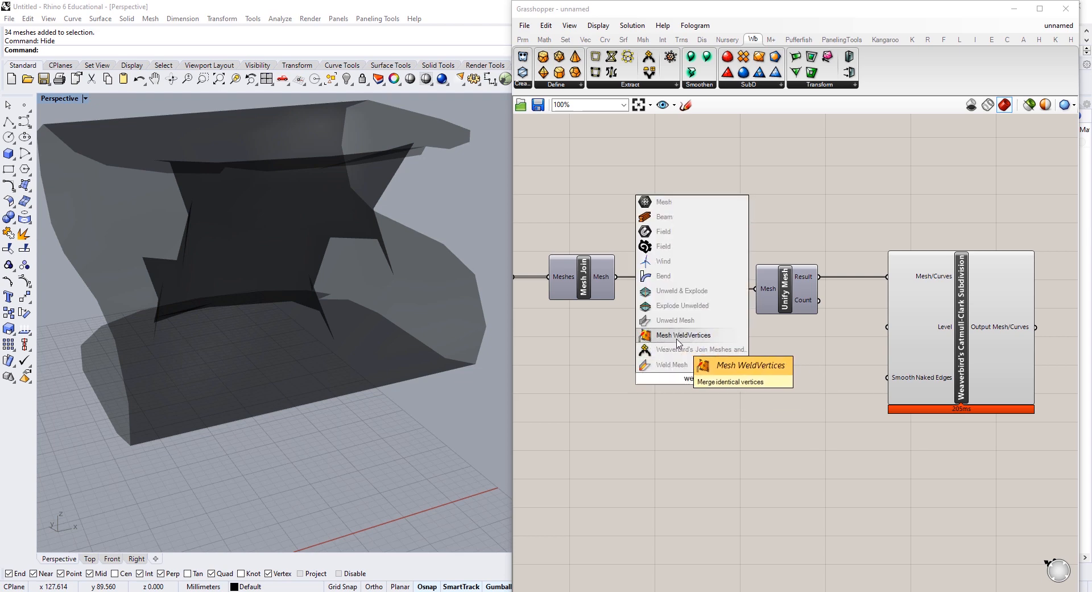
click(677, 340)
drag(651, 360, 649, 359)
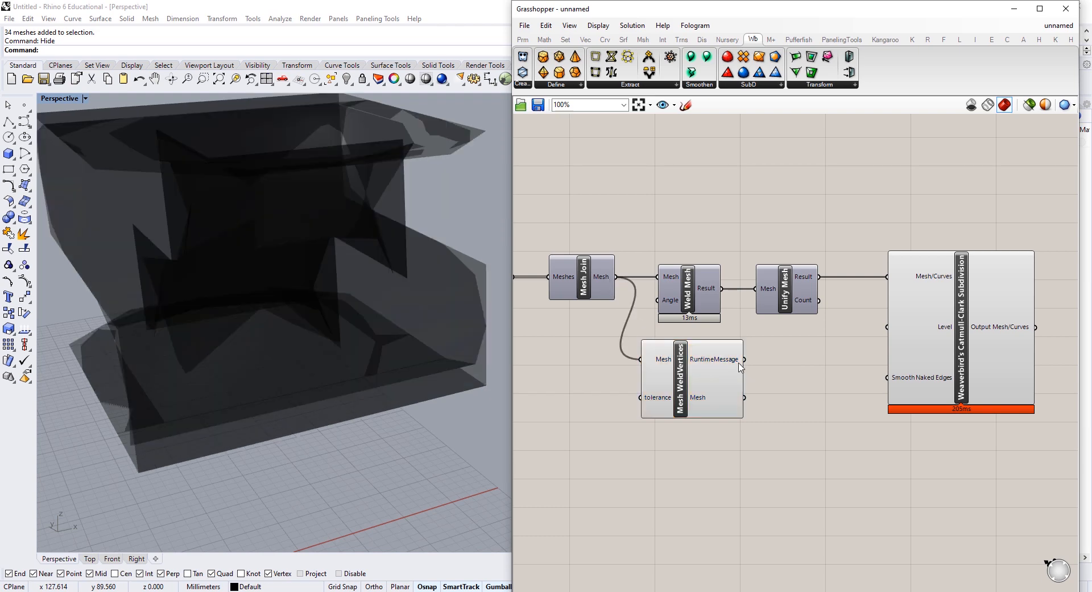
drag(744, 397, 756, 289)
Step: Delete the old Weld Mesh and move WeldVertices into its place
click(679, 293)
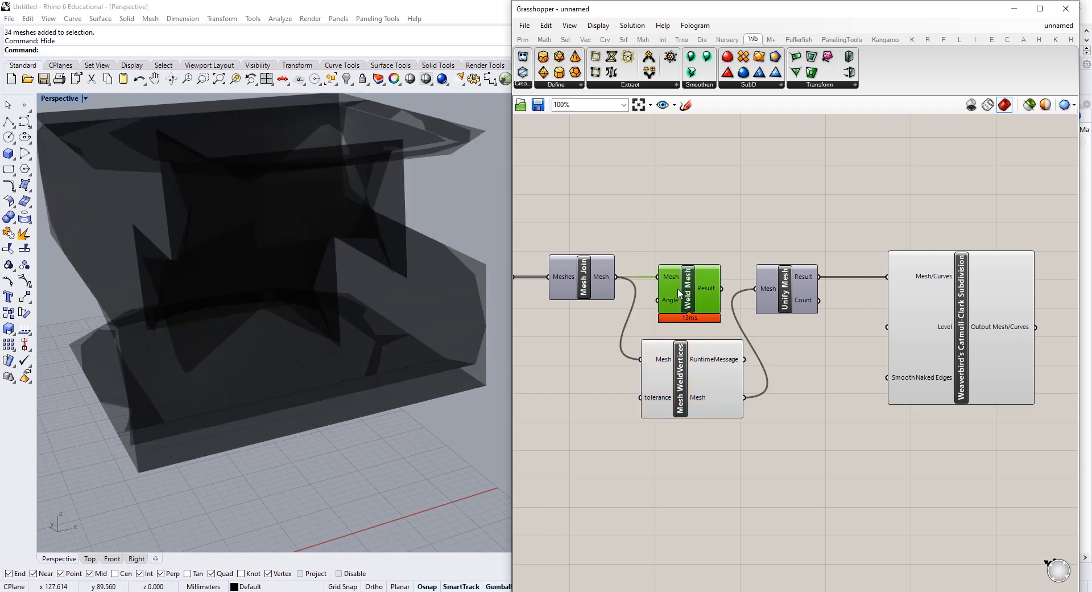
key(Delete)
drag(692, 377, 687, 291)
drag(790, 285, 820, 288)
Step: Turn off the Mesh WeldVertices preview and nudge the Catmull-Clark component down
click(706, 300)
right_click(715, 203)
click(745, 222)
right_drag(478, 227, 449, 256)
right_drag(320, 374, 337, 320)
right_drag(948, 310, 796, 317)
drag(797, 320, 801, 327)
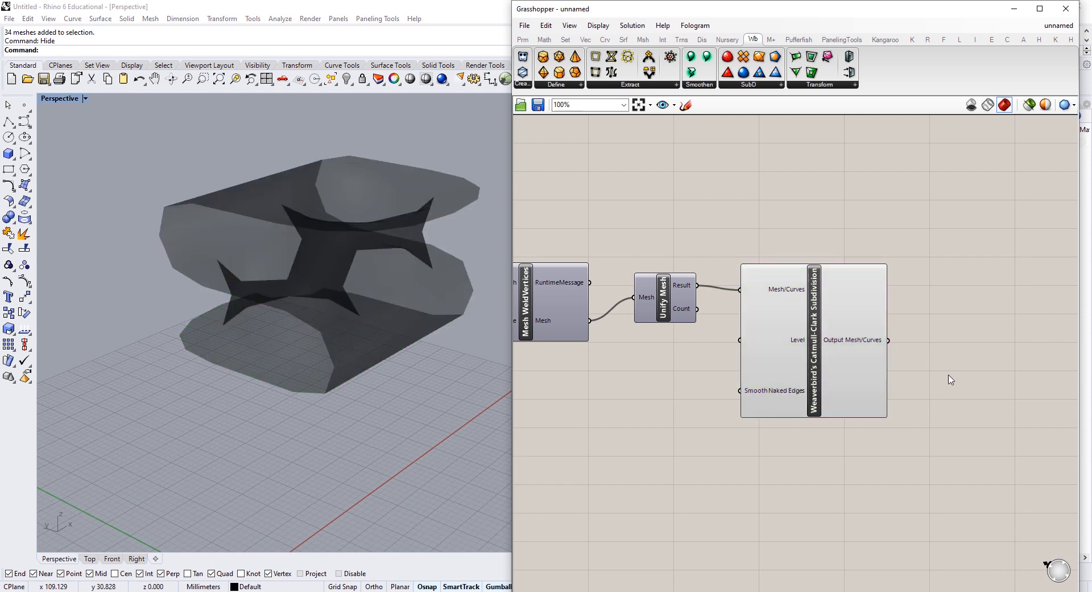
Step: Place a Face Boundaries component and wire the Catmull-Clark subdivided mesh into its Mesh input
double_click(948, 378)
text(face)
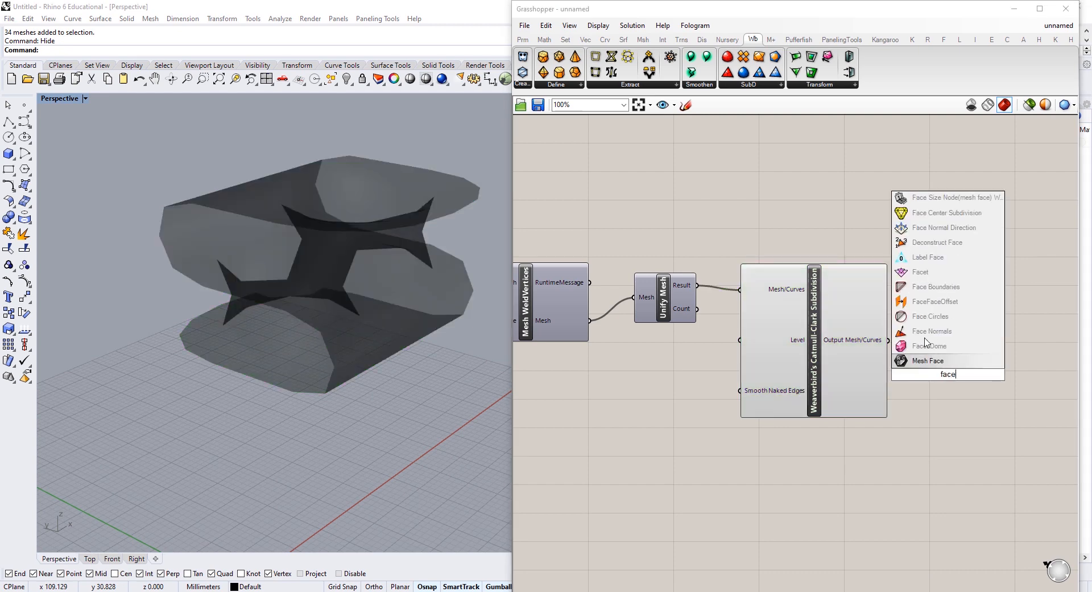
click(924, 296)
drag(912, 370, 858, 337)
drag(869, 344, 937, 368)
right_drag(343, 264, 356, 235)
Step: Rewire the welded mesh into Face Boundaries and orbit the Rhino view to check the face outlines
right_drag(661, 285, 704, 259)
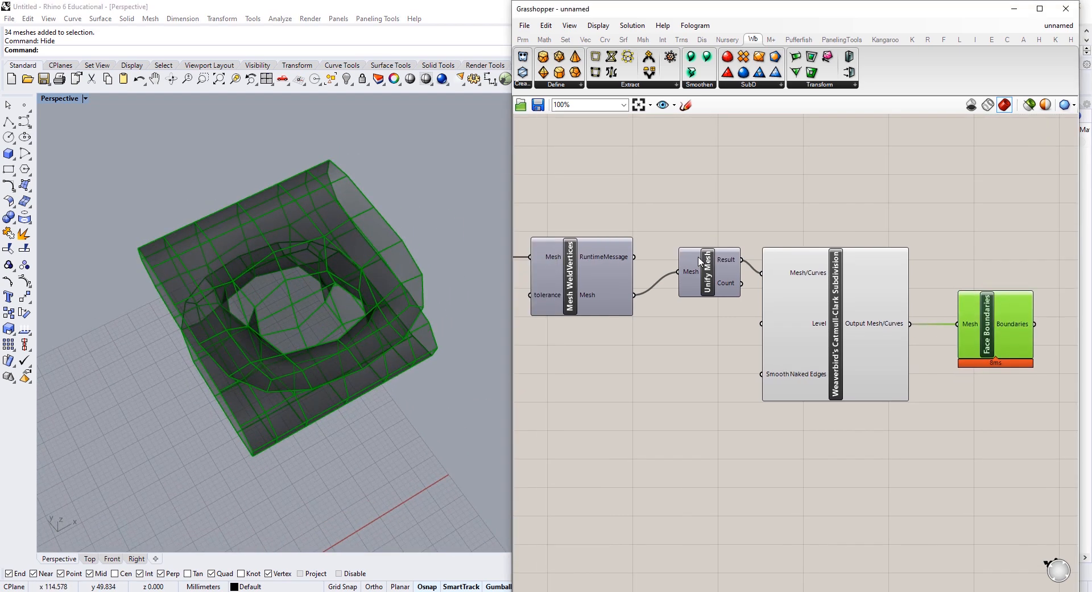
scroll(704, 258, down, 2)
right_drag(383, 456, 401, 395)
click(761, 370)
right_drag(241, 347, 364, 267)
shift+drag(652, 284, 897, 307)
click(855, 305)
scroll(620, 365, up, 3)
double_click(616, 364)
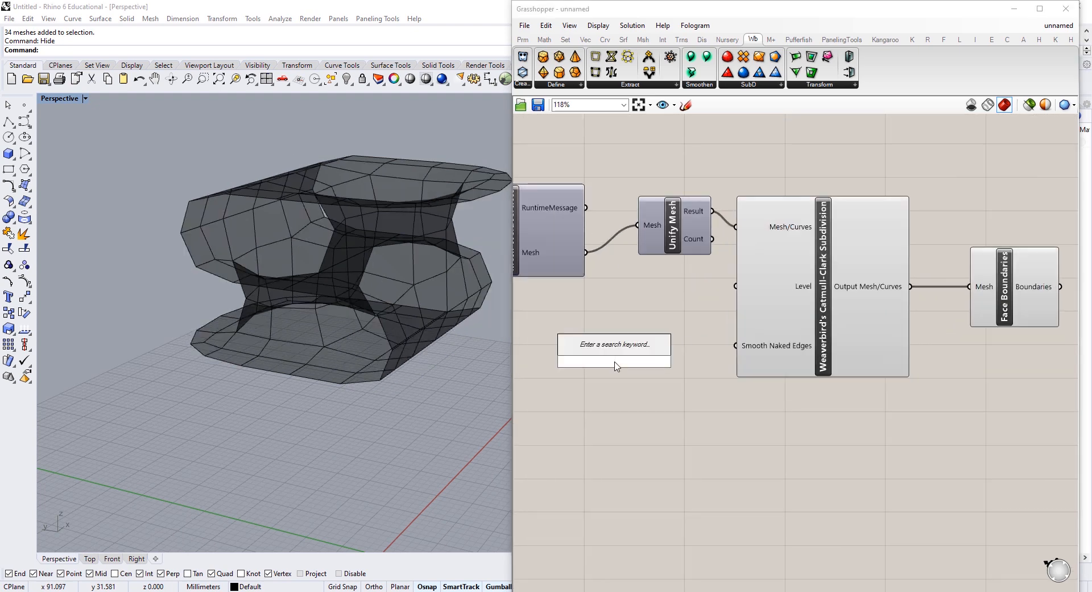
Step: Create a number slider, wire it to the Catmull-Clark Level input and set it to 2
text(0<5)
key(Return)
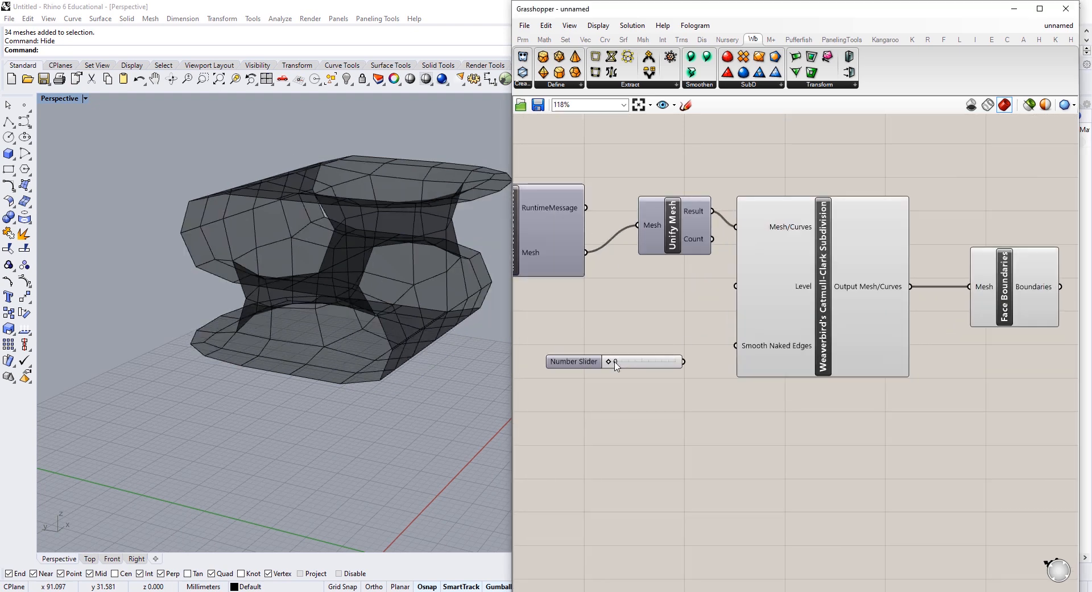
drag(687, 363, 735, 286)
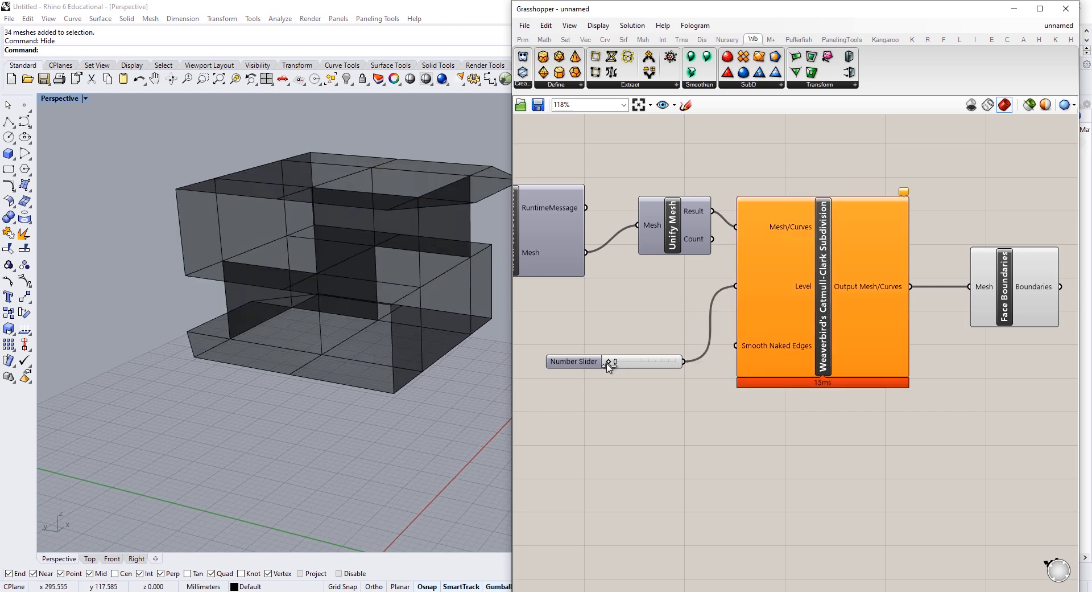
drag(607, 364, 635, 363)
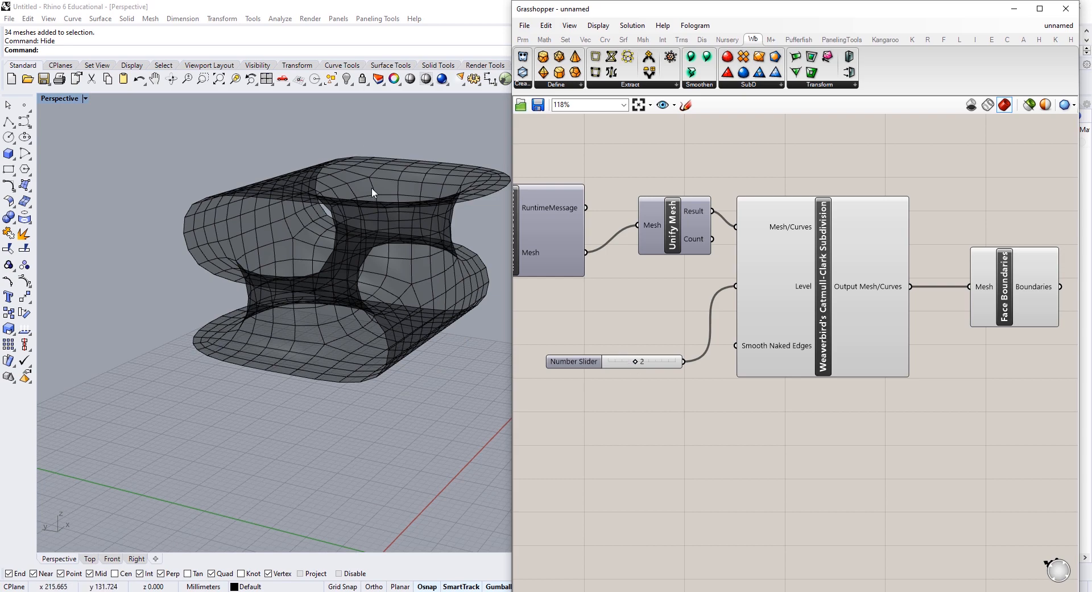
Step: Orbit the Rhino view to inspect the smoothed, finely subdivided saddle-like mesh from above and the side
right_drag(373, 193, 321, 331)
right_drag(249, 341, 374, 385)
scroll(377, 424, up, 4)
right_drag(377, 424, 330, 392)
shift+right_drag(330, 393, 285, 352)
right_drag(285, 351, 290, 284)
scroll(400, 444, down, 3)
scroll(356, 442, up, 4)
scroll(356, 443, down, 3)
right_drag(291, 285, 346, 355)
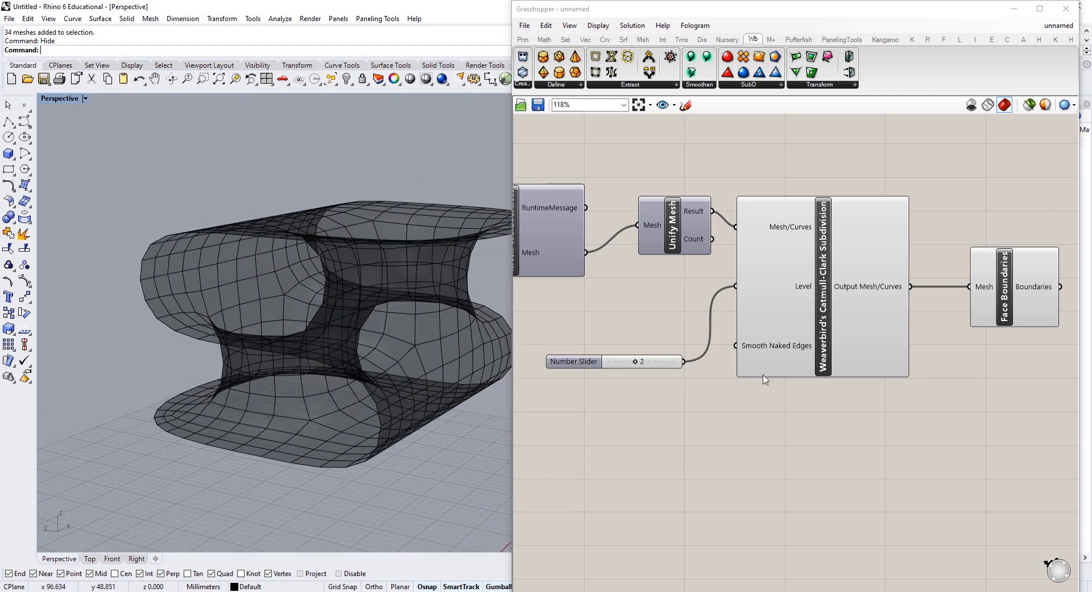
Step: Tidy the slider and Face Boundaries positions, then briefly preview only selected components before restoring all previews
drag(652, 363, 649, 349)
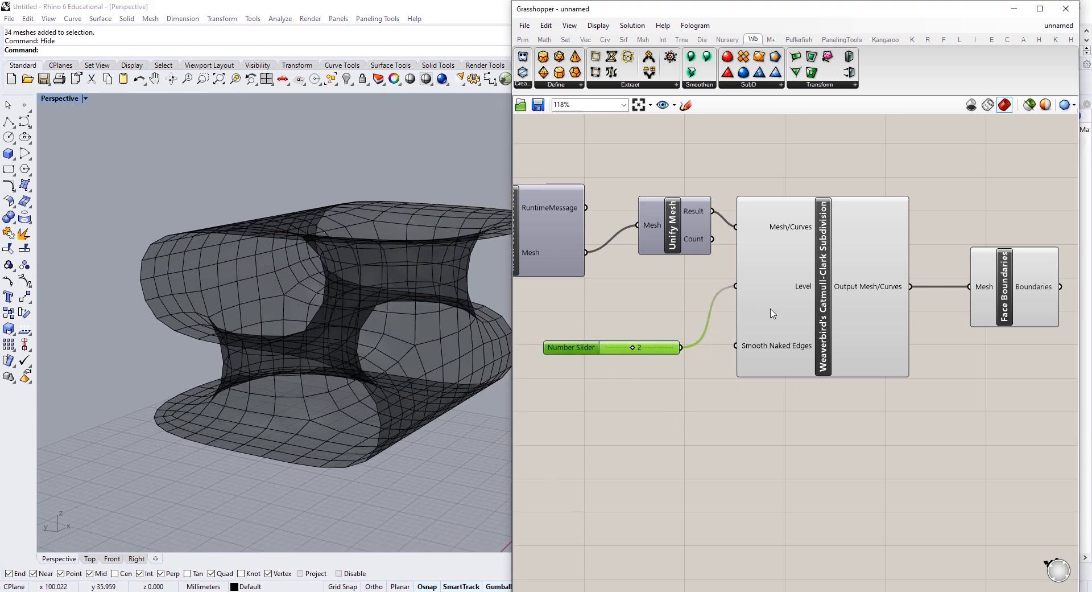
right_drag(1013, 233, 810, 248)
drag(872, 242, 738, 561)
click(840, 283)
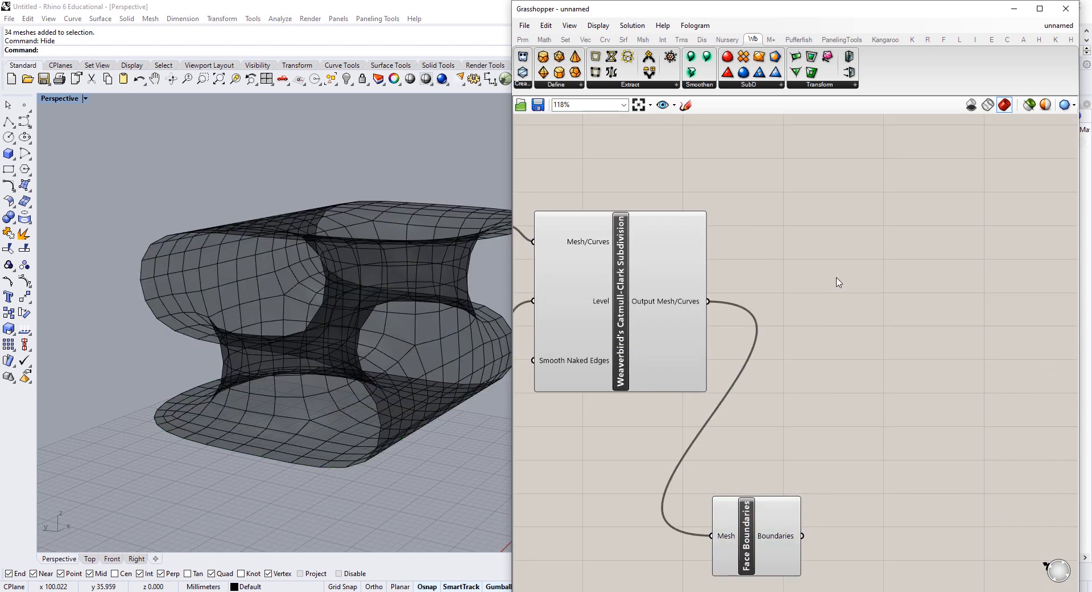
click(1028, 106)
click(1029, 104)
Step: Add a Smooth Mesh component and feed it the Catmull-Clark subdivided mesh
right_drag(925, 358, 829, 345)
double_click(828, 344)
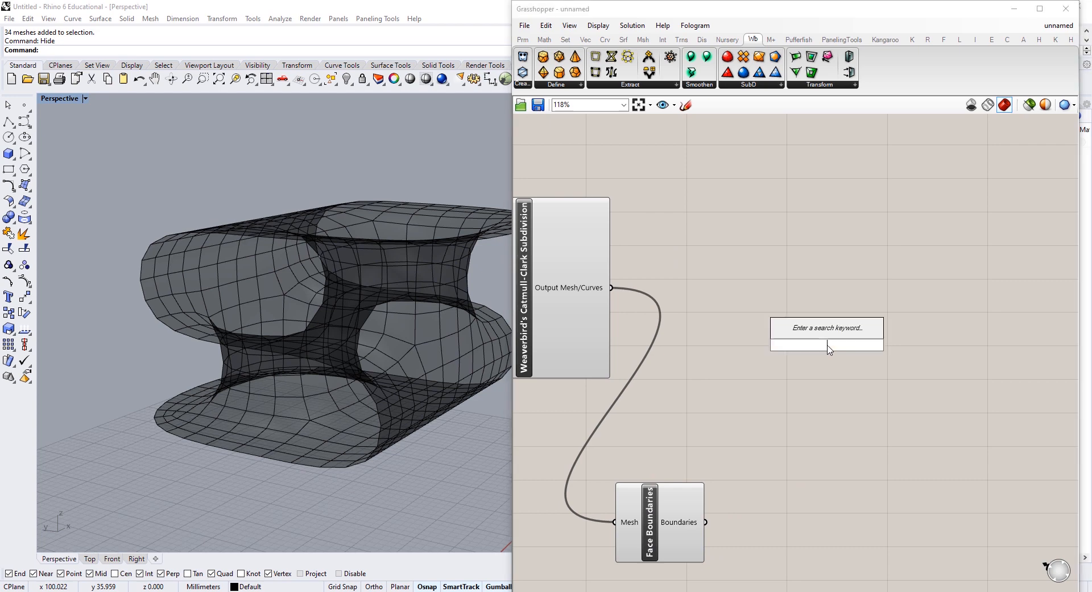
text(smooth mesh)
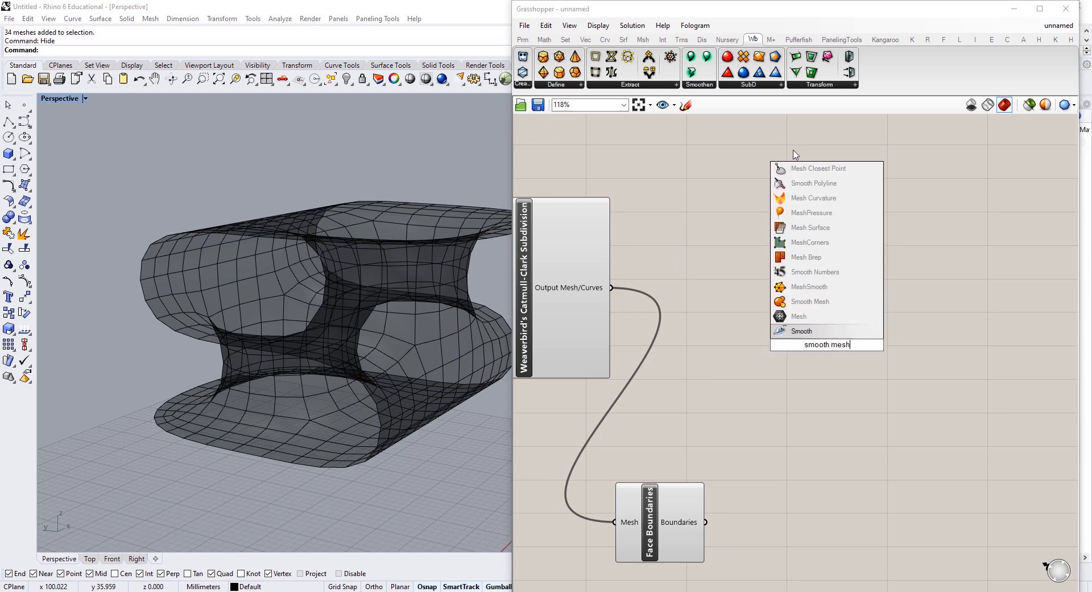
click(797, 302)
drag(603, 291, 914, 306)
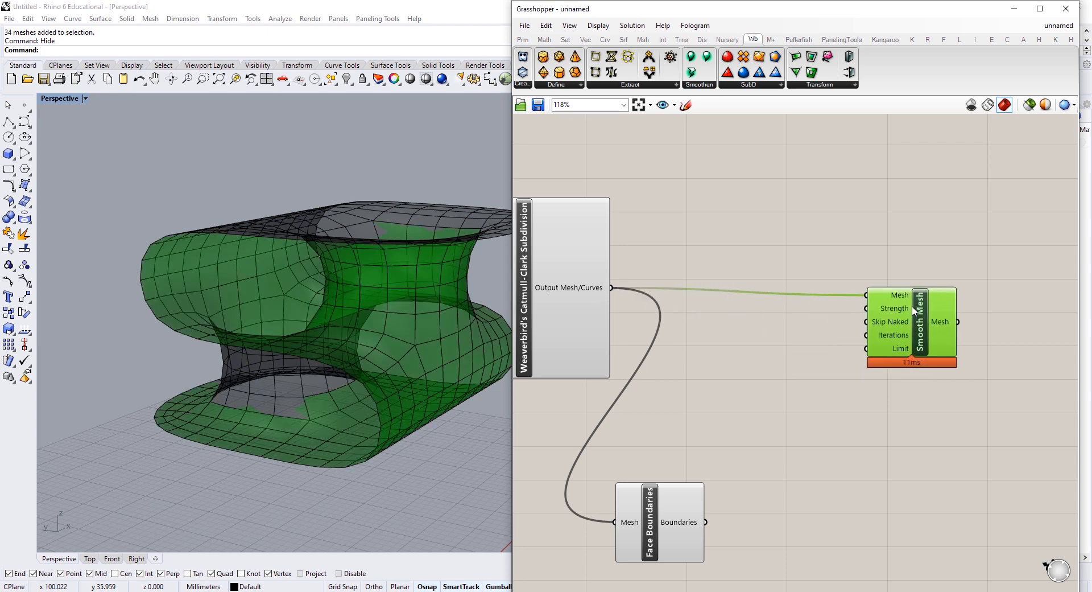
Step: Drive the Smooth Mesh Iterations input with a number slider set to 20
double_click(794, 382)
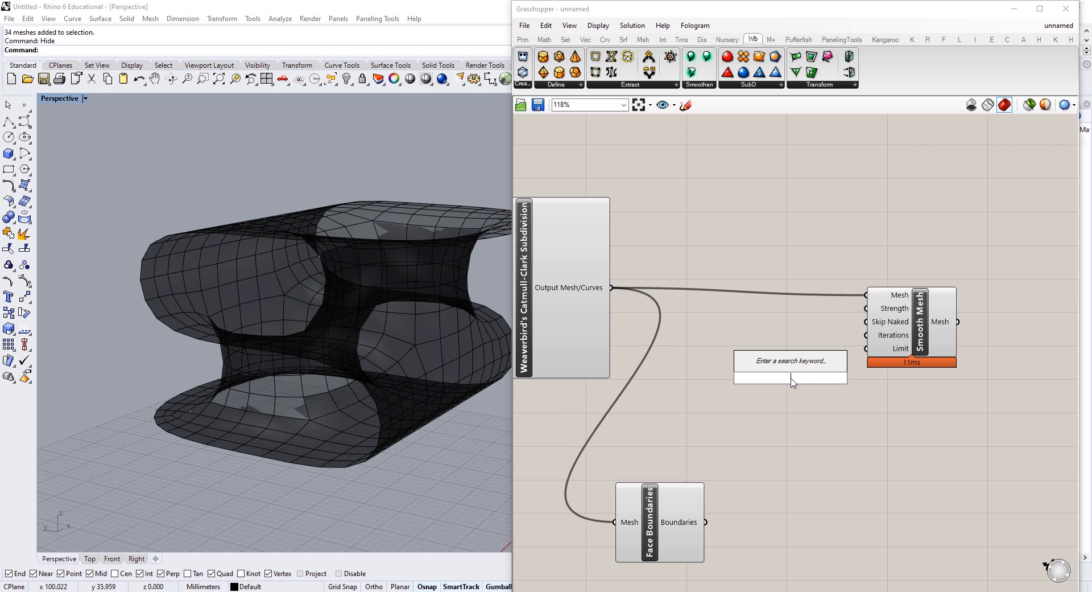
text(20)
key(Return)
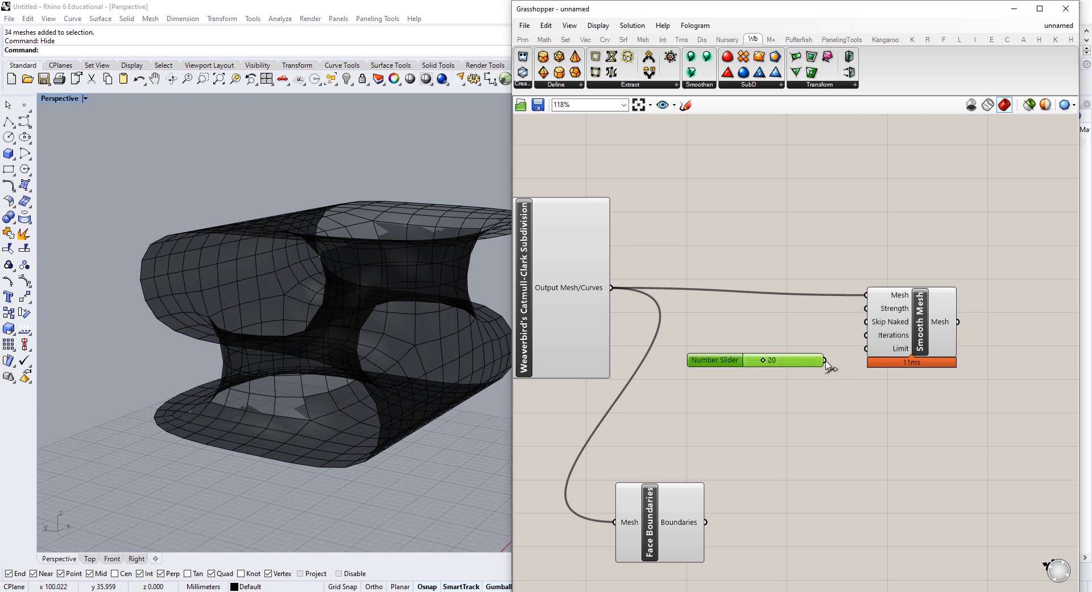
drag(826, 360, 879, 331)
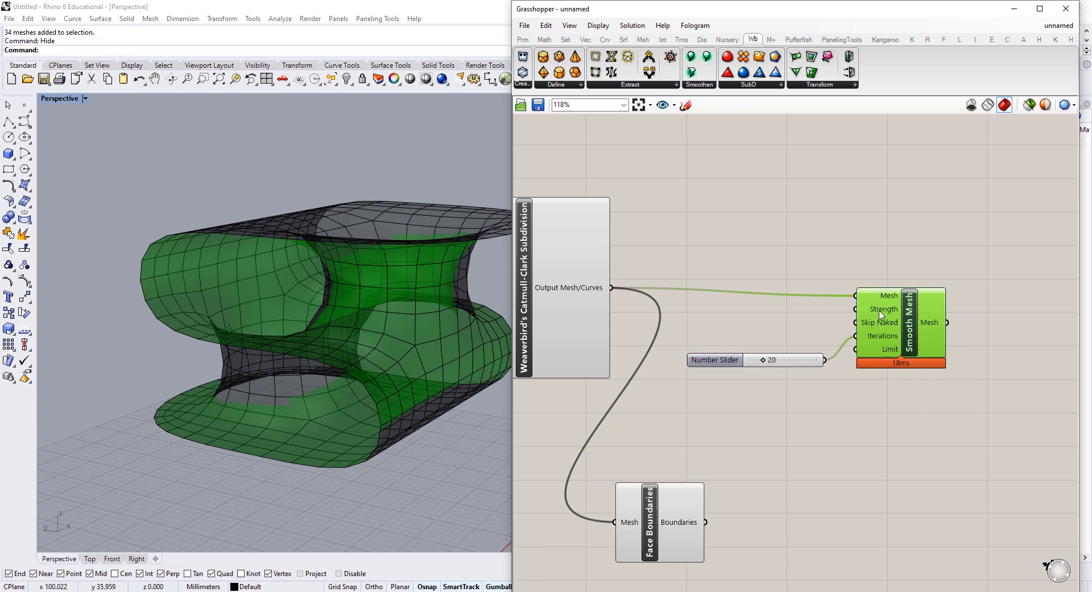
click(762, 312)
Step: Drive the Smooth Mesh Strength input with a number slider set to 1.00
double_click(763, 312)
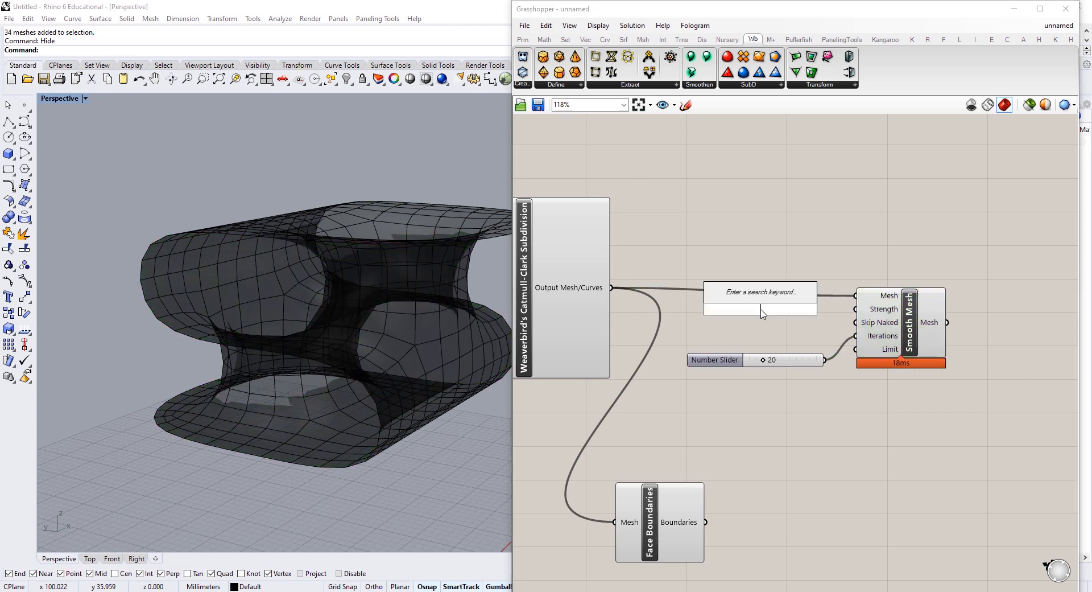
text(1)
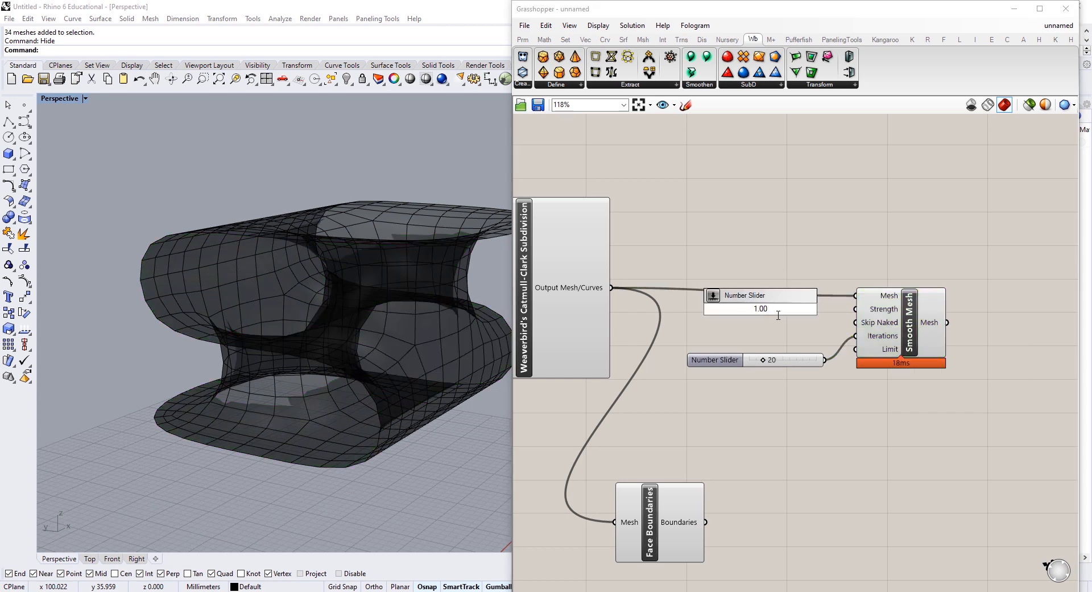
key(Return)
drag(830, 310, 856, 309)
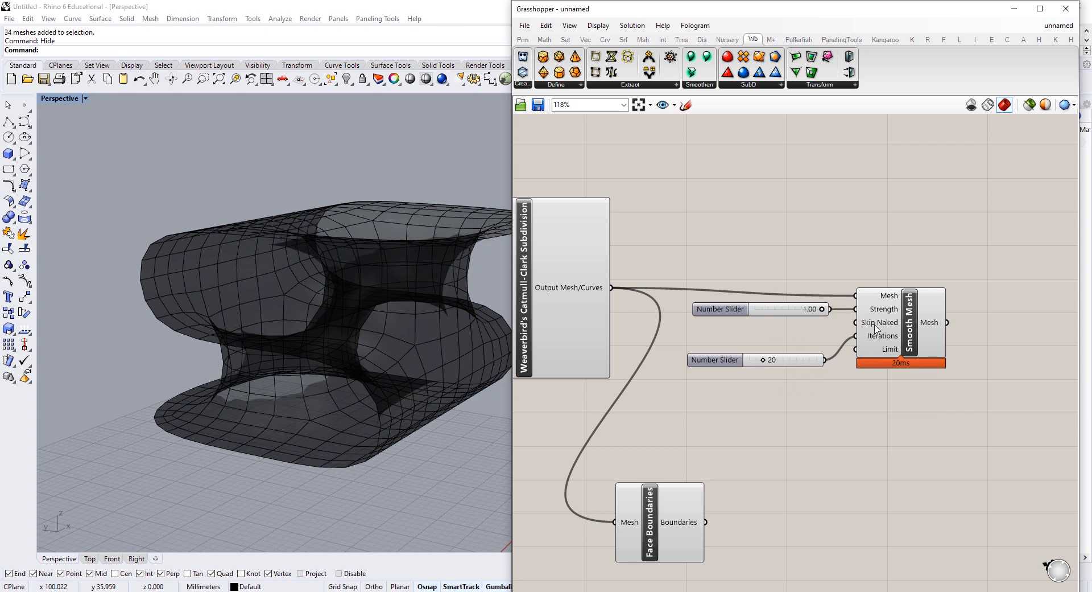
right_drag(880, 328, 825, 303)
Step: Invert Skip Naked on Smooth Mesh and turn Preview Off for the upstream components
right_click(833, 296)
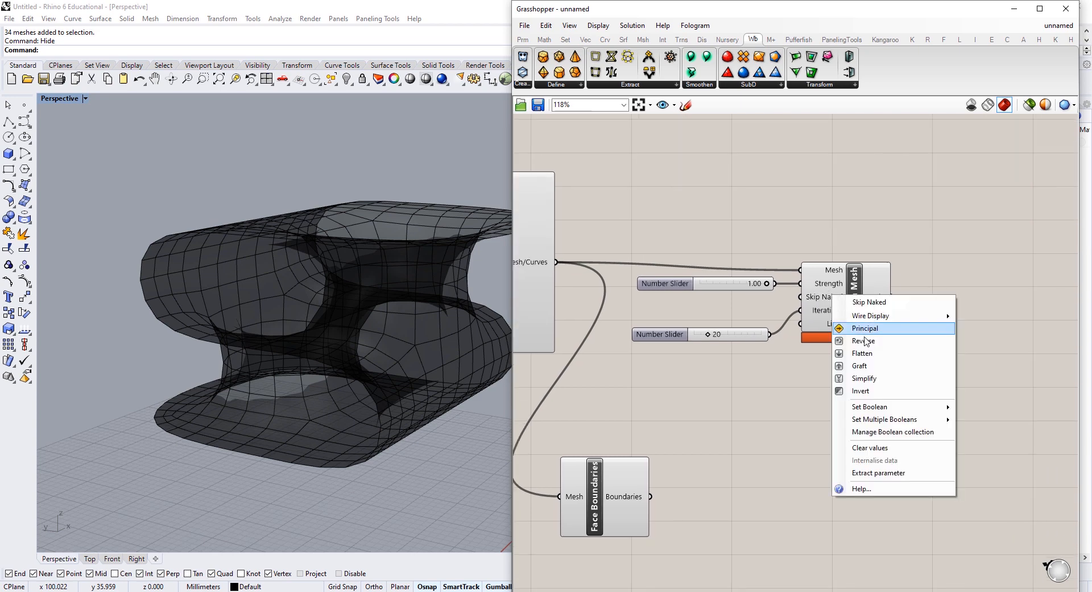
click(888, 391)
scroll(753, 242, down, 3)
right_drag(711, 242, 869, 249)
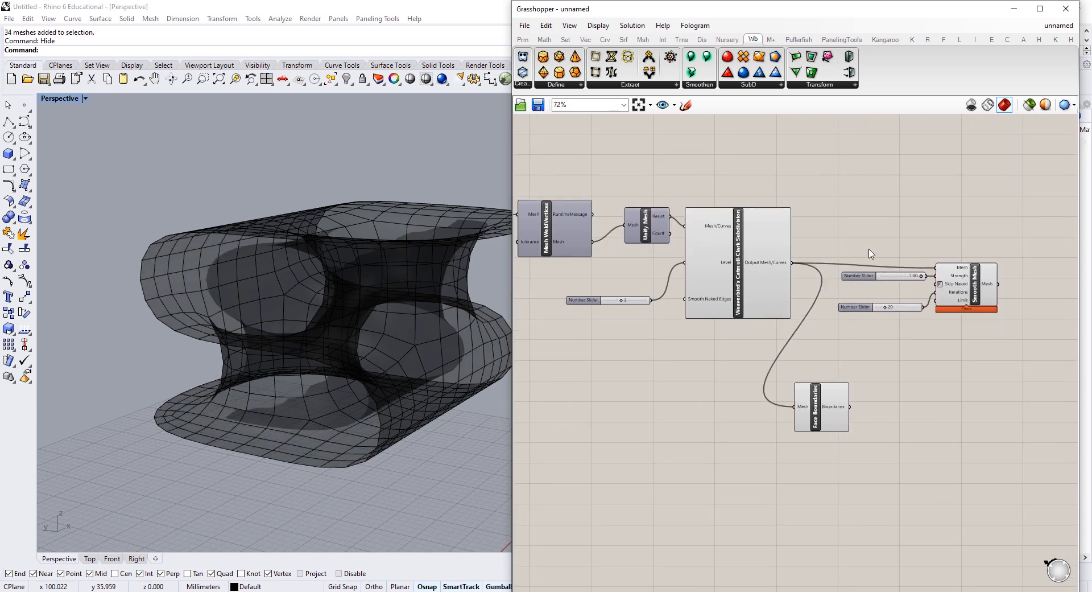
scroll(839, 196, down, 3)
drag(841, 163, 697, 430)
right_click(863, 175)
click(897, 194)
click(904, 180)
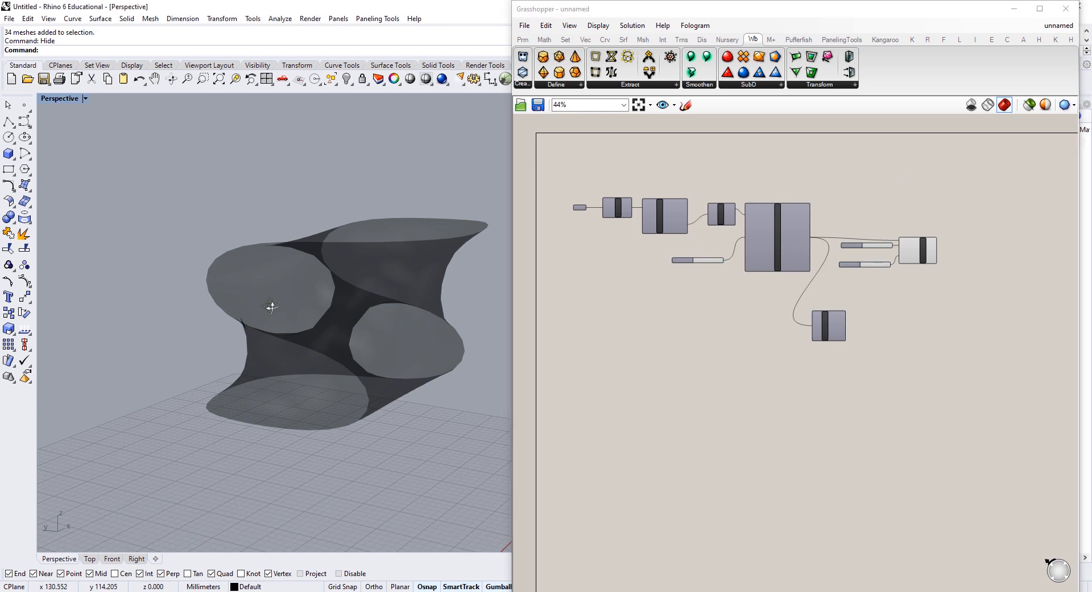
Step: Compare the smoothed mesh with Skip Naked inversion off, then re-enable the inversion
right_drag(268, 305, 347, 279)
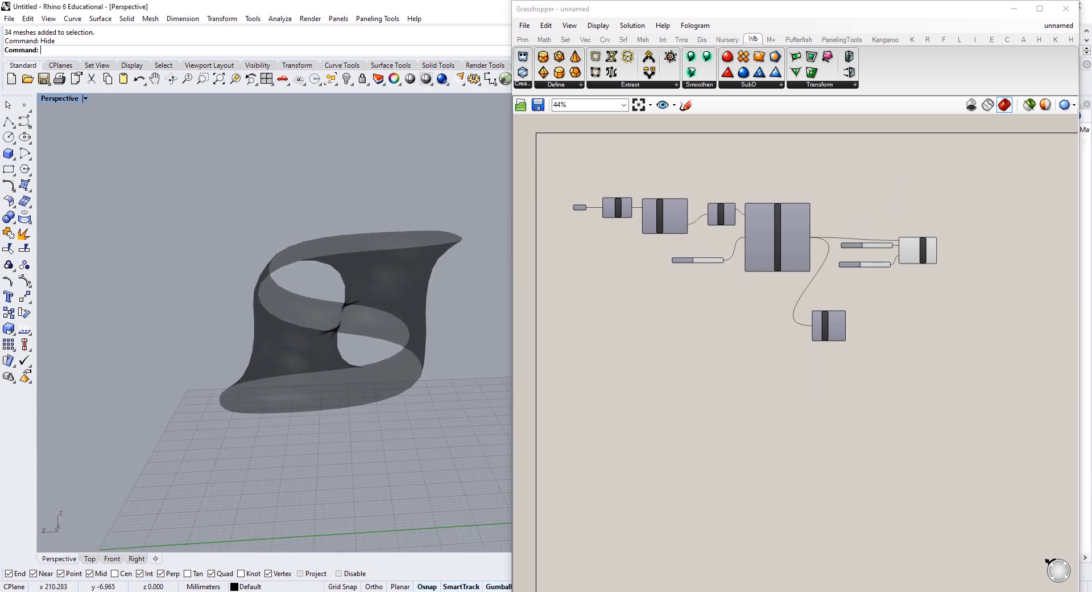
scroll(910, 250, up, 7)
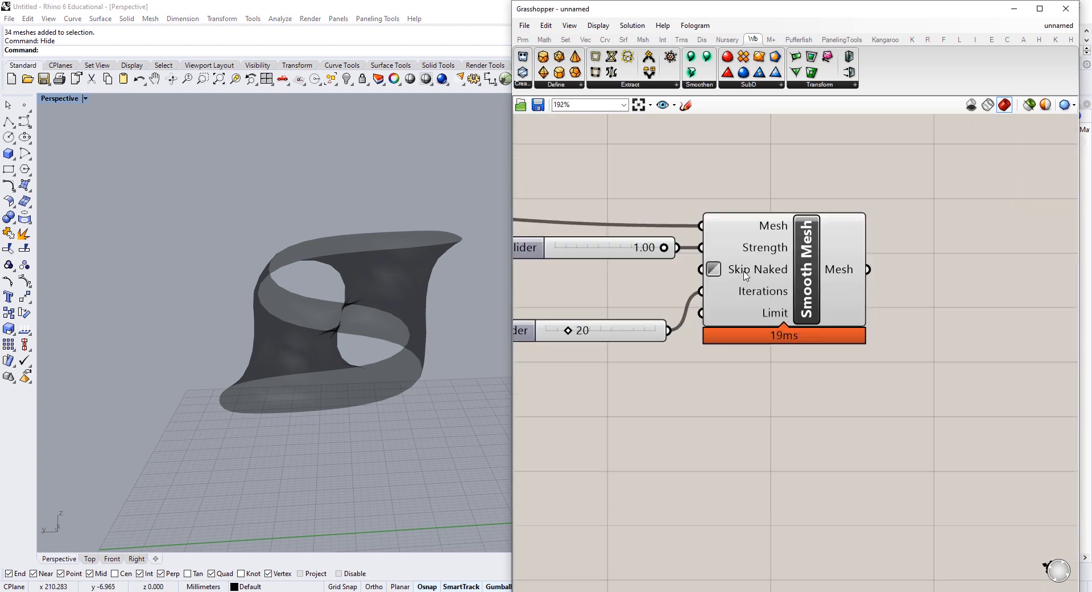
click(766, 270)
right_click(763, 269)
click(814, 367)
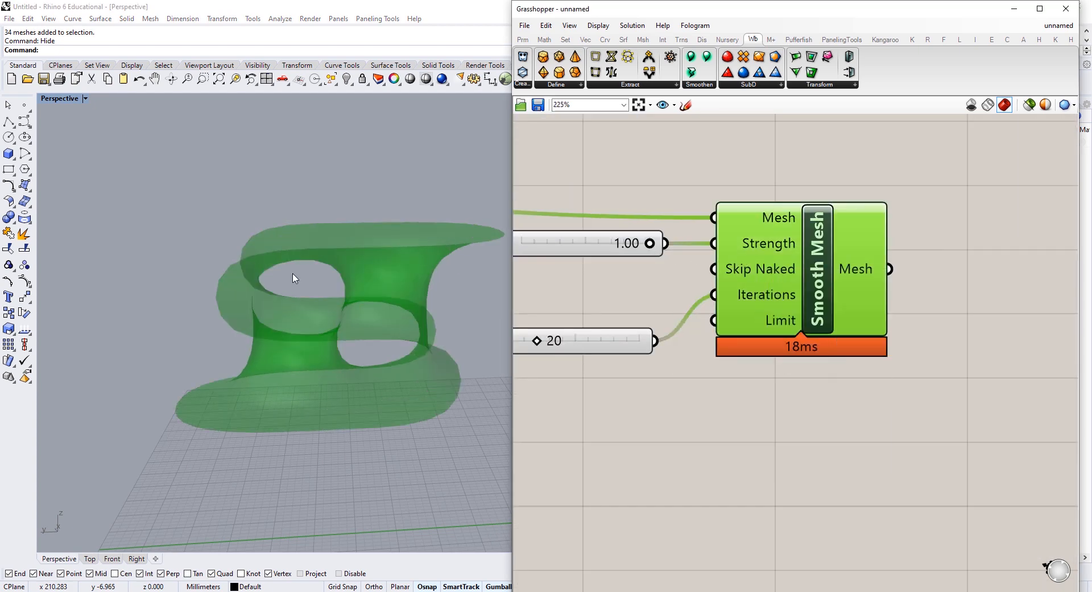
right_drag(294, 278, 286, 215)
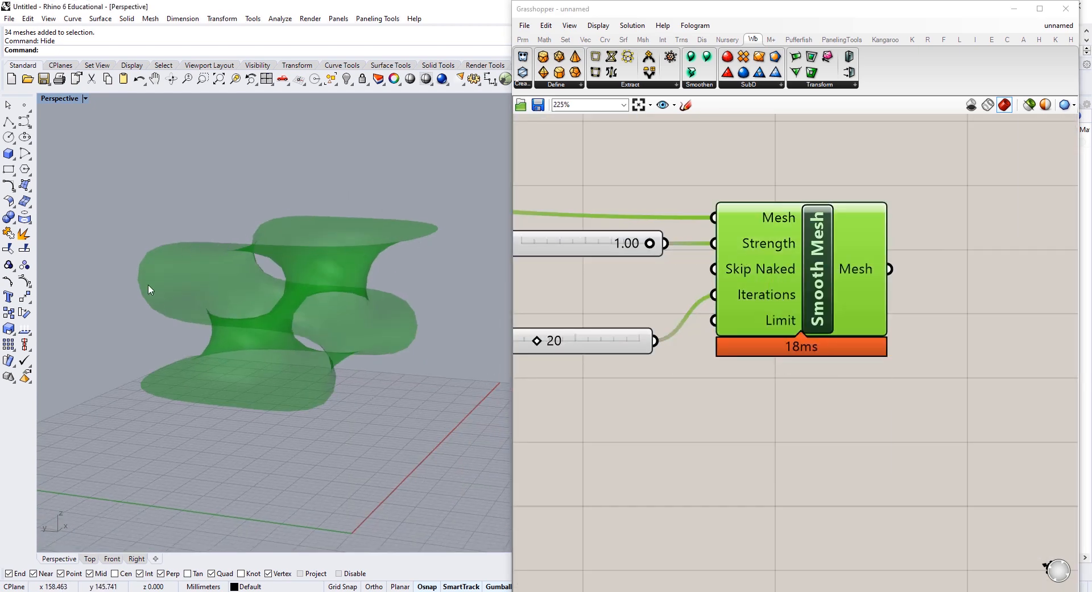
right_click(782, 268)
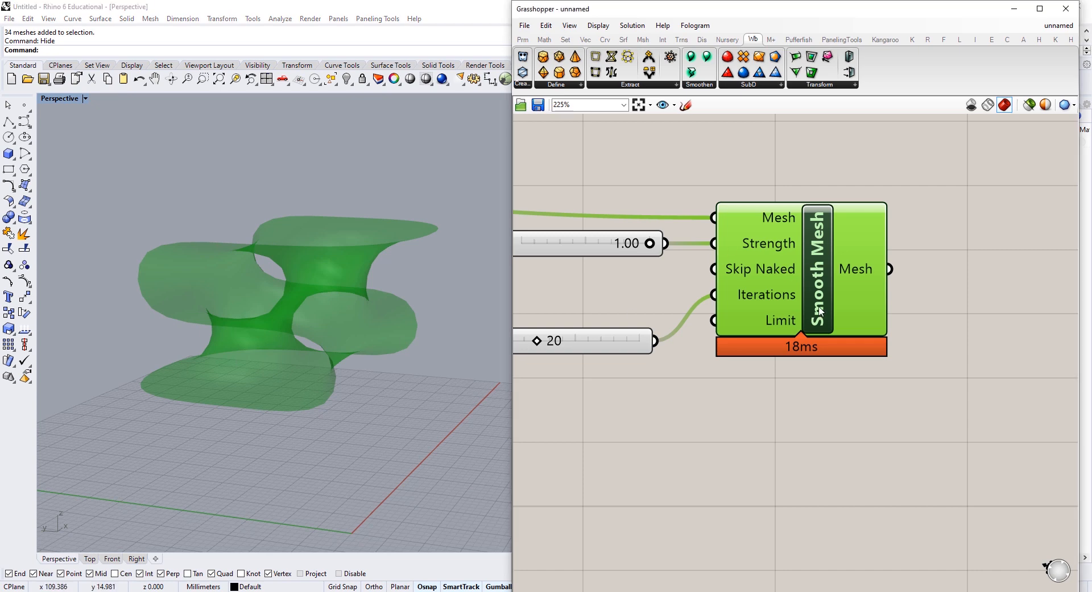
click(849, 364)
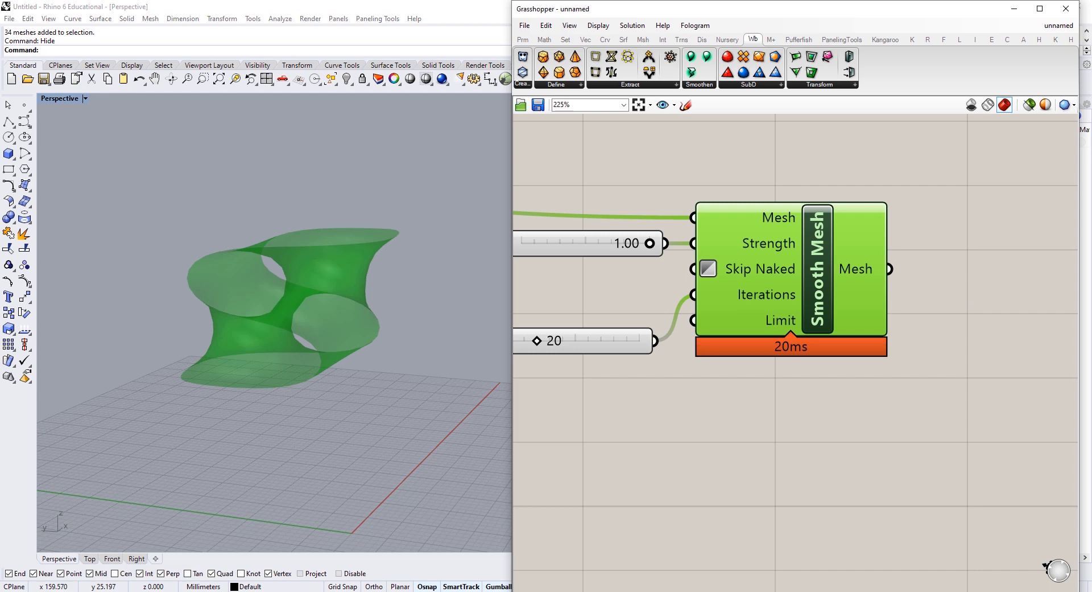
scroll(739, 231, down, 3)
Step: Add a Kangaroo BouncySolver component to the canvas
click(852, 347)
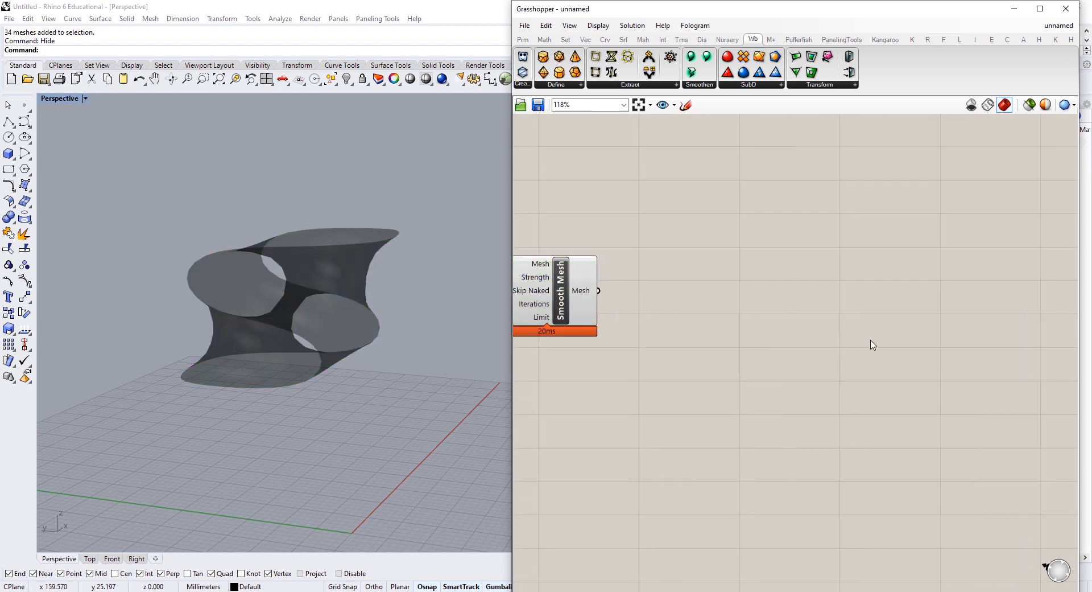
double_click(873, 344)
text(bouncy sol)
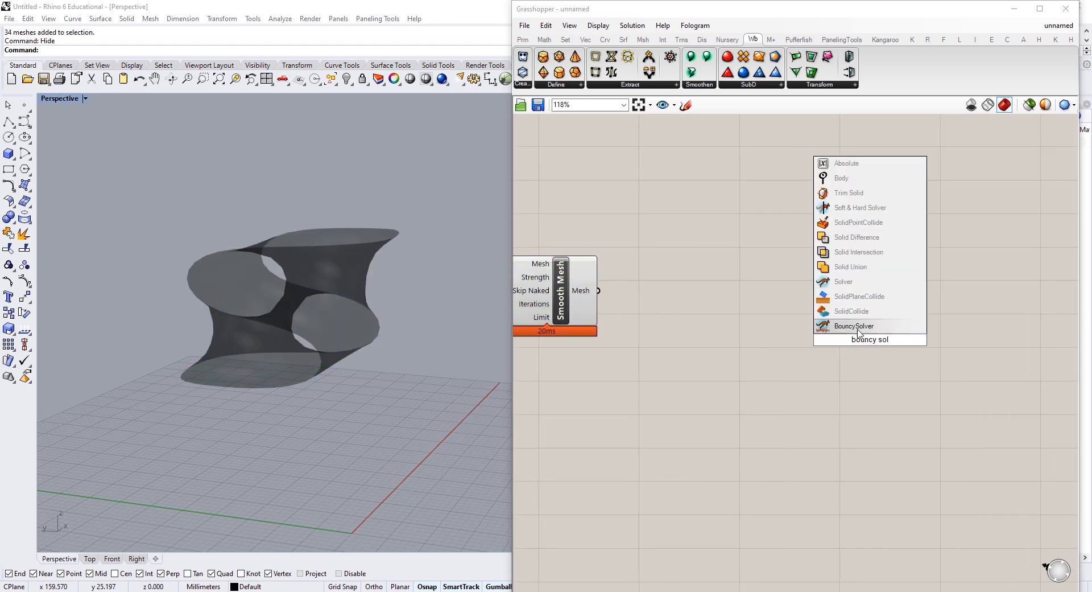
click(859, 326)
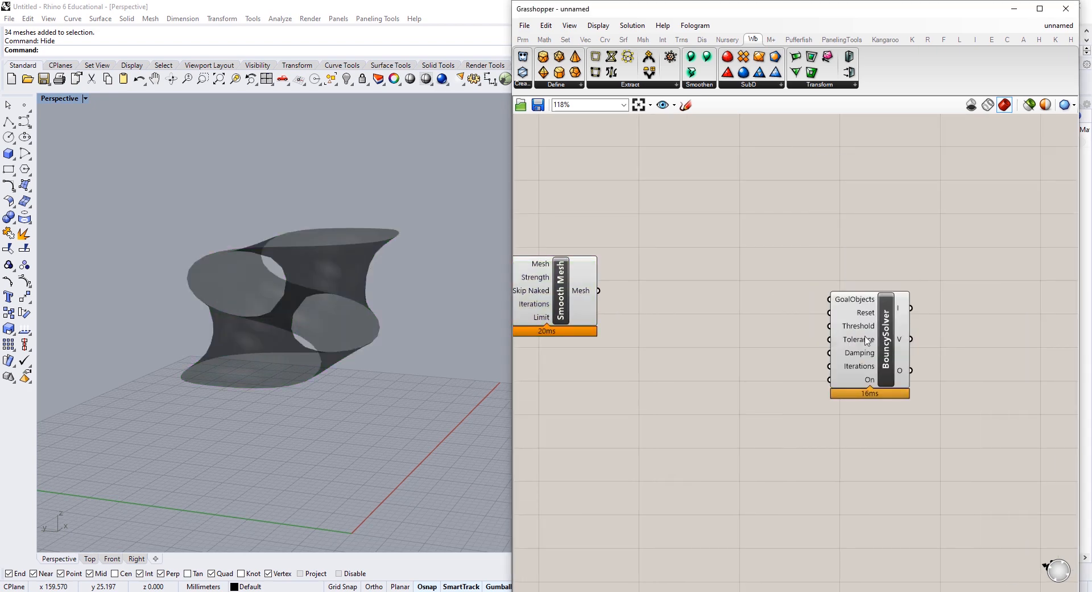
drag(859, 333, 941, 292)
Step: Wire a False Boolean Toggle into the solver's On input and its inverted Reset input
double_click(817, 397)
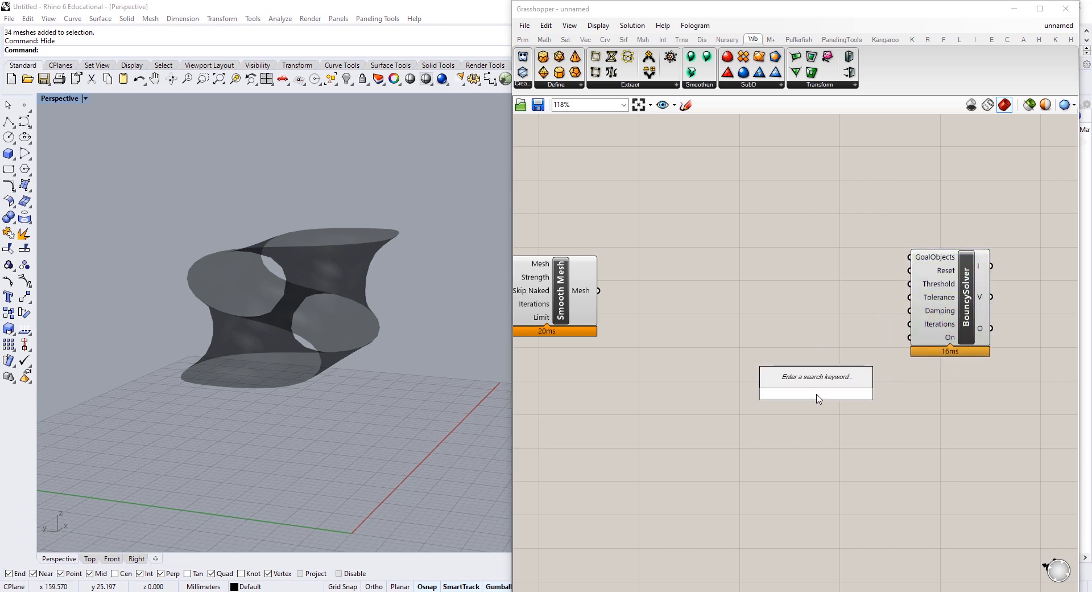
text(boo)
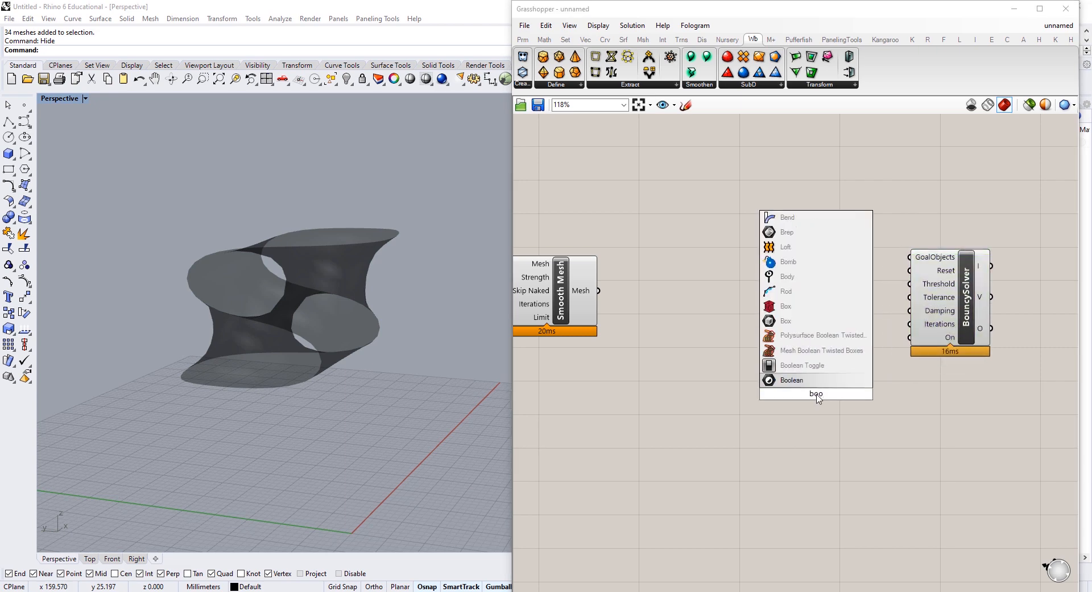
click(791, 367)
right_drag(878, 402, 801, 411)
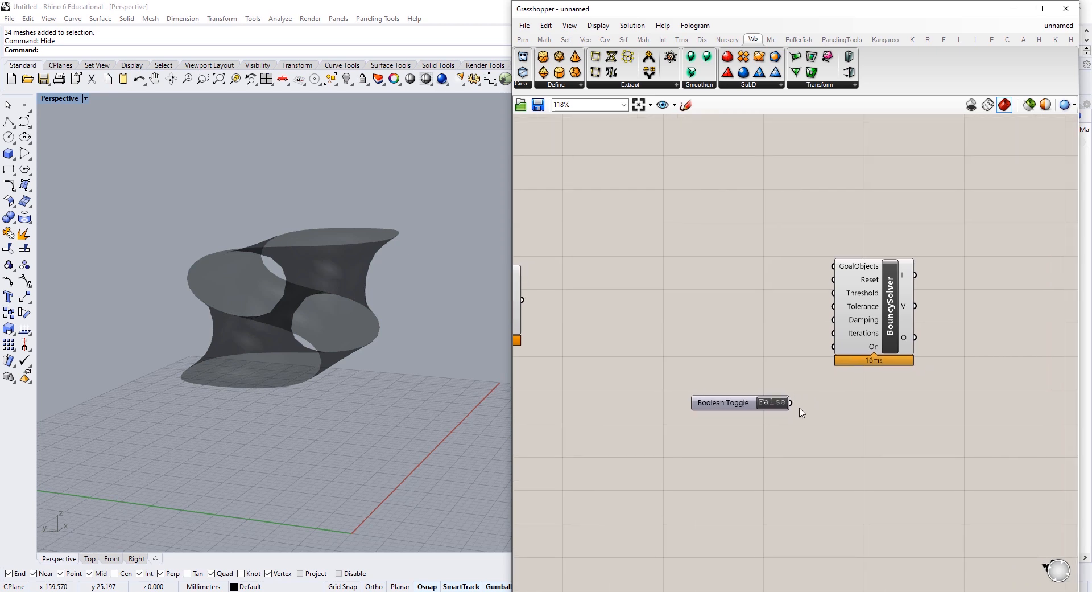
drag(791, 402, 835, 346)
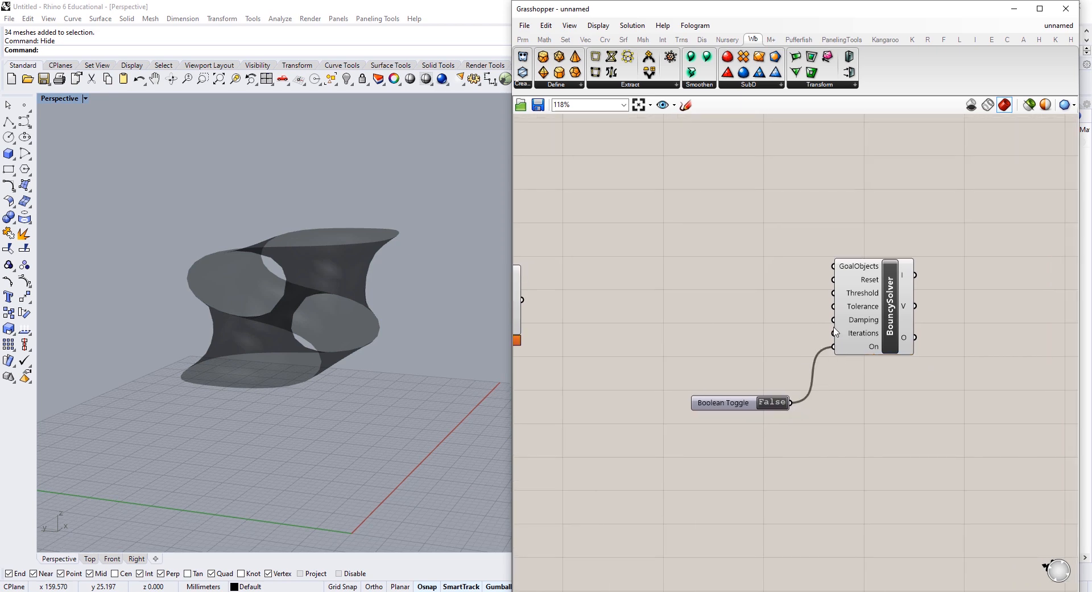
right_click(867, 286)
click(916, 386)
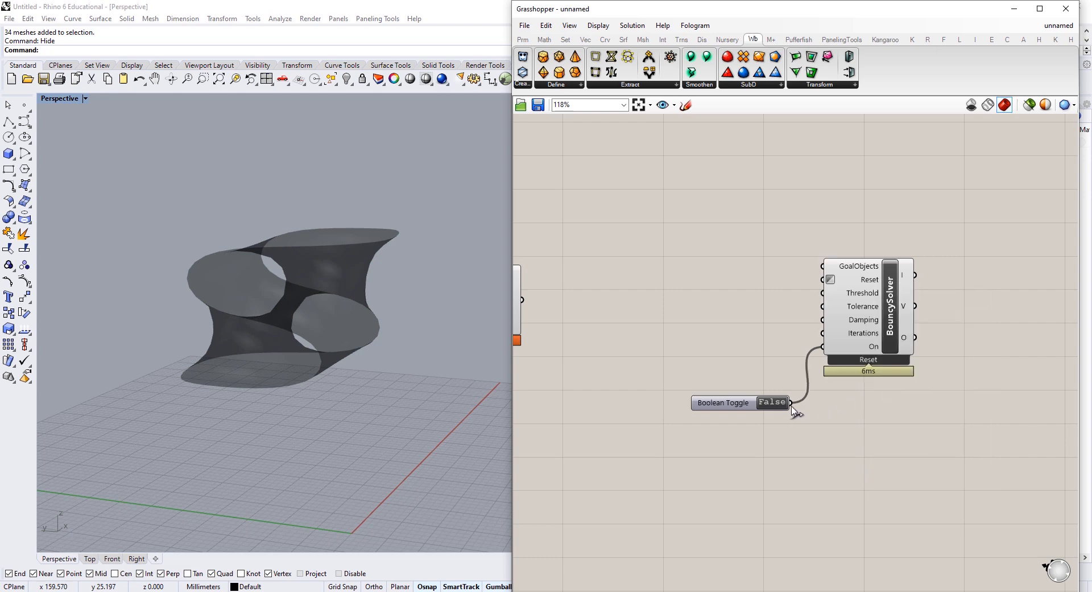
drag(793, 406, 824, 280)
Step: Move the BouncySolver and Boolean Toggle together slightly to the right
scroll(823, 367, up, 2)
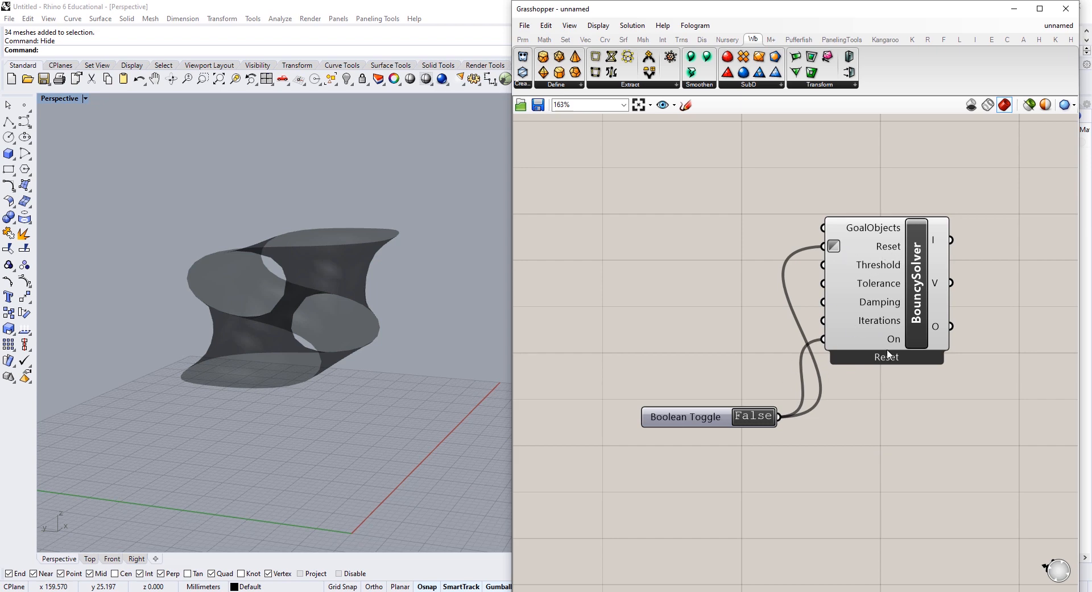
scroll(855, 396, down, 3)
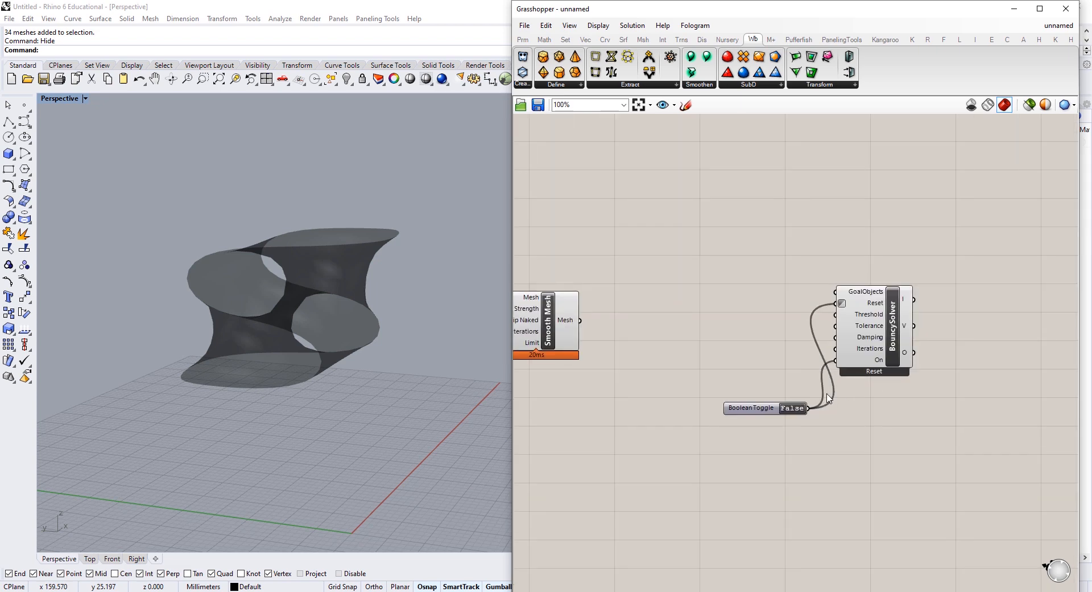
drag(939, 288, 823, 431)
drag(936, 257, 798, 425)
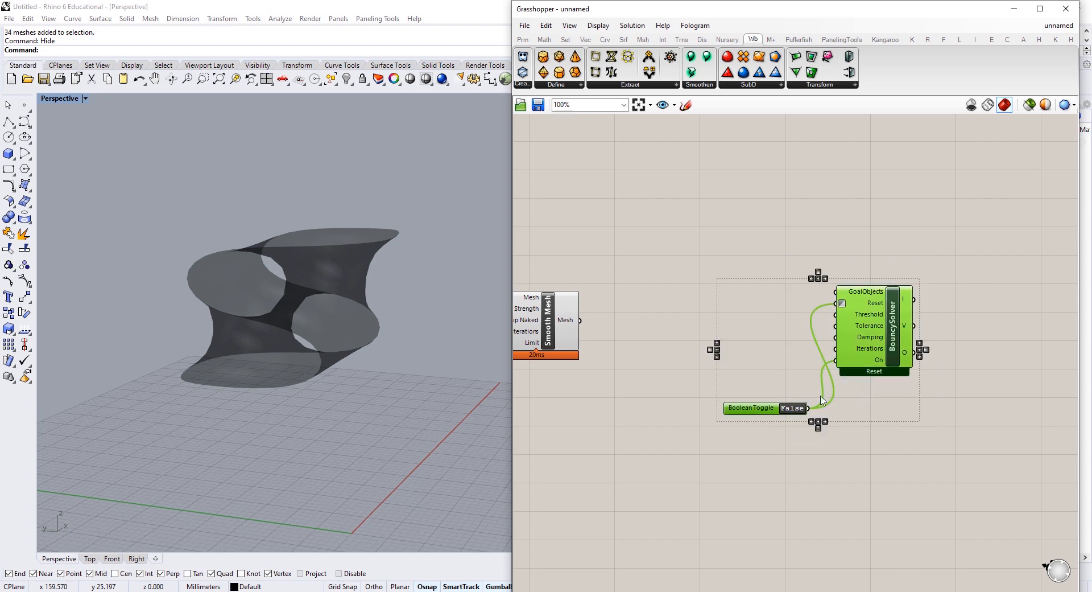
drag(868, 359, 935, 370)
click(847, 284)
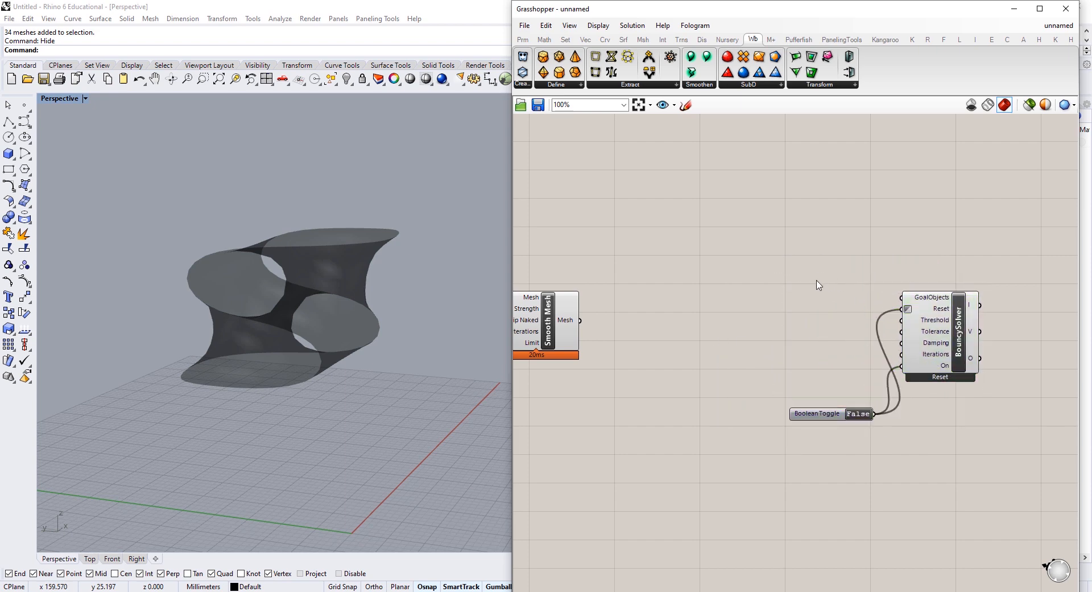
Step: Add a Show goal fed by the smoothed mesh and flatten the solver's GoalObjects input
double_click(697, 325)
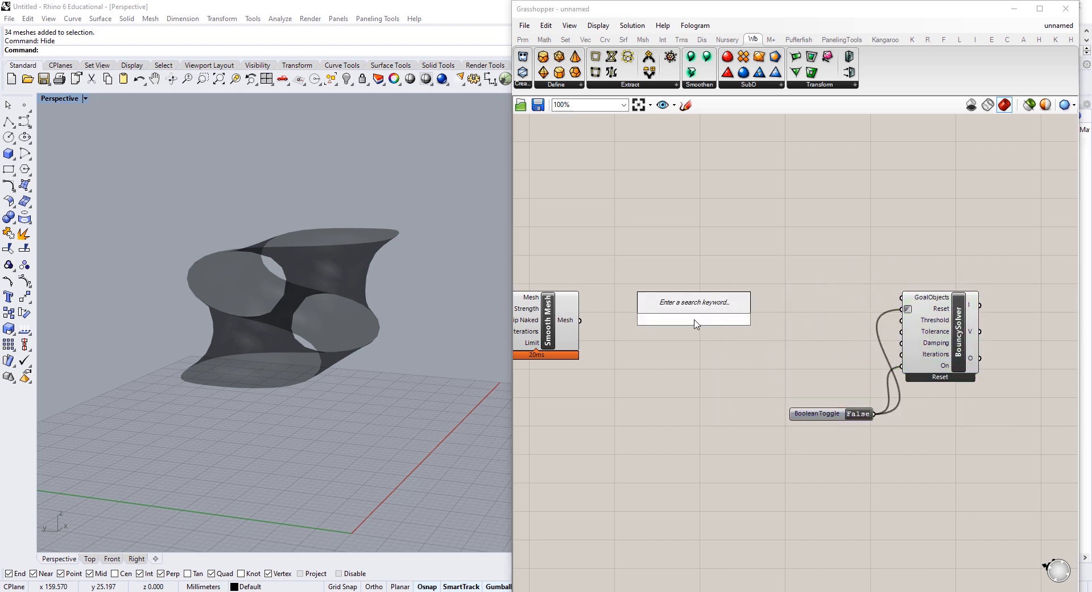
text(show)
click(685, 306)
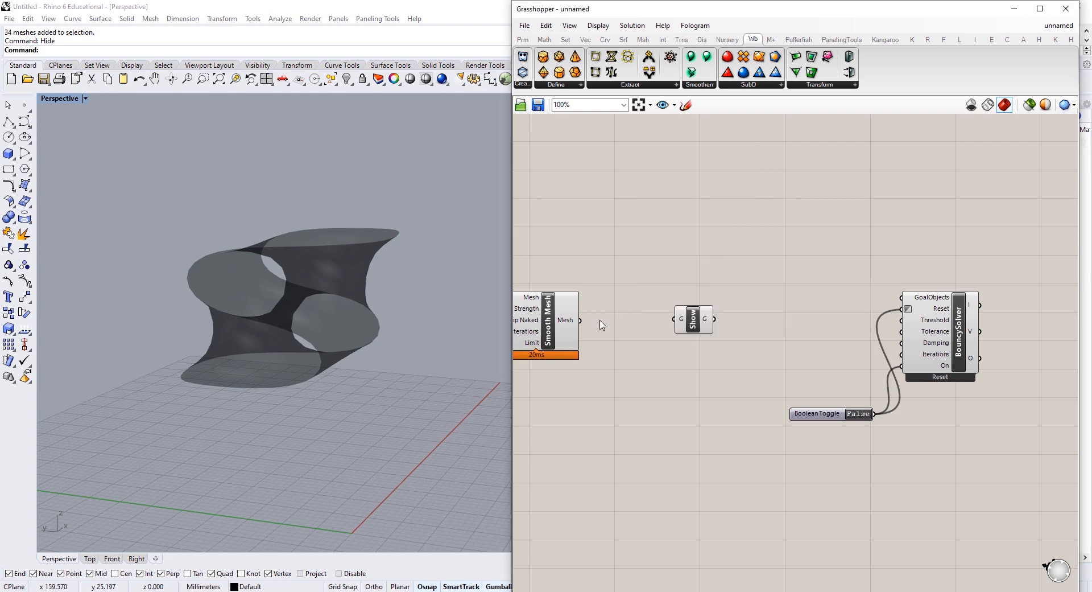
drag(580, 320, 907, 299)
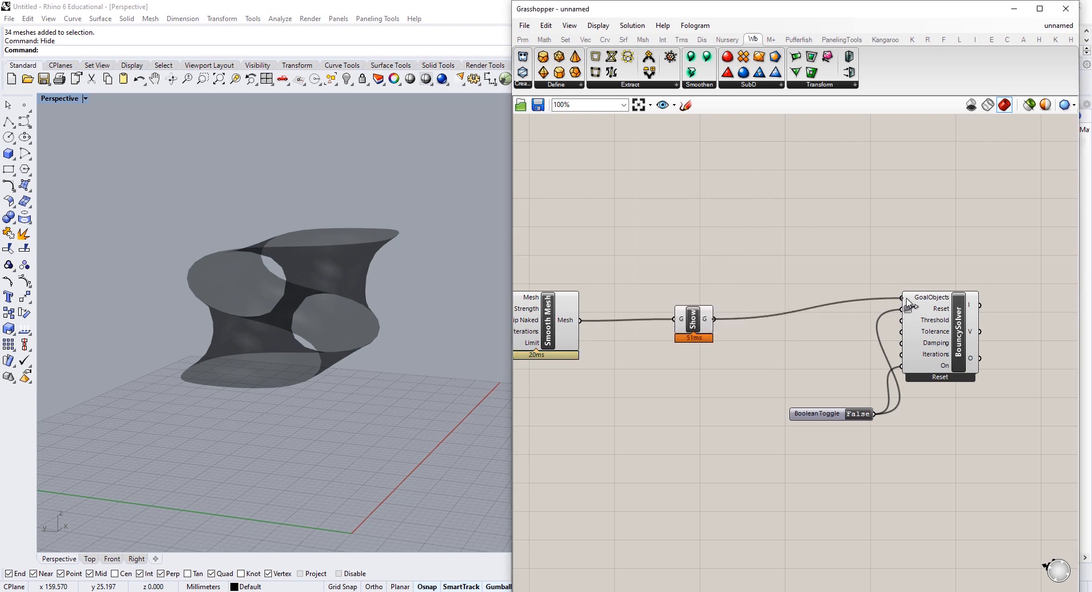
right_click(937, 302)
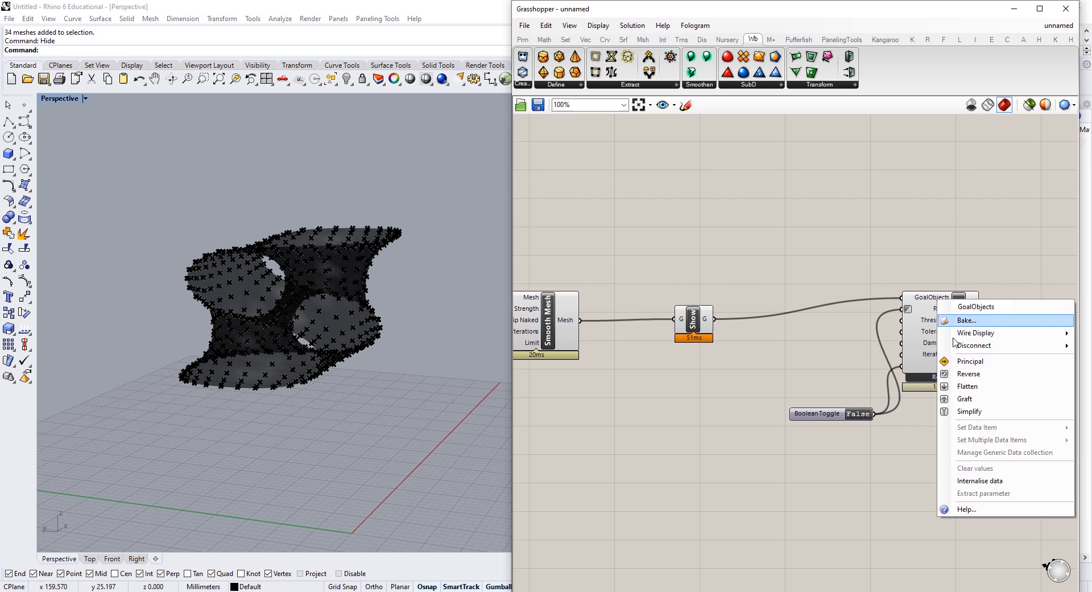
click(987, 386)
drag(945, 335, 949, 360)
Step: Add a Kangaroo NakedVertices component and feed it the Smooth Mesh output
right_drag(699, 237, 758, 298)
double_click(767, 291)
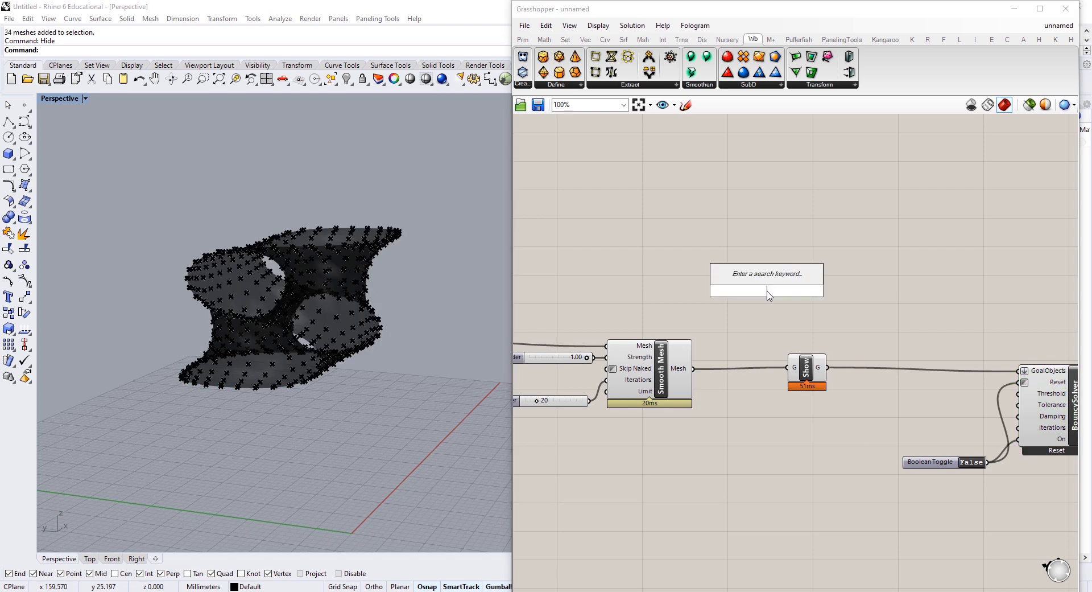
text(naked )
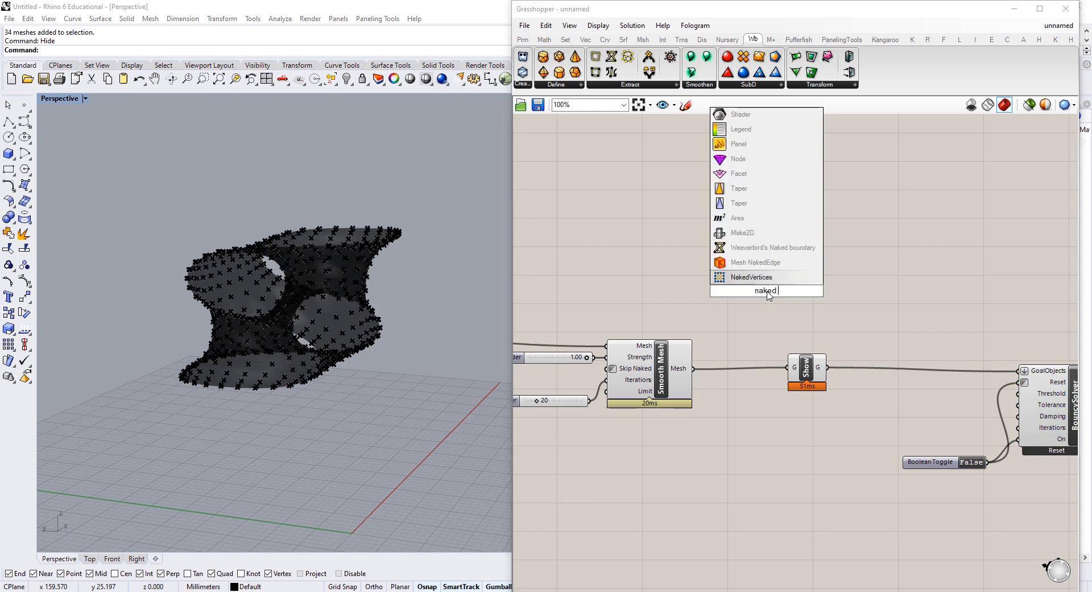
text(vet)
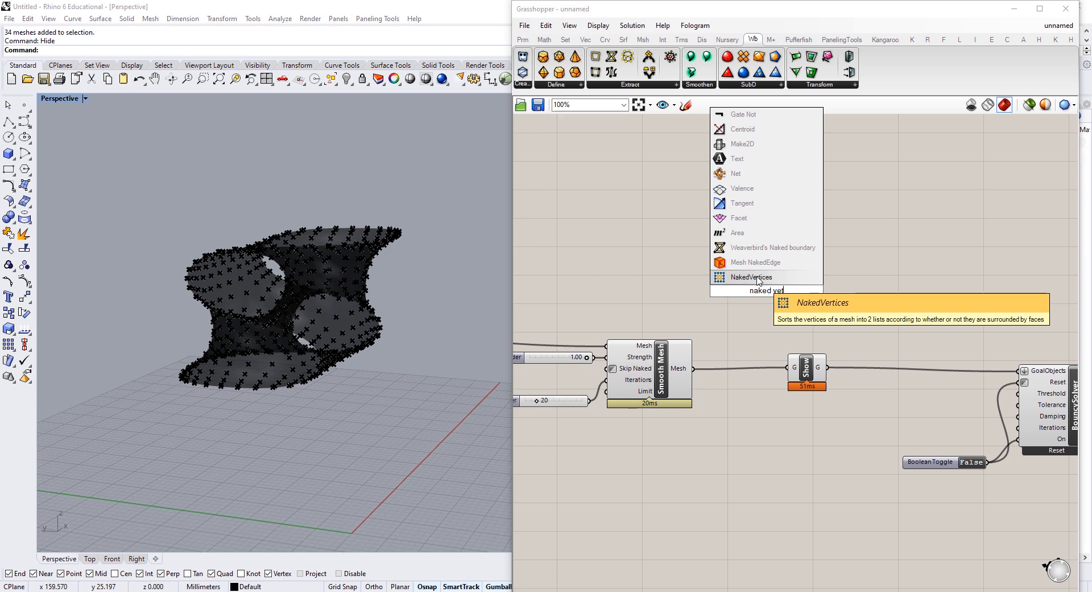
click(758, 277)
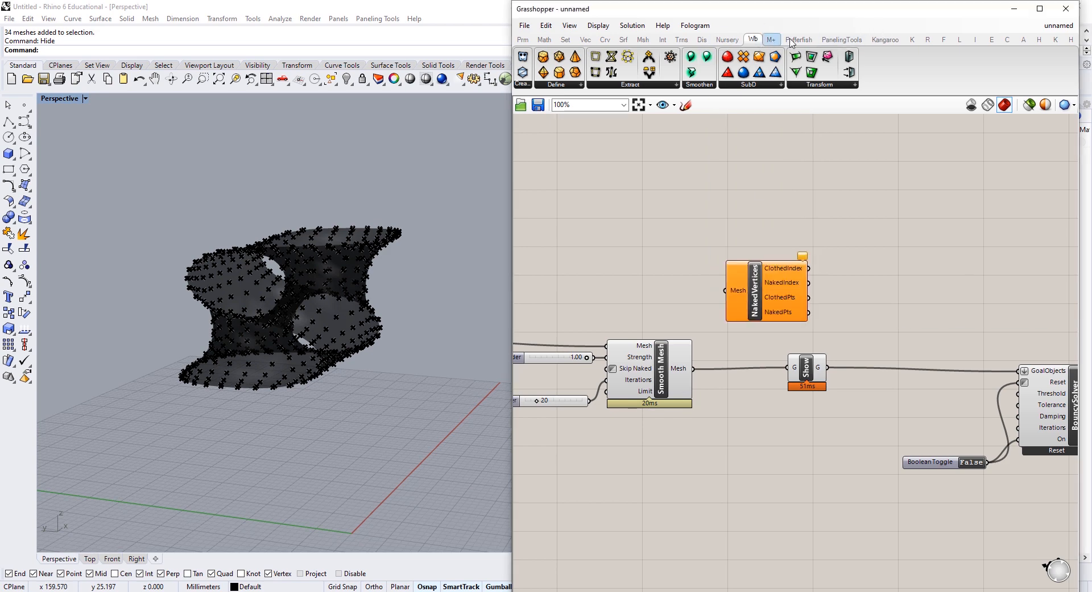
click(913, 40)
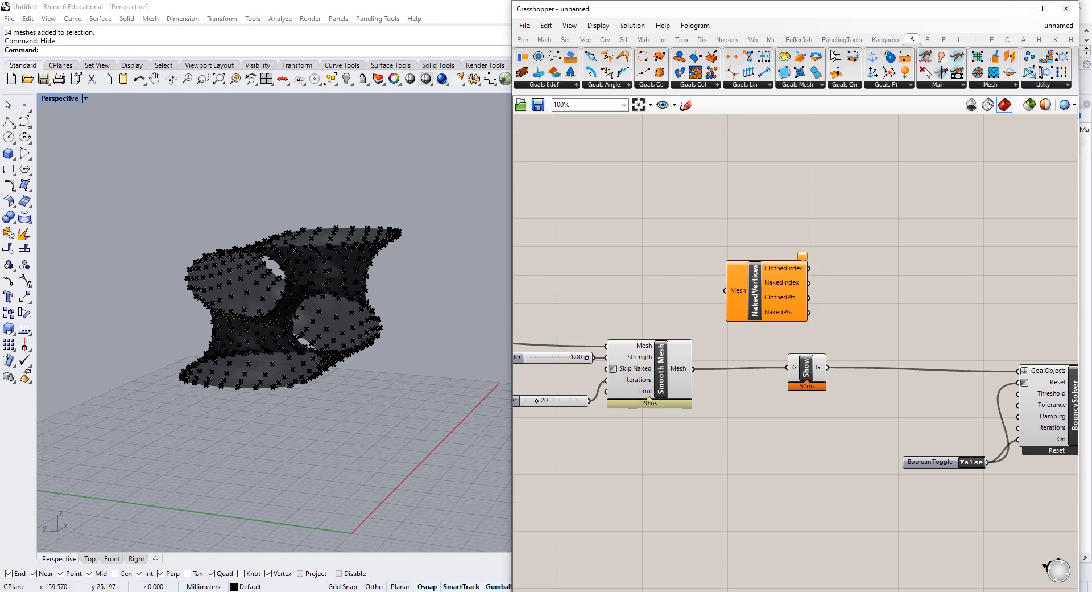
click(1005, 86)
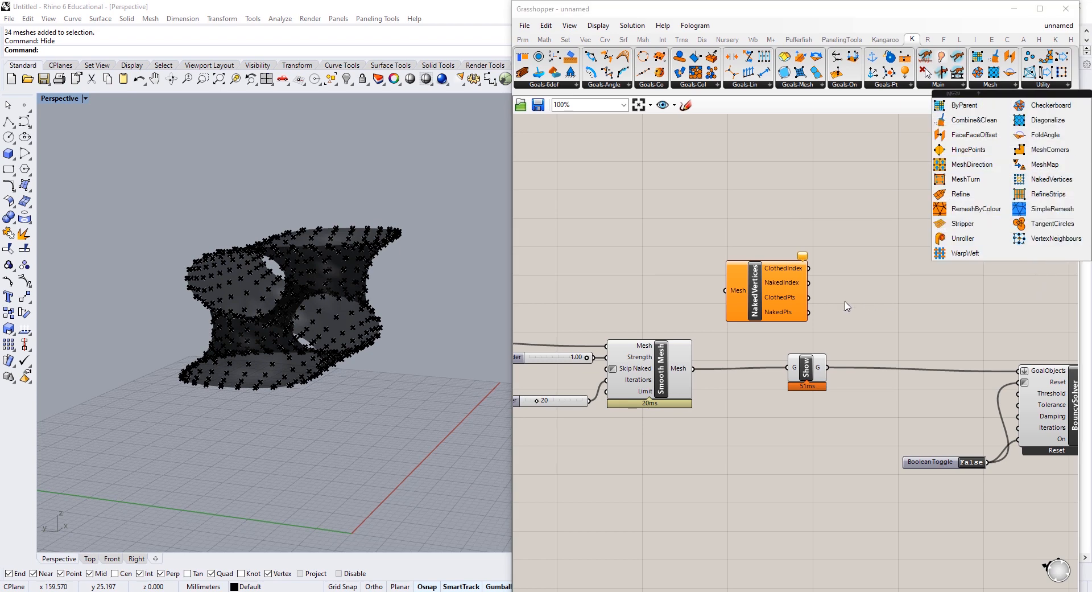
drag(730, 320, 742, 290)
drag(693, 369, 737, 260)
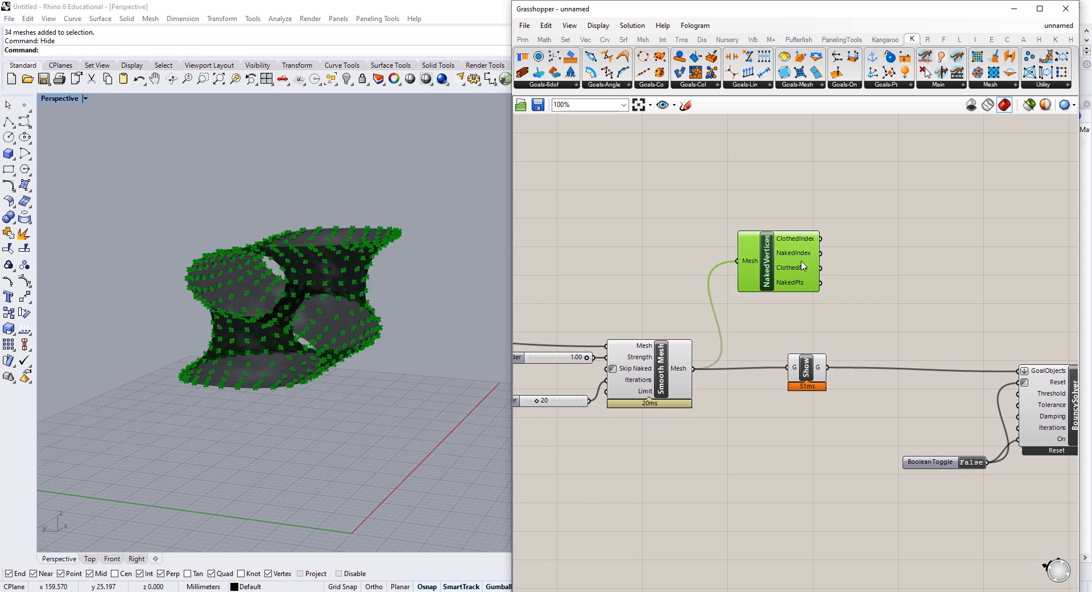
right_drag(917, 260, 809, 245)
Step: Add an Anchor goal on the NakedPts and wire it into the BouncySolver's GoalObjects
double_click(809, 245)
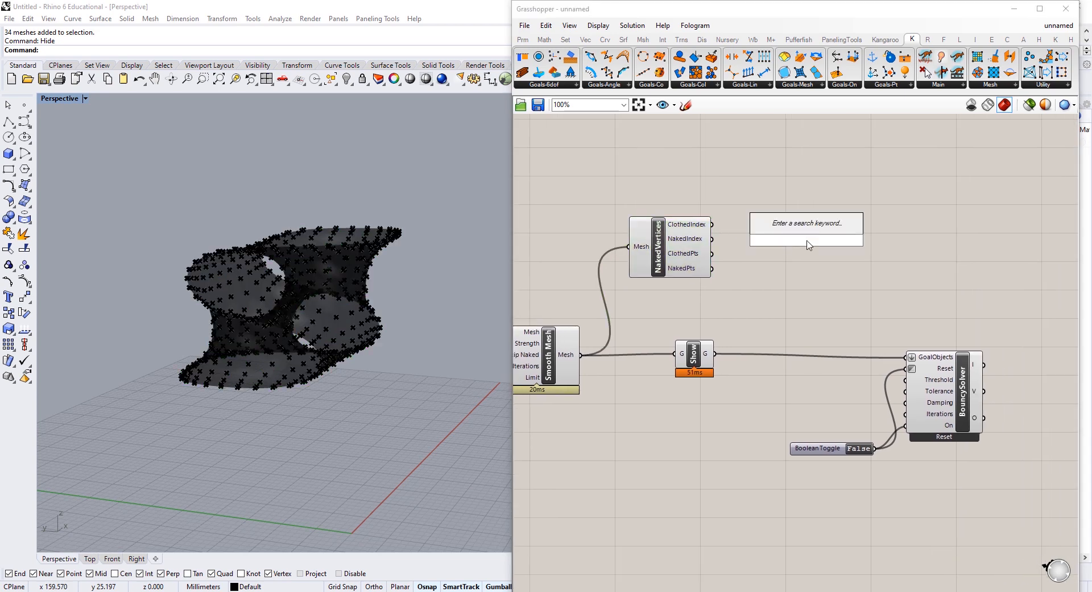
text(anch)
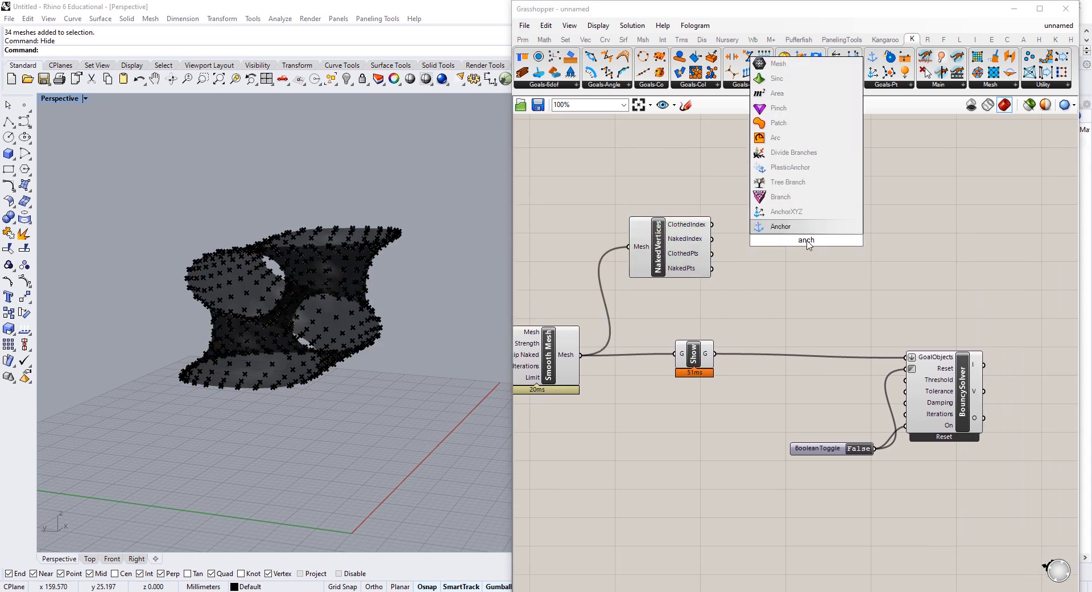
key(Return)
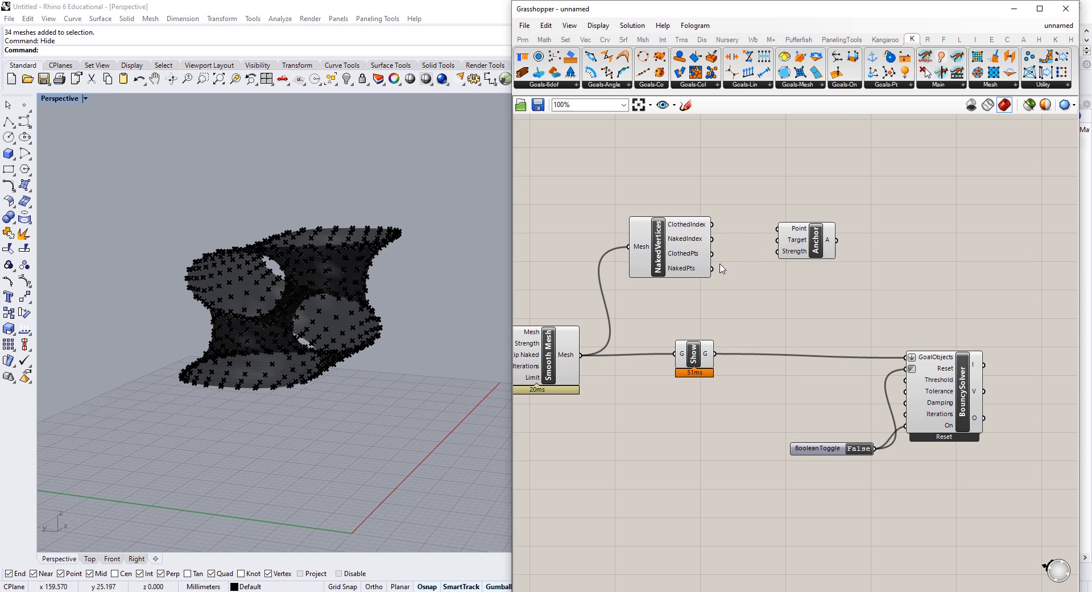
drag(711, 269, 777, 229)
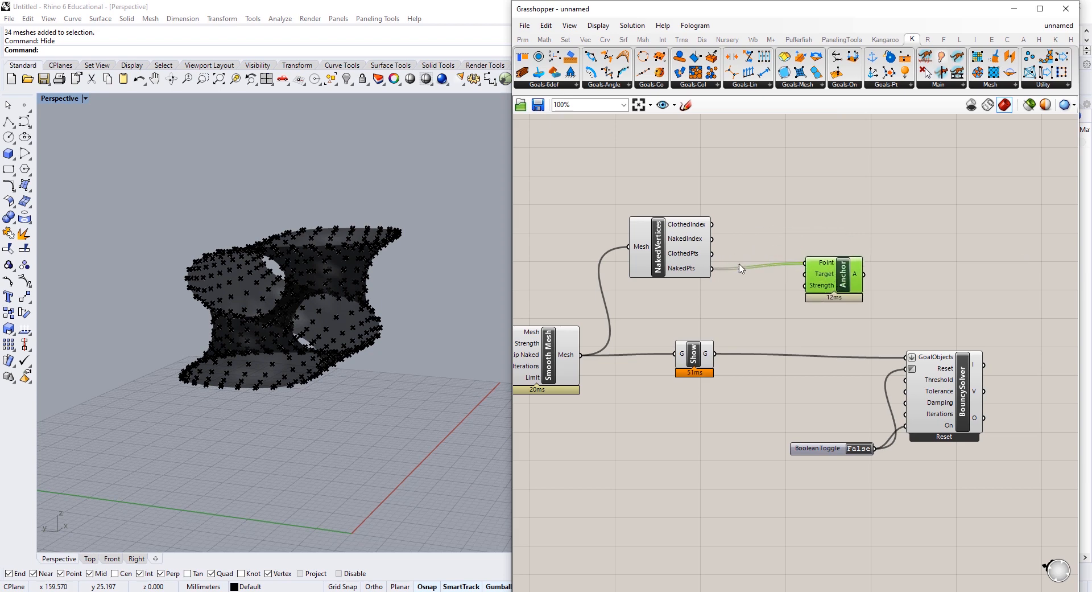
right_drag(739, 307, 854, 290)
drag(610, 357, 608, 357)
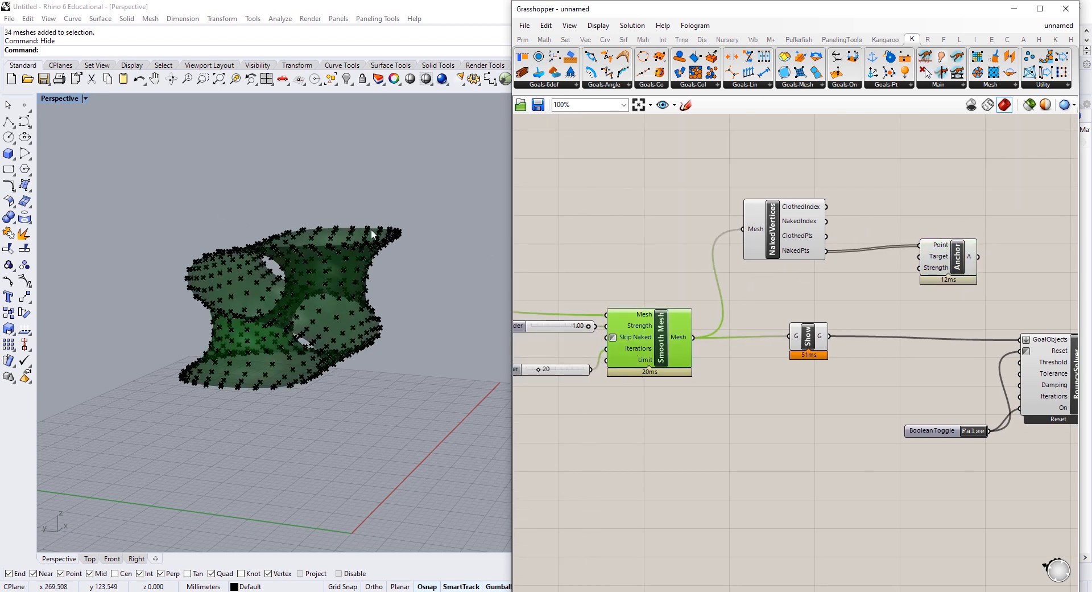
right_drag(371, 229, 355, 261)
drag(944, 259, 911, 265)
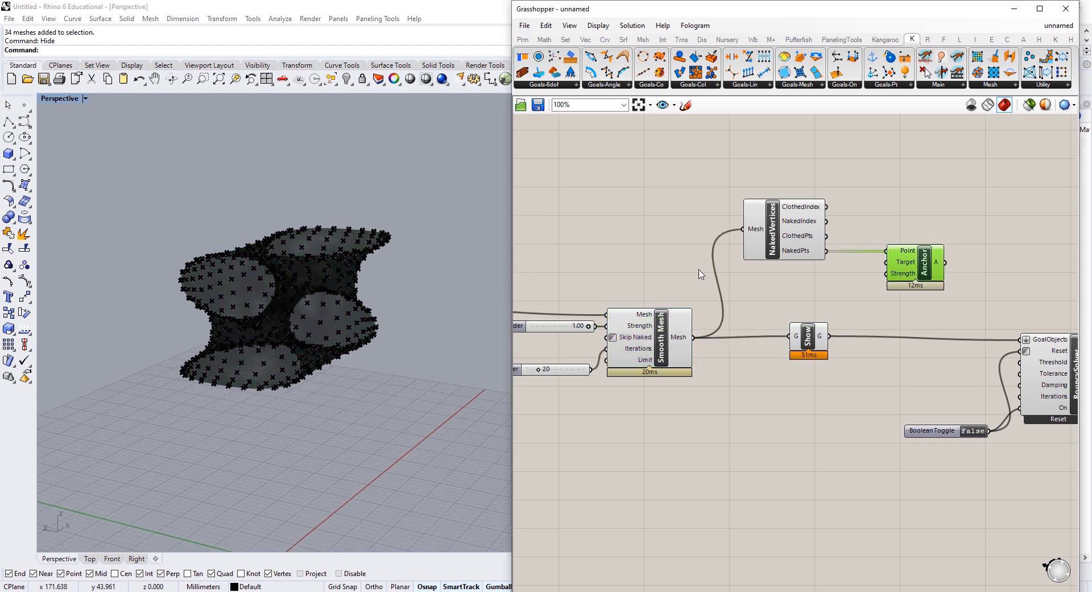
right_drag(932, 274, 826, 265)
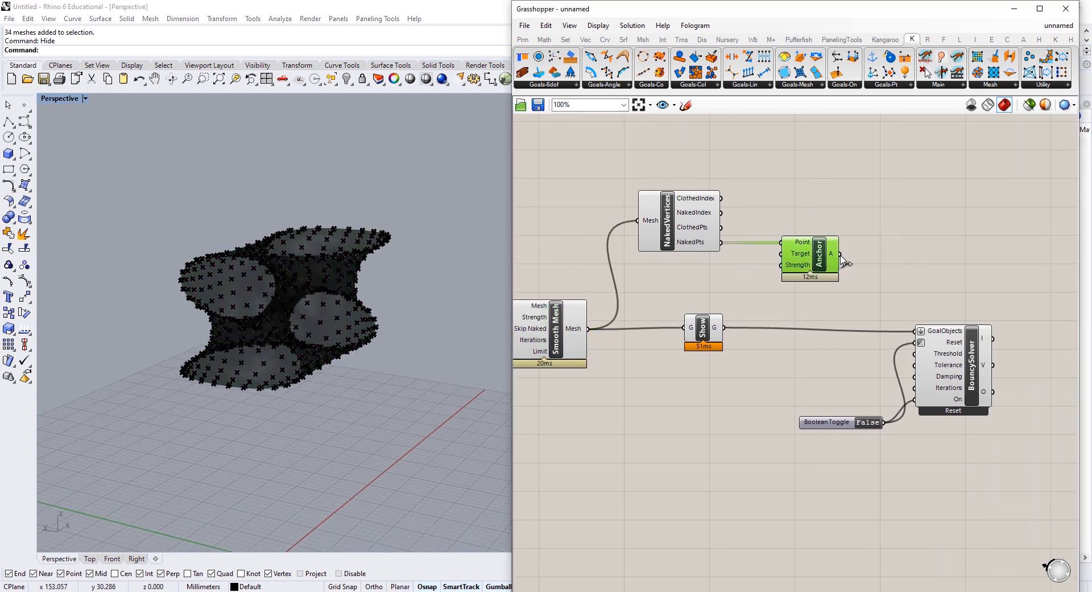
drag(842, 260, 918, 335)
right_drag(642, 405, 778, 362)
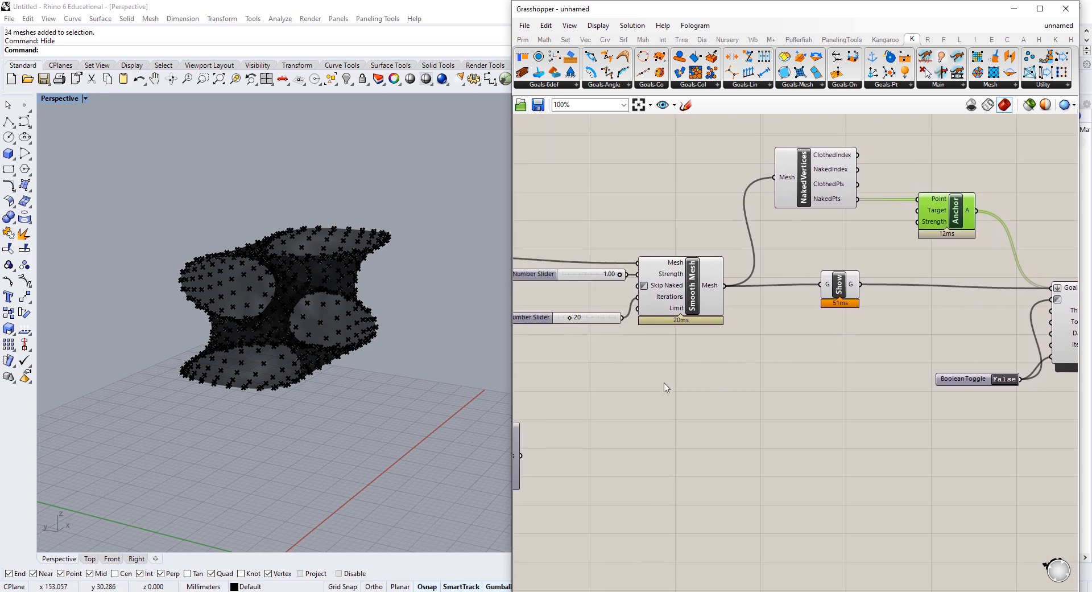
double_click(786, 383)
Step: Add a Kangaroo Smooth goal fed by the smoothed mesh and wire it into the solver's GoalObjects
text(smooth)
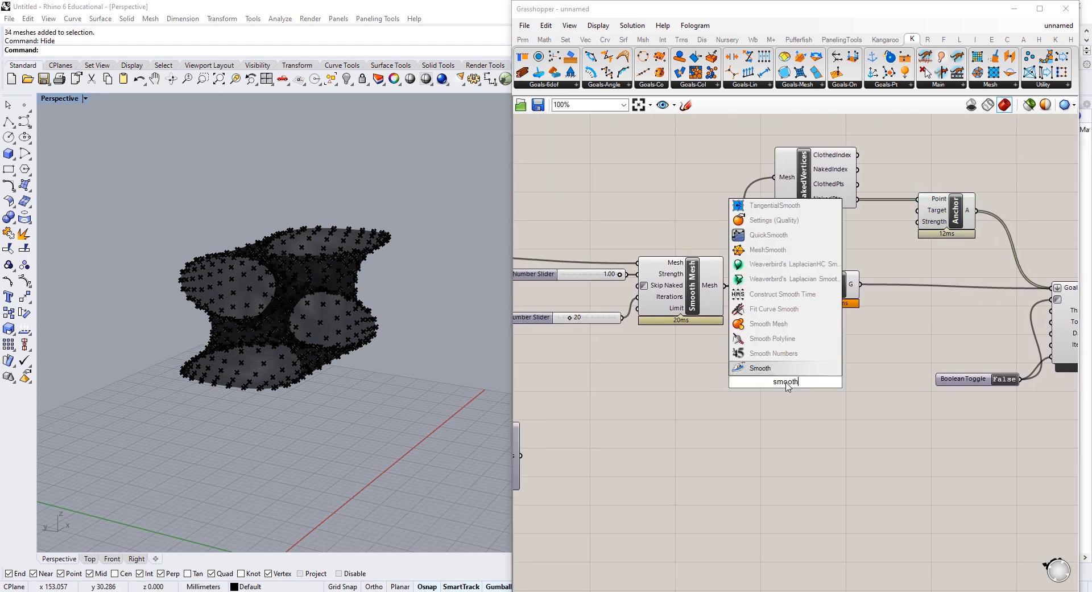
click(757, 371)
drag(725, 285, 748, 373)
right_drag(874, 398, 769, 402)
drag(759, 403, 953, 294)
drag(724, 411, 749, 365)
right_drag(1047, 433, 919, 436)
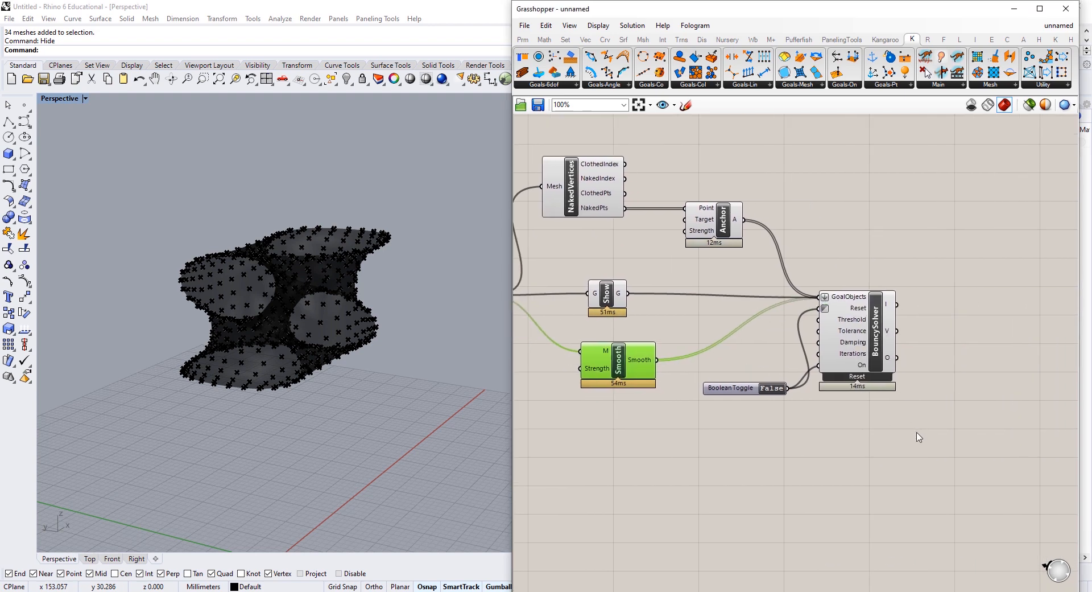
drag(920, 436, 683, 364)
drag(858, 344, 941, 344)
click(891, 415)
drag(823, 388, 821, 344)
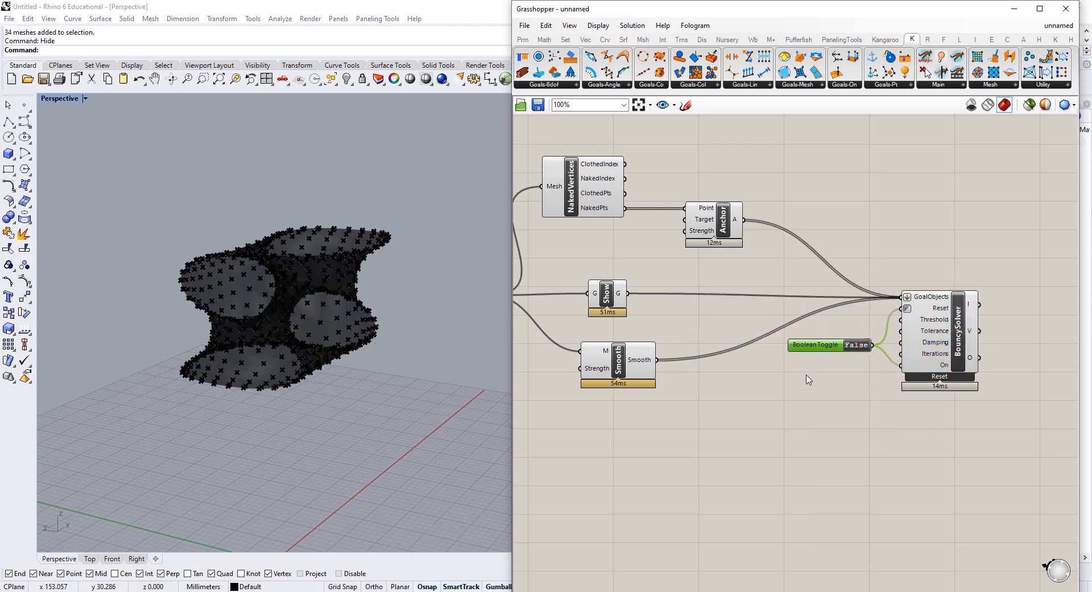
right_drag(776, 404, 810, 401)
Step: Reposition the Face Boundaries component and turn its preview on
right_drag(296, 268, 333, 322)
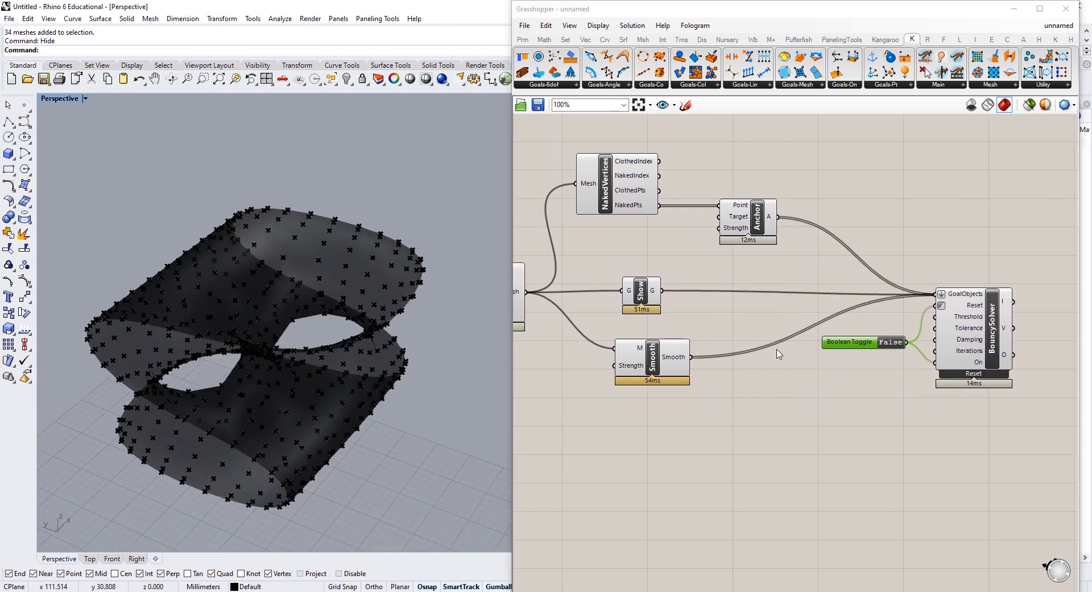
right_drag(566, 319, 783, 239)
scroll(765, 268, down, 2)
right_drag(721, 276, 753, 265)
drag(597, 365, 930, 360)
right_drag(834, 368, 619, 382)
right_drag(649, 315, 804, 322)
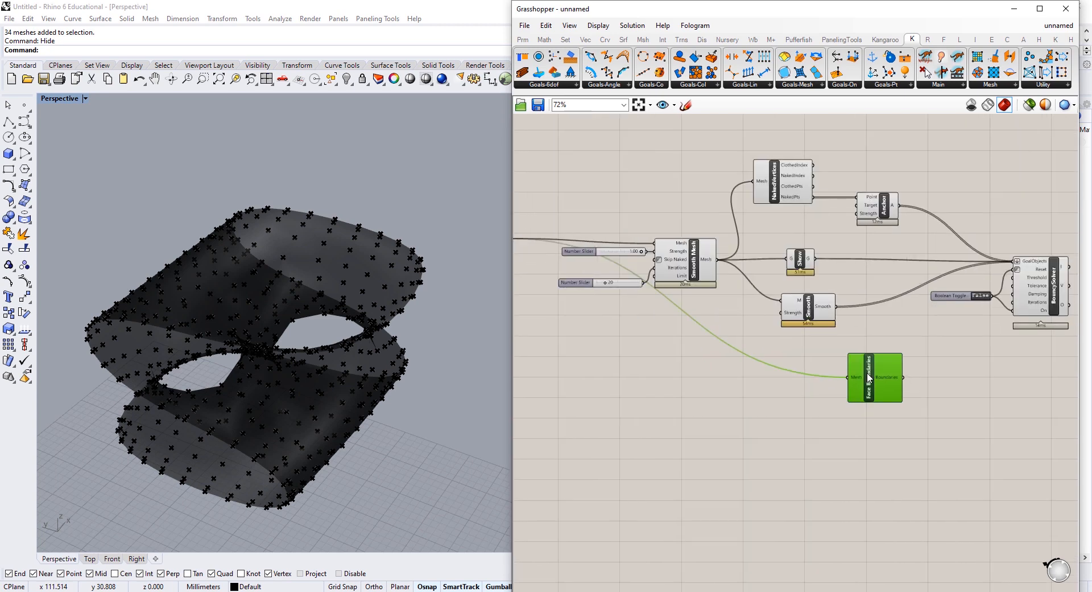
right_click(867, 374)
click(901, 395)
click(865, 312)
Step: Connect the Smooth Mesh output to Face Boundaries to show the face edges
right_drag(657, 274, 752, 267)
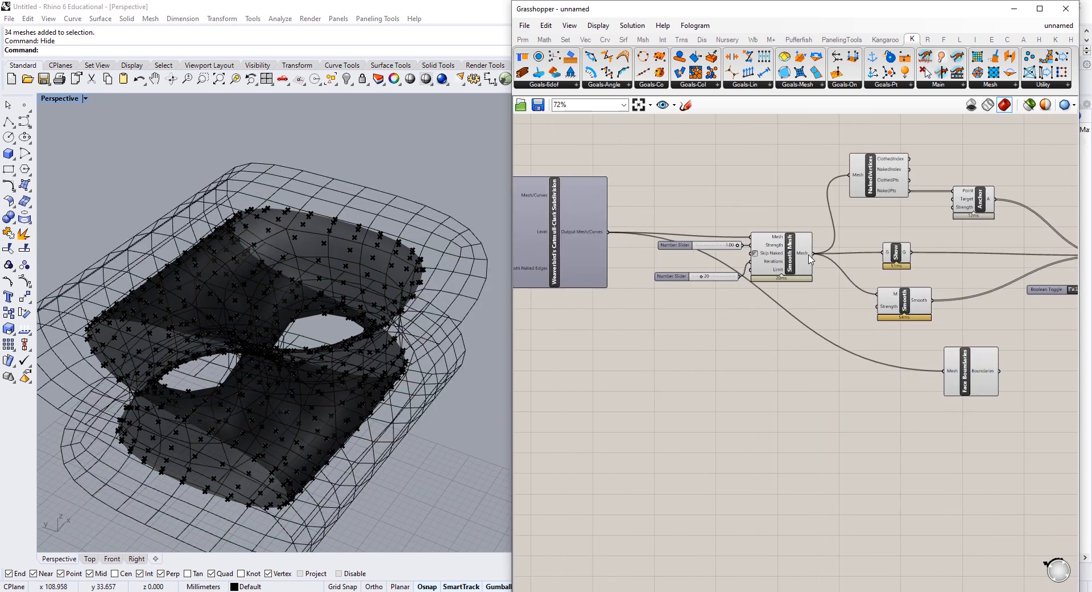
drag(814, 253, 884, 385)
scroll(317, 260, up, 5)
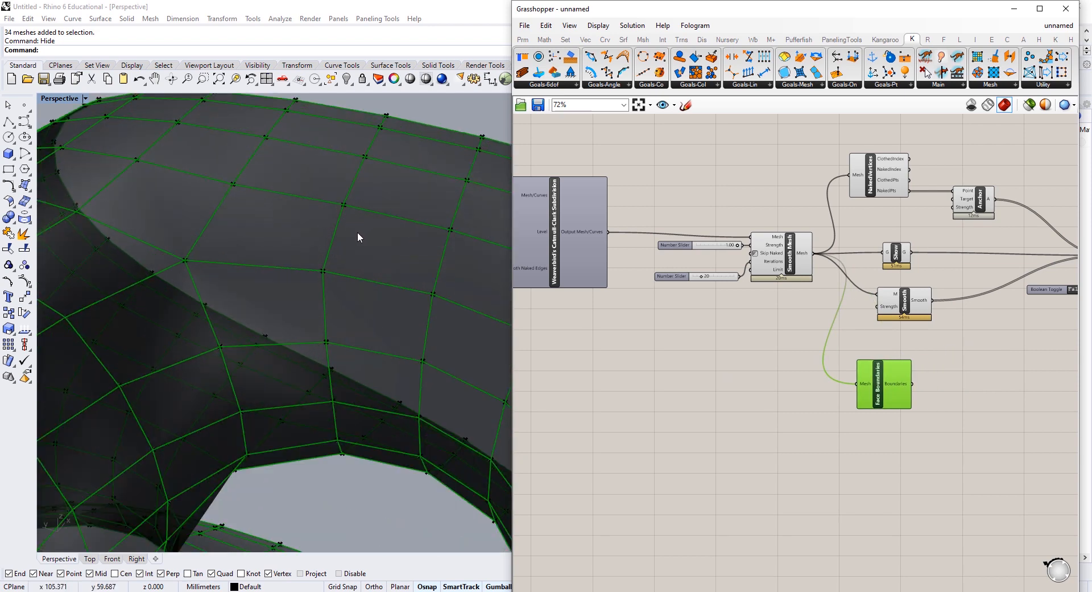
scroll(363, 280, down, 5)
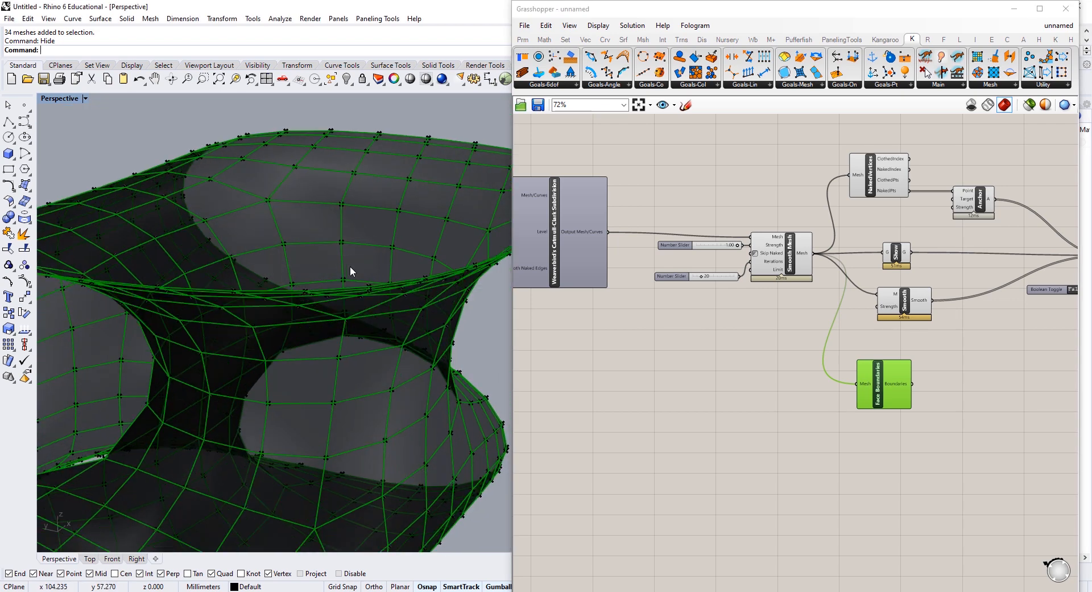
scroll(346, 308, up, 4)
scroll(360, 342, down, 5)
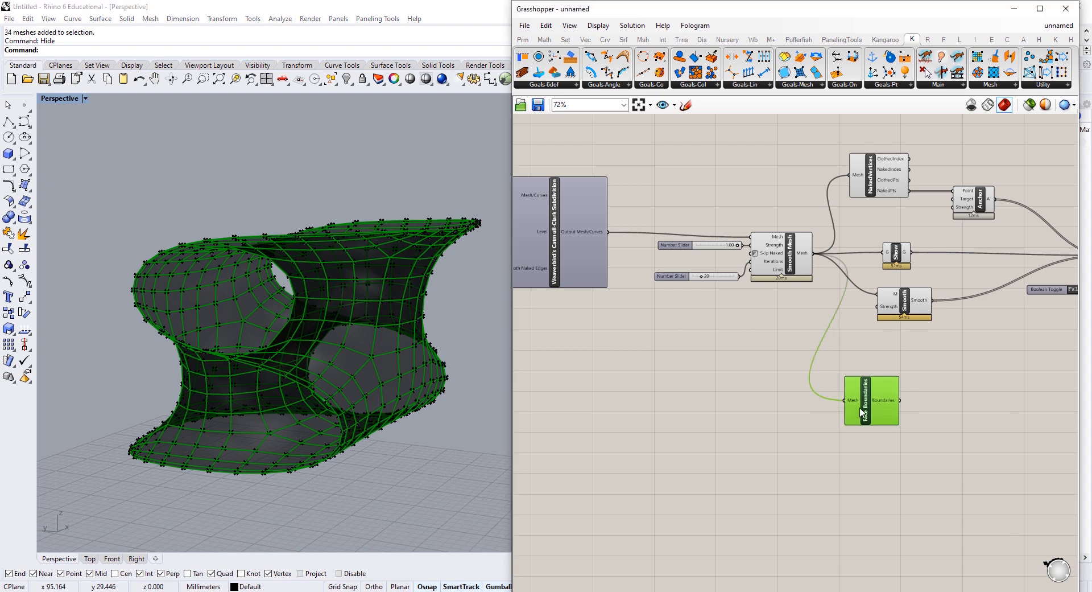
right_drag(896, 403, 695, 413)
double_click(735, 406)
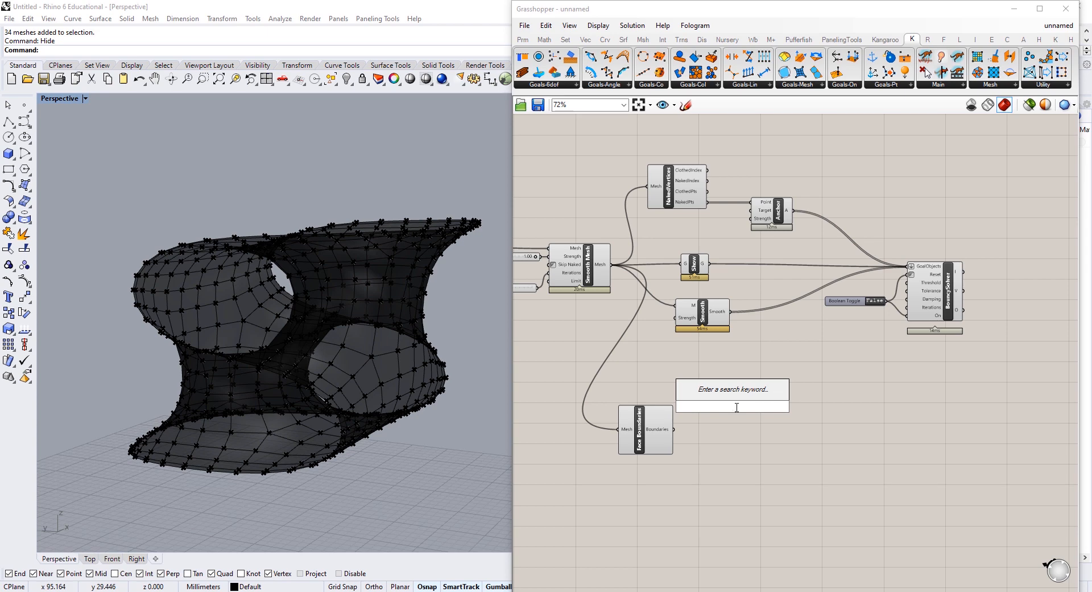
Step: Add an EdgeLengths goal that takes the smoothed mesh
text(edge)
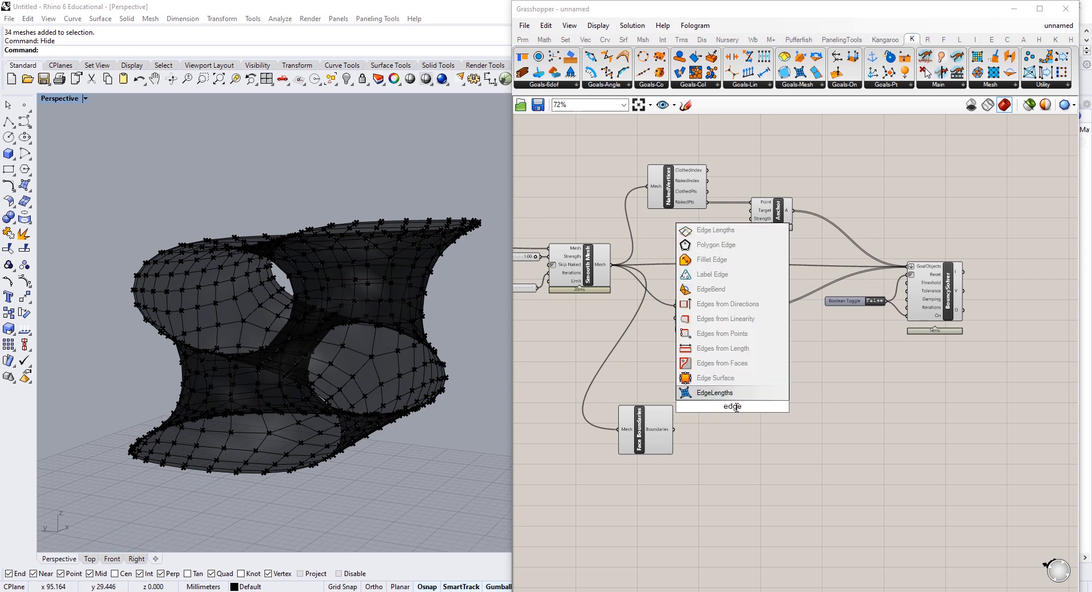
key(Up)
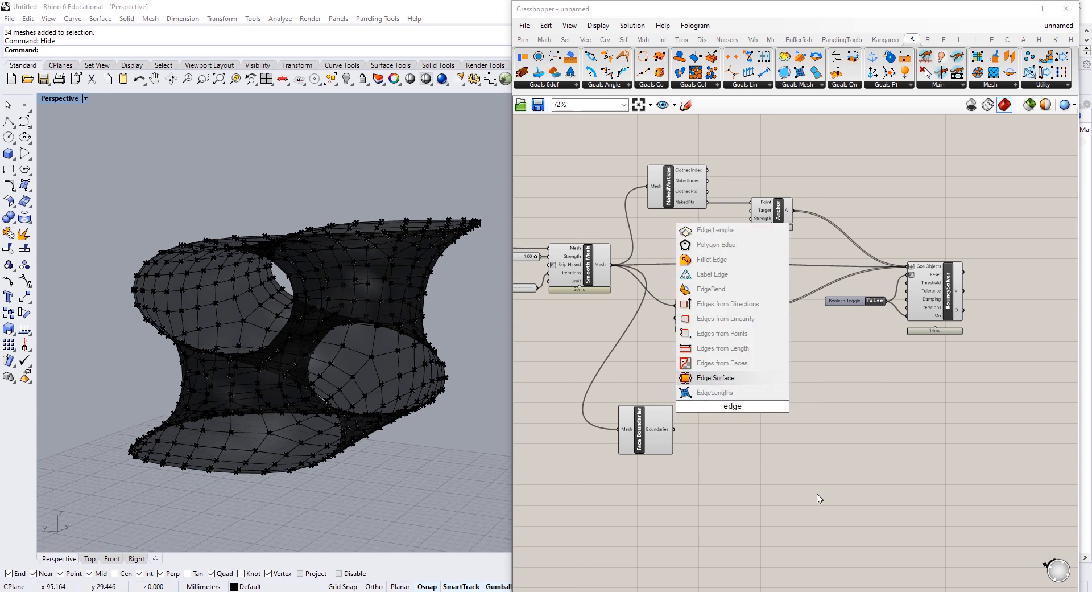
click(744, 394)
drag(651, 438, 612, 429)
scroll(702, 404, up, 3)
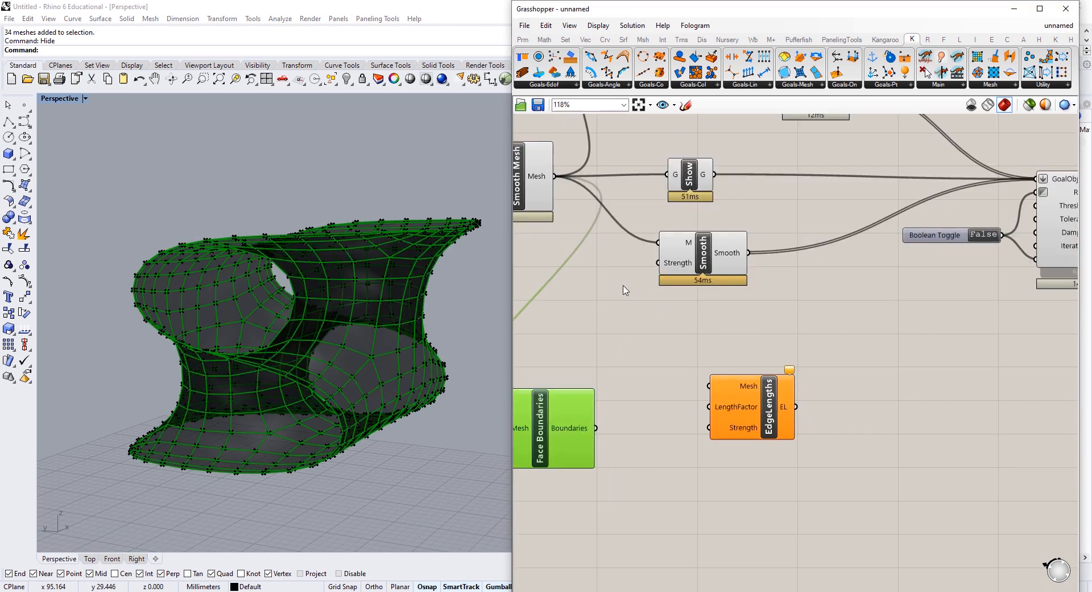
click(625, 289)
drag(555, 176, 709, 385)
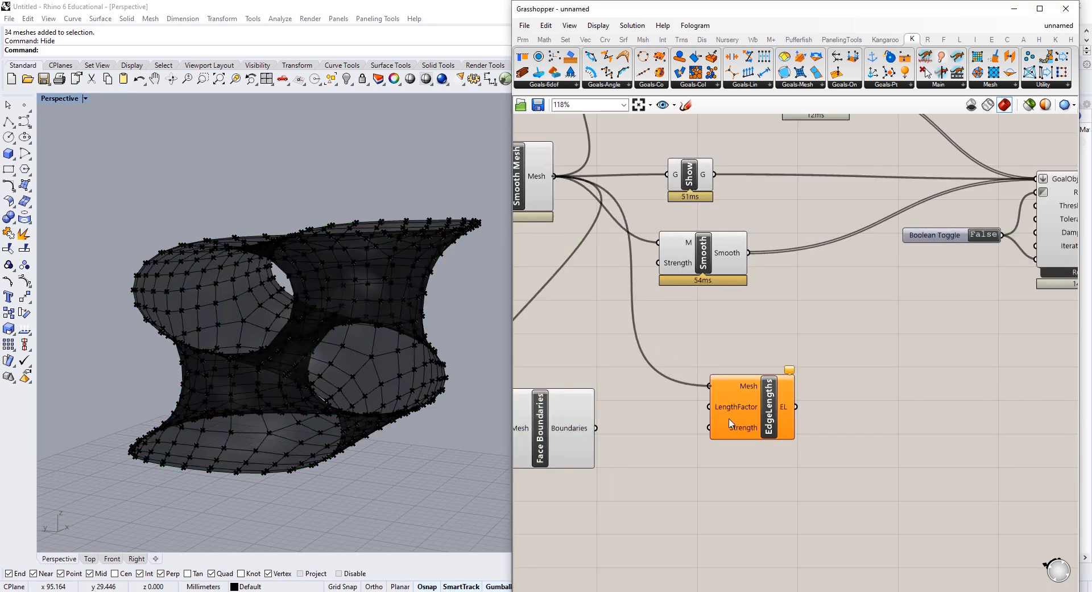
drag(731, 422, 757, 409)
Step: Attach a 0.150 Number Slider to EdgeLengths' LengthFactor
double_click(686, 460)
text(0.15)
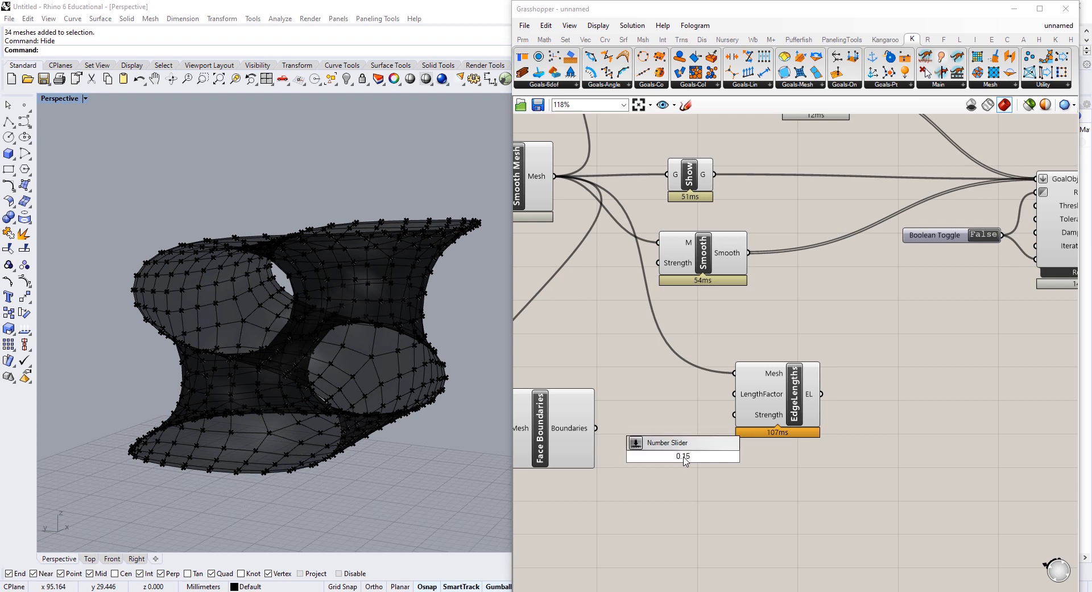
key(Return)
drag(679, 456, 606, 407)
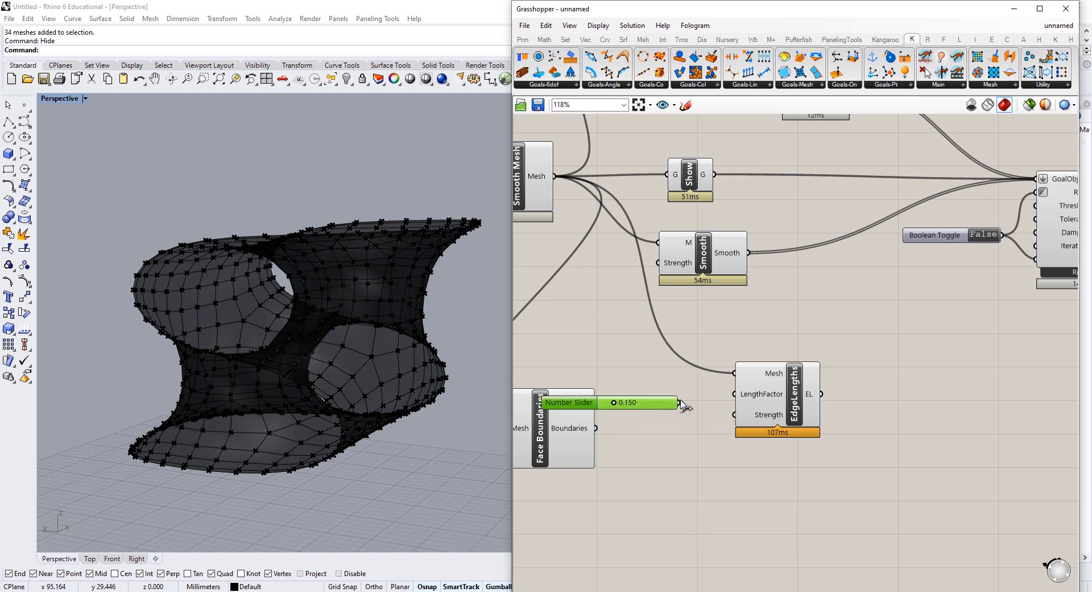
drag(680, 402, 735, 394)
Step: Wire the EdgeLengths goal into the BouncySolver's GoalObjects
click(578, 441)
click(829, 439)
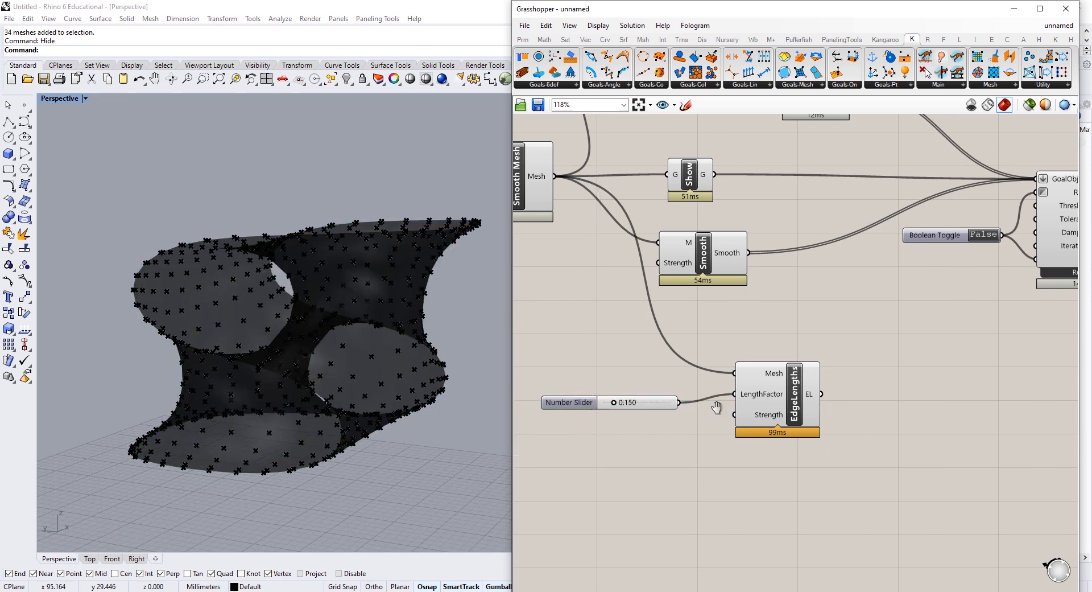
right_drag(825, 408, 660, 417)
drag(656, 402, 893, 178)
scroll(895, 263, down, 2)
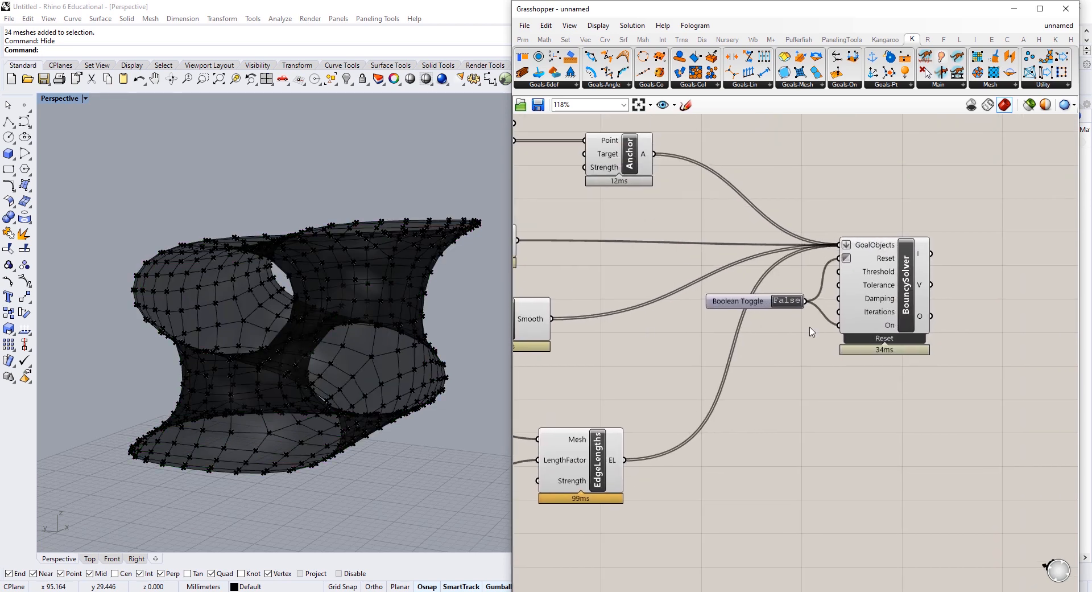
scroll(783, 360, down, 2)
Step: Turn preview off for the seven goal-building components
drag(812, 145, 631, 421)
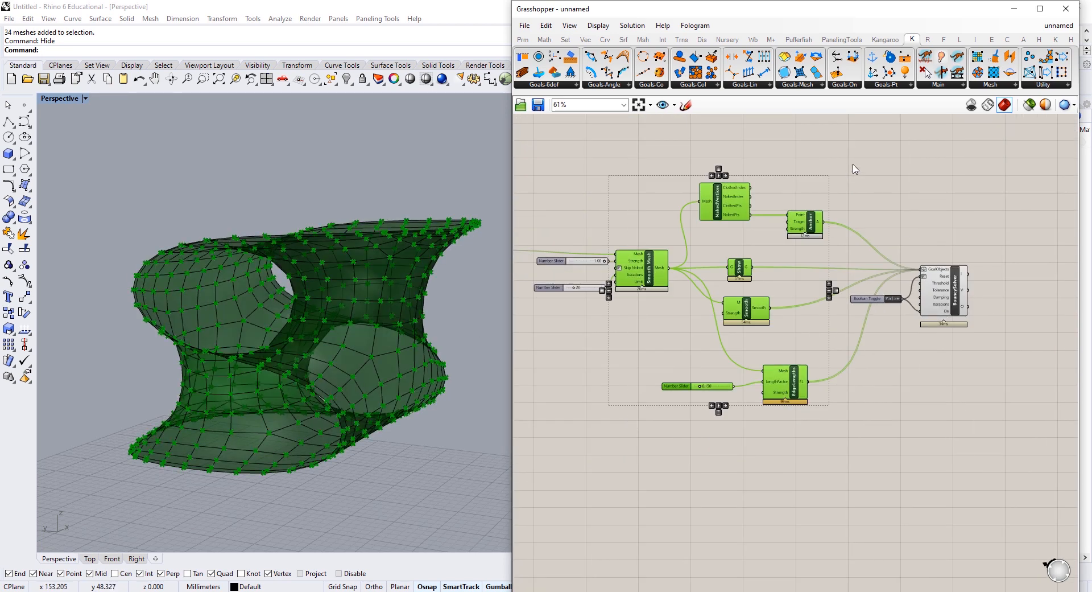
right_click(853, 166)
click(889, 184)
click(751, 331)
right_drag(724, 333, 872, 316)
right_drag(962, 337, 839, 335)
right_drag(963, 330, 777, 345)
scroll(878, 335, up, 3)
double_click(879, 335)
click(741, 266)
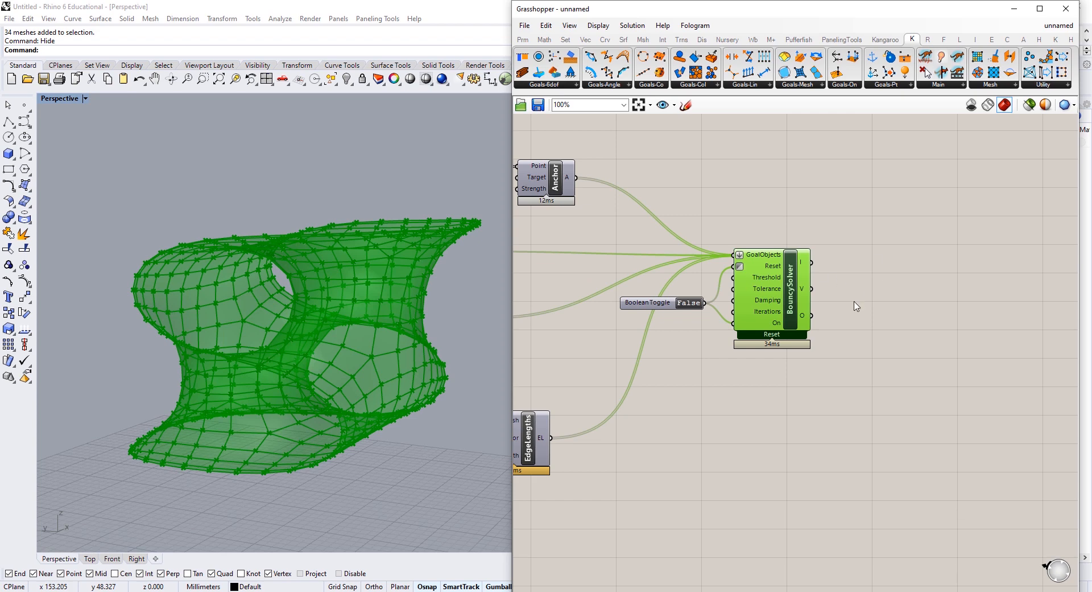
Step: Add a List Item fed by the solver's O output and hide the solver's preview
double_click(905, 355)
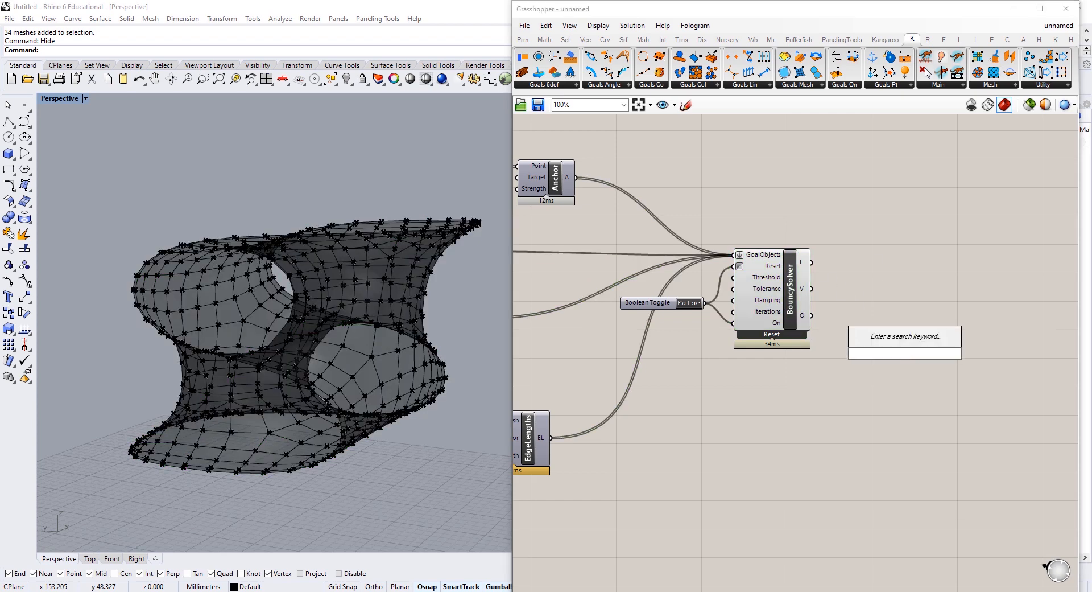
text(it)
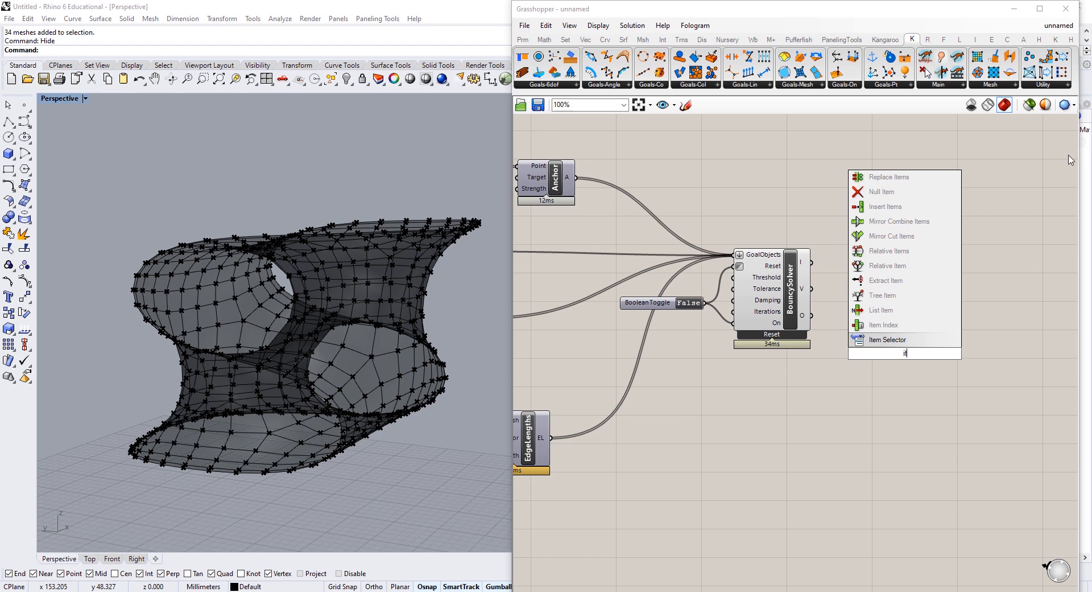
key(Escape)
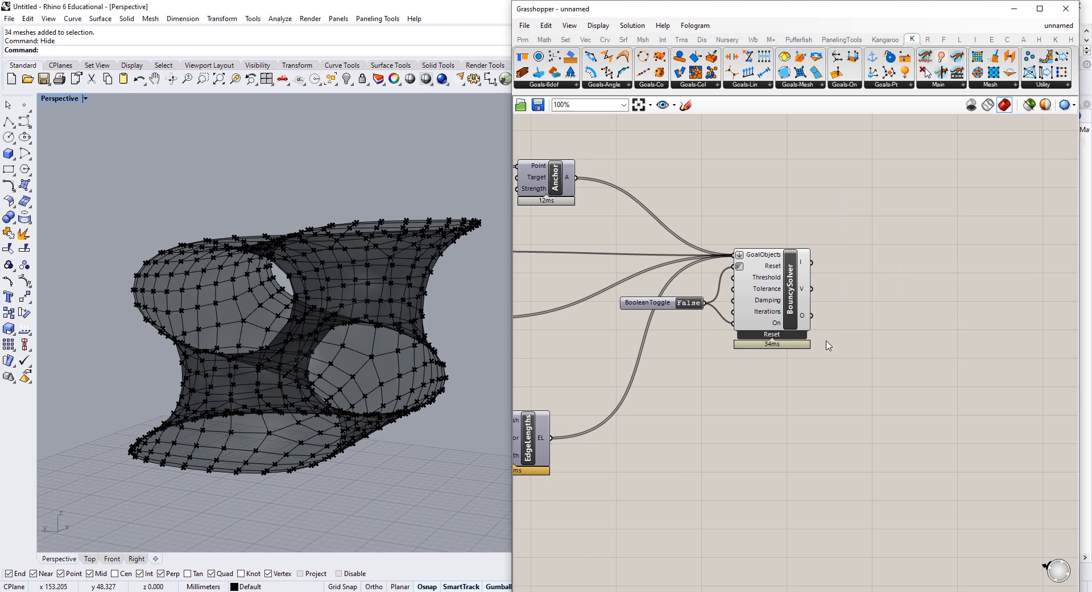
double_click(895, 310)
text(listit)
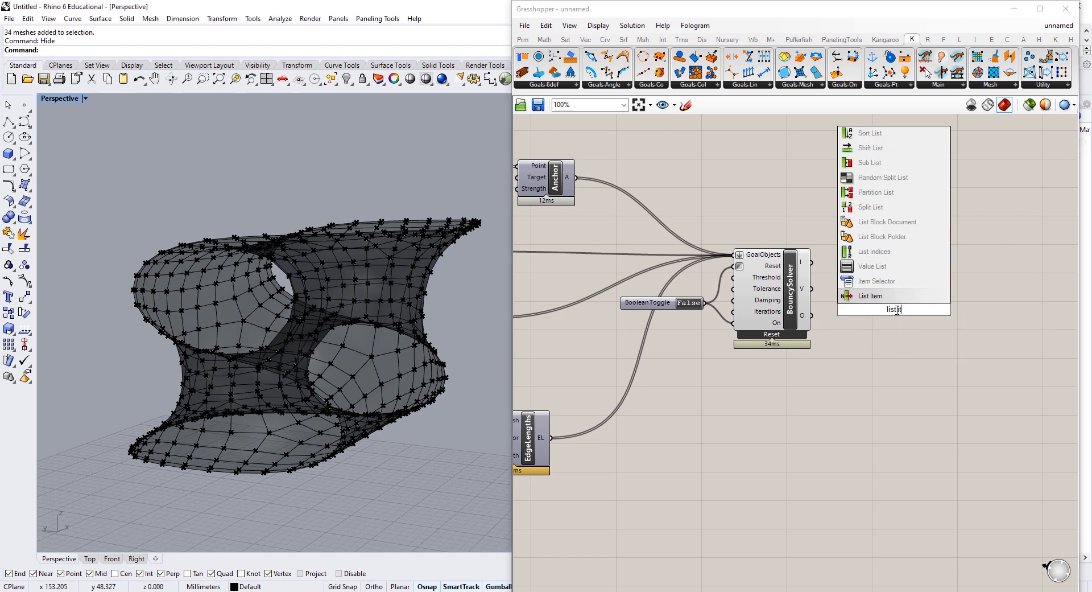
click(871, 295)
right_drag(846, 325, 785, 308)
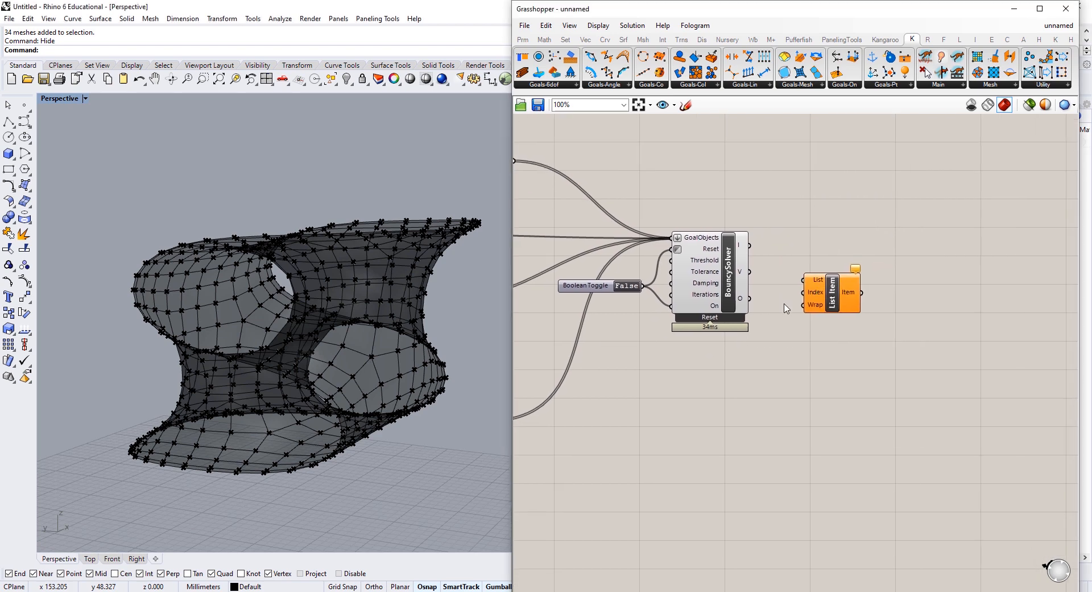
mouse_move(745, 302)
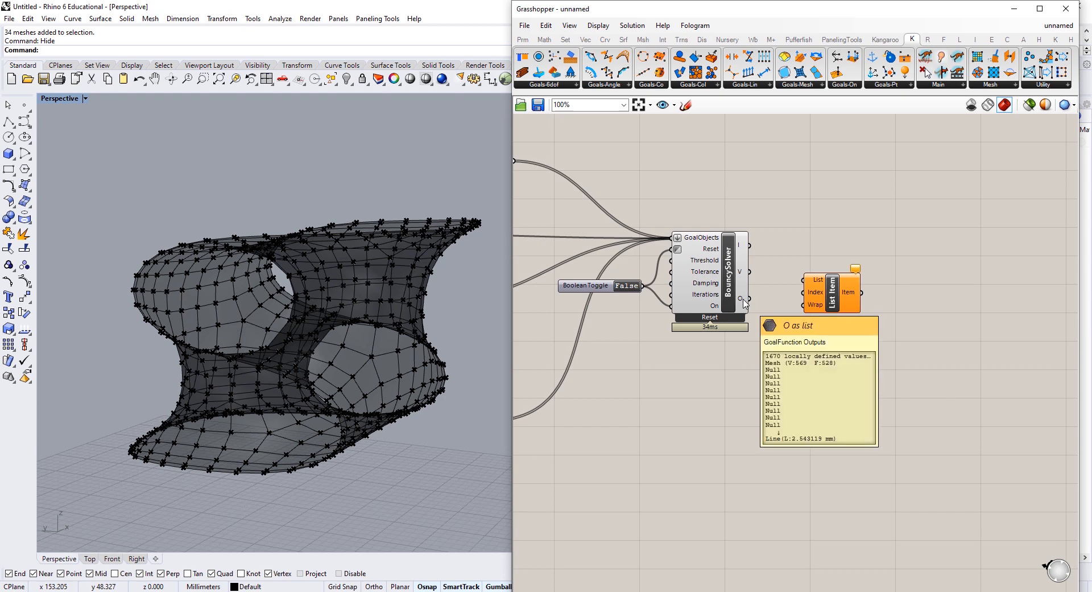
drag(749, 299, 836, 312)
drag(772, 259, 738, 241)
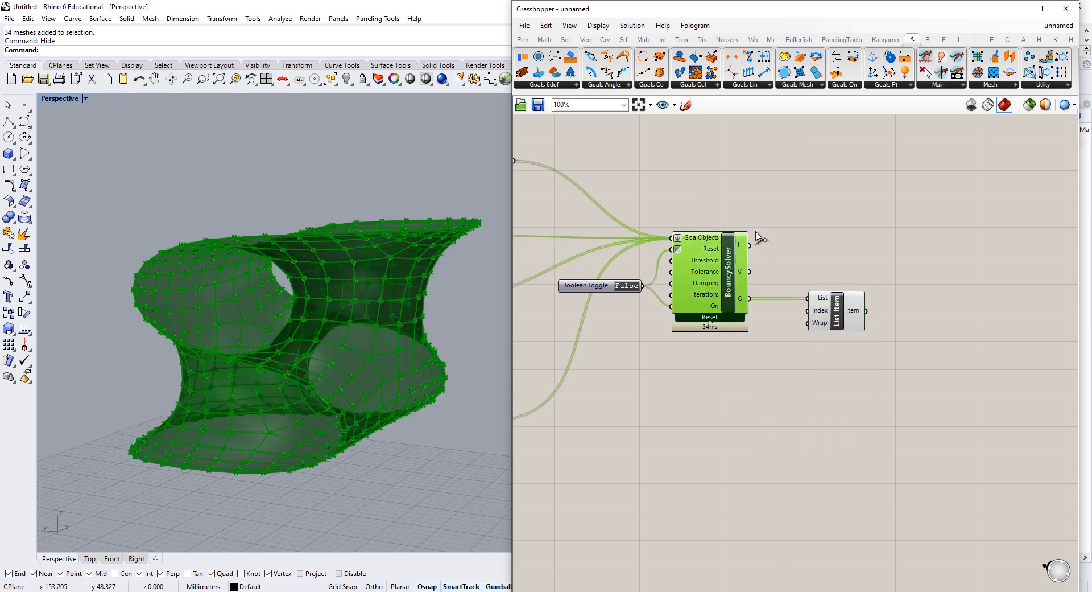
middle_click(771, 205)
click(802, 223)
Step: Try a Face Boundaries component on List Item's output, then delete it
right_drag(945, 326, 848, 302)
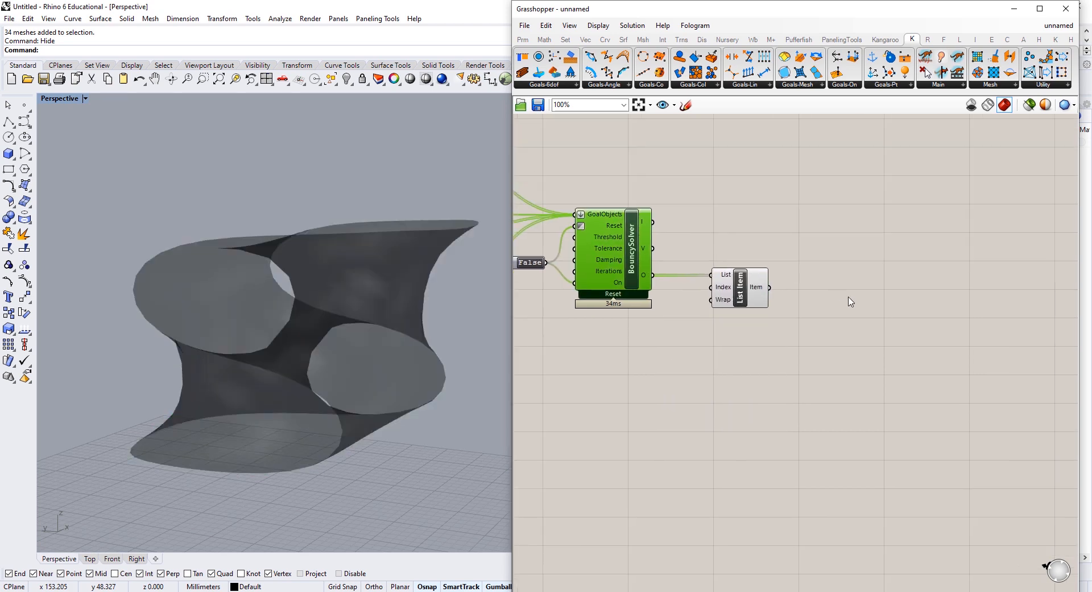
double_click(849, 300)
text(face)
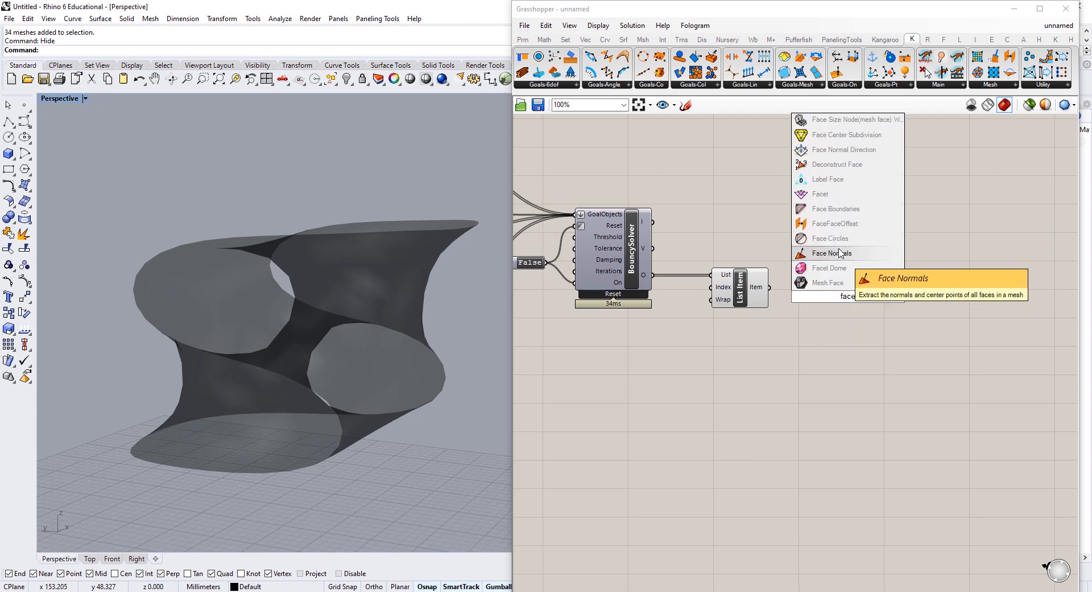
click(836, 211)
drag(769, 286, 815, 373)
click(892, 297)
click(841, 382)
key(Delete)
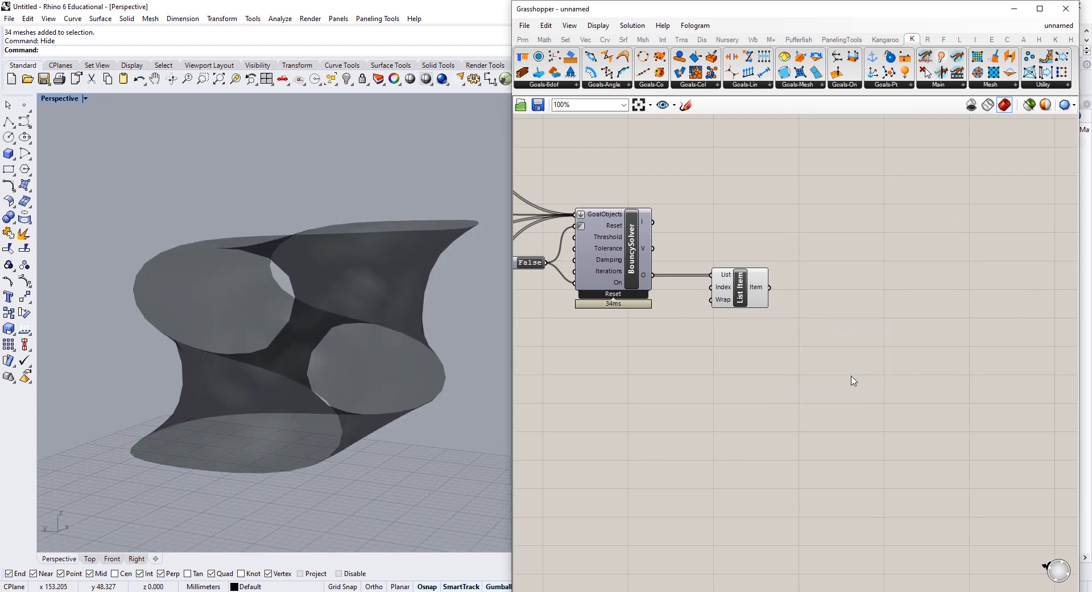
Step: Add a Mesh Edges component fed by List Item's output
double_click(853, 379)
text(mesh ed)
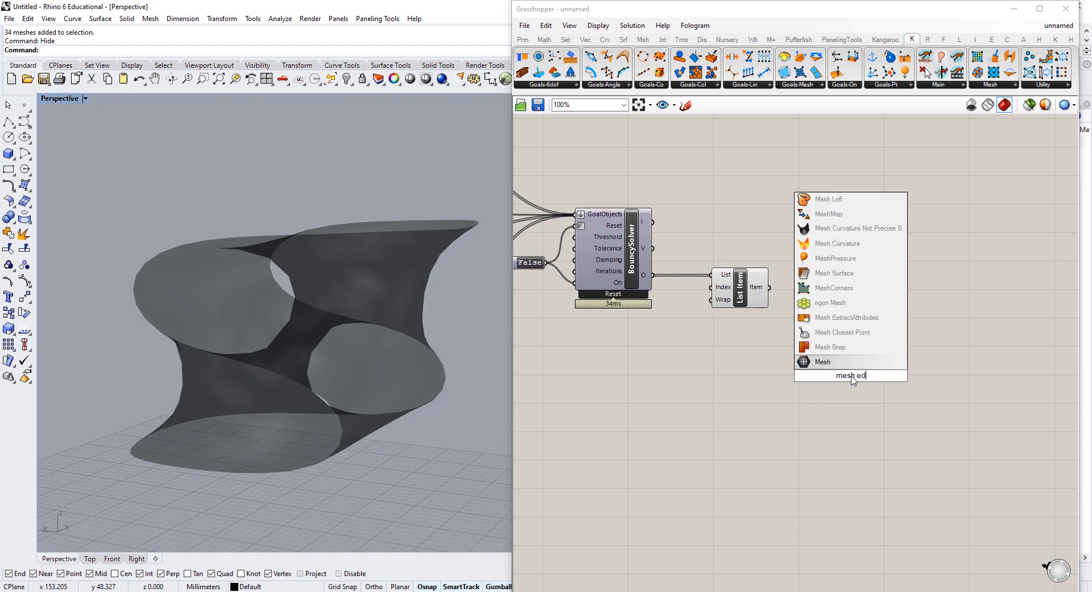
click(821, 348)
drag(769, 287, 803, 360)
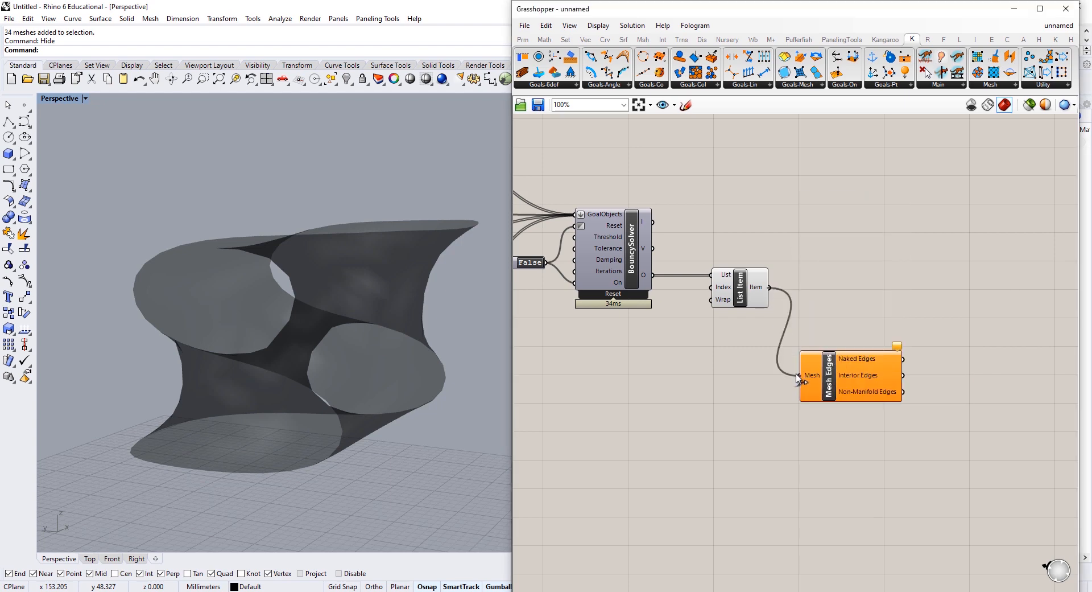
right_drag(525, 352, 756, 331)
click(756, 325)
right_drag(779, 237, 661, 316)
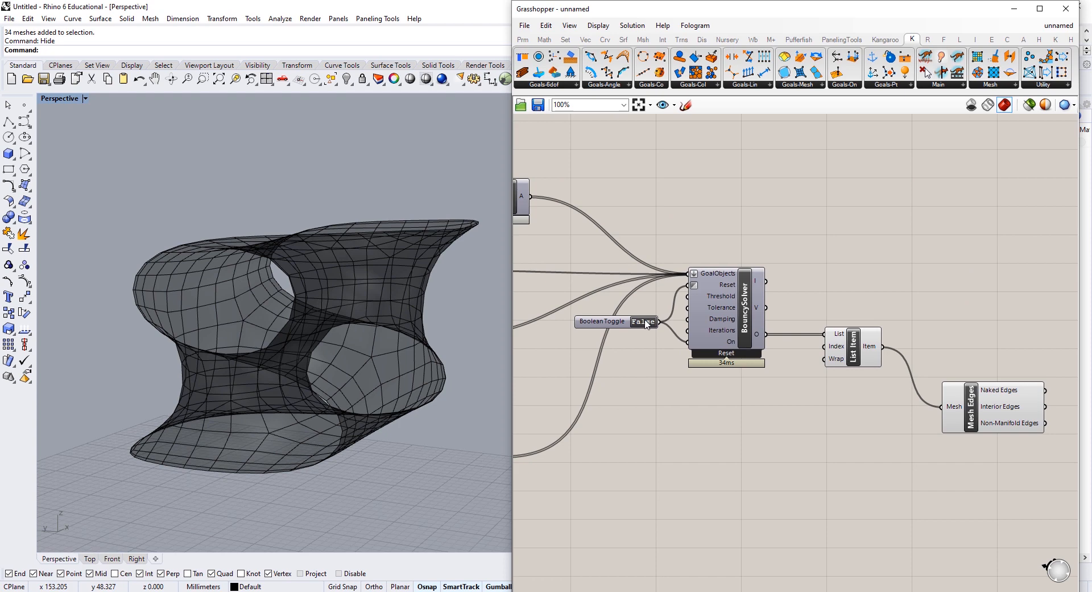
Step: Set the Boolean Toggle to True, reset and restart the solver, watching the mesh relax
click(645, 322)
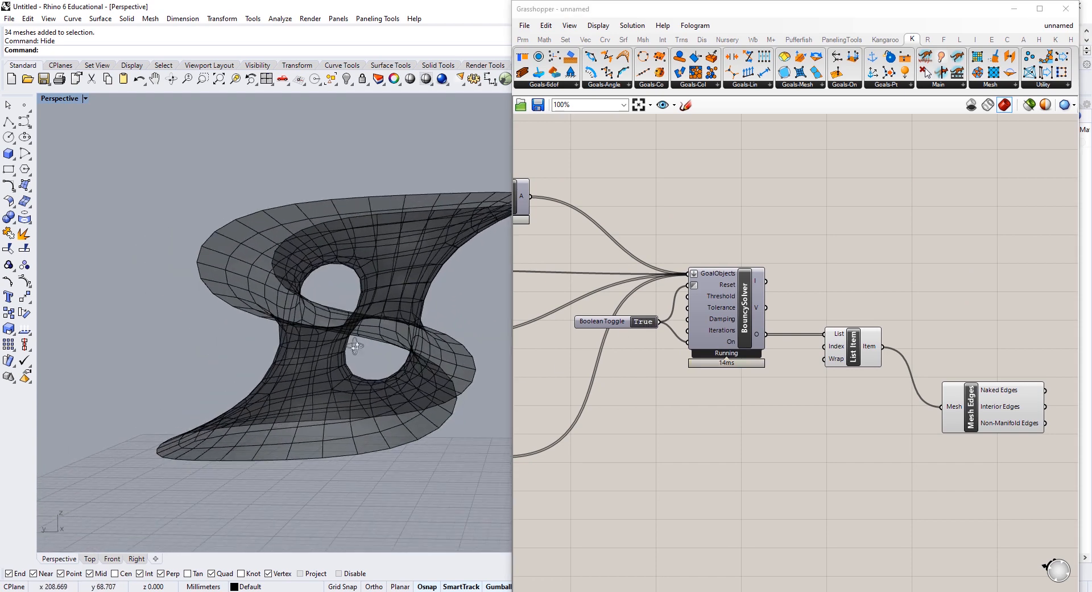
click(645, 322)
click(645, 322)
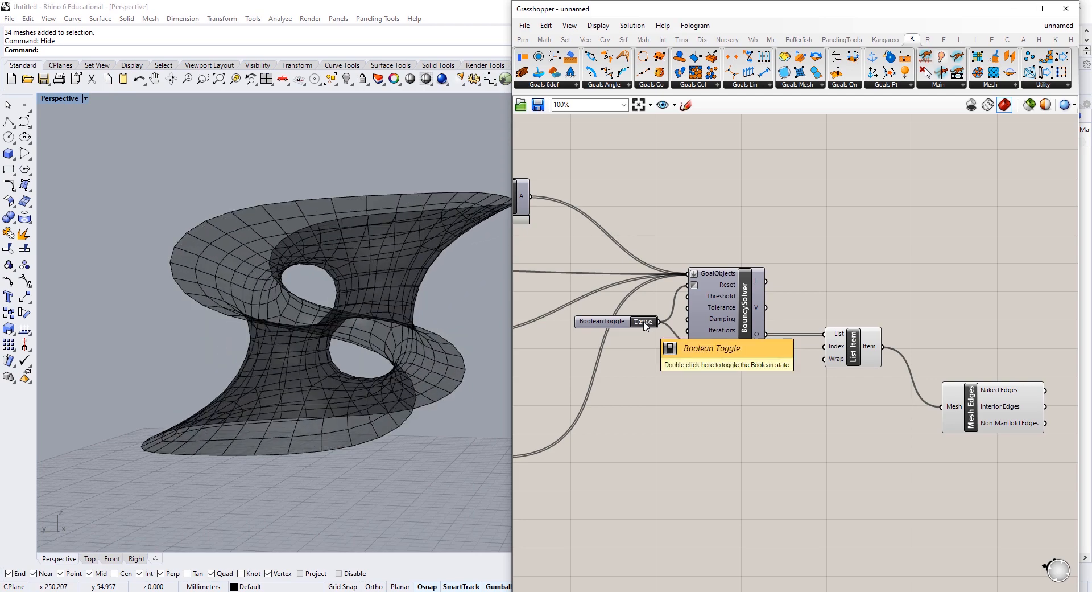
right_drag(449, 329, 188, 336)
right_drag(188, 336, 370, 362)
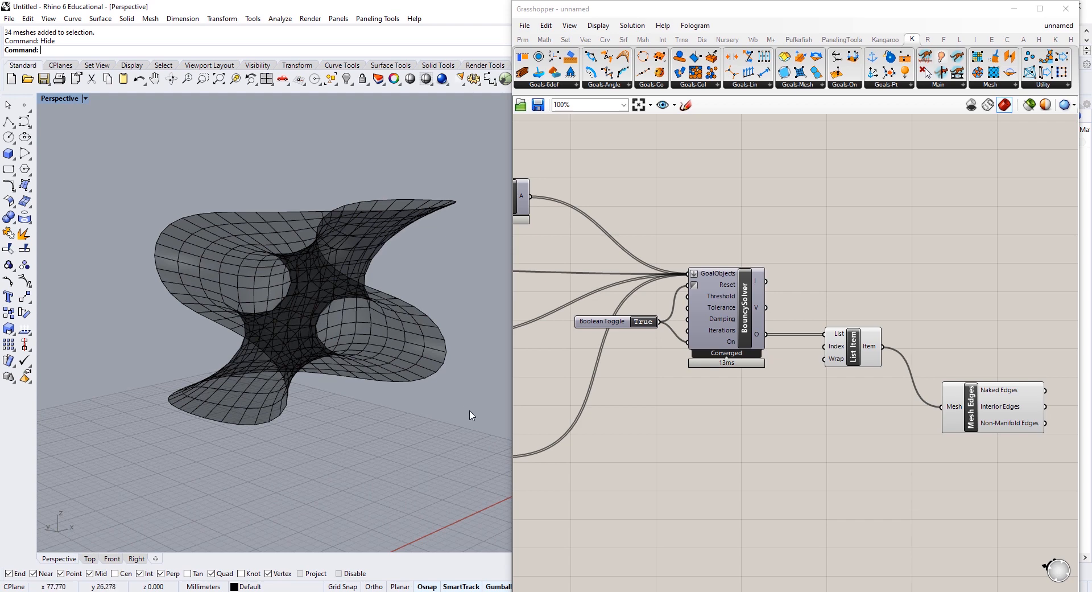
Step: Tidy the components, orbit the converged saddle surface, and inspect Mesh Edges' 1012 edges
right_drag(905, 363, 692, 360)
drag(781, 406, 764, 345)
click(756, 308)
right_drag(306, 311, 268, 336)
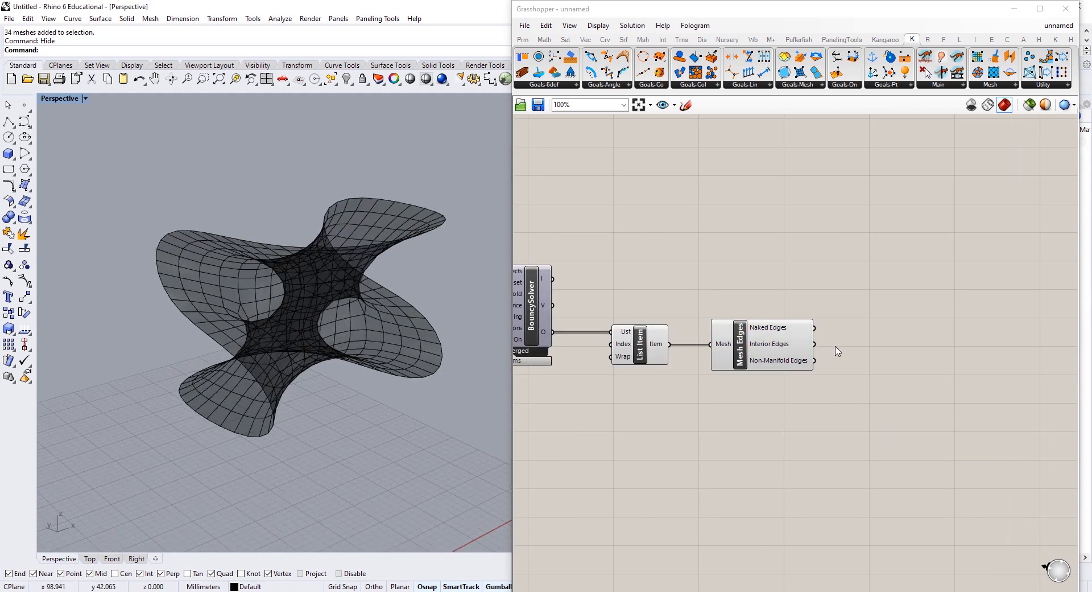
right_drag(523, 340, 759, 326)
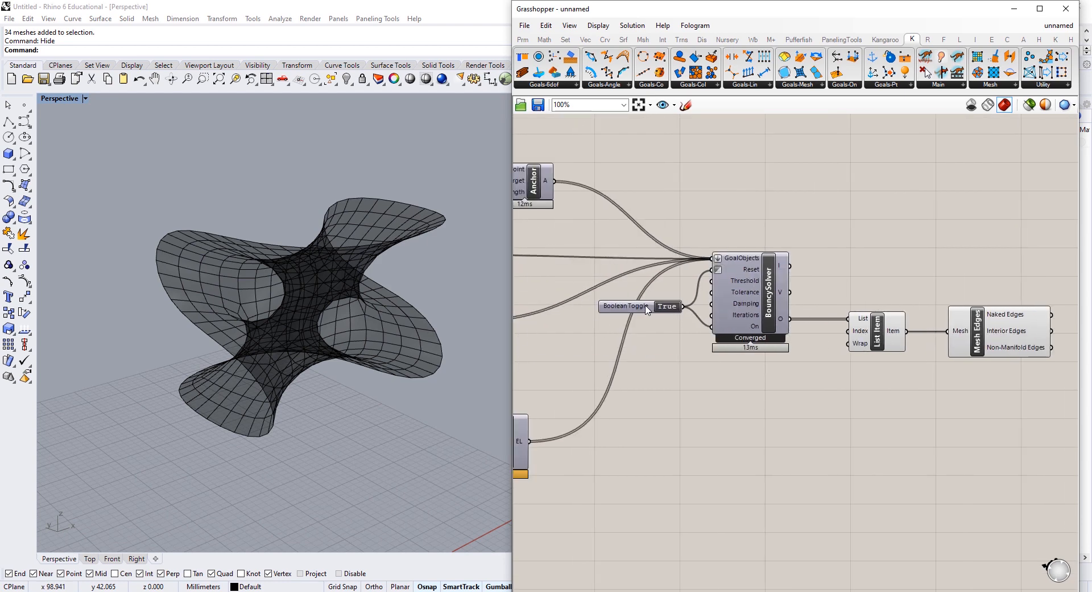
drag(647, 310, 635, 335)
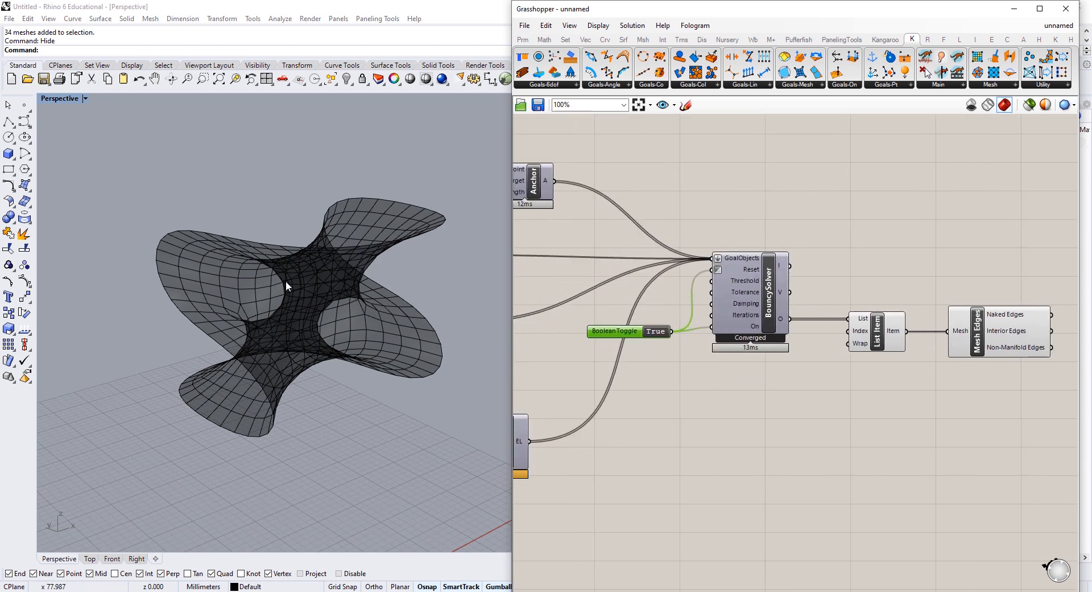
right_drag(285, 281, 358, 304)
drag(612, 333, 609, 328)
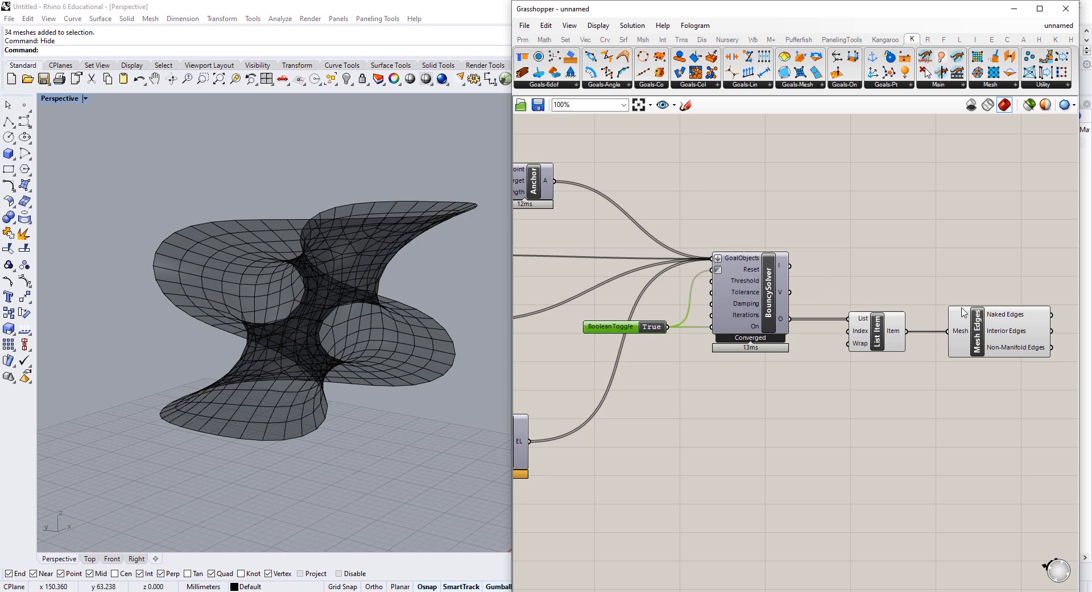
right_drag(999, 372, 834, 360)
click(860, 322)
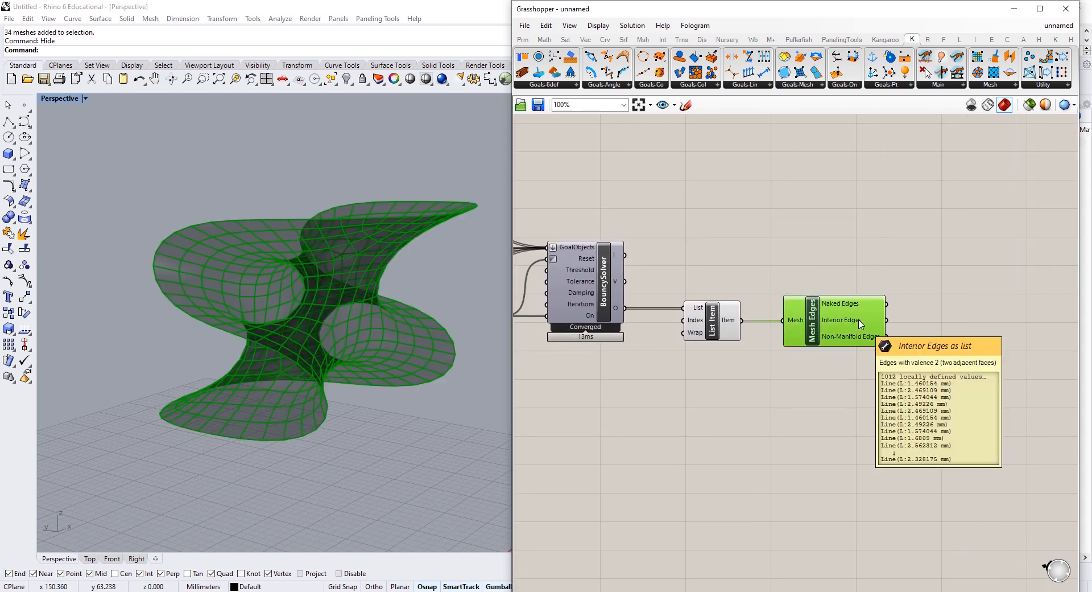
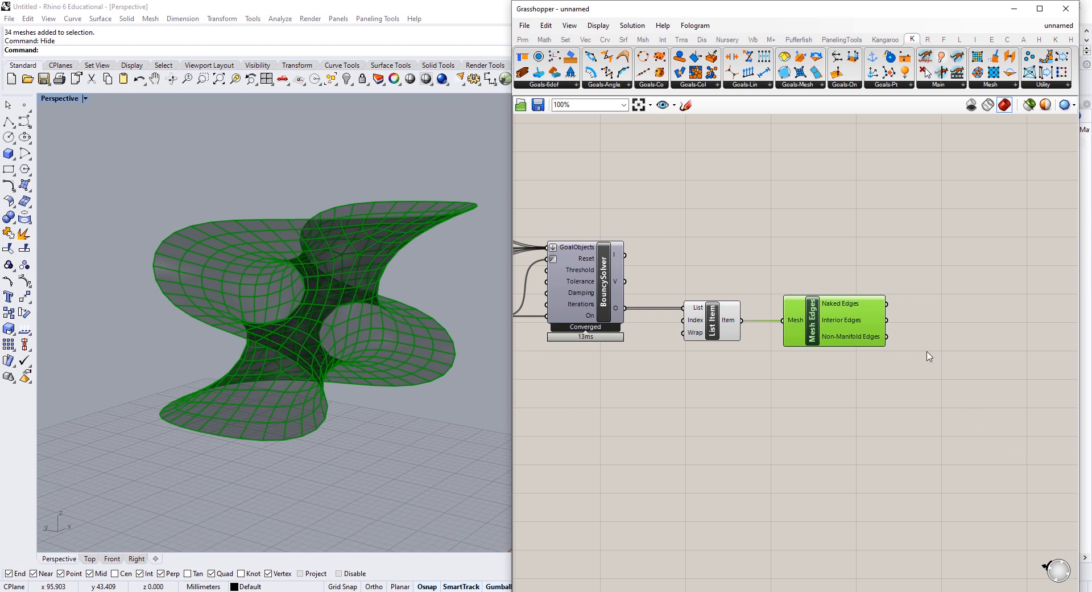
Step: Place Weaverbird's Naked boundary below Mesh Edges and feed it the relaxed mesh
right_drag(908, 416, 859, 434)
double_click(859, 433)
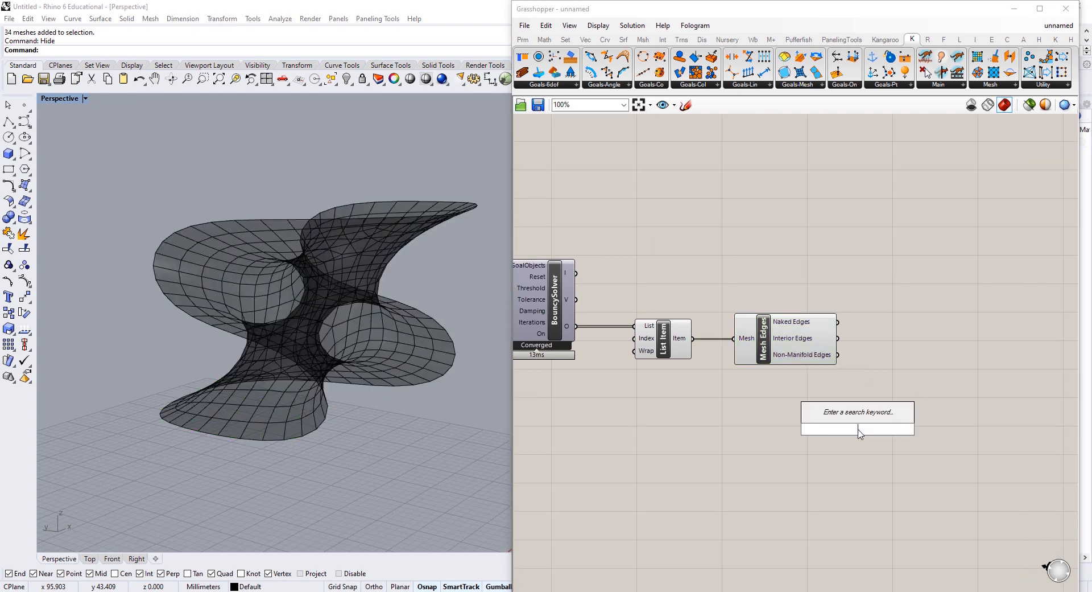
text(weaverbird)
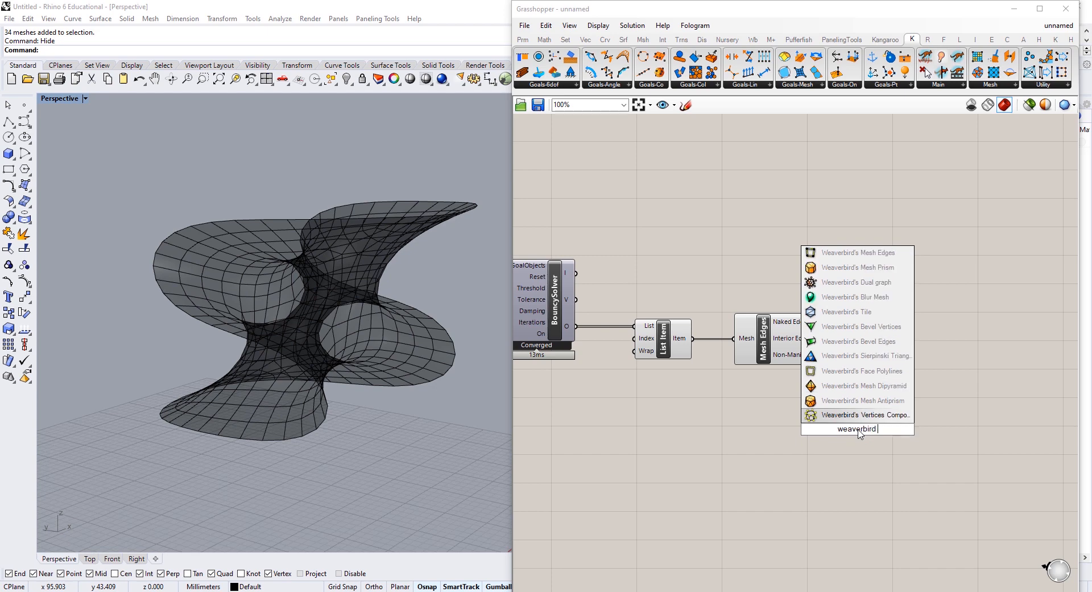
text( n)
key(Return)
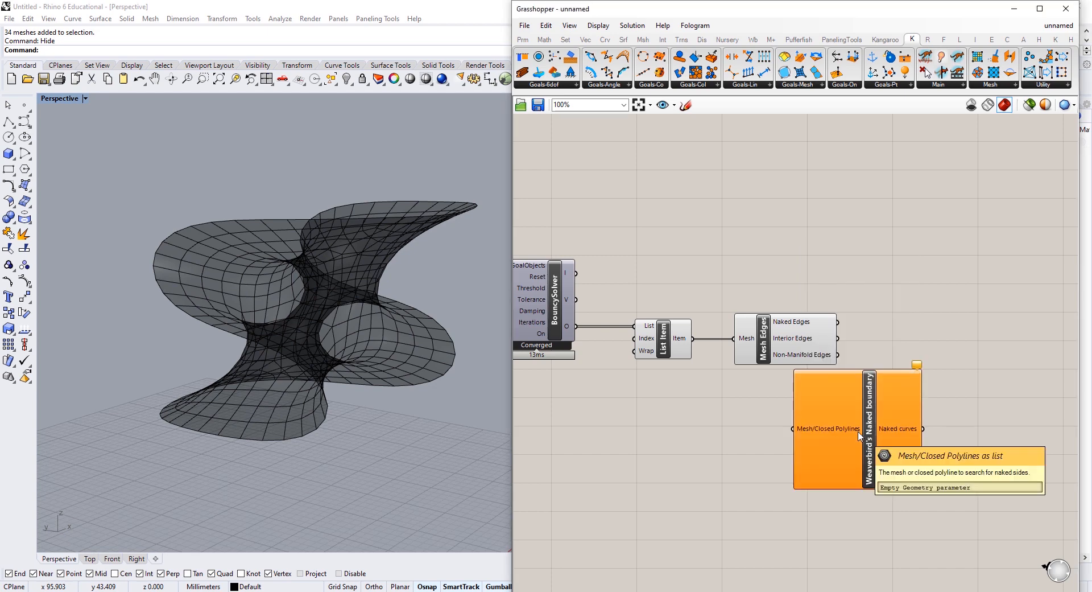
drag(814, 391, 738, 396)
mouse_move(692, 341)
mouse_down()
mouse_move(716, 437)
mouse_move(784, 460)
mouse_up()
Step: Preview only the selected Naked boundary so its boundary loop shows alone
right_drag(280, 310, 333, 334)
scroll(319, 369, down, 3)
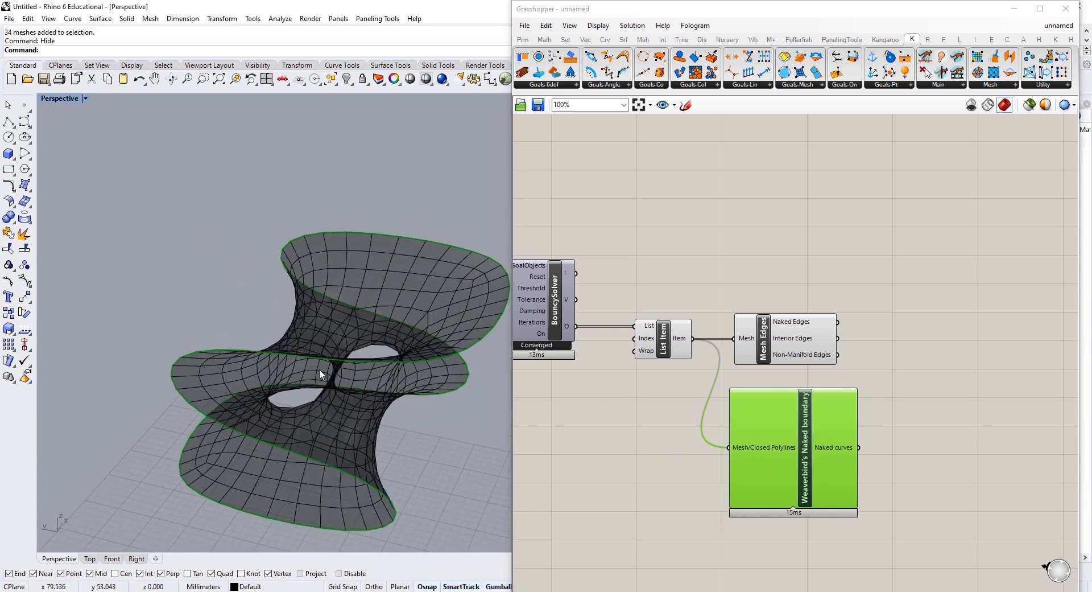
right_drag(301, 408, 380, 357)
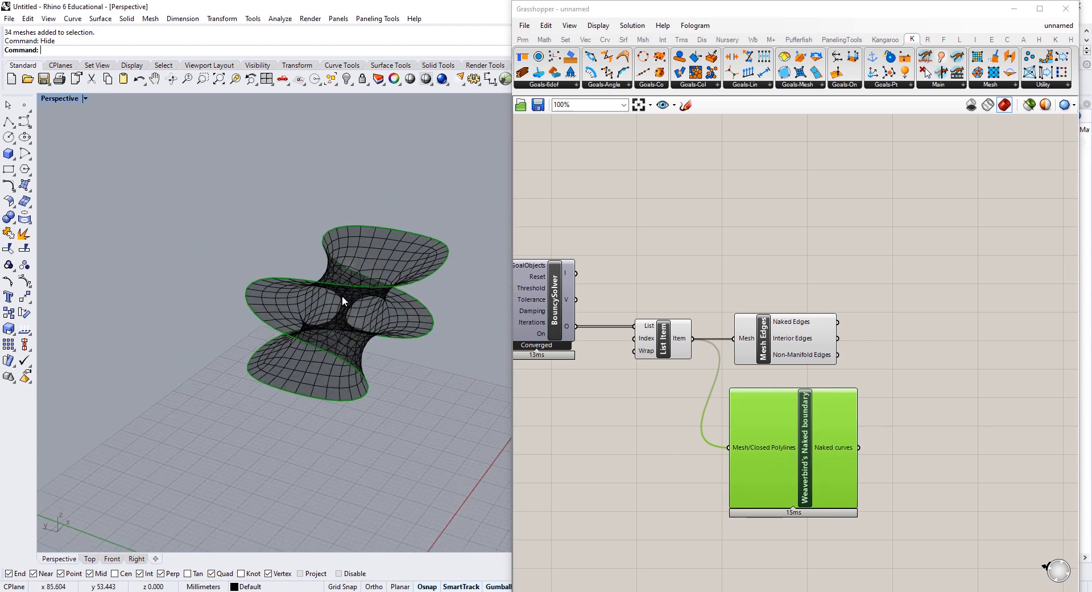
scroll(343, 295, up, 3)
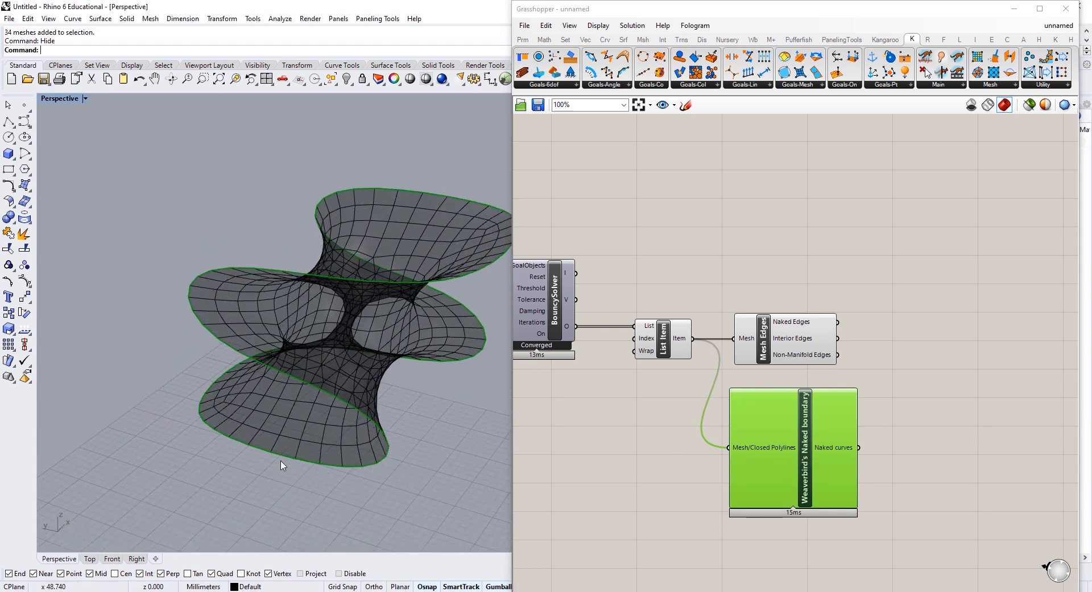
right_drag(281, 463, 319, 392)
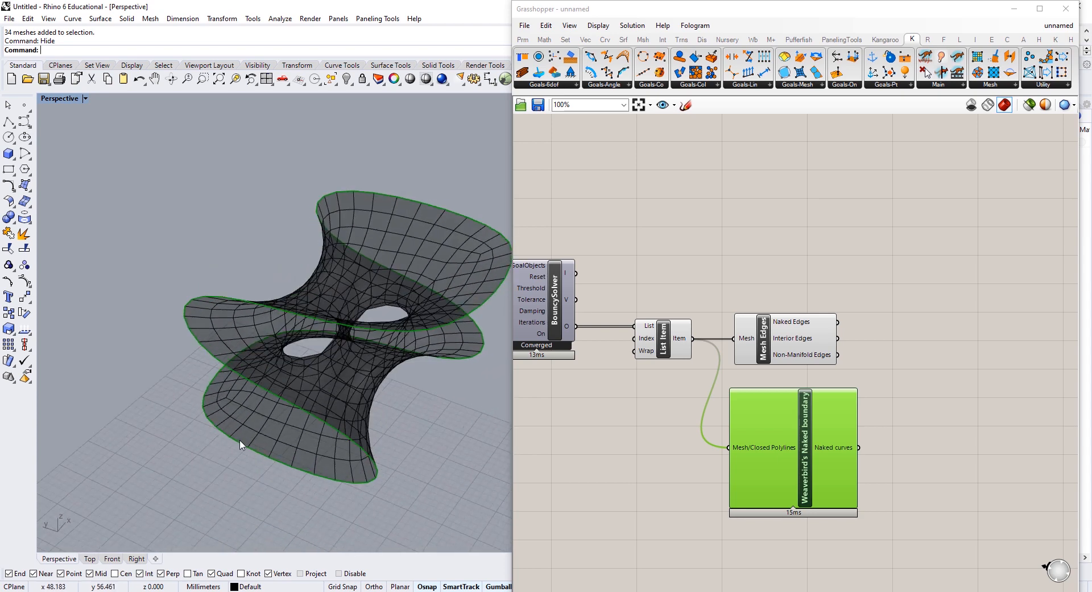
right_drag(420, 290, 488, 222)
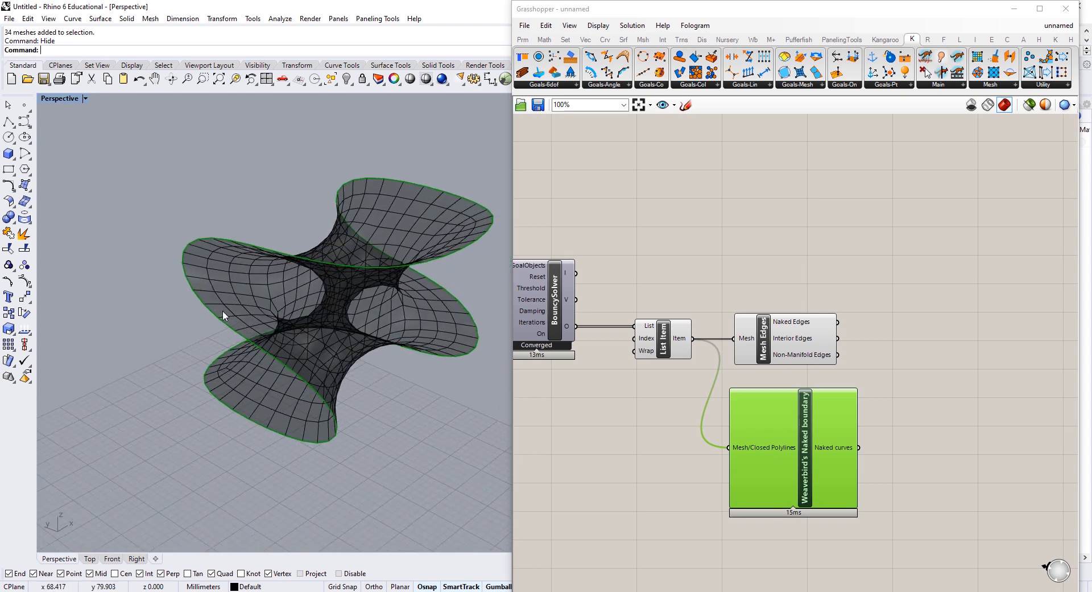
right_drag(272, 415, 178, 419)
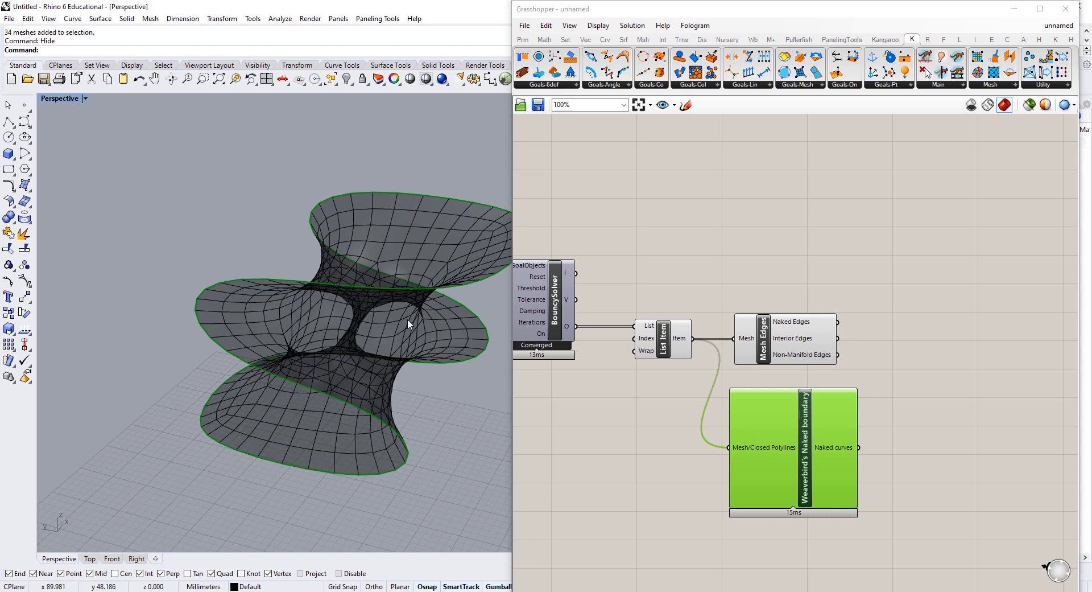
right_drag(408, 318, 323, 262)
drag(806, 446, 799, 430)
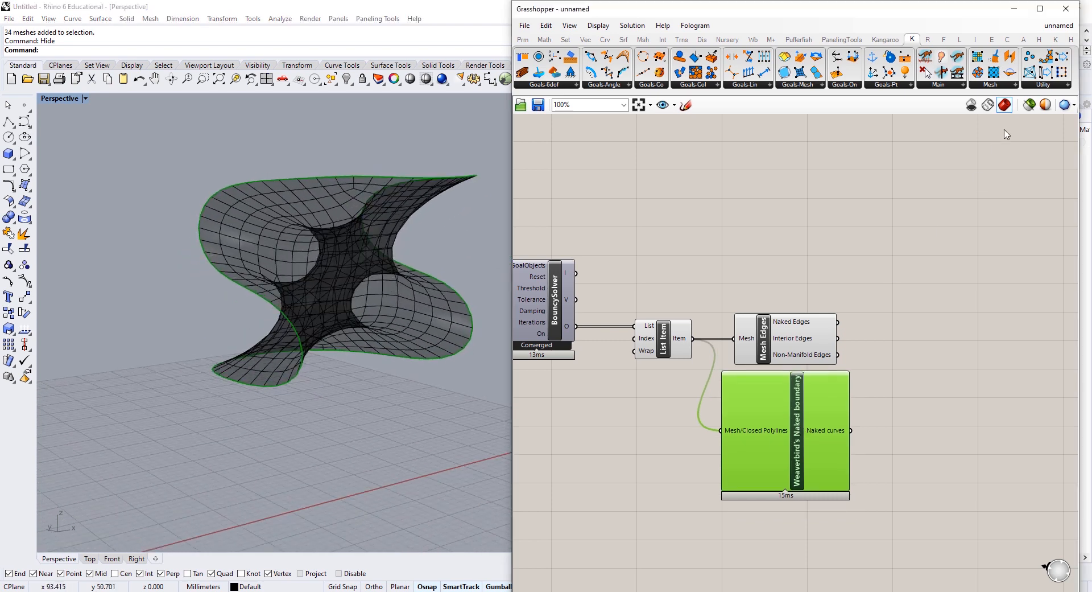
click(1029, 104)
right_drag(235, 191, 275, 253)
drag(829, 454, 849, 461)
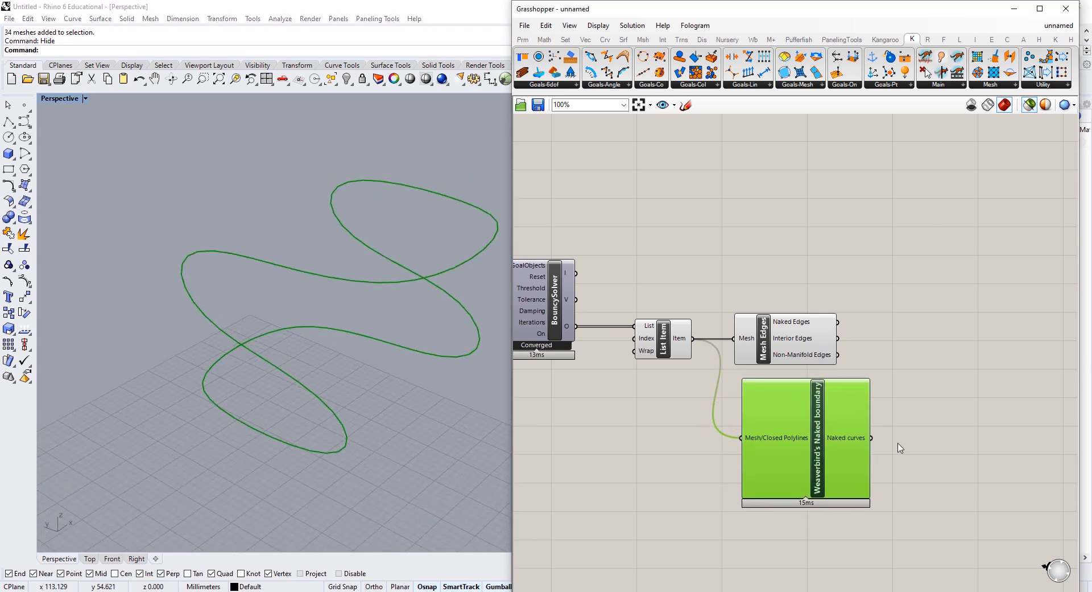
click(900, 448)
Step: Restore all previews and pipe the Naked boundary curves with a Pipe component
click(1029, 105)
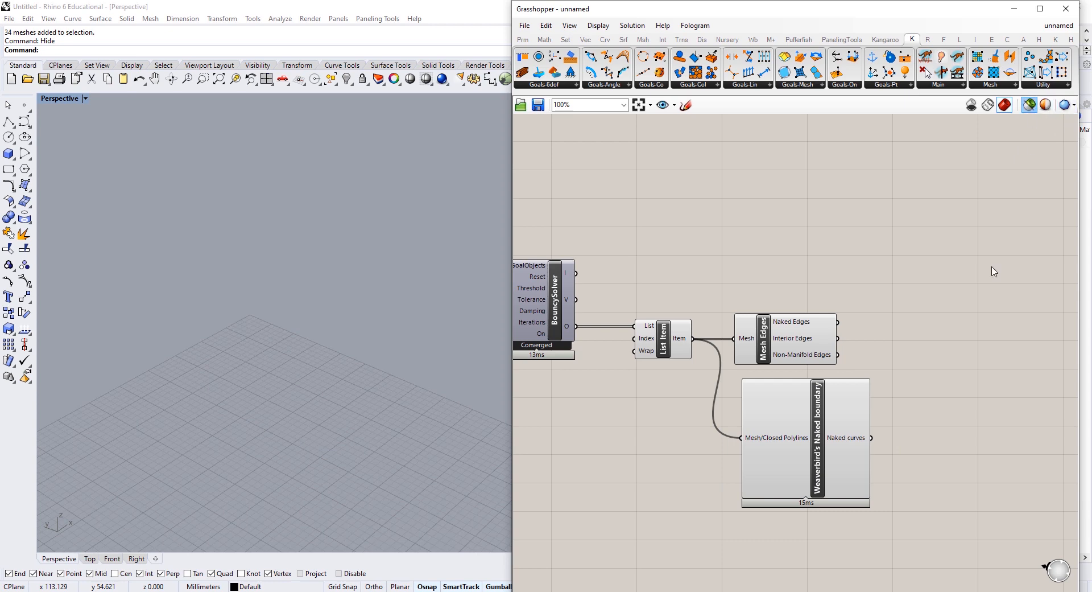
double_click(937, 455)
text(pipe)
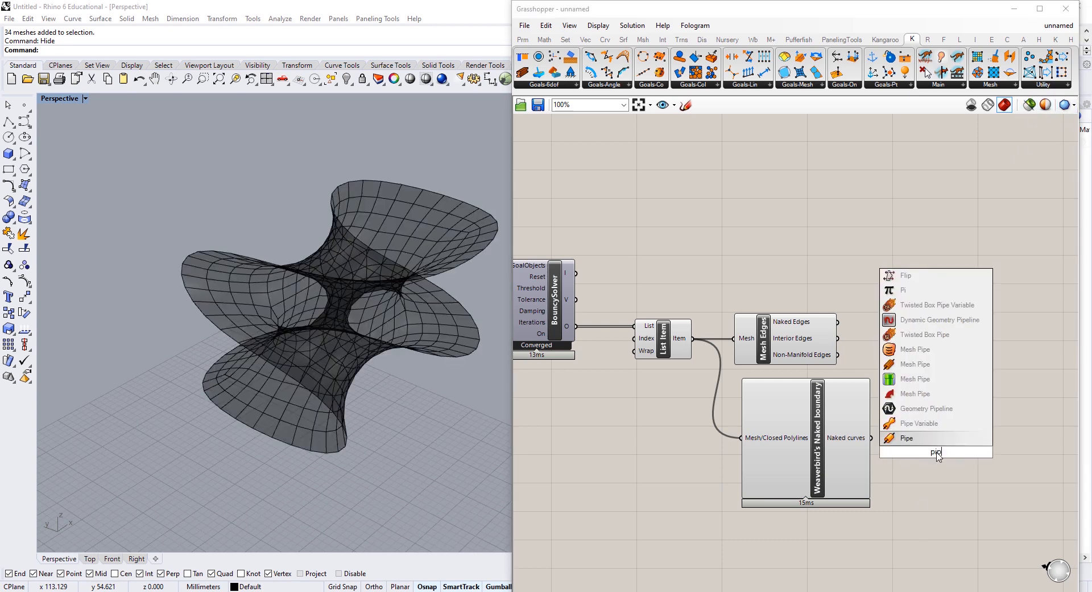
click(917, 434)
right_drag(917, 433, 847, 404)
drag(800, 407, 911, 409)
click(894, 368)
right_drag(277, 315, 324, 250)
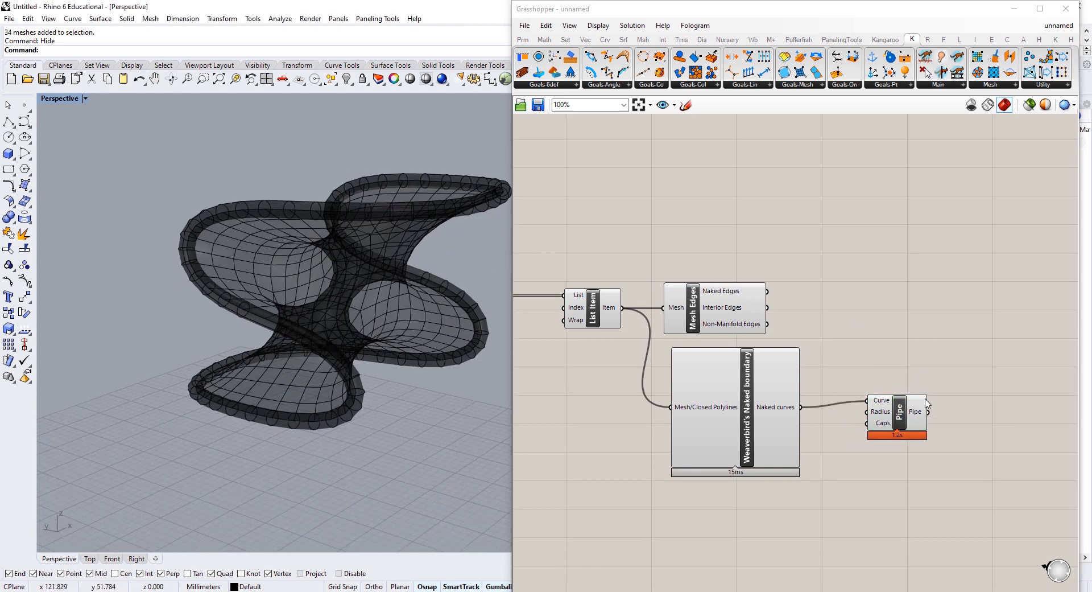
click(910, 412)
right_drag(994, 409, 809, 391)
Step: Send the pipe into a new Custom Preview component's Geometry
double_click(823, 393)
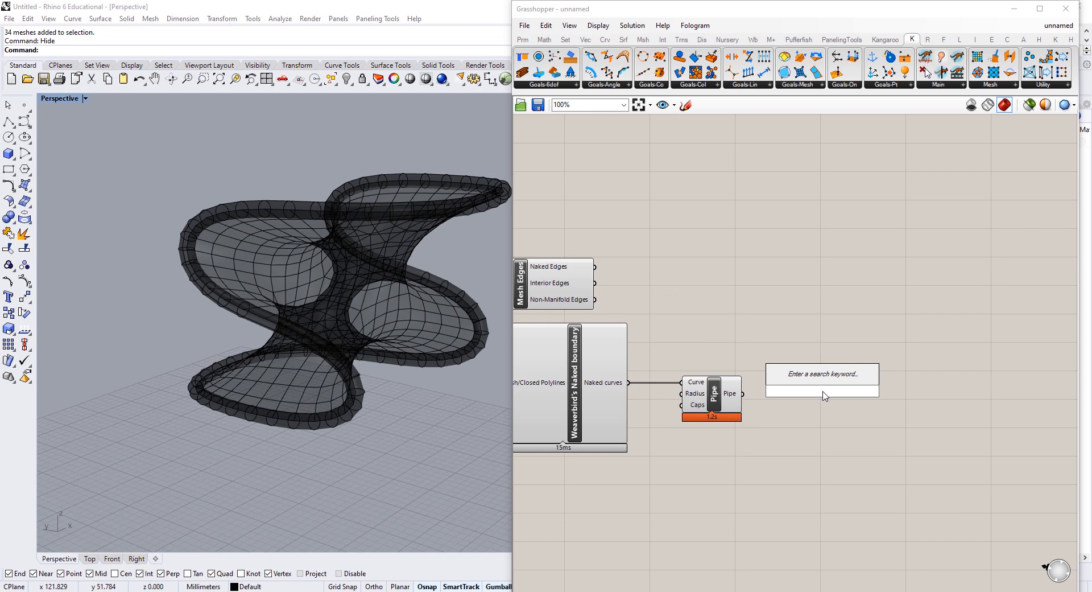
text(previ)
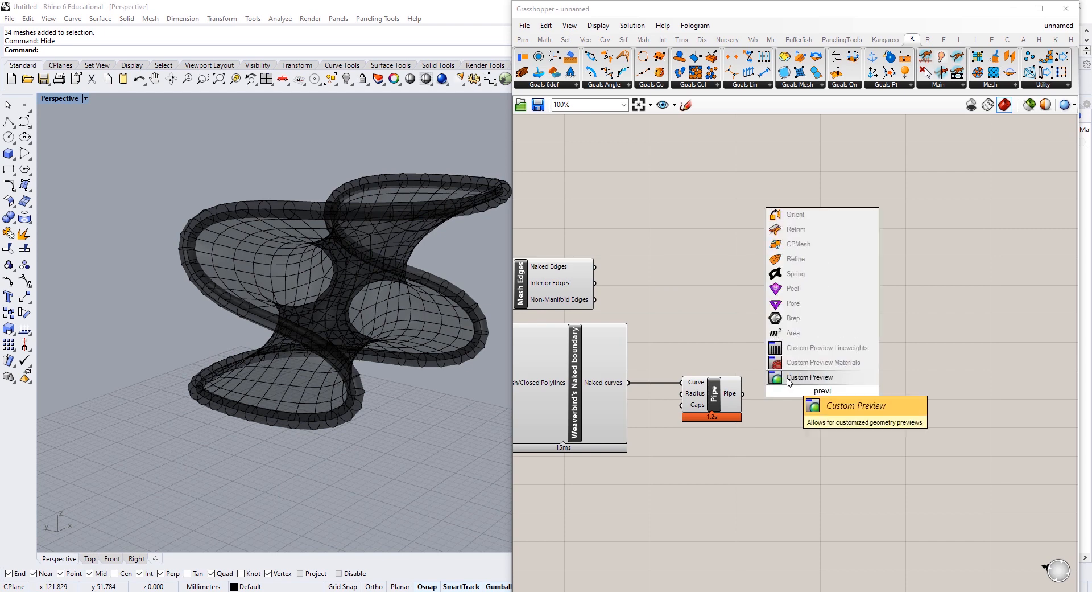
click(814, 378)
drag(743, 393, 808, 394)
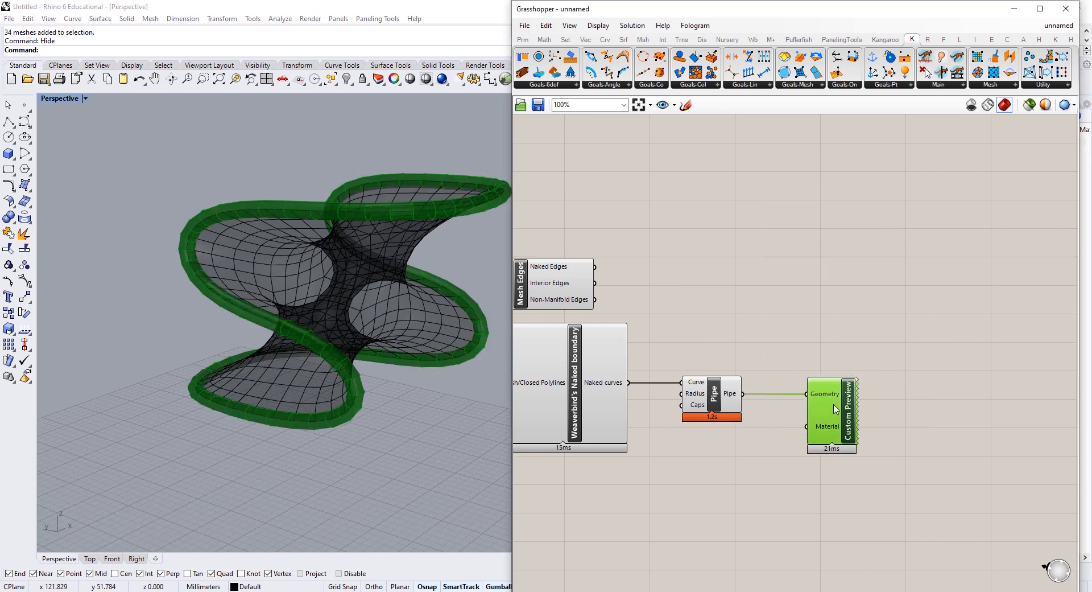
Step: Use a dark grey Colour Swatch as the Custom Preview material
double_click(713, 478)
text(colour)
click(740, 473)
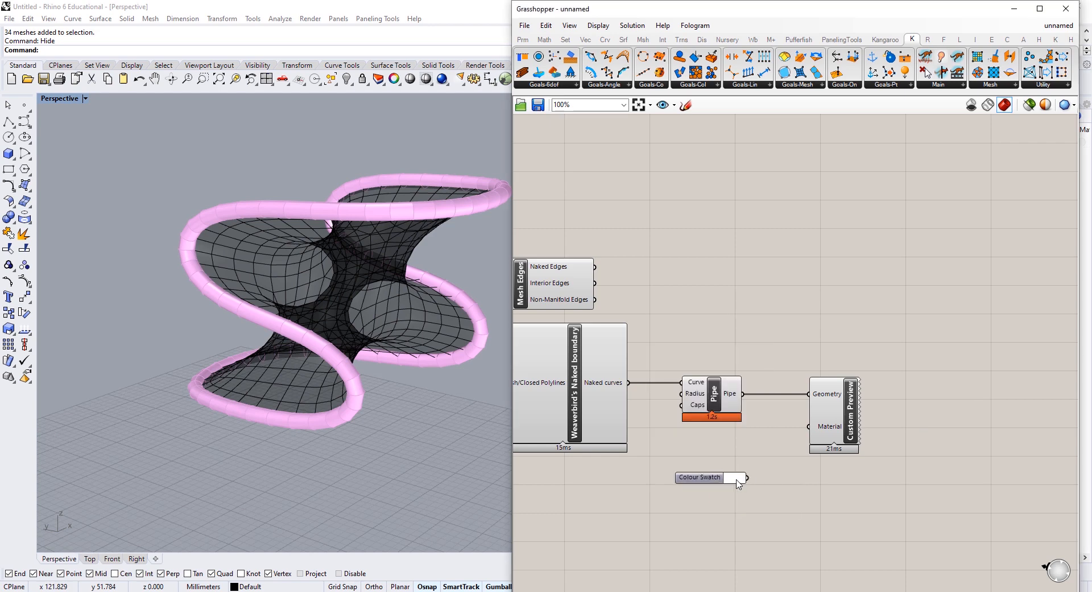
click(737, 479)
drag(803, 473, 840, 485)
click(793, 347)
drag(747, 478, 809, 426)
drag(699, 478, 716, 453)
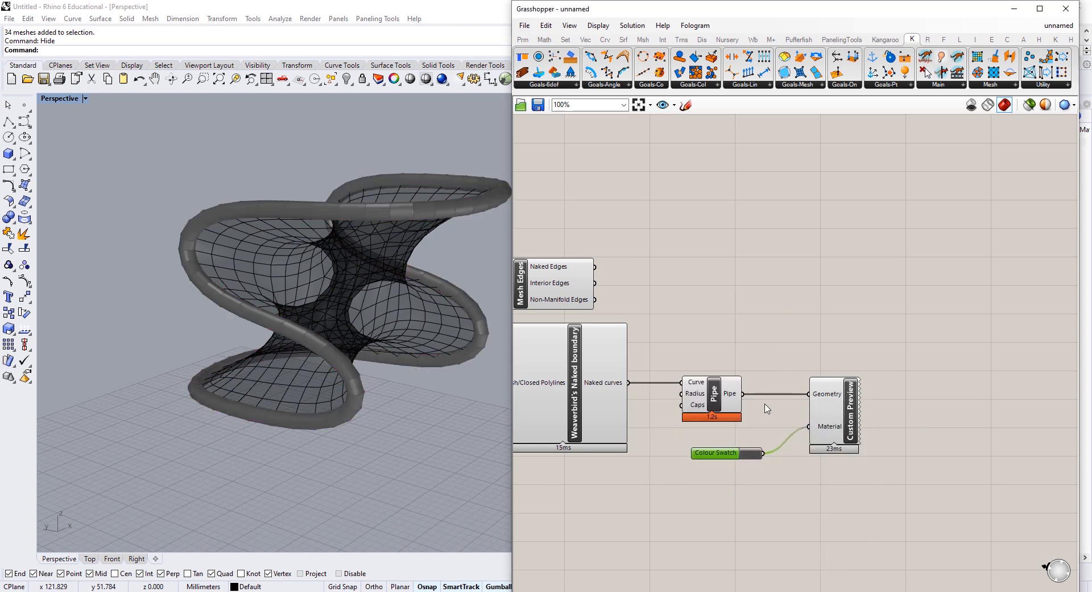
Step: Review the four boundary-to-preview components and begin adding a number slider
drag(891, 375, 490, 470)
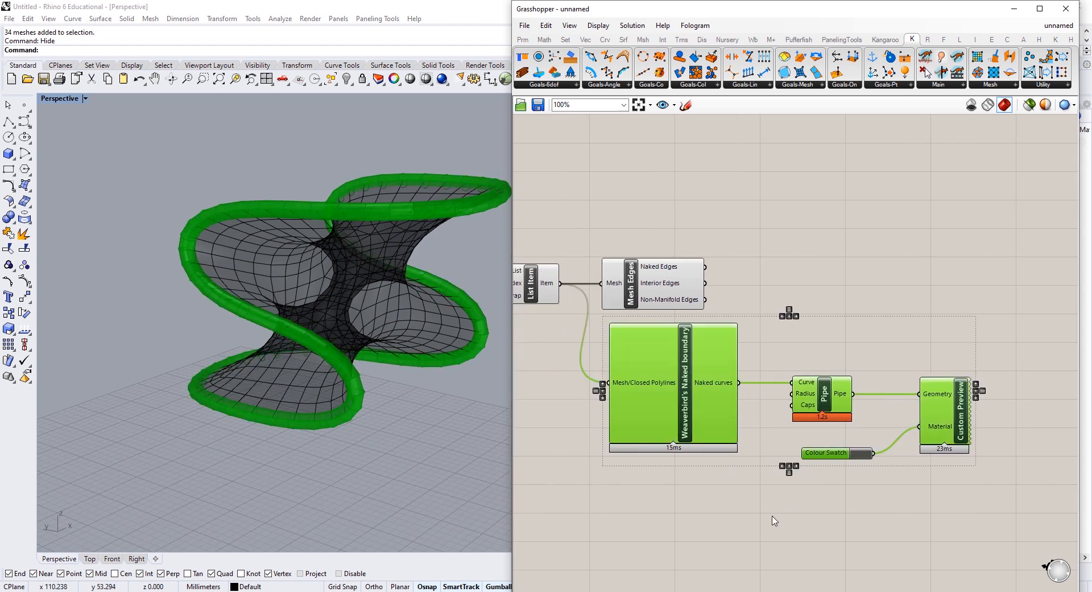
click(714, 503)
double_click(713, 505)
Step: Create a 0.80 number slider and wire it into the Pipe's Radius
text(0.80)
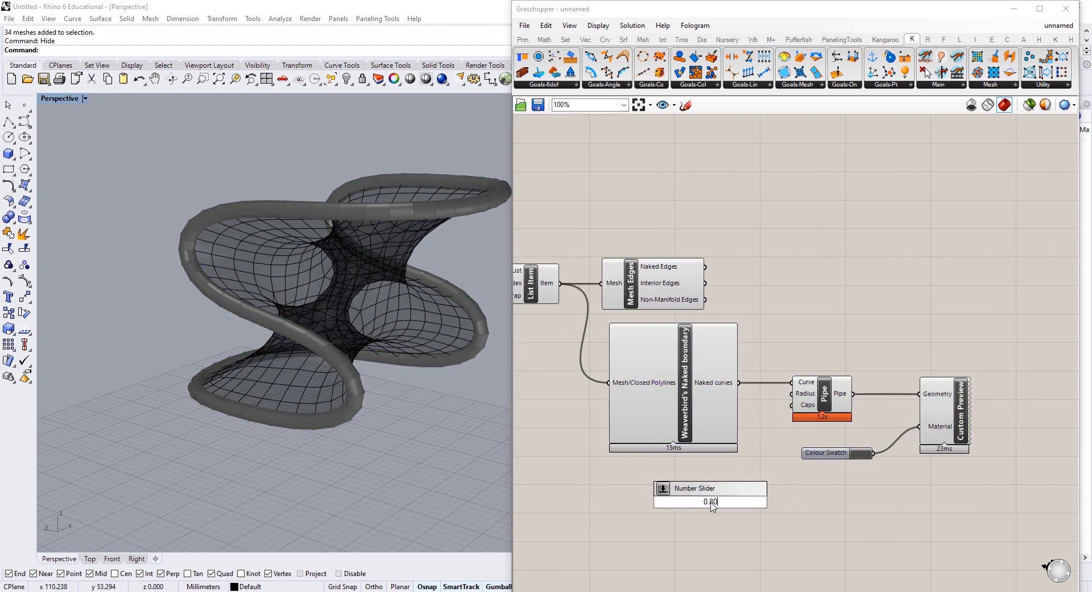
key(Return)
drag(769, 502, 796, 393)
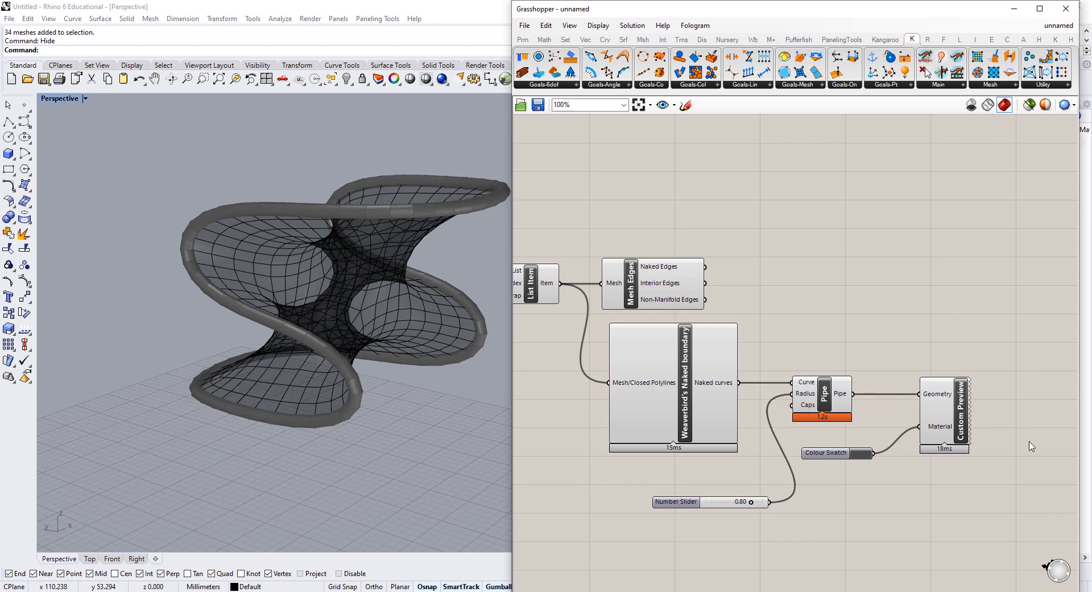
Step: Inspect the thickened pipe and bring up Kangaroo's Mesh components list
right_drag(303, 334, 374, 346)
right_drag(740, 311, 818, 340)
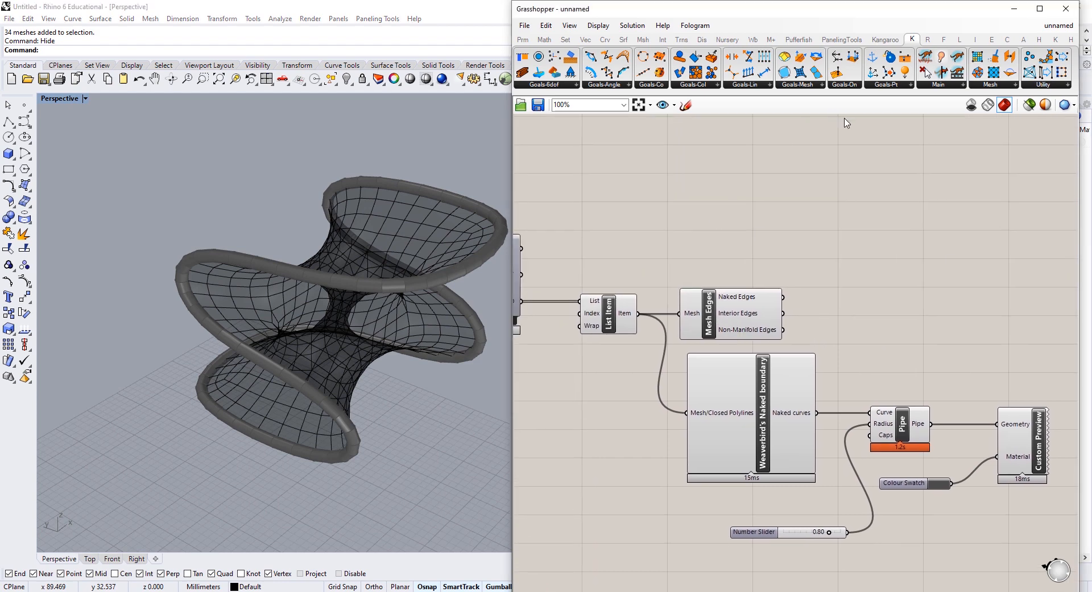
click(1006, 85)
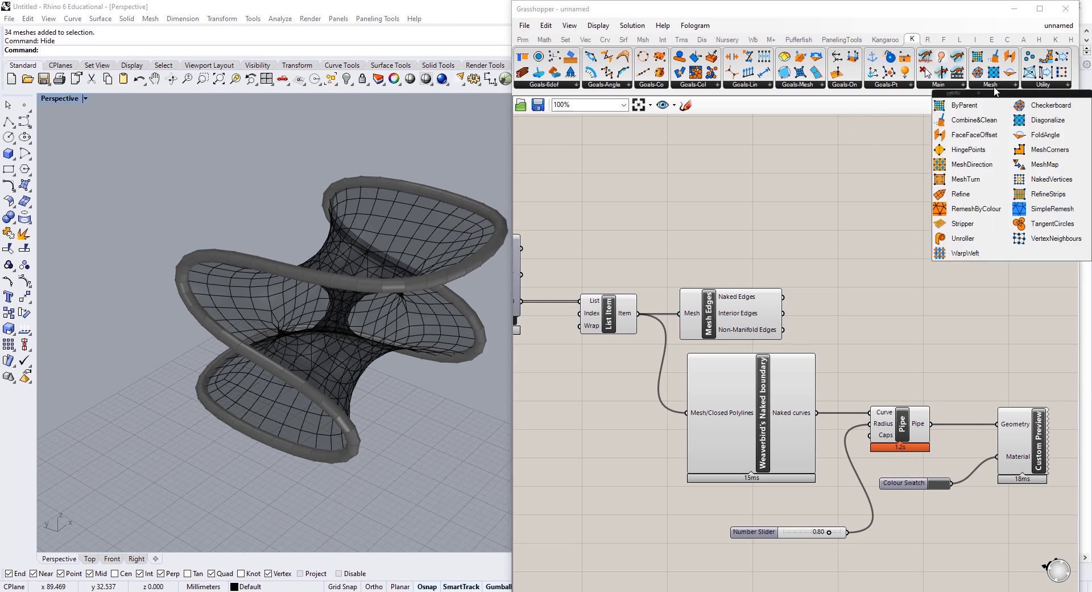
Step: Place Kangaroo's Stripper component on the canvas
click(984, 228)
click(740, 210)
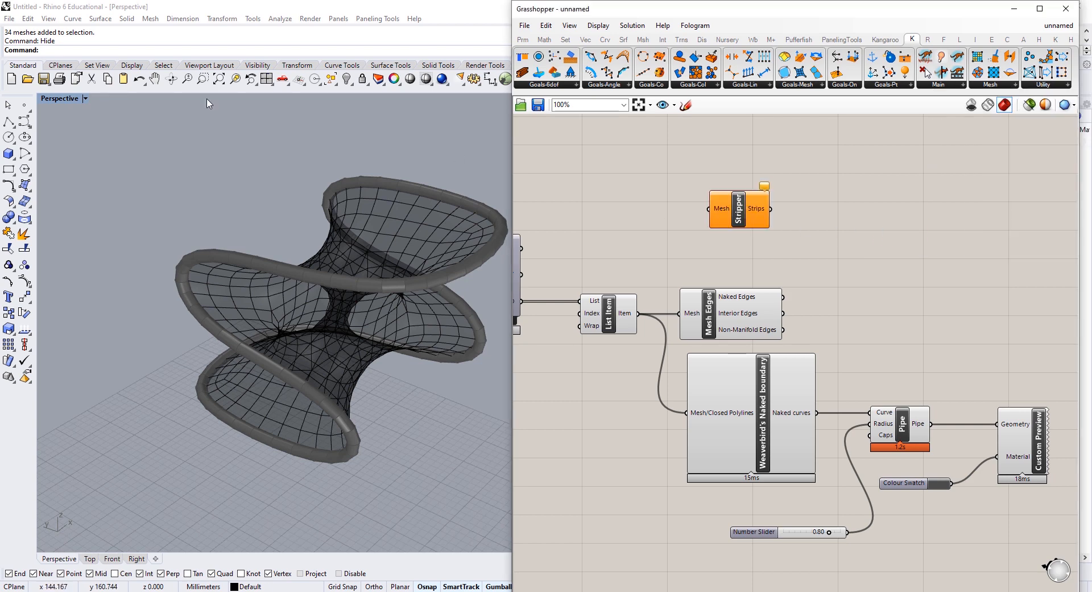
right_drag(256, 222, 305, 255)
scroll(304, 255, up, 5)
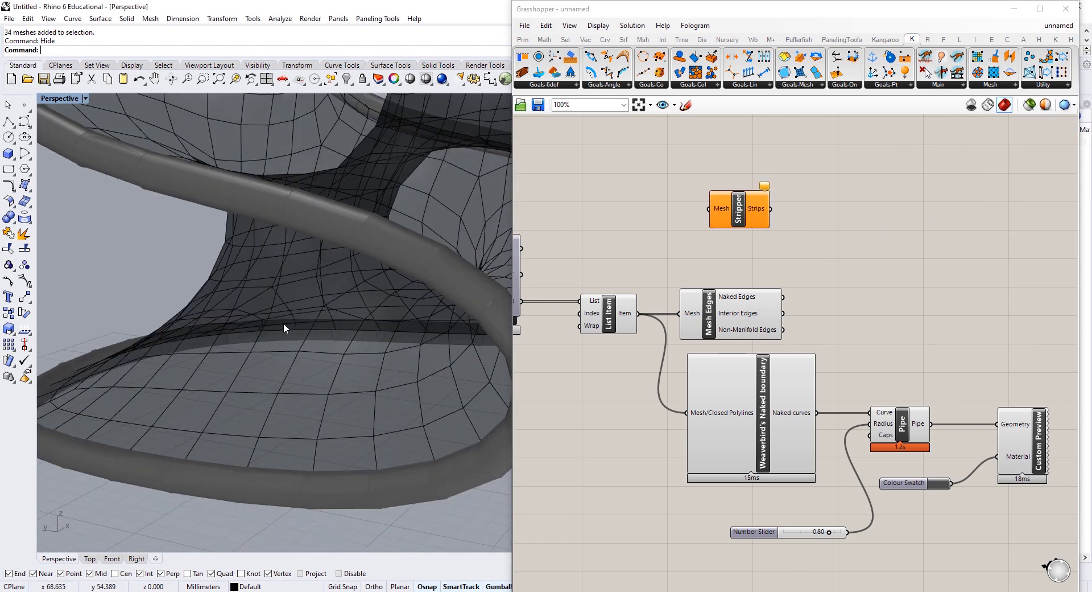
right_drag(163, 402, 392, 346)
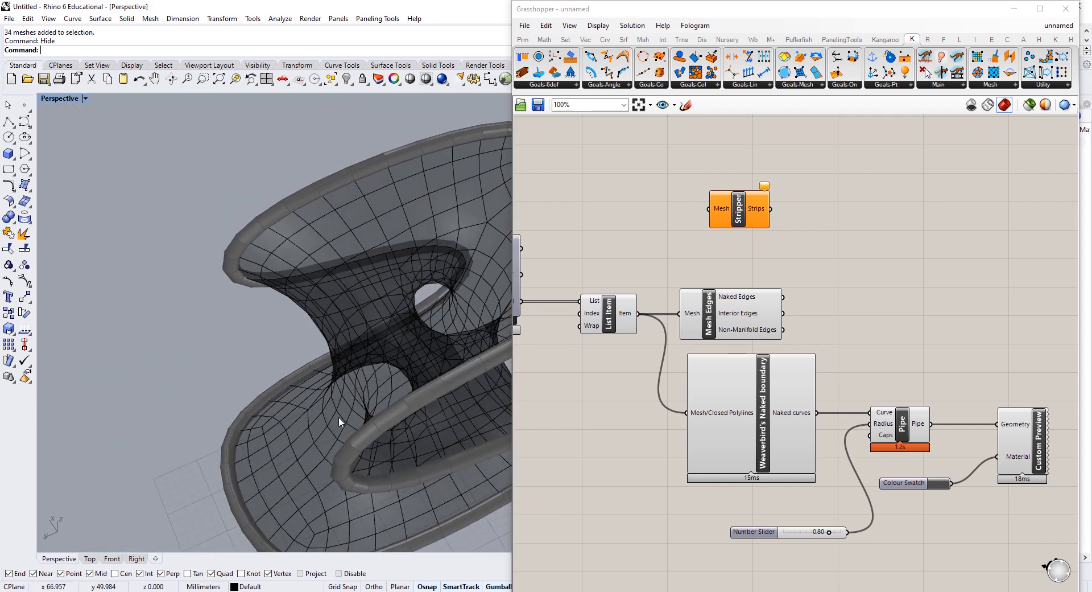
right_drag(298, 413, 370, 352)
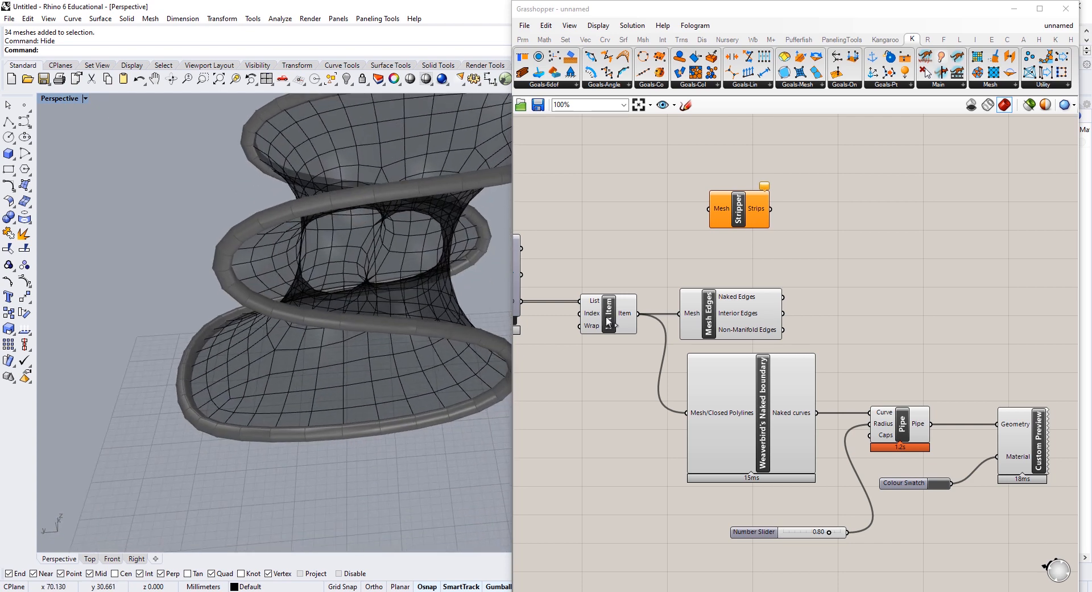
Step: Feed List Item's relaxed mesh into Stripper and confirm its 64 strips
right_drag(640, 317, 719, 322)
drag(718, 321, 791, 215)
mouse_move(824, 219)
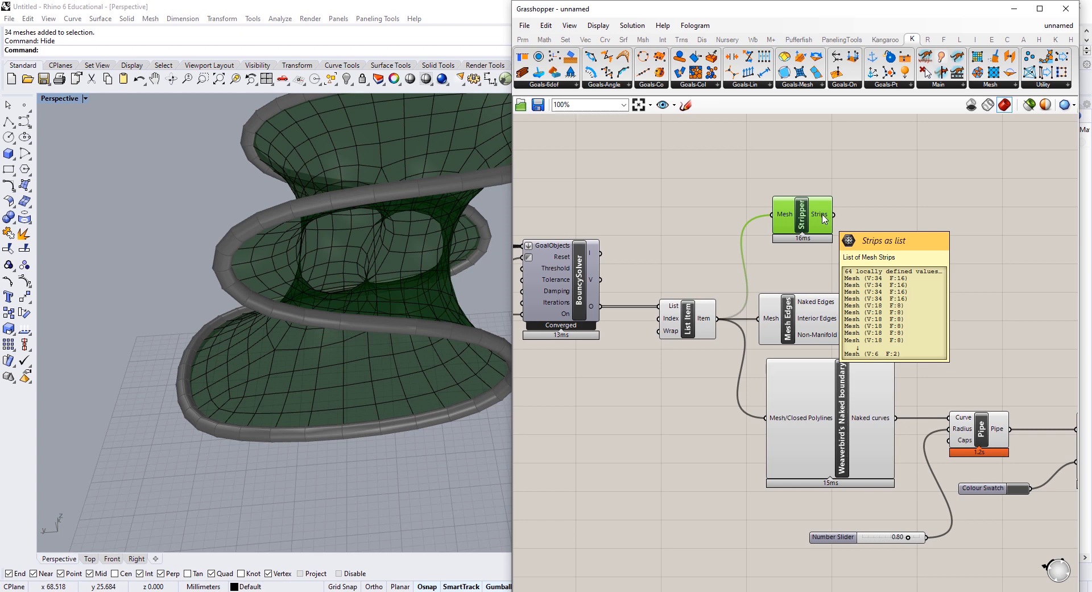
right_drag(432, 385, 444, 305)
shift+right_drag(443, 304, 299, 348)
right_drag(865, 214, 724, 260)
Step: Add a Gradient component set to the rainbow preset
drag(681, 264, 717, 263)
double_click(789, 255)
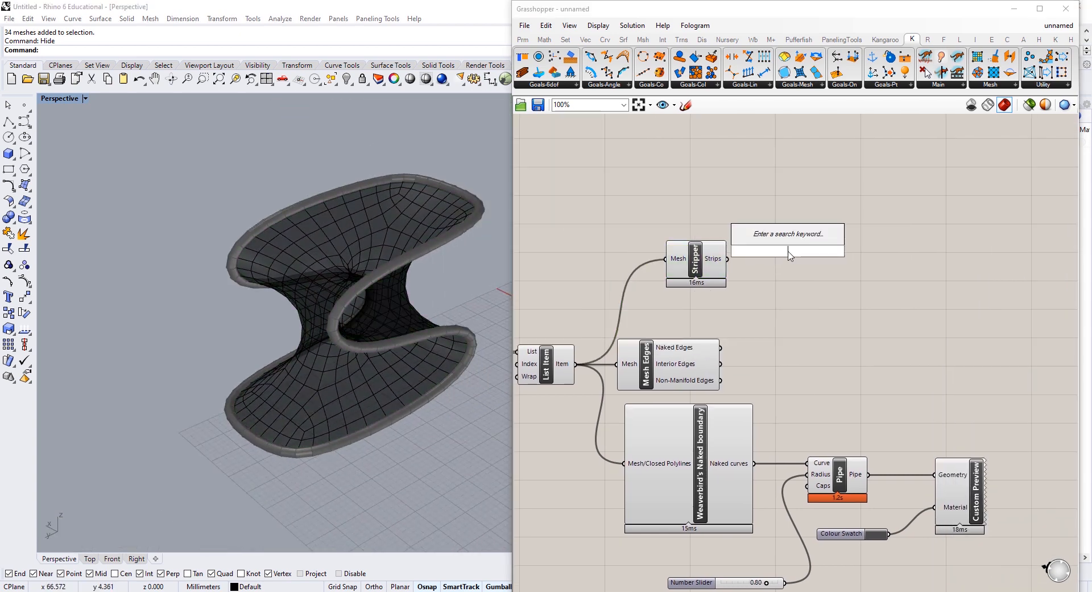
text(grad)
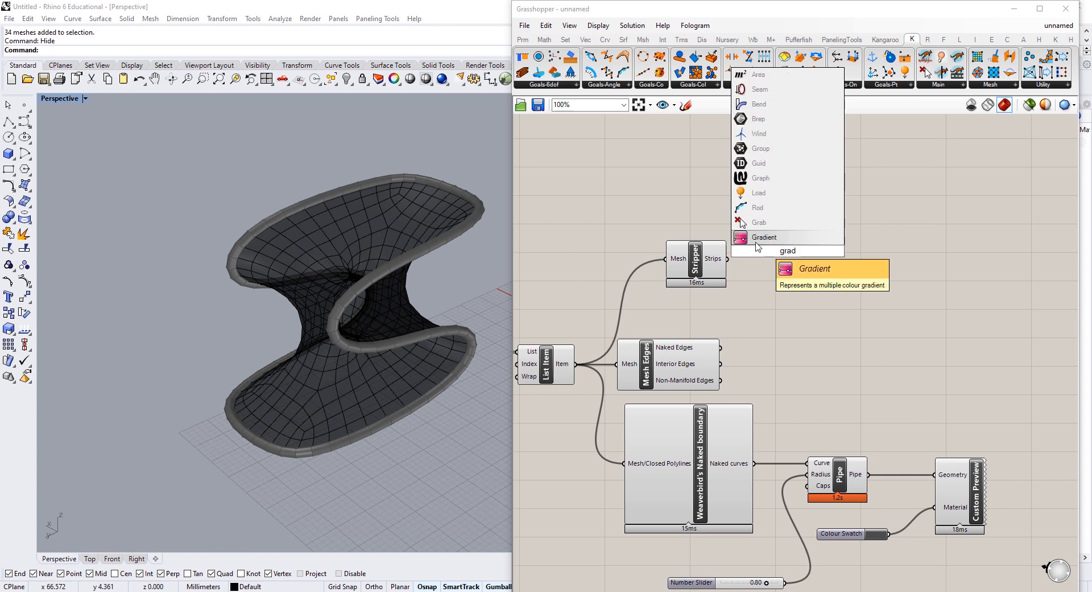
key(Return)
right_click(787, 264)
mouse_move(846, 329)
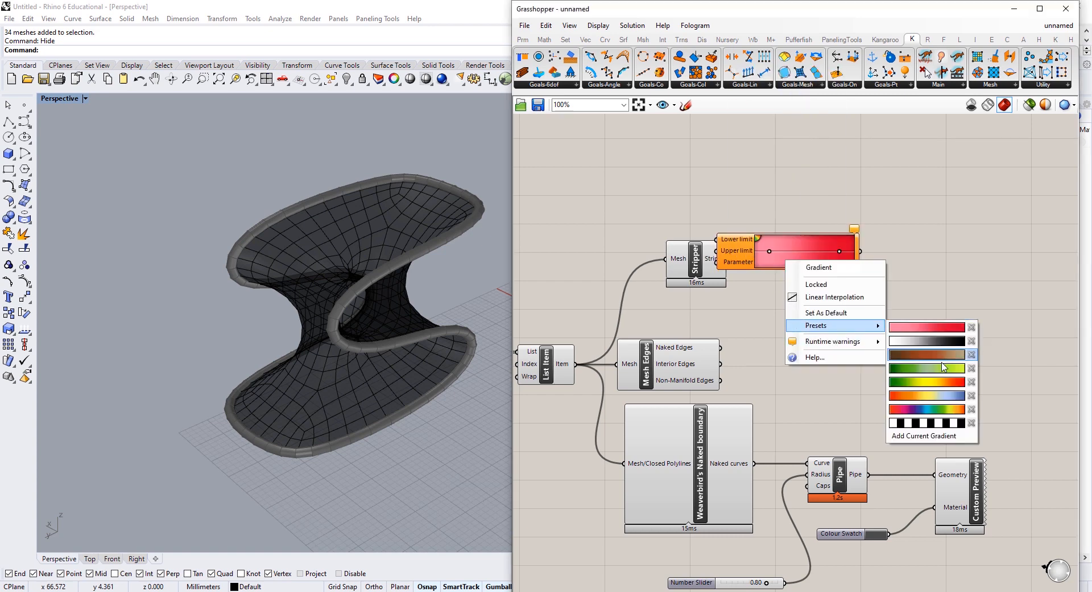
click(935, 409)
right_drag(899, 360, 781, 363)
drag(659, 261, 752, 328)
scroll(677, 302, up, 3)
Step: Add a Range component beside the Gradient
double_click(629, 278)
text(range)
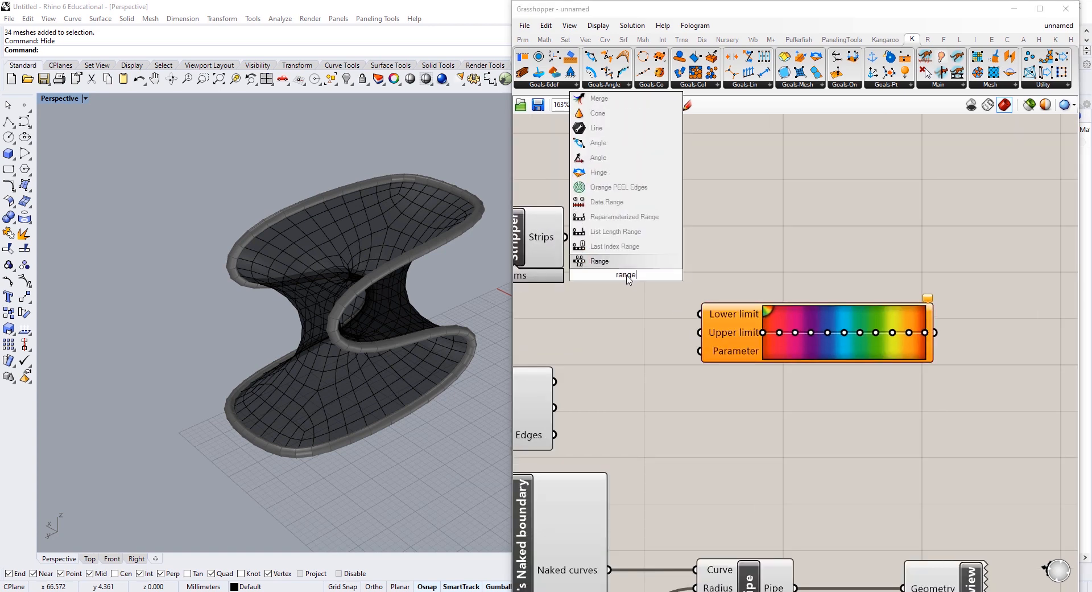
click(598, 263)
right_drag(791, 351, 889, 353)
drag(923, 343, 1031, 337)
click(771, 269)
drag(718, 273, 811, 326)
Step: Count the strips with List Length as Range's Steps, and feed Range to Gradient's Parameter
double_click(737, 257)
text(lis)
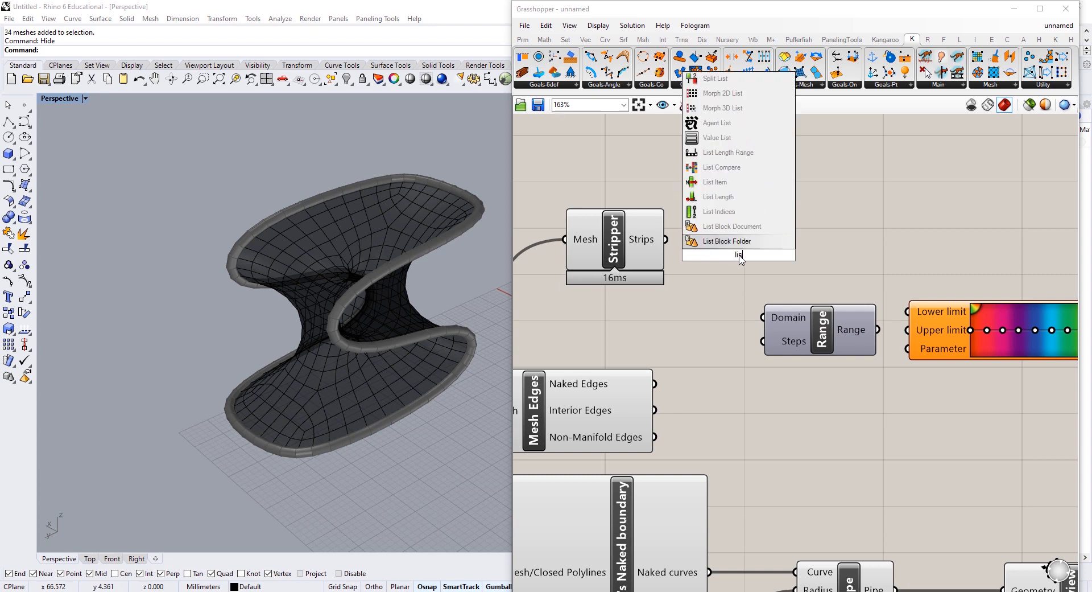
click(718, 197)
drag(667, 239, 761, 353)
click(687, 311)
right_drag(863, 320, 713, 333)
drag(729, 344, 757, 361)
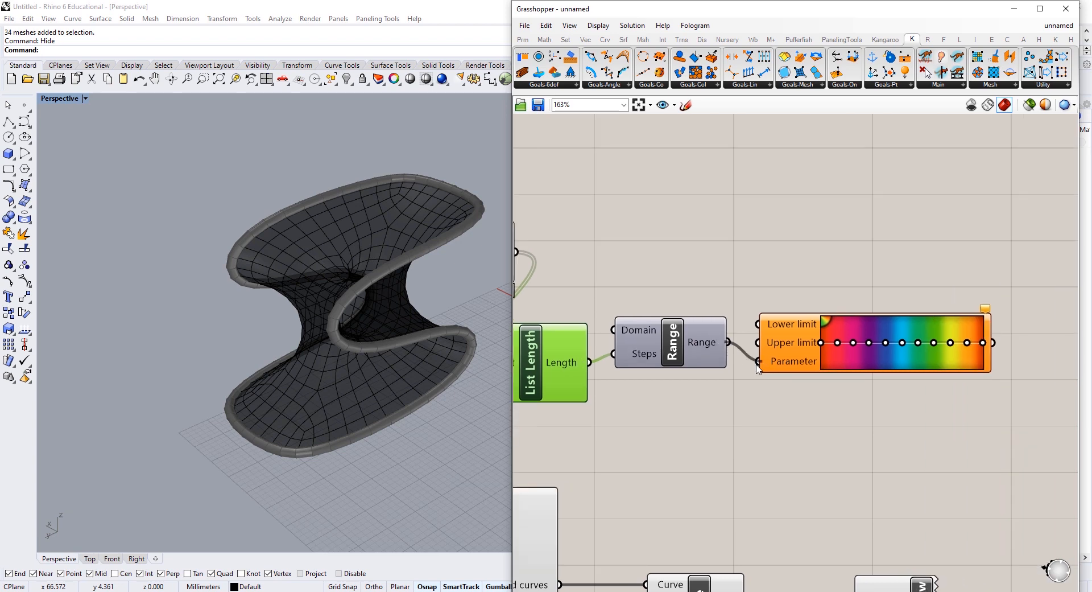
scroll(751, 358, down, 3)
drag(888, 286, 678, 320)
click(682, 226)
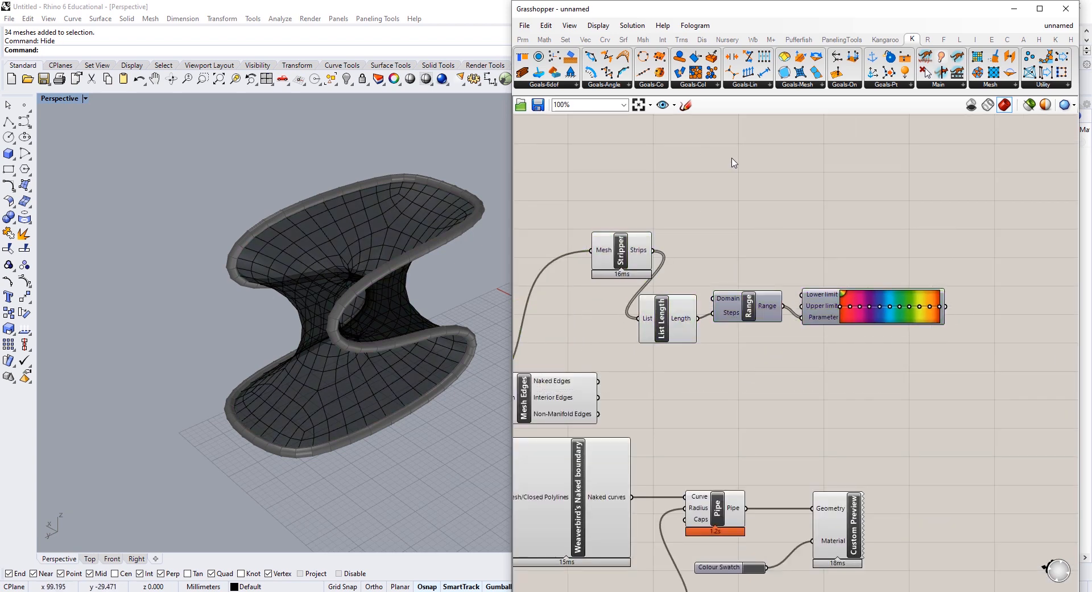
Step: Add a Mesh Colours component with both its Mesh and Colours inputs grafted
right_drag(921, 225, 848, 206)
double_click(849, 205)
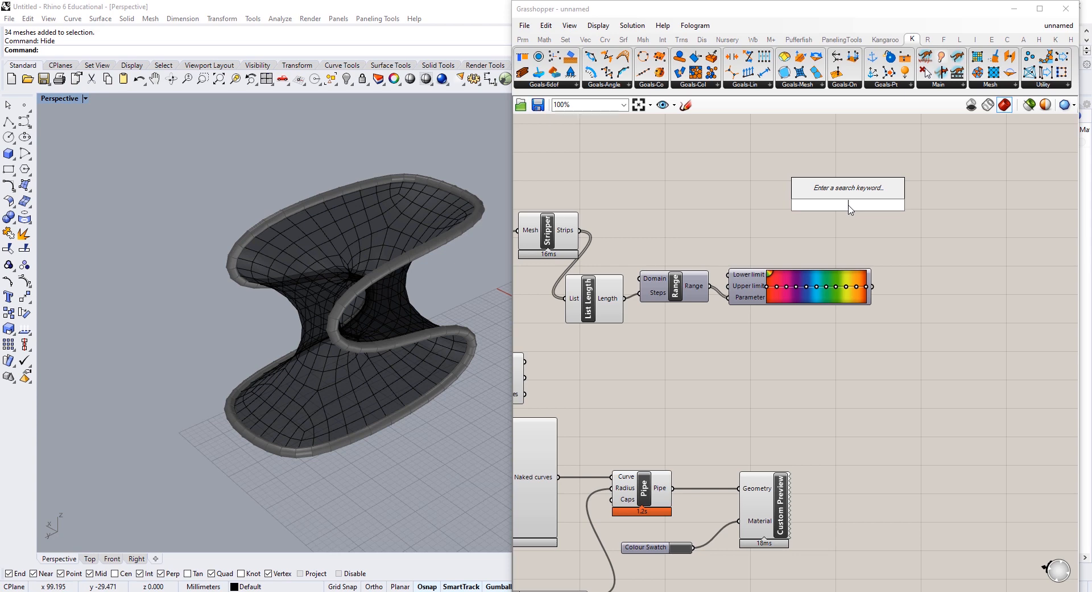
text(mesh colou)
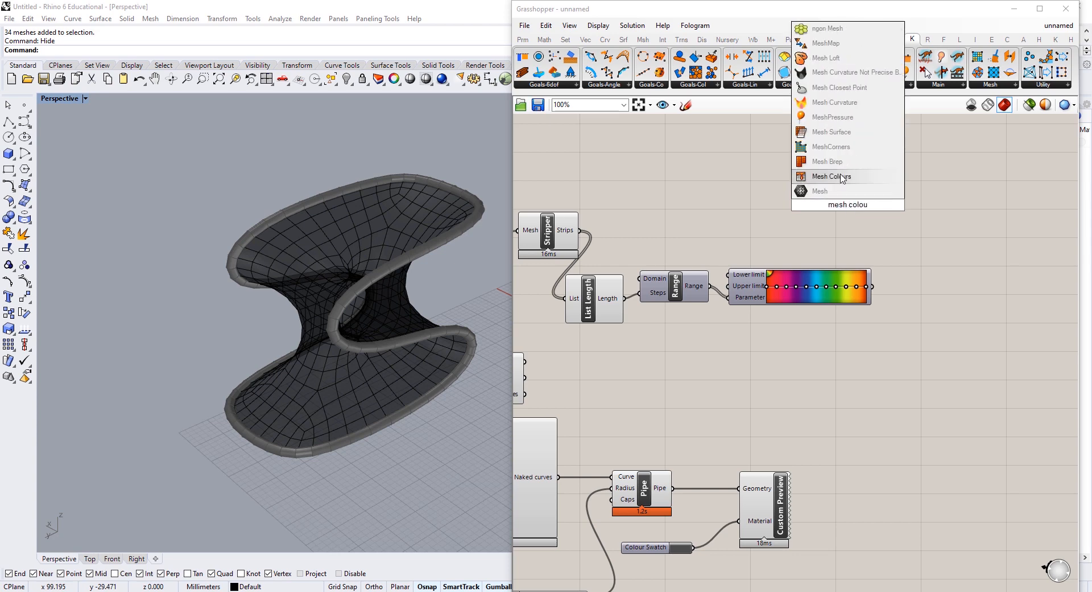
click(842, 178)
right_click(902, 209)
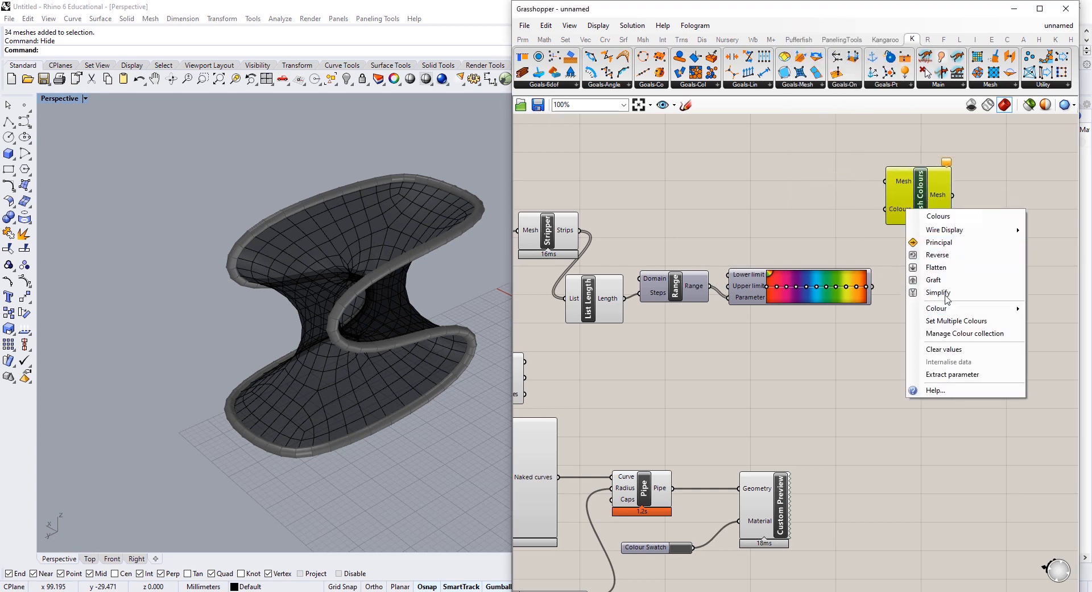
click(944, 282)
right_click(899, 181)
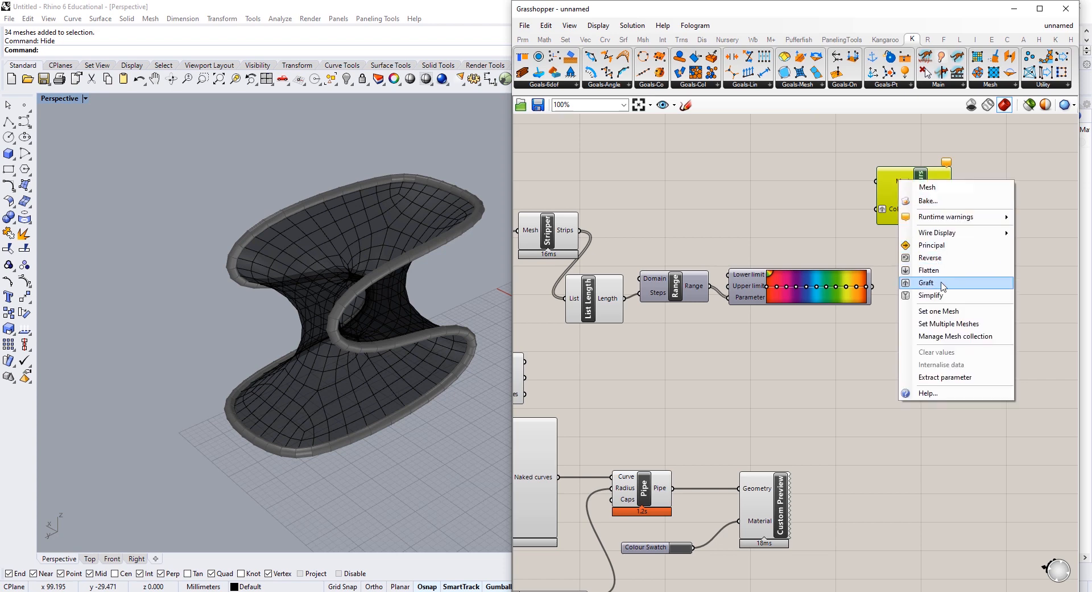
click(941, 283)
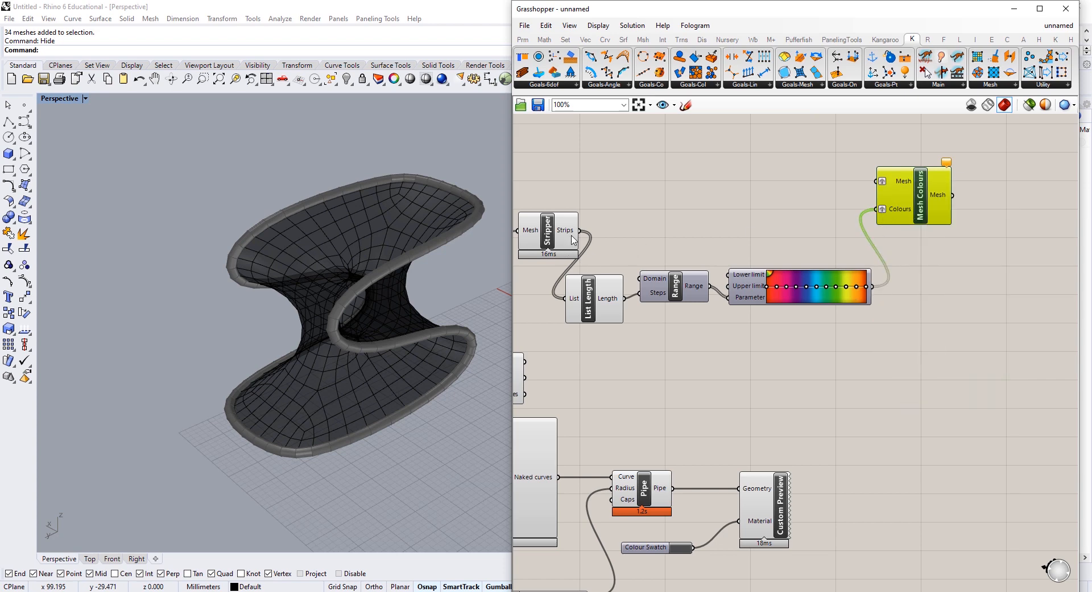
Step: Feed the strips into Mesh Colours to paint rainbow bands on the mesh
drag(872, 198, 923, 216)
right_drag(243, 274, 398, 279)
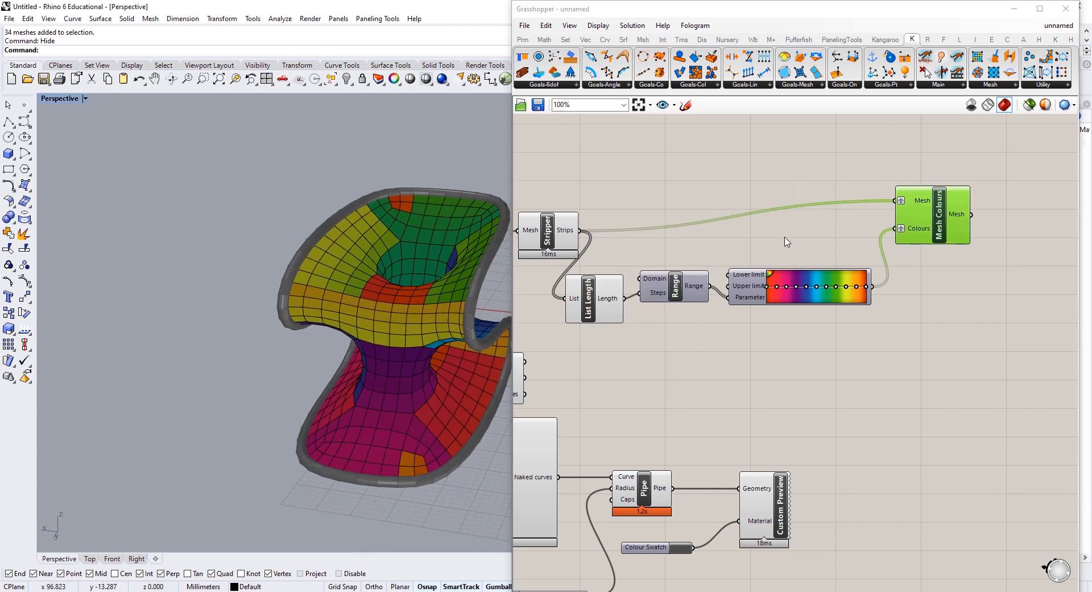
double_click(683, 178)
Step: Insert Jitter between Strips and Mesh Colours' Mesh input to shuffle strip colours
text(jitt)
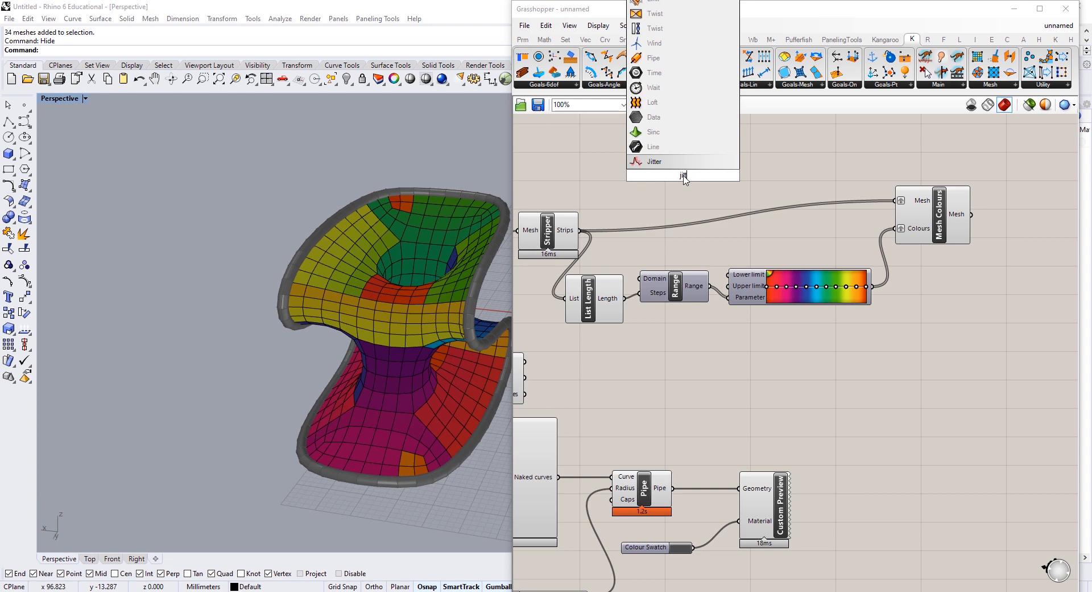
key(Return)
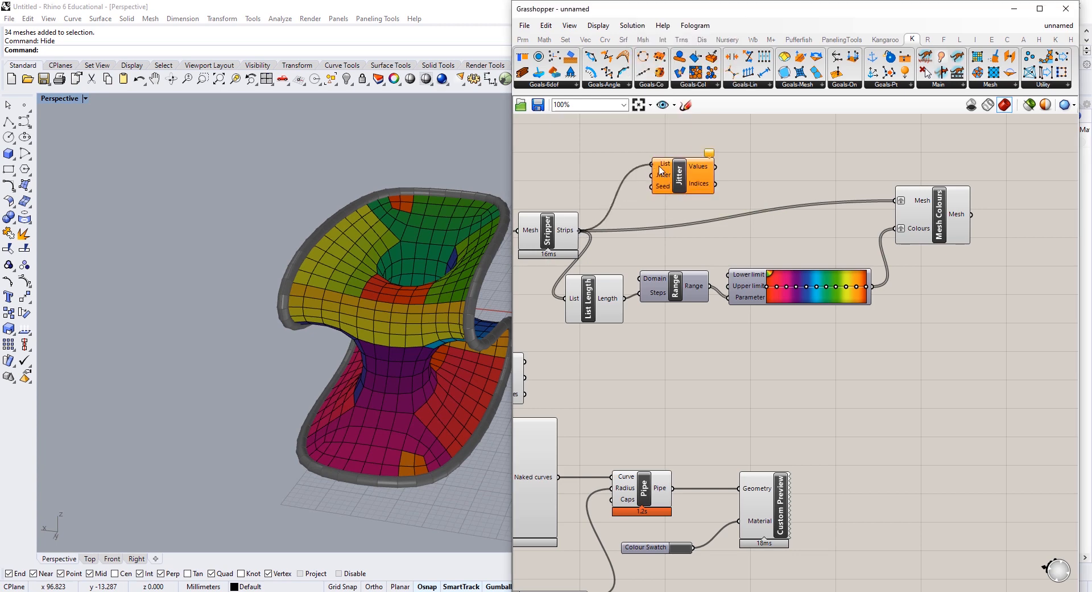
drag(660, 166, 660, 166)
drag(886, 203, 894, 201)
right_drag(803, 178, 901, 181)
Step: Turn off the upstream components' previews, leaving only the rainbow-striped surface
drag(868, 124, 541, 393)
right_click(642, 156)
click(681, 172)
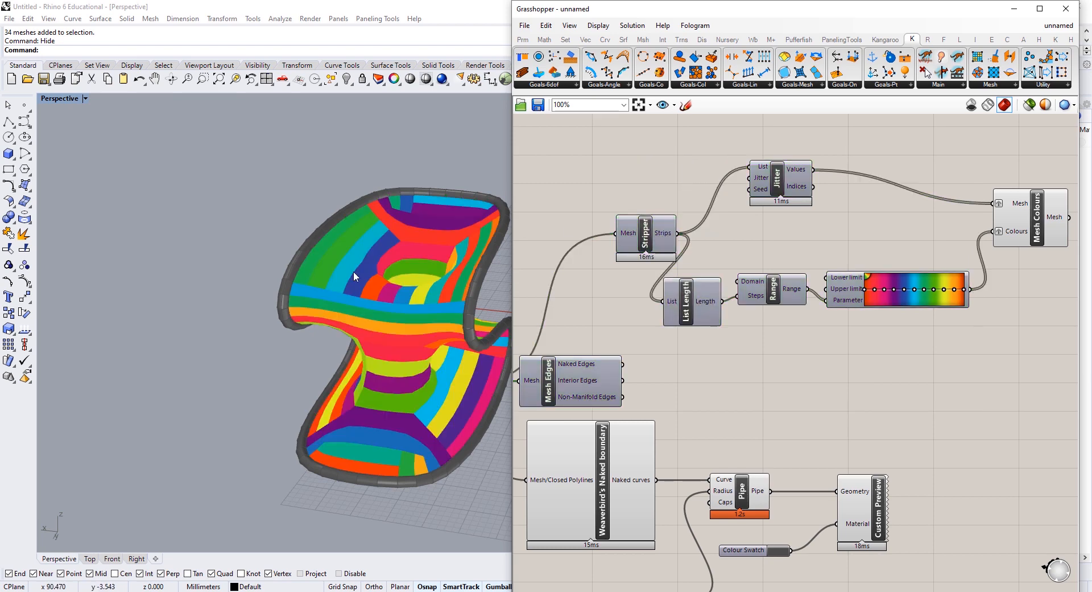
right_drag(354, 271, 400, 439)
right_drag(407, 359, 360, 362)
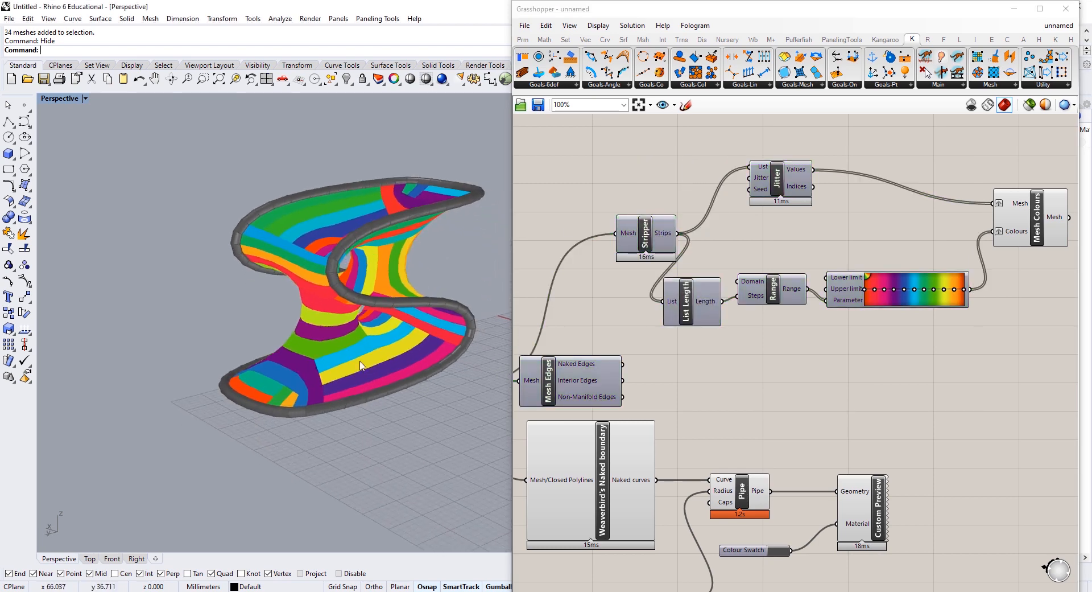
scroll(391, 307, up, 6)
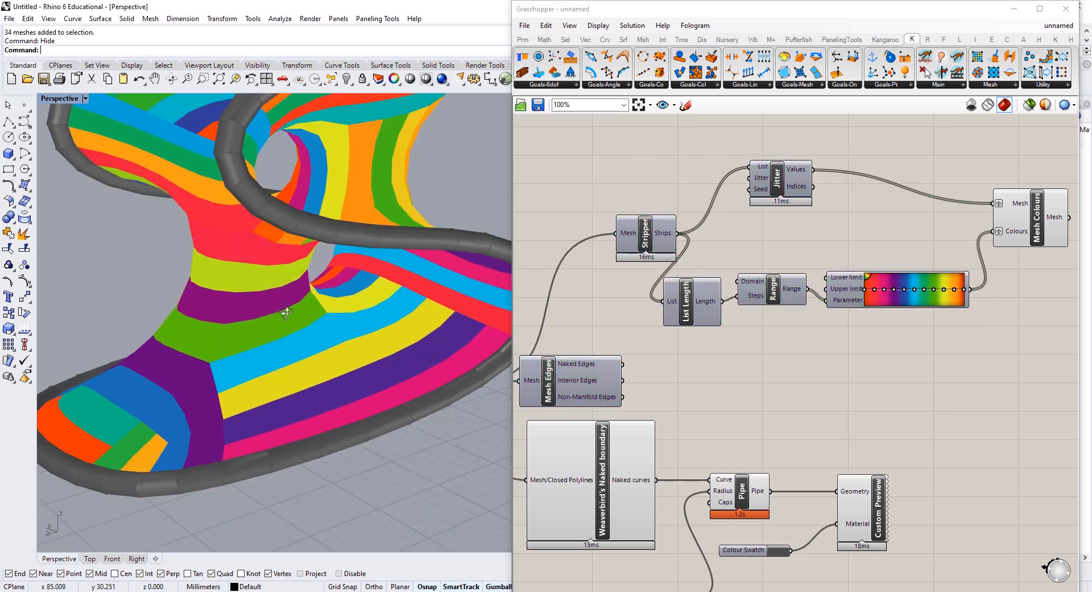
right_drag(286, 312, 316, 322)
Step: Widen the Rhino viewport and select the strip-colouring components
drag(513, 356, 603, 356)
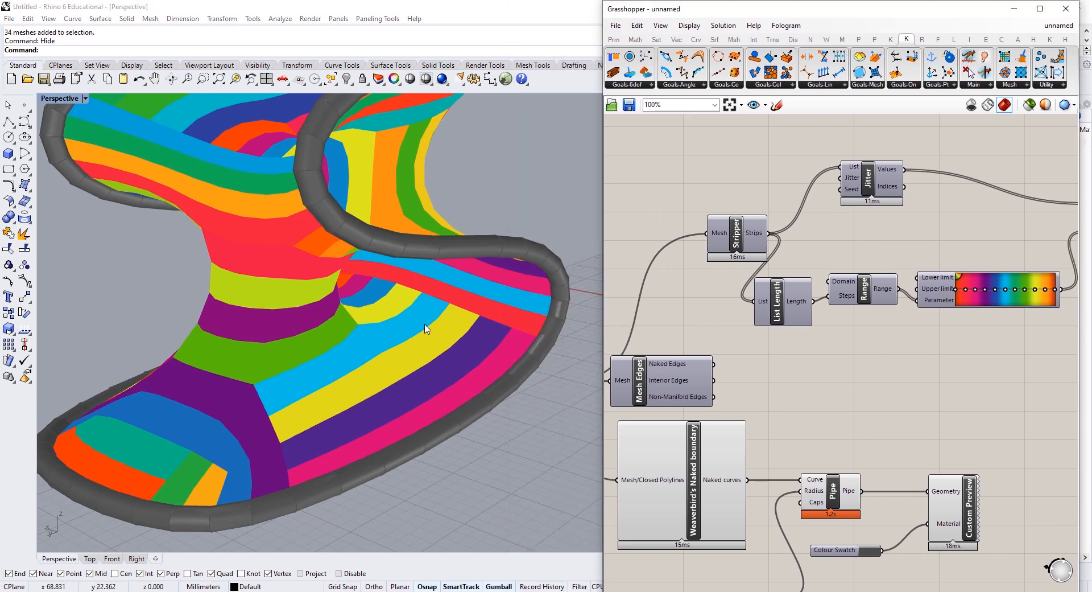
right_drag(833, 279, 766, 292)
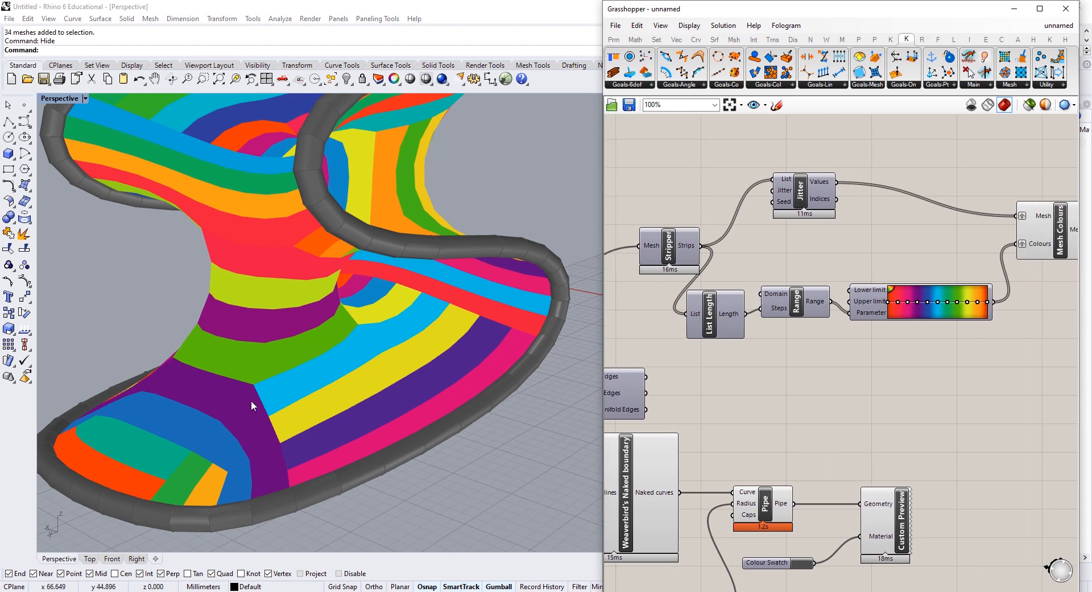
scroll(251, 400, down, 5)
right_drag(330, 360, 370, 349)
right_drag(894, 283, 834, 284)
scroll(833, 284, down, 2)
drag(977, 181, 672, 342)
Step: Delete the colouring components and outline each strip with a new Naked boundary
key(Delete)
right_drag(766, 307, 836, 278)
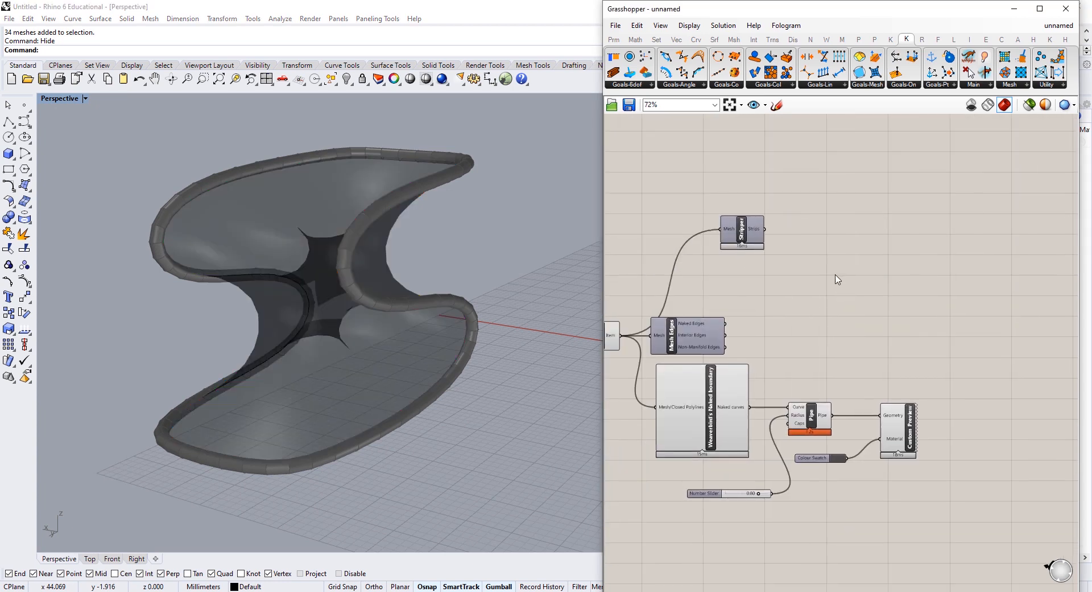
double_click(837, 277)
text(naked)
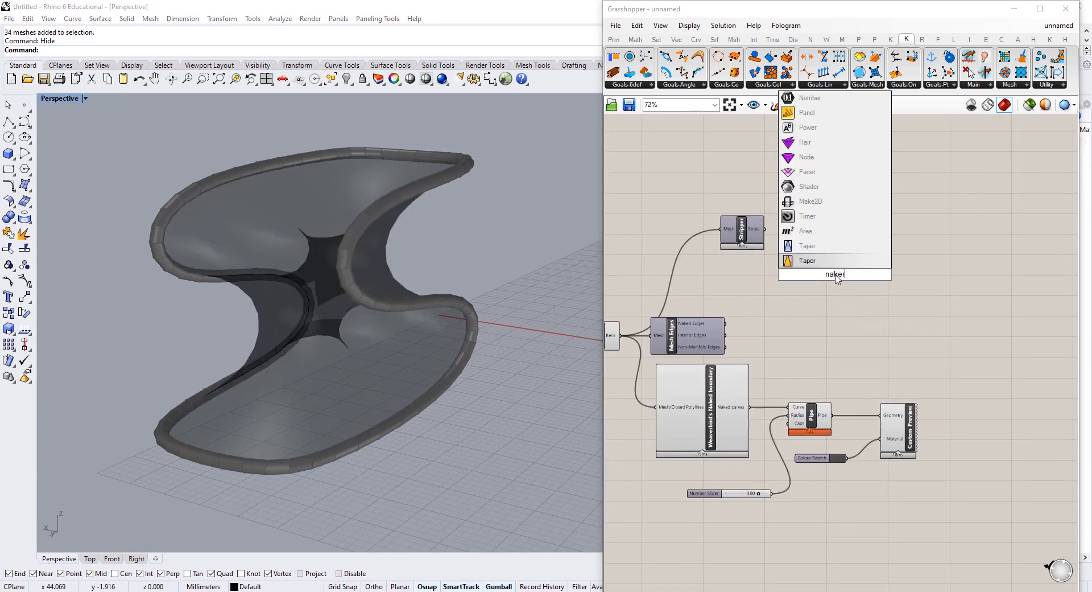
click(804, 231)
scroll(790, 239, up, 3)
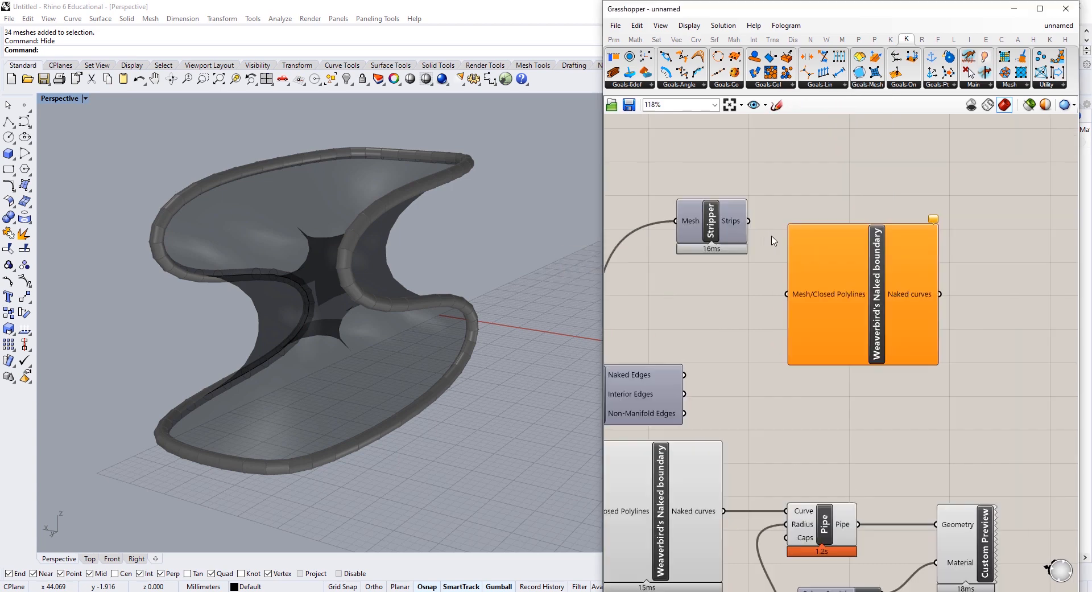
drag(749, 221, 861, 228)
click(921, 335)
right_drag(924, 333, 711, 348)
scroll(790, 324, down, 4)
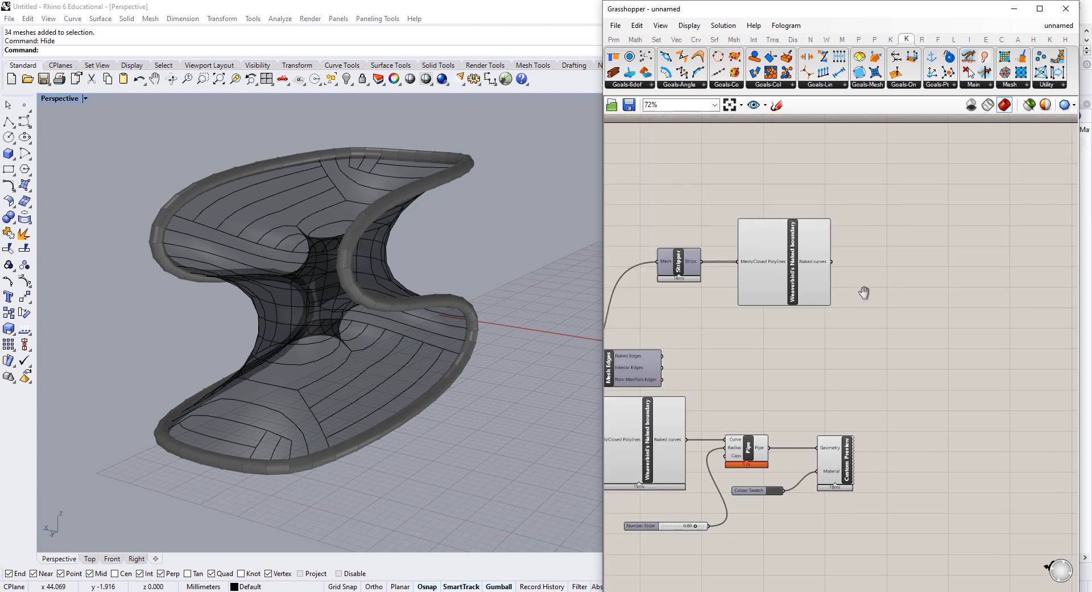
Step: Duplicate the Colour Swatch and Custom Preview pair for the outlines, and delete Mesh Edges
drag(959, 406, 866, 527)
alt+drag(936, 463, 903, 335)
click(746, 319)
click(729, 357)
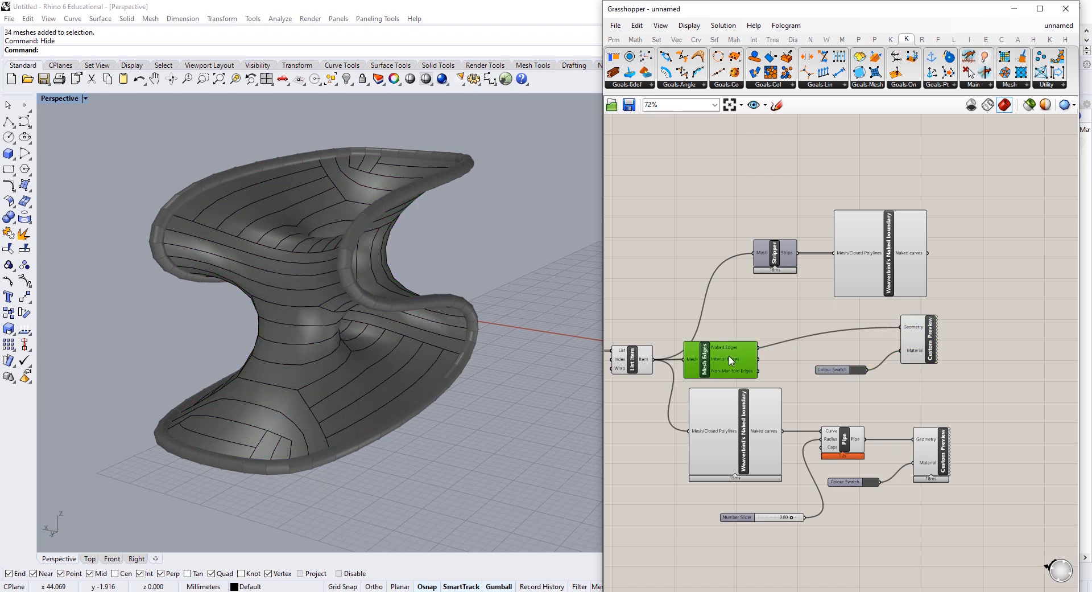
key(Delete)
Step: Set the pipe's Colour Swatch to dark grey
click(861, 370)
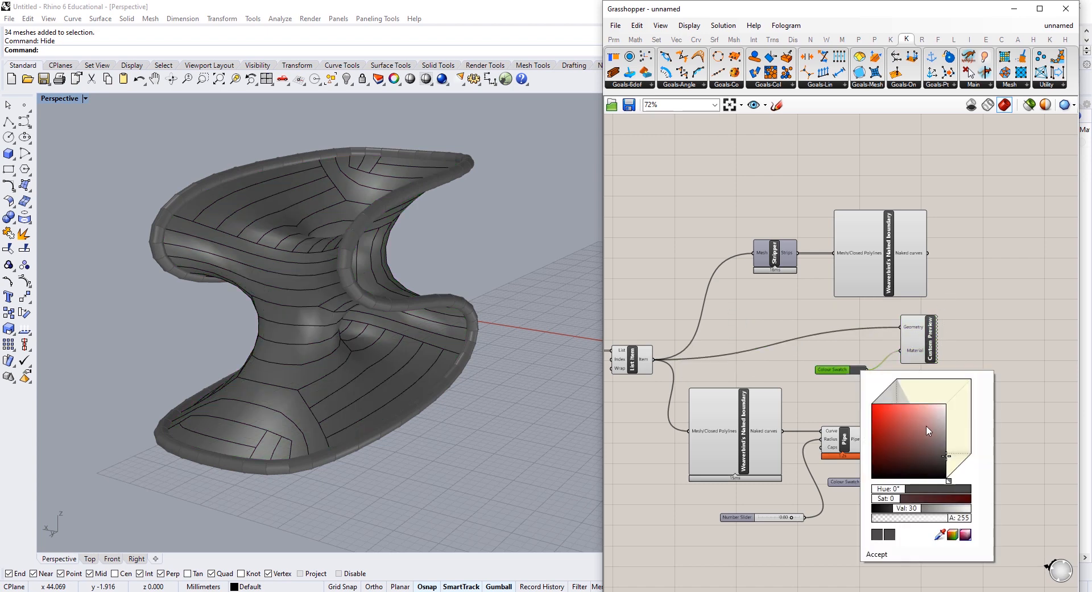
drag(927, 427, 965, 393)
click(962, 289)
right_drag(345, 345, 393, 393)
Step: Disable the Pipe component from its right-click menu
right_drag(972, 458, 931, 386)
scroll(930, 386, up, 3)
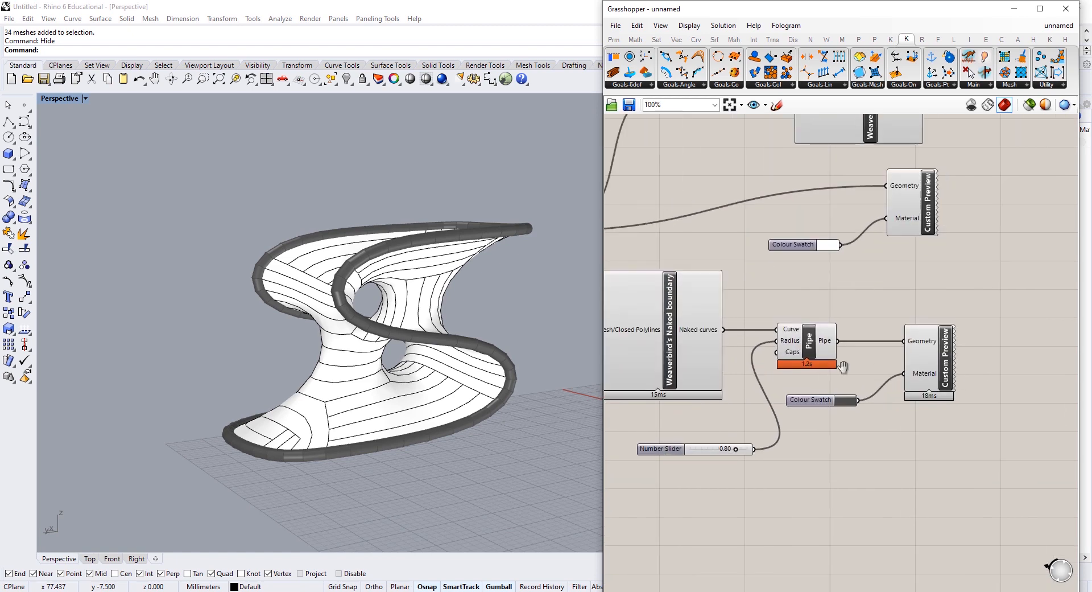
right_click(880, 342)
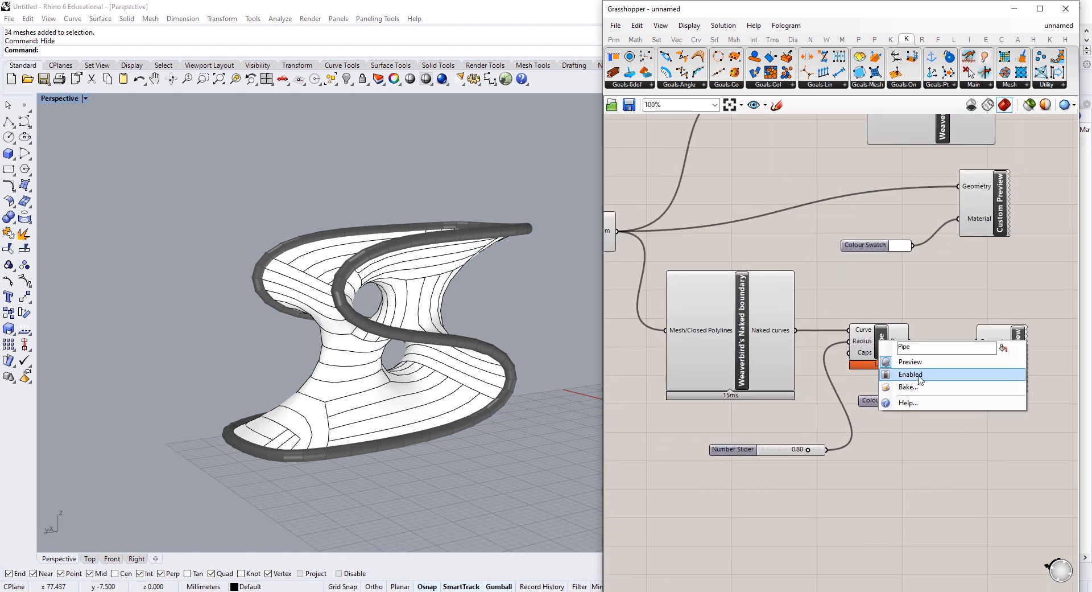
click(919, 376)
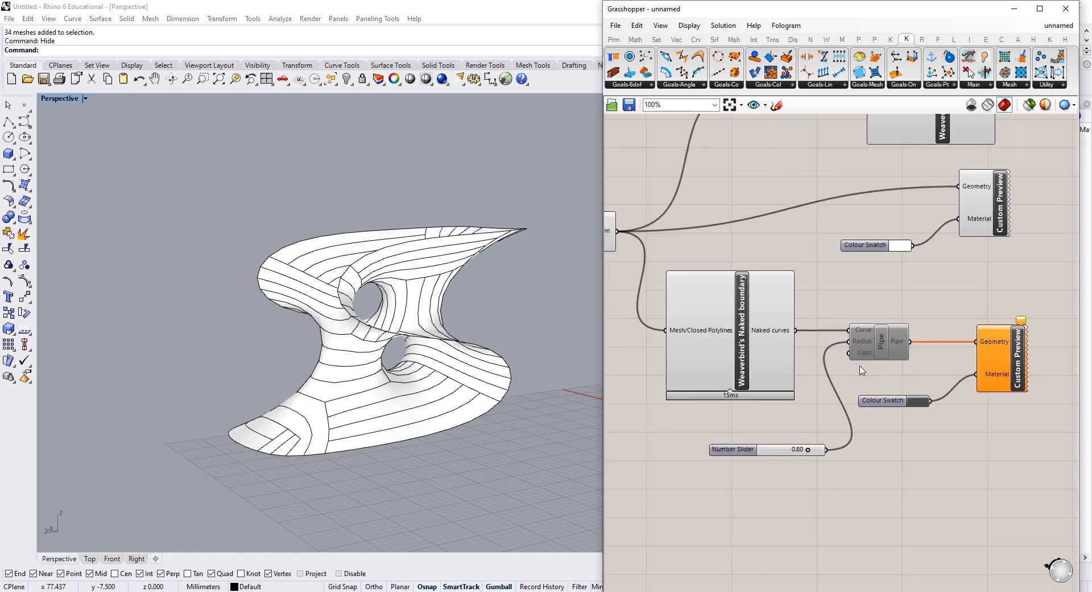
Step: Window-select the strip, boundary and pipe components, re-enable them, then disable them all together
right_drag(704, 372, 765, 377)
scroll(843, 370, down, 3)
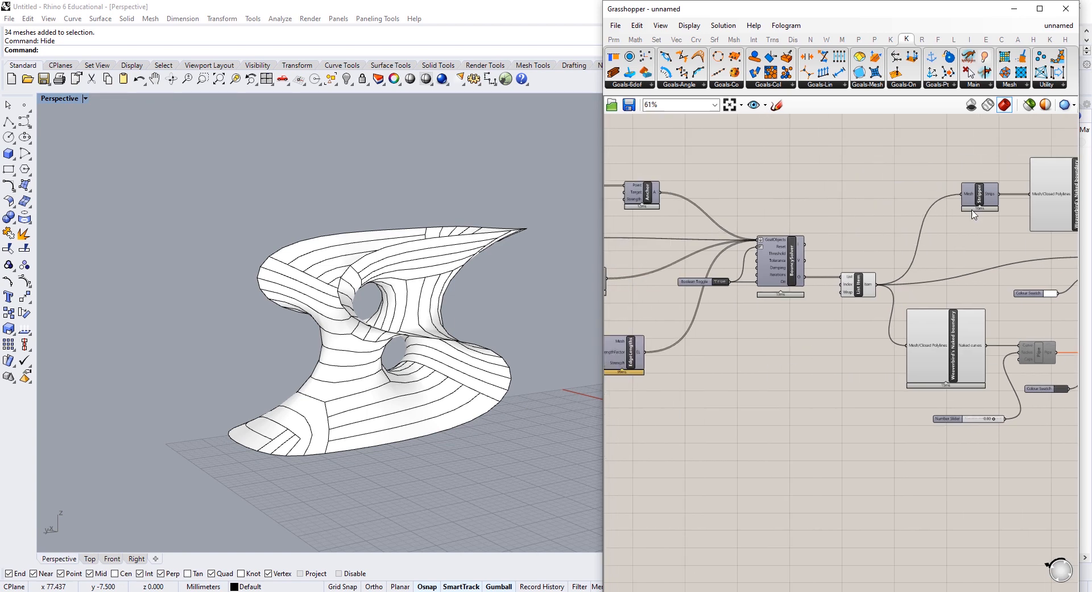
scroll(876, 213, down, 2)
drag(1024, 168, 775, 458)
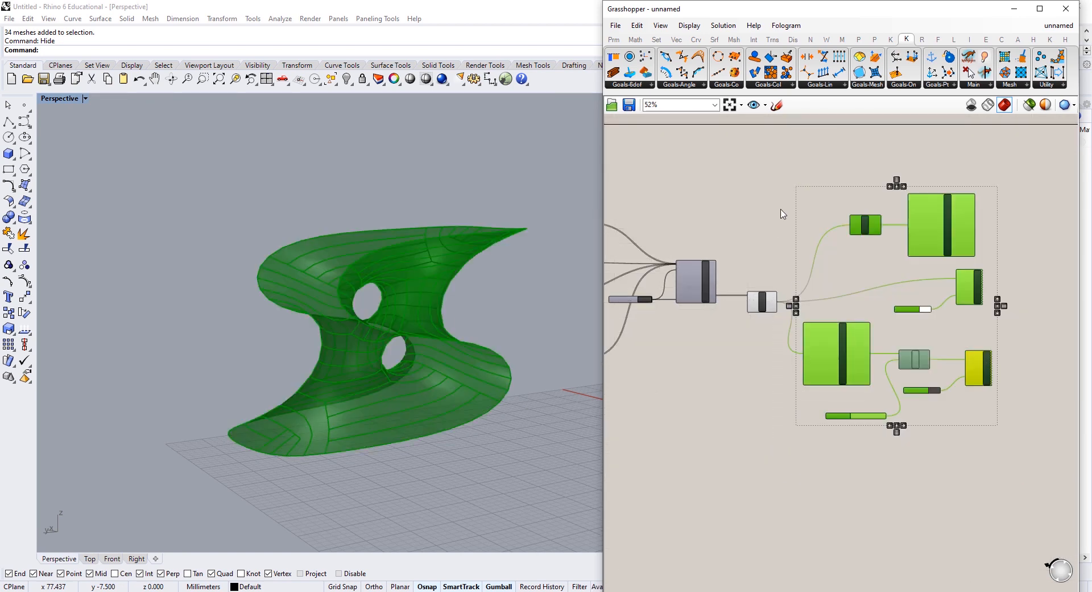
scroll(793, 206, up, 3)
right_click(794, 206)
click(803, 212)
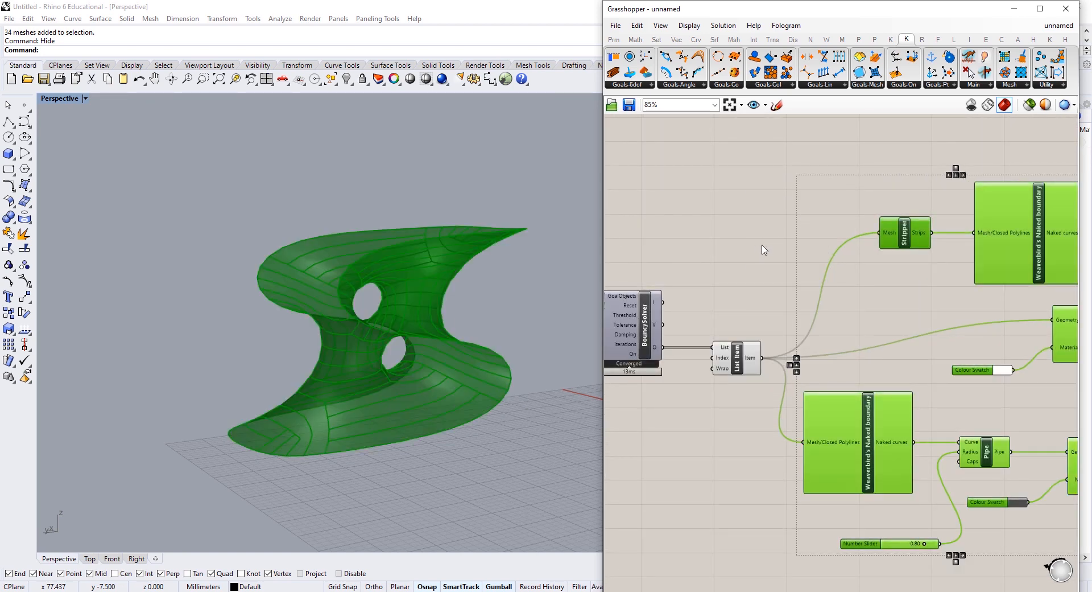
right_click(816, 285)
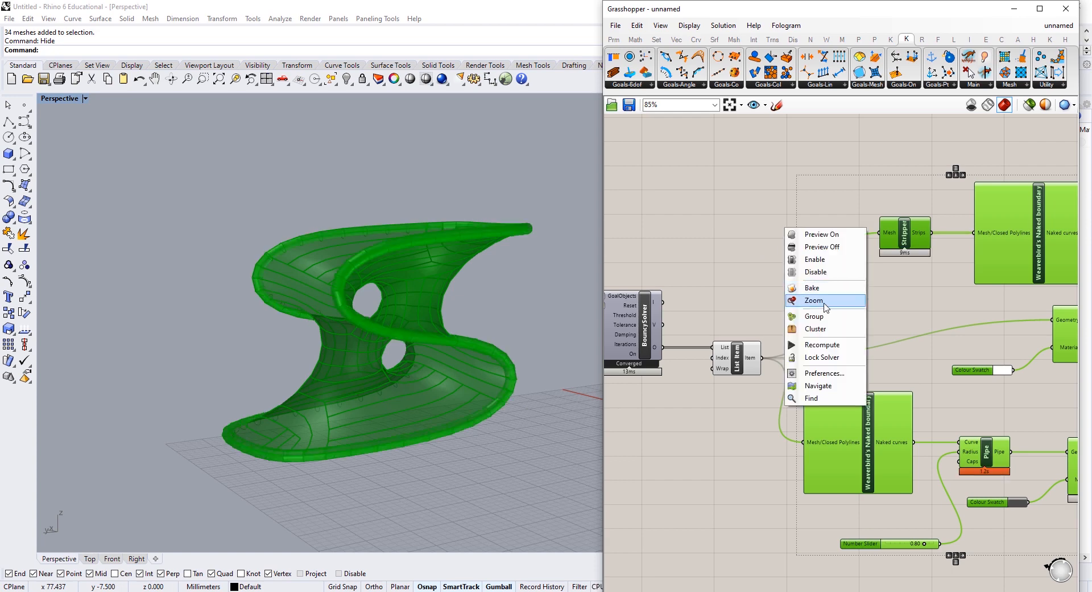
click(827, 272)
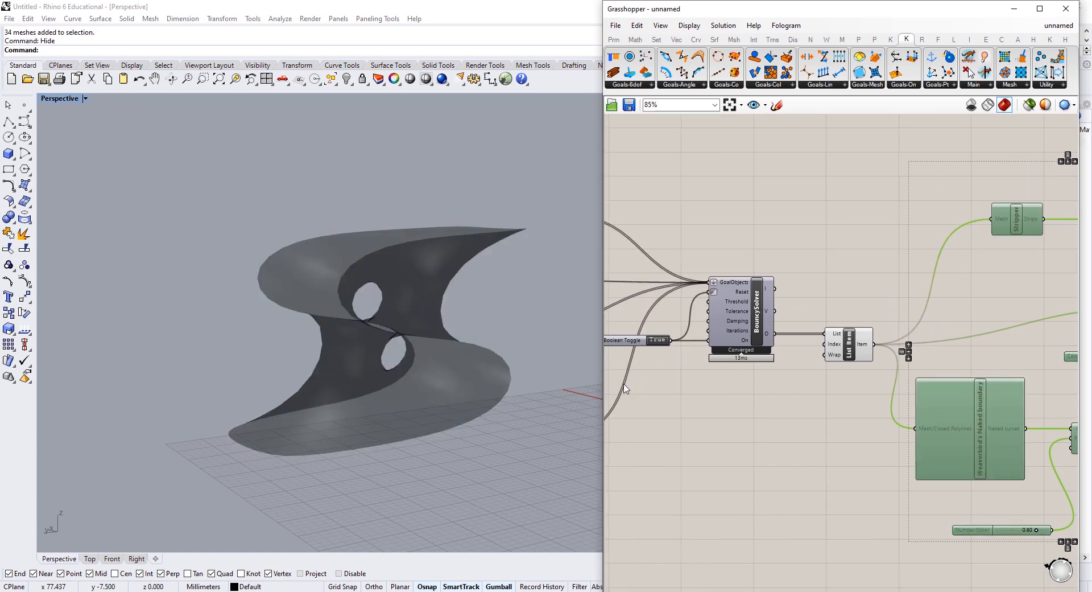
Step: Set the Catmull-Clark Subdivision Level slider to 3
drag(602, 389, 472, 392)
right_drag(661, 420, 770, 421)
click(770, 422)
scroll(735, 424, down, 3)
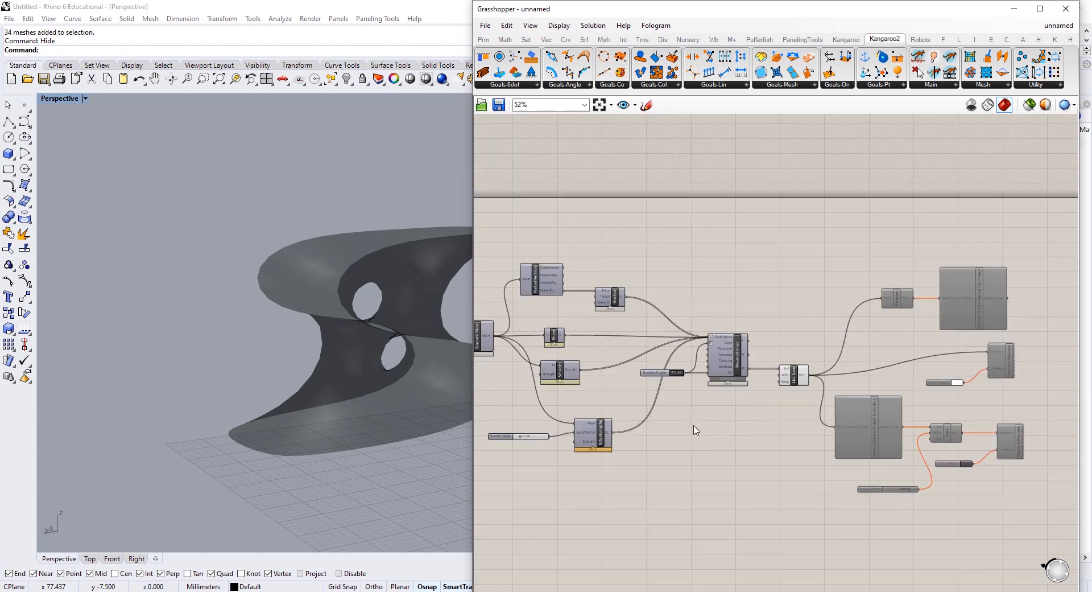
scroll(905, 436, up, 2)
right_drag(564, 401, 959, 376)
right_drag(541, 300, 771, 330)
scroll(601, 318, up, 3)
scroll(602, 322, up, 1)
double_click(611, 328)
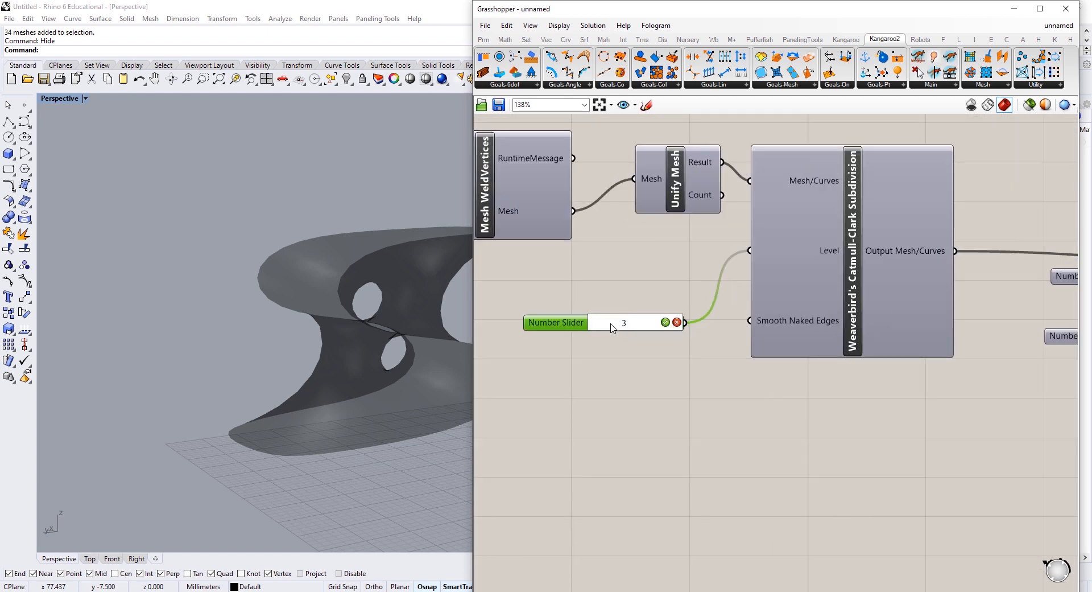
key(Return)
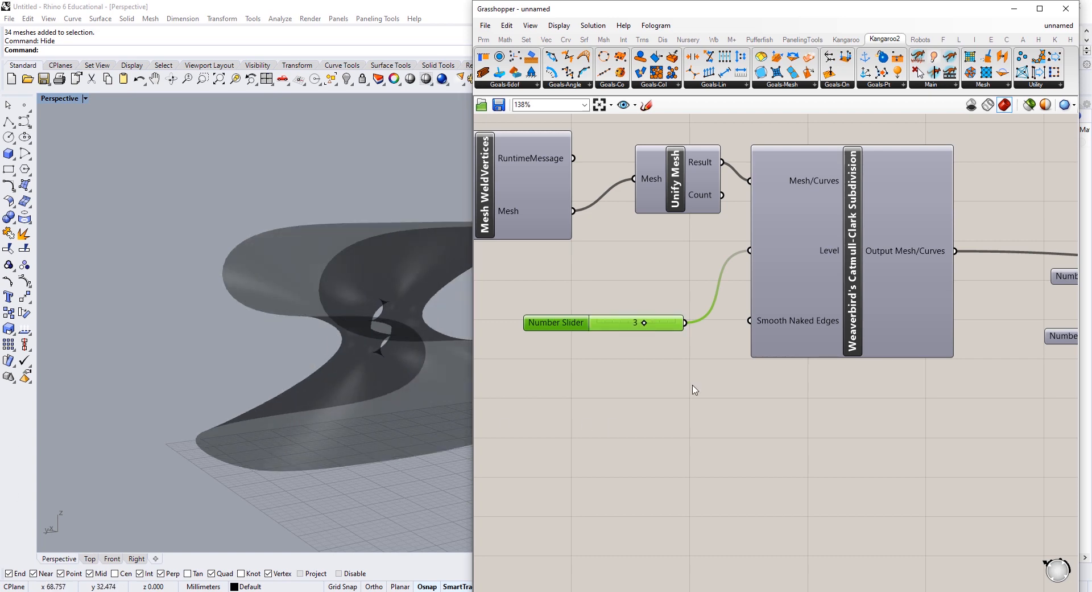
Step: Pan the canvas across the solver, List Item and Custom Preview components
right_drag(884, 321, 691, 319)
scroll(691, 318, down, 2)
right_drag(1012, 350, 654, 329)
right_drag(1058, 408, 710, 383)
right_drag(872, 352, 759, 353)
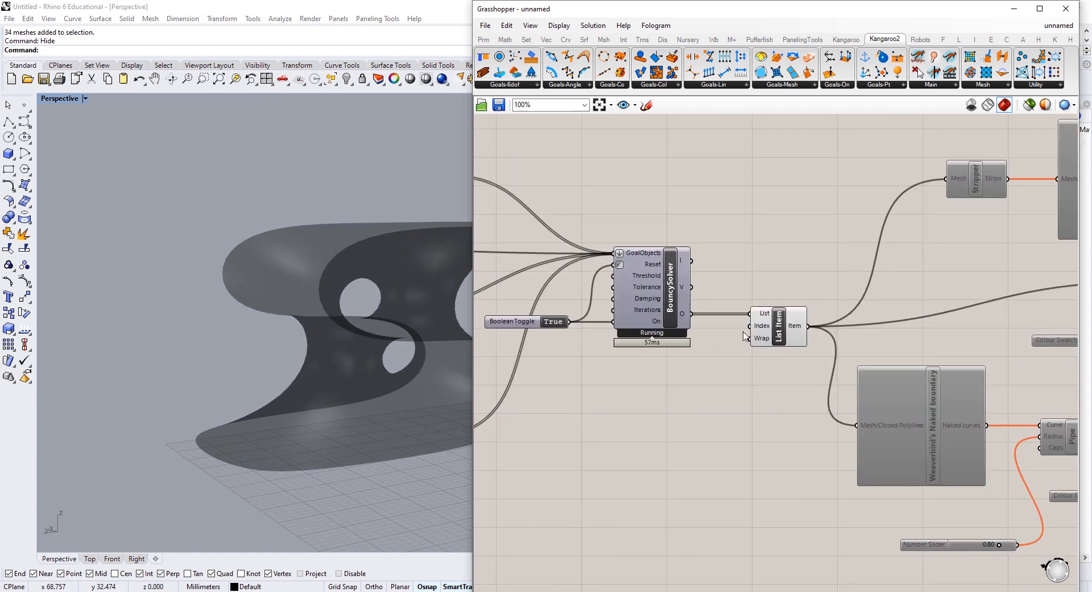
right_drag(826, 390, 648, 379)
scroll(825, 310, down, 1)
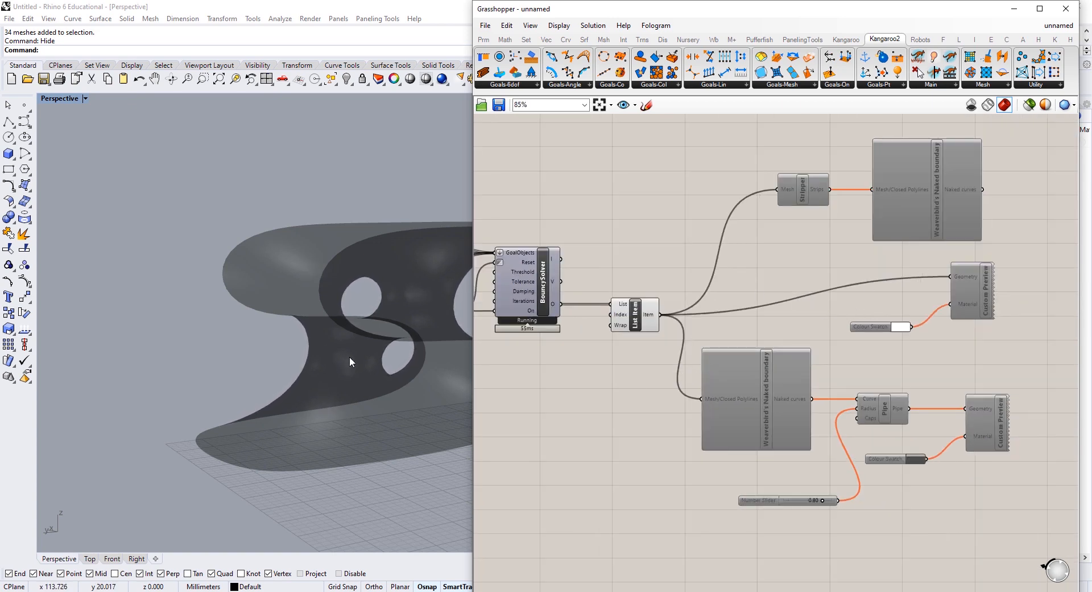
Step: Add a Mesh Edges component and feed it the solver's mesh
double_click(583, 389)
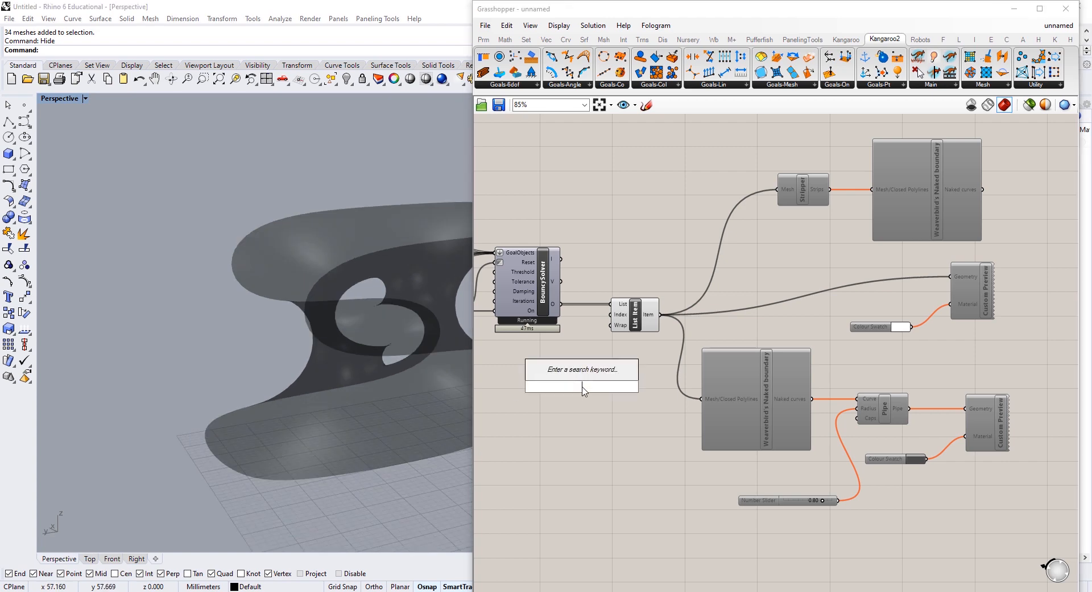
text(mesh ed)
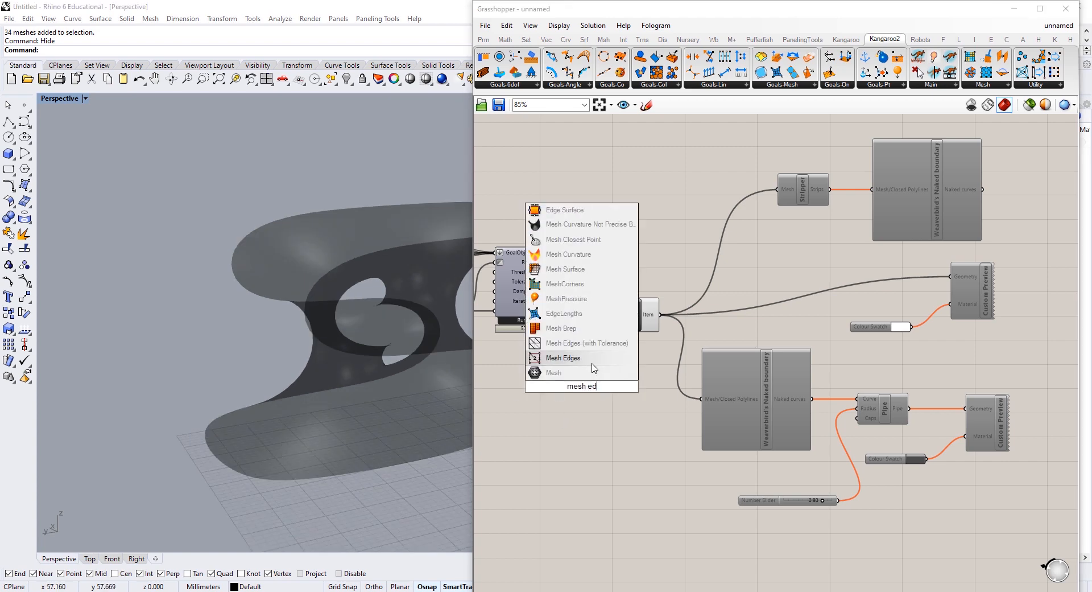
click(592, 363)
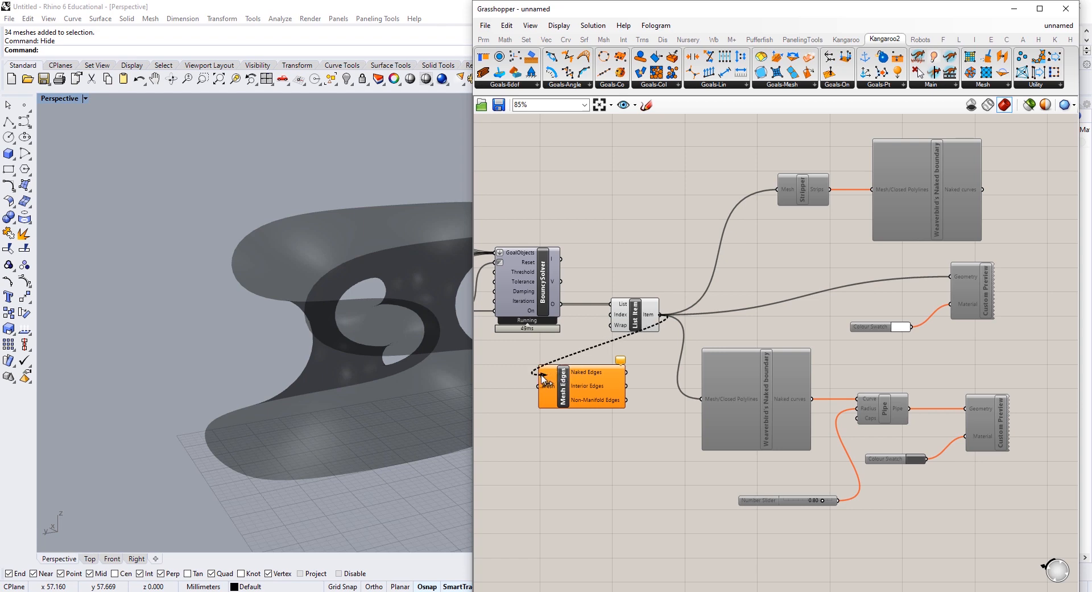
drag(537, 391, 538, 390)
drag(566, 386, 624, 445)
click(415, 512)
click(564, 354)
Step: Recentre the mesh in the Rhino view, then delete the Mesh Edges component
shift+right_drag(254, 411, 155, 393)
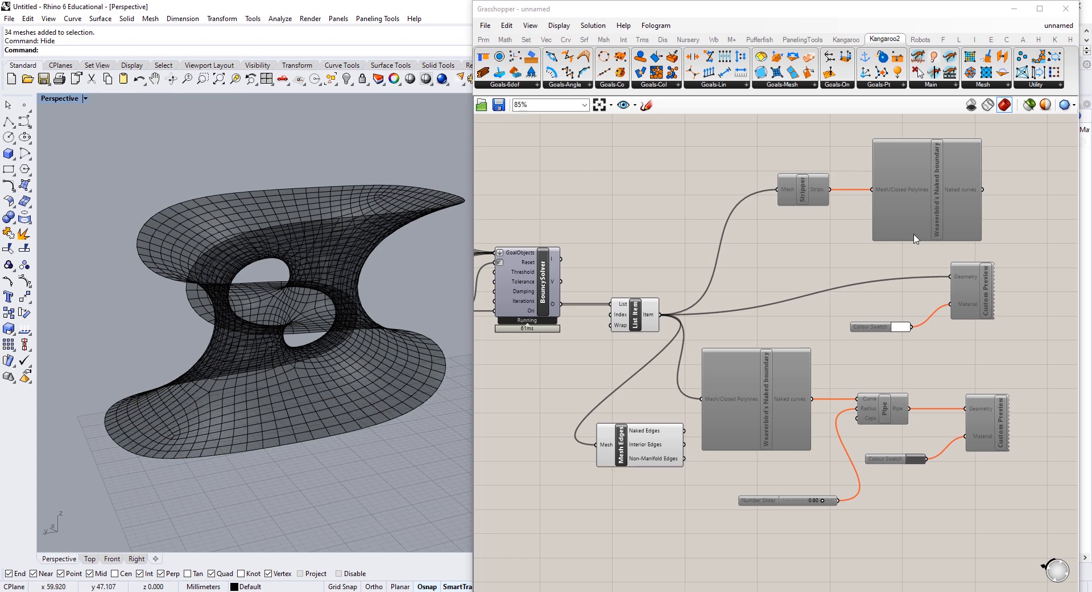
scroll(541, 330, up, 2)
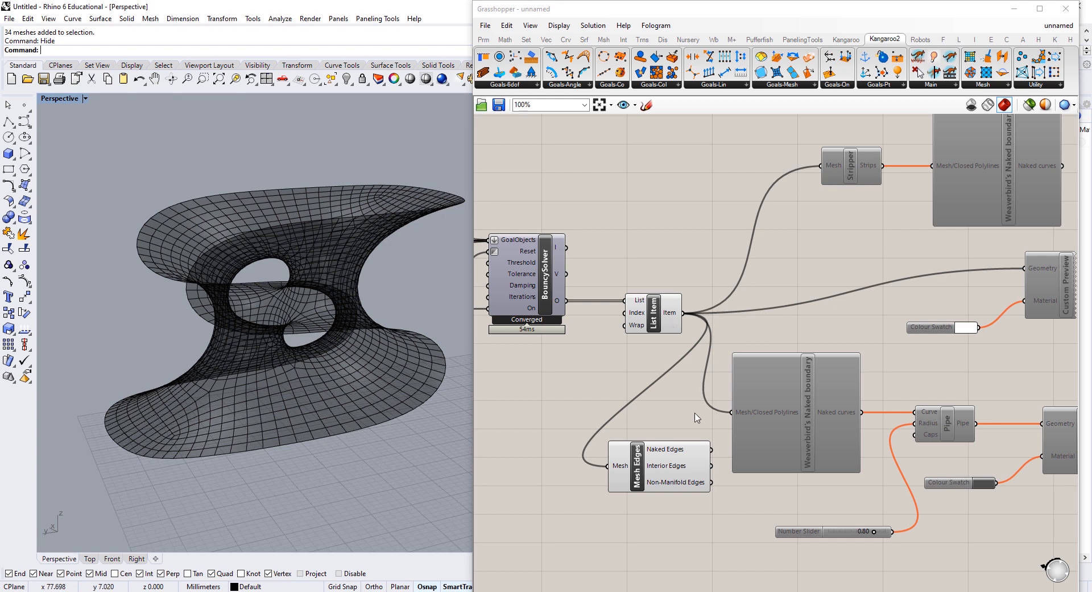
click(637, 465)
key(Delete)
scroll(749, 334, down, 3)
Step: Re-enable the disabled strip, boundary, pipe and custom-preview components
drag(936, 163, 594, 519)
middle_click(602, 245)
click(646, 277)
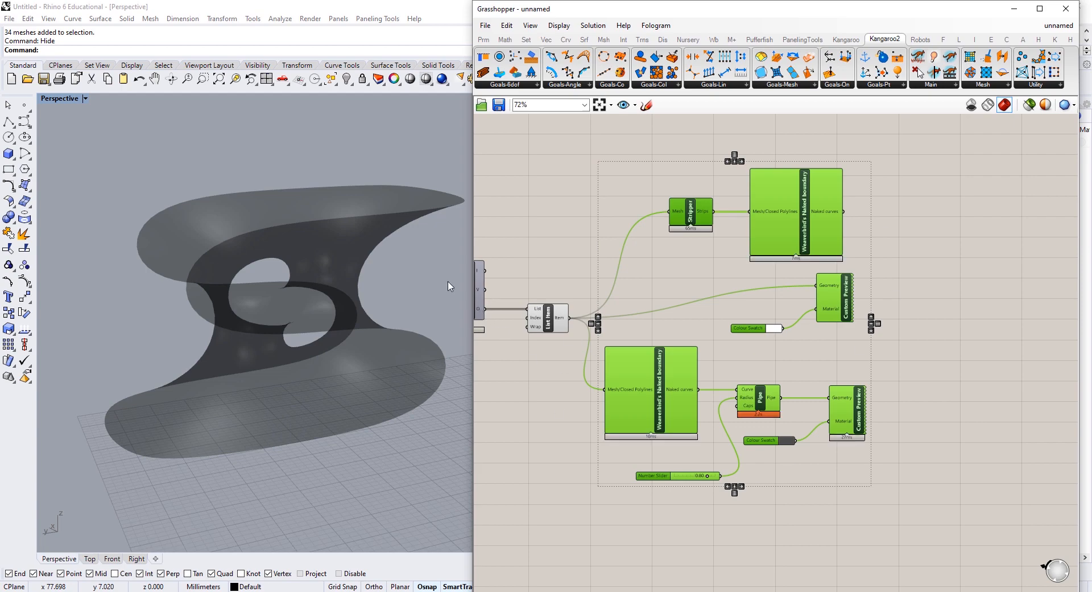
Step: Deselect all components, view the mesh from above, and minimise Grasshopper
click(721, 334)
mouse_move(370, 384)
right_down()
mouse_move(427, 376)
mouse_move(437, 362)
mouse_move(323, 411)
mouse_move(311, 305)
mouse_move(327, 310)
mouse_move(342, 341)
mouse_move(377, 323)
mouse_move(342, 330)
mouse_move(339, 373)
mouse_move(364, 364)
right_up()
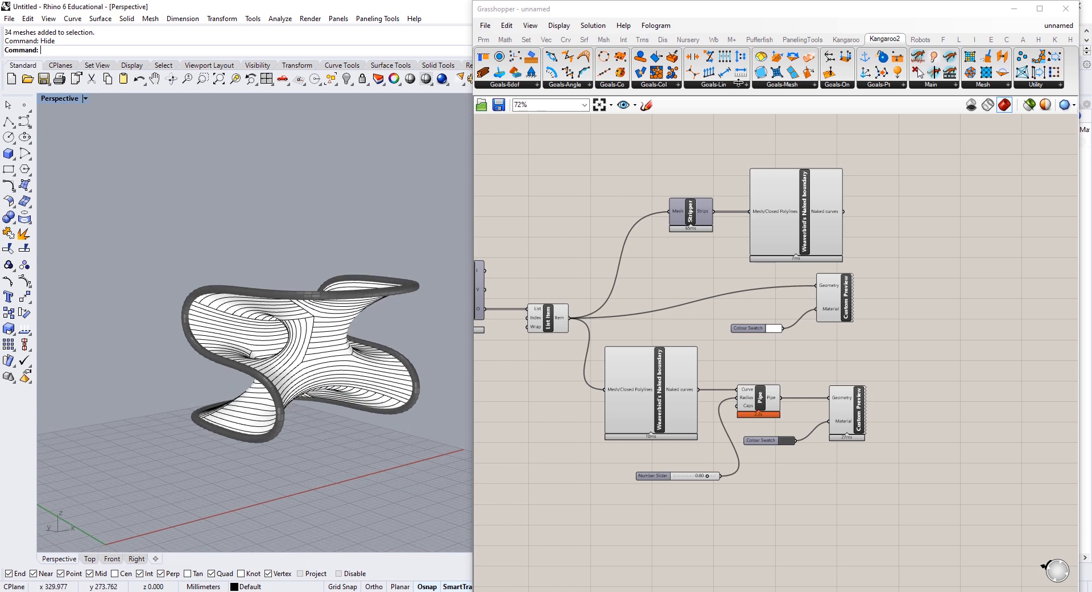
click(1014, 9)
Step: Switch the Perspective viewport to Rendered mode and frame the striped mesh side-on
click(50, 19)
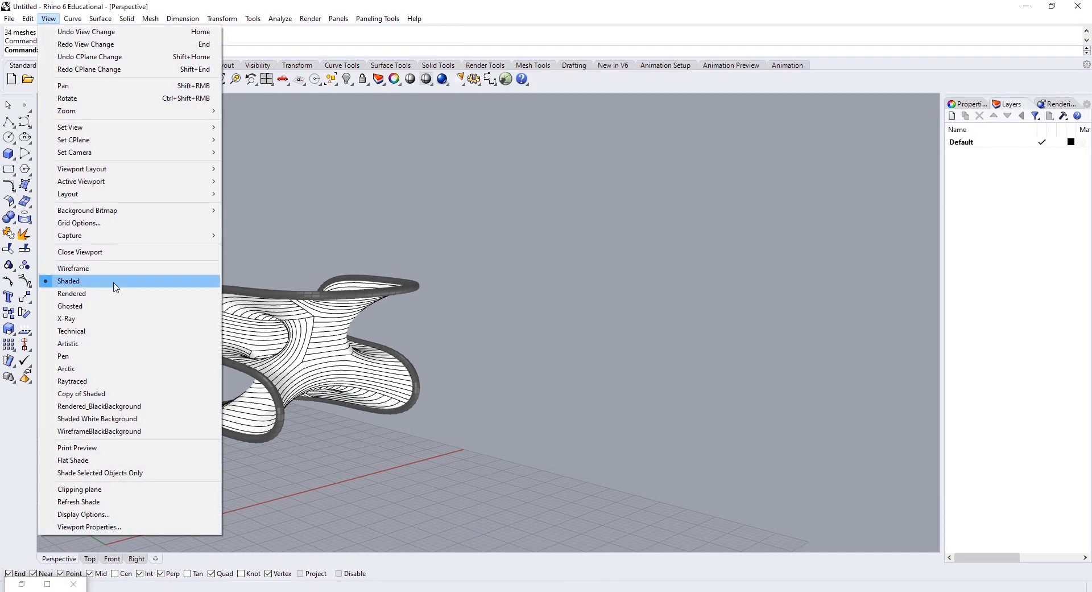
click(85, 293)
scroll(259, 340, up, 5)
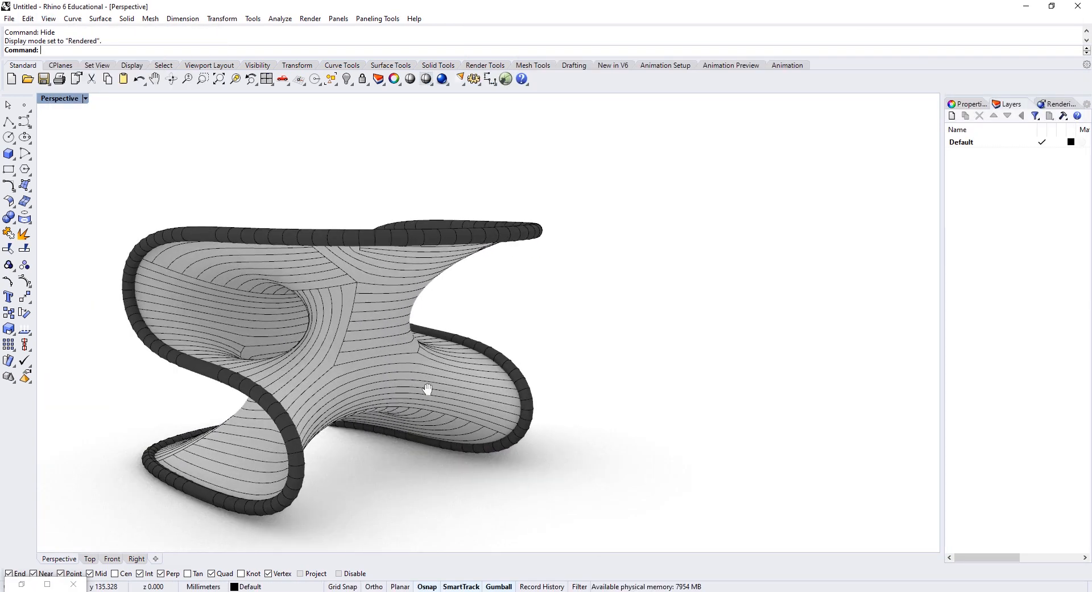
shift+right_drag(426, 390, 555, 432)
right_drag(422, 344, 367, 398)
scroll(496, 365, down, 1)
scroll(507, 332, up, 3)
scroll(432, 409, down, 5)
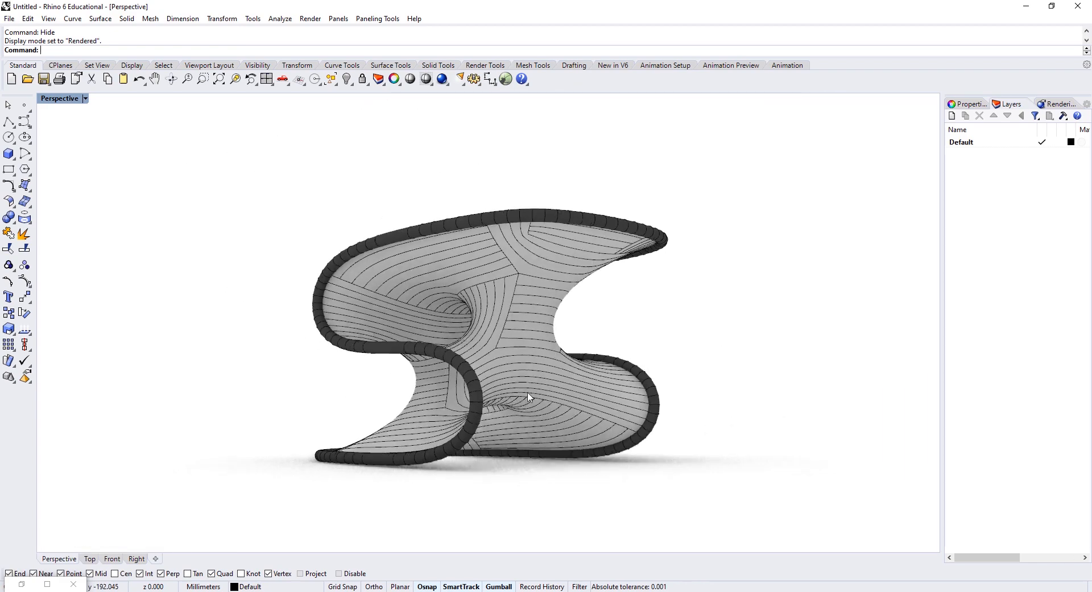
right_drag(529, 397, 705, 404)
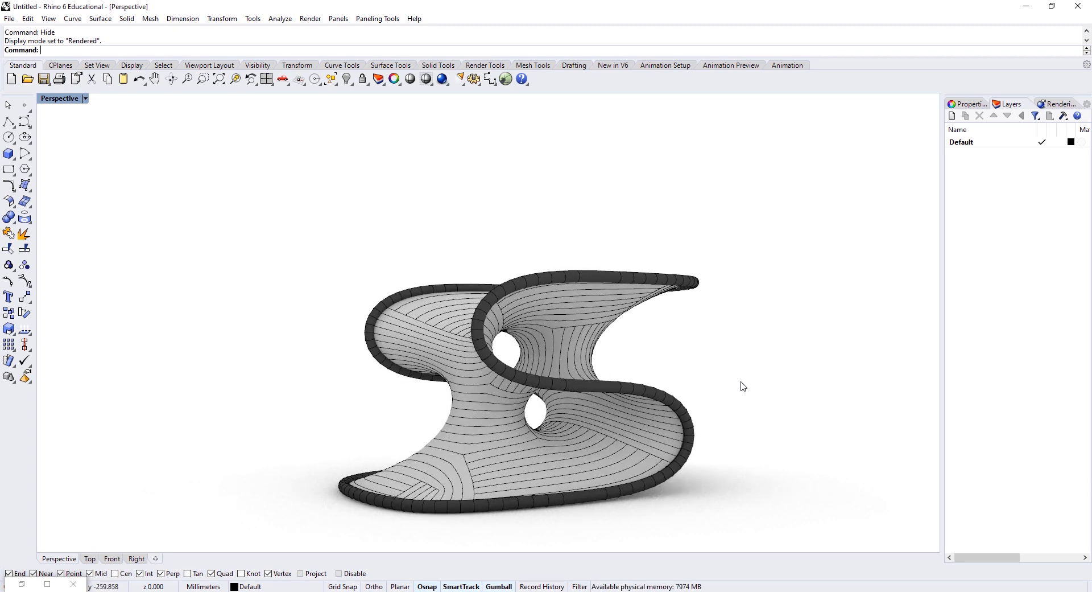
shift+right_drag(673, 395, 671, 359)
scroll(629, 351, up, 3)
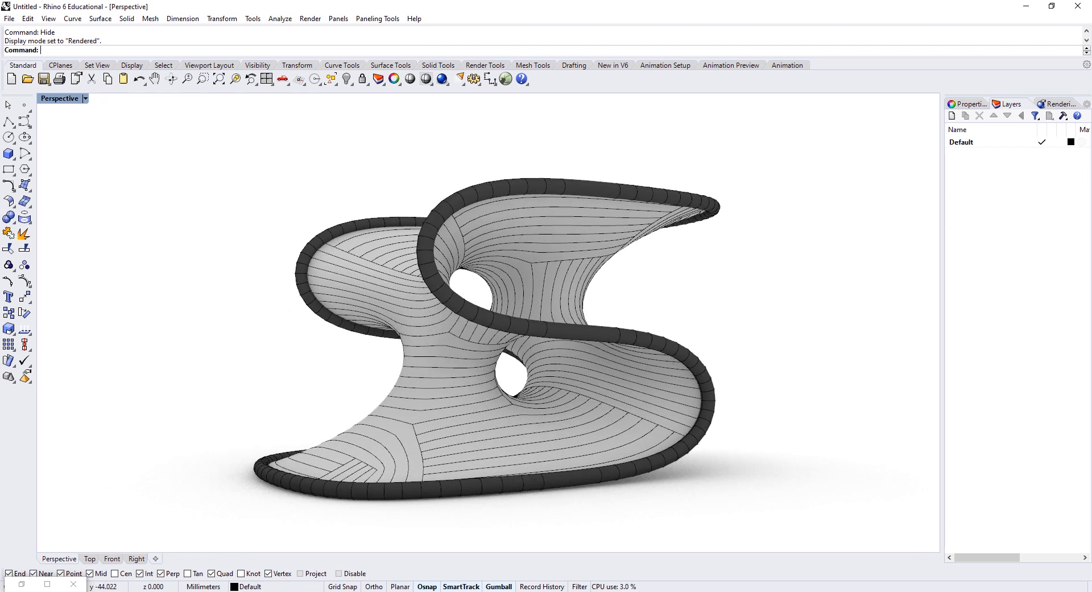